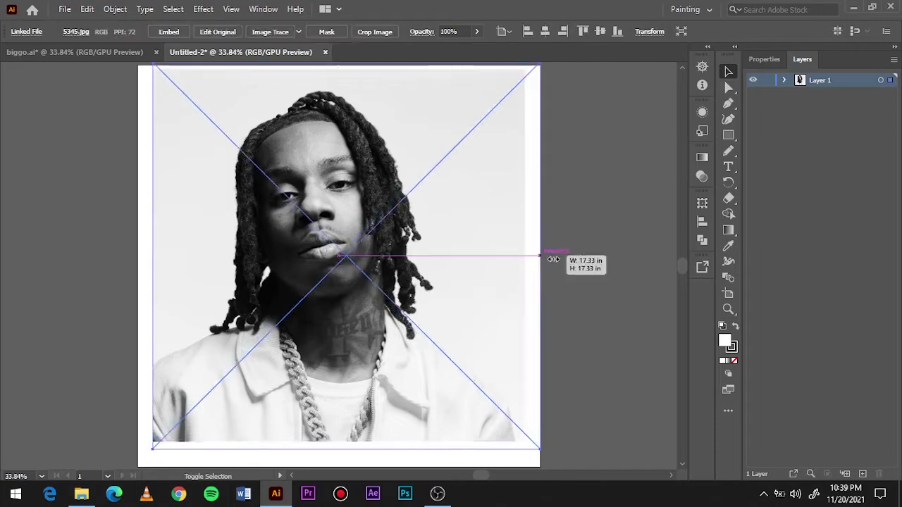
- Lower the photo's opacity, lock Layer 1 and add a new Layer 2
key(ctrl+1)
key(ctrl+0)
mouse_move(474, 52)
mouse_down()
mouse_move(454, 54)
mouse_move(483, 49)
mouse_up()
key(ctrl+2)
key(ctrl+l)
- Load the User Defined 'brush' library and paint two test strokes beside the artboard
click(345, 32)
click(223, 134)
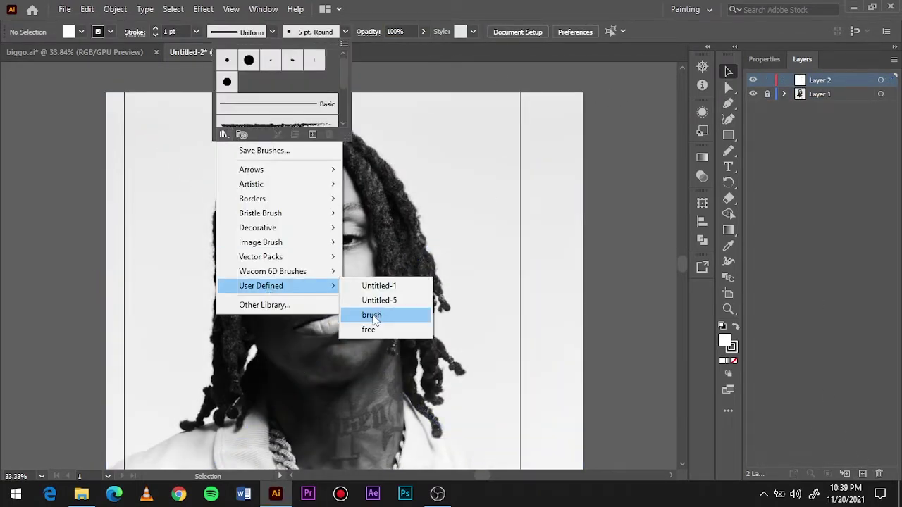
click(382, 316)
key(b)
drag(638, 116, 626, 204)
click(345, 31)
click(241, 134)
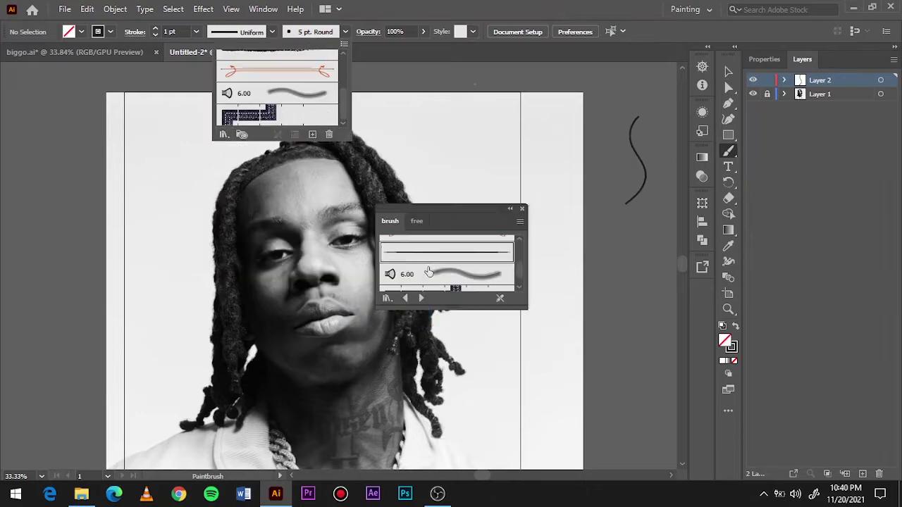
drag(608, 106, 602, 196)
click(521, 205)
scroll(303, 301, up, 4)
- Trace the nose and both nostrils with black brush strokes
scroll(304, 301, up, 3)
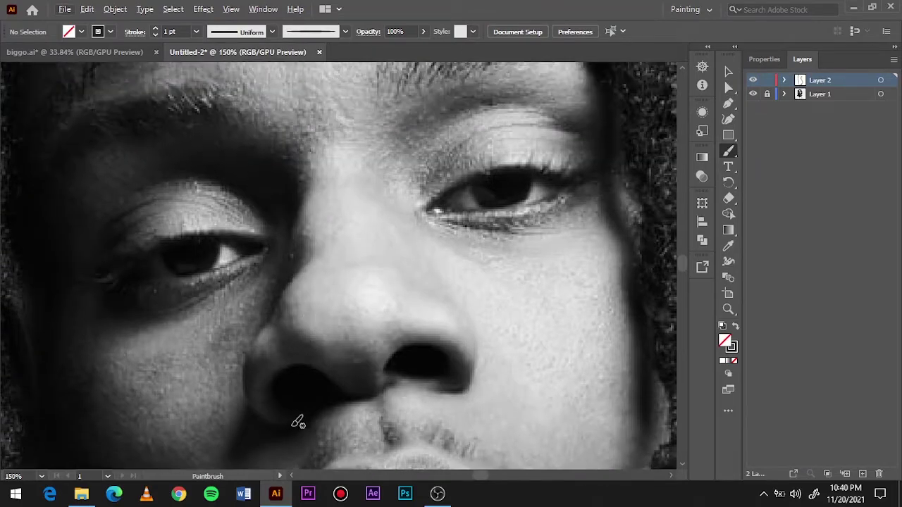
mouse_move(297, 421)
mouse_down()
mouse_move(282, 322)
mouse_move(323, 296)
mouse_up()
scroll(304, 333, up, 2)
scroll(443, 252, down, 3)
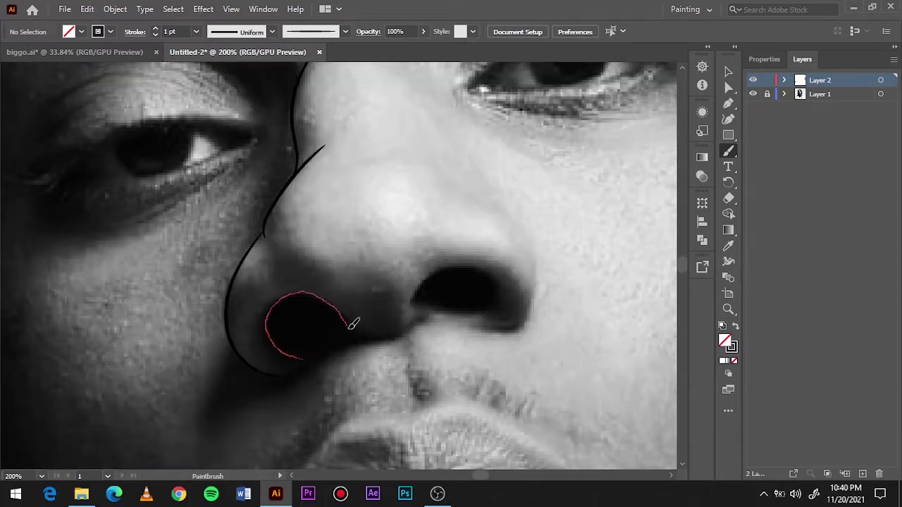
drag(353, 323, 355, 324)
drag(423, 318, 268, 310)
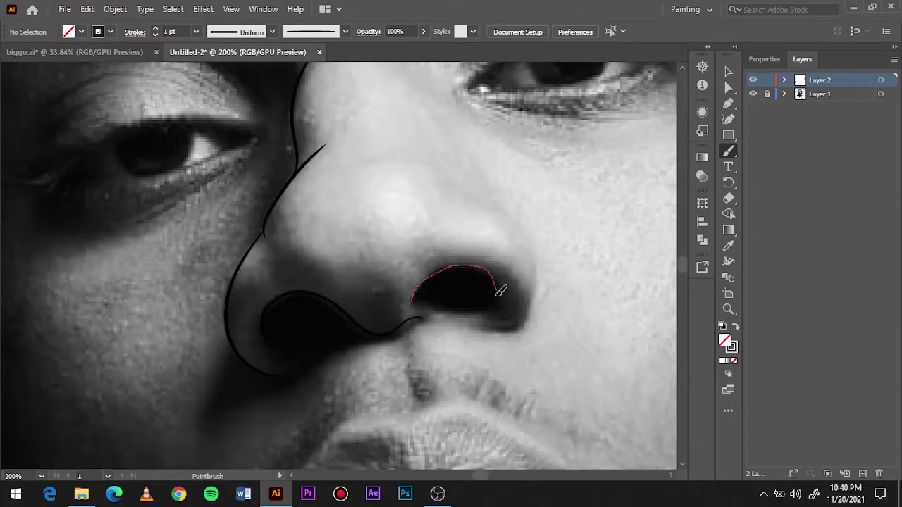
drag(500, 291, 502, 293)
drag(518, 329, 493, 197)
scroll(314, 337, down, 4)
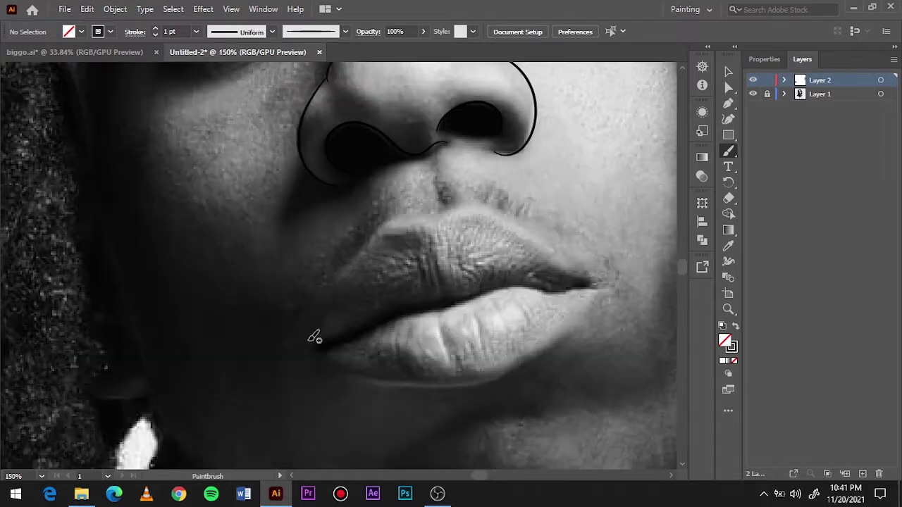
- Outline the upper and lower lips, redrawing and smoothing the lip-corner line
drag(414, 217, 597, 285)
drag(426, 387, 596, 318)
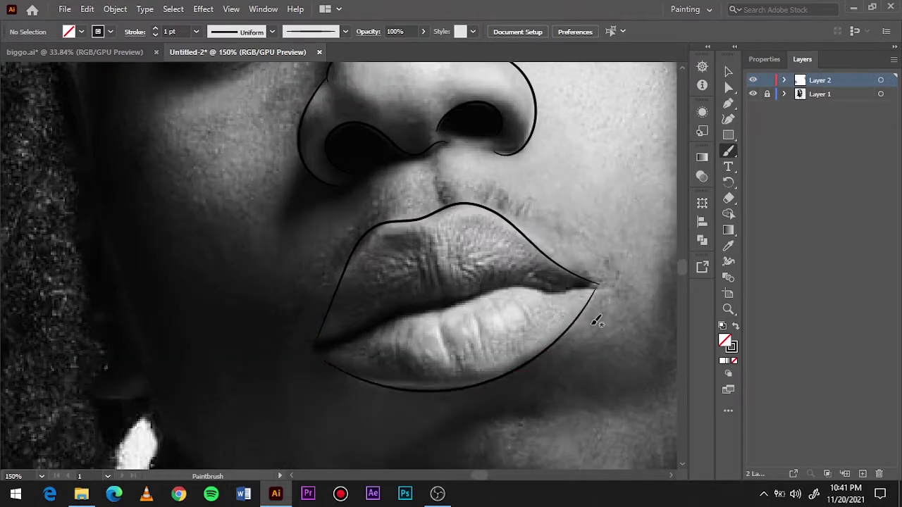
scroll(458, 235, up, 2)
scroll(249, 215, up, 3)
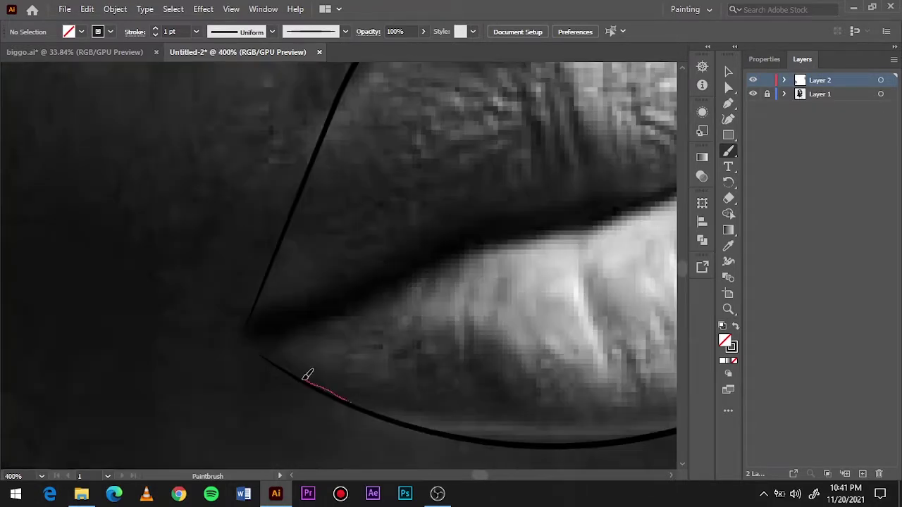
drag(307, 374, 255, 307)
double_click(730, 346)
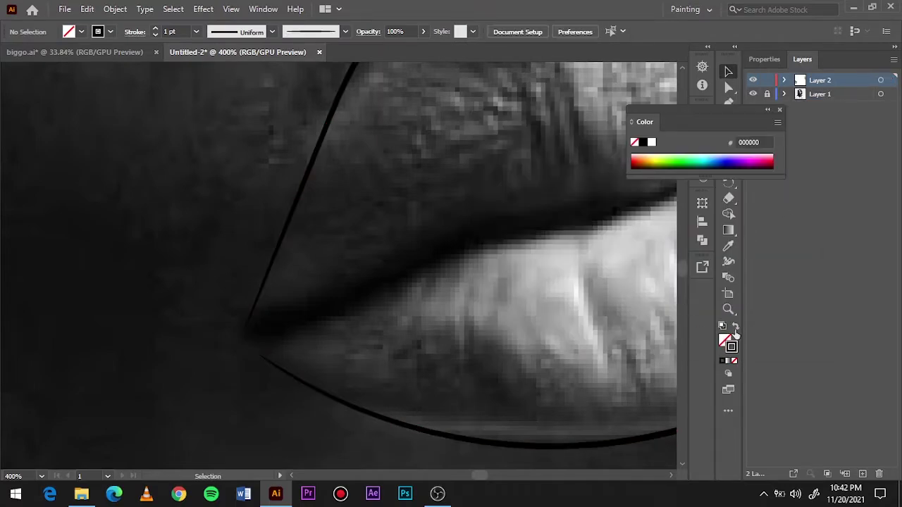
key(b)
drag(343, 393, 251, 339)
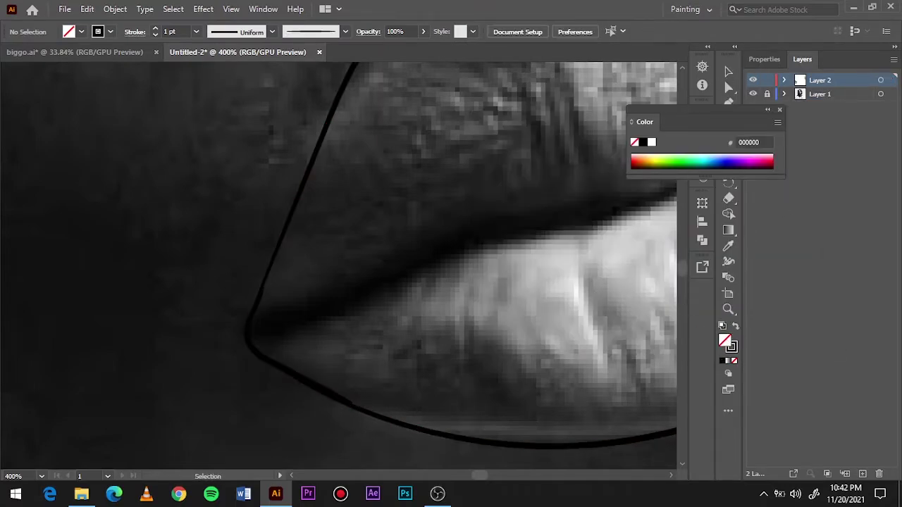
scroll(320, 261, up, 1)
drag(335, 331, 359, 279)
scroll(322, 195, down, 3)
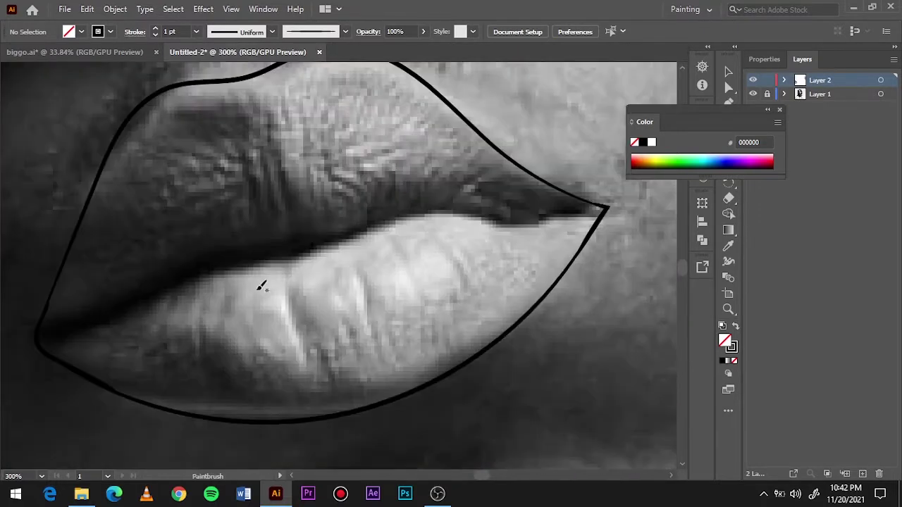
- Add the crease between the lips, a lower-lip crease and a short lip-corner line
drag(67, 322, 592, 209)
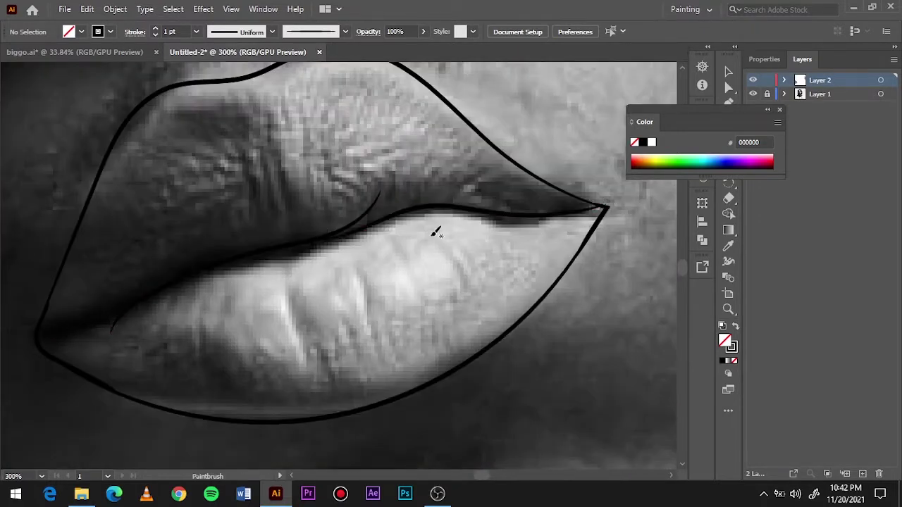
scroll(536, 237, up, 2)
scroll(537, 237, down, 2)
drag(77, 238, 635, 187)
scroll(634, 187, down, 2)
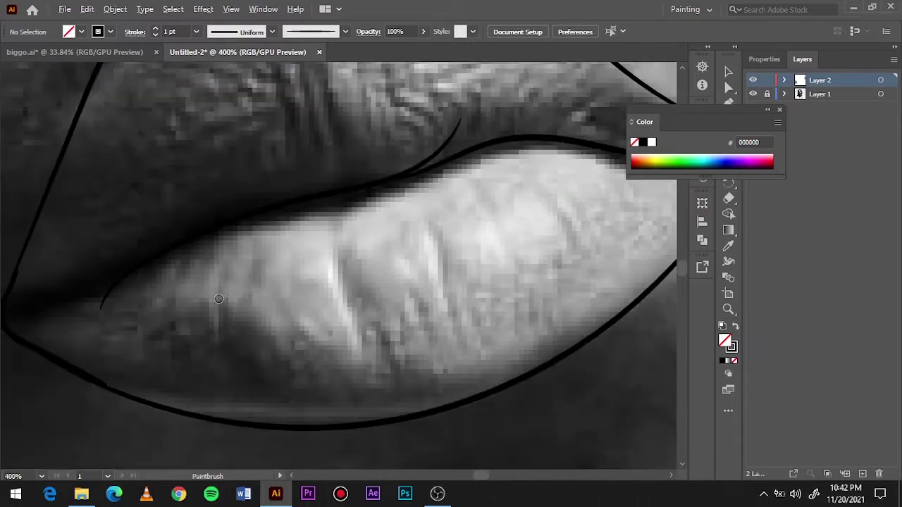
scroll(119, 143, up, 2)
drag(107, 329, 331, 212)
scroll(423, 246, right, 2)
scroll(314, 282, up, 3)
- Fit the artboard and toggle the photo's visibility to check the line art
key(ctrl+0)
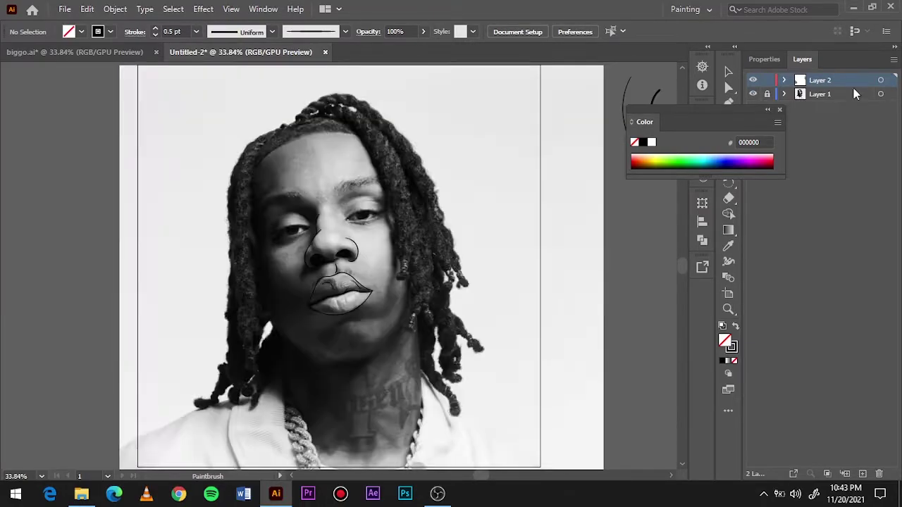
click(752, 94)
click(753, 93)
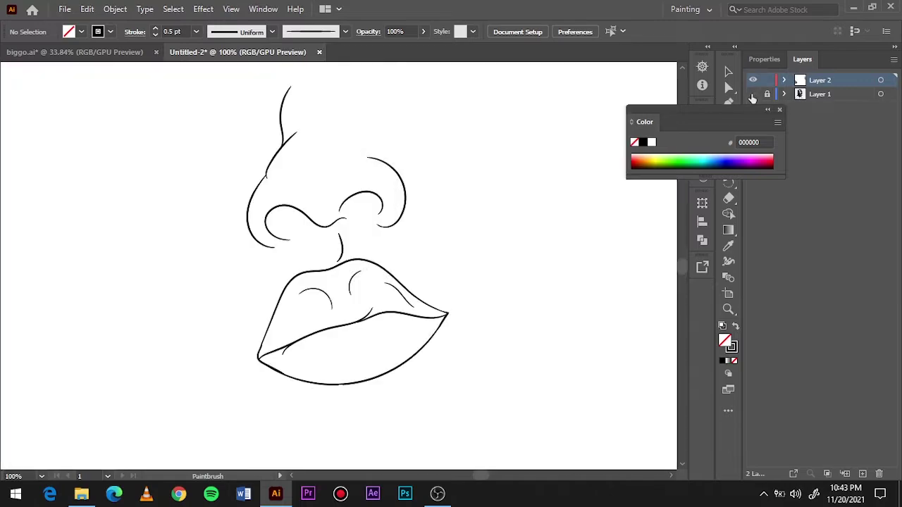
click(752, 93)
scroll(338, 261, up, 2)
scroll(220, 220, up, 3)
- Trace the first eye's upper and lower eyelids, eye corner and lower lash line
drag(159, 247, 514, 184)
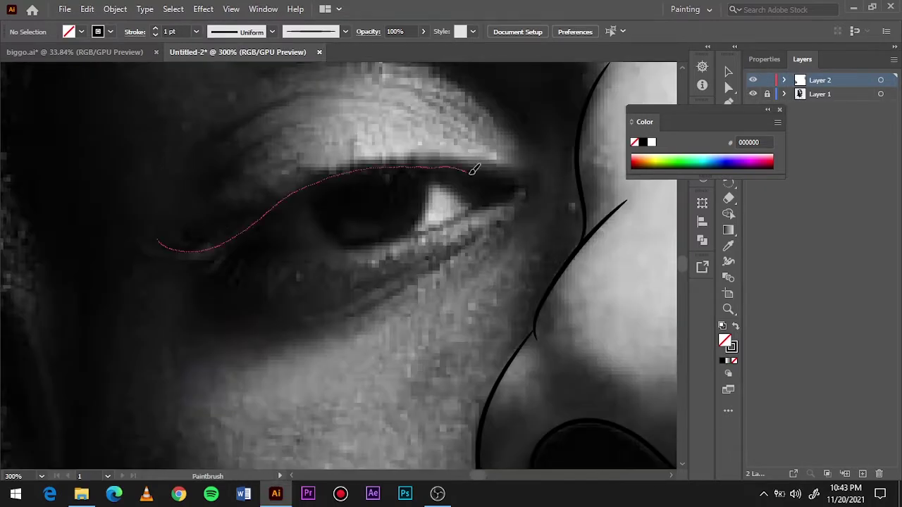
drag(201, 250, 521, 179)
scroll(520, 185, up, 4)
drag(414, 327, 402, 201)
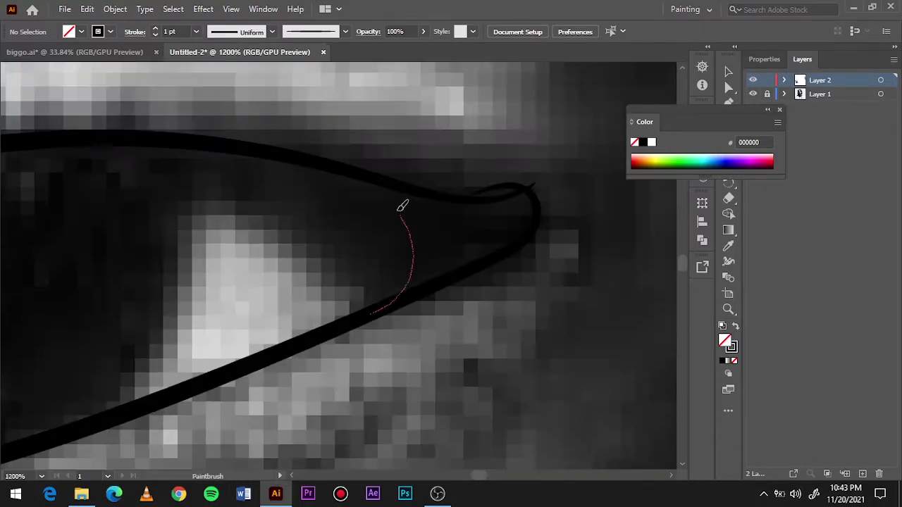
scroll(169, 342, down, 3)
mouse_move(279, 201)
mouse_down()
mouse_move(316, 302)
mouse_move(459, 288)
mouse_up()
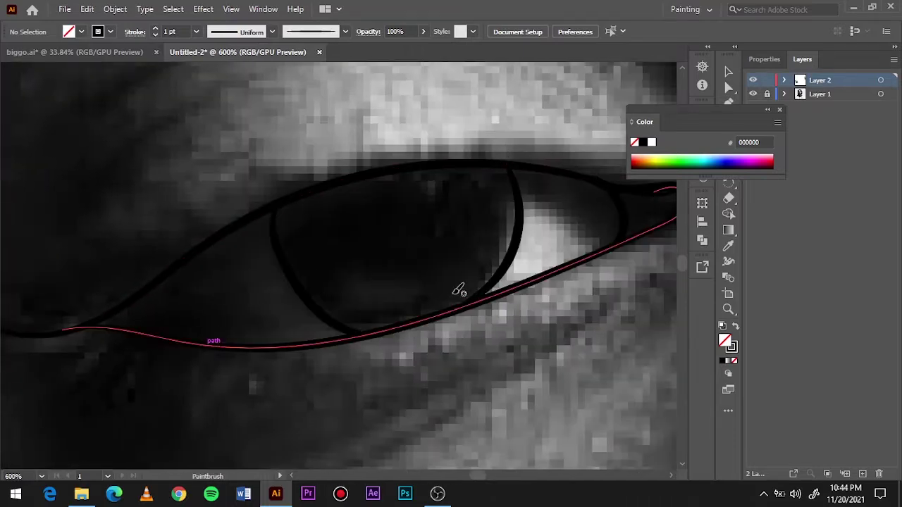
scroll(458, 288, down, 2)
- Select all paths, view their stroke colour without changes, then deselect
key(ctrl+a)
double_click(730, 345)
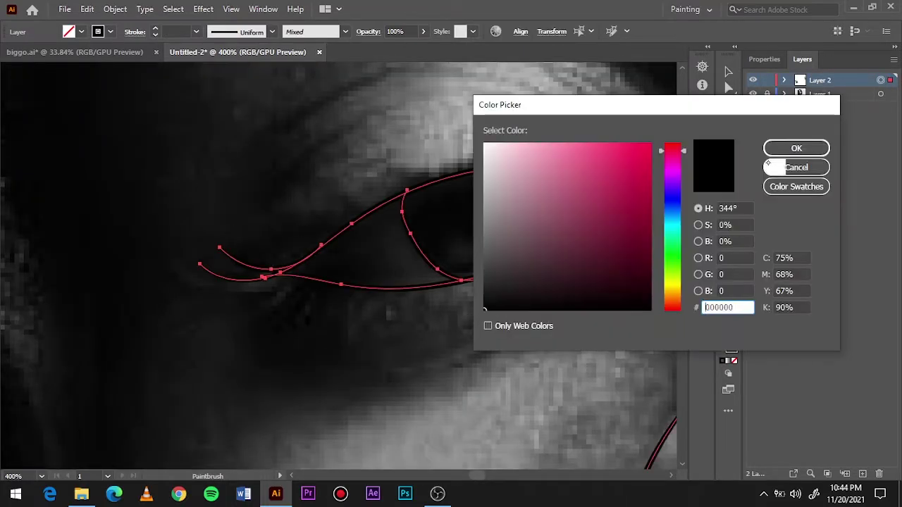
key(Escape)
key(ctrl+shift+a)
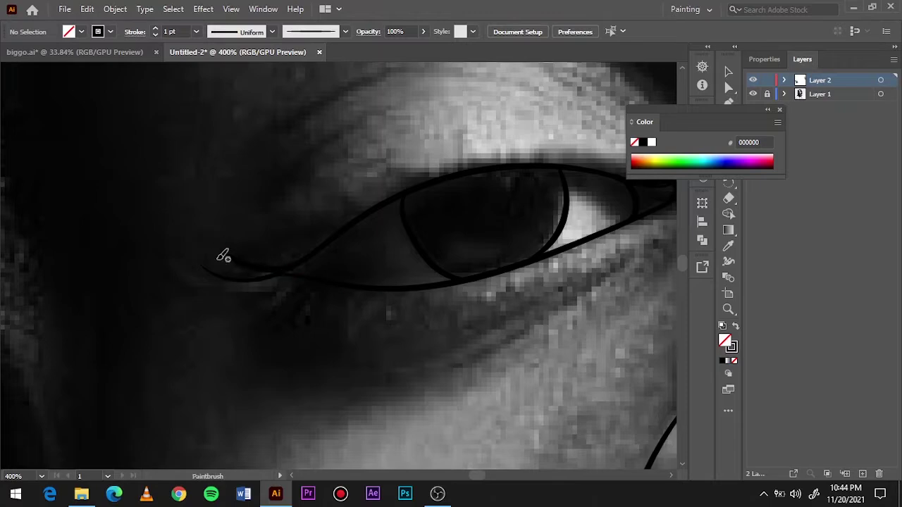
- Add three crease lines above the eye and two lines beneath it
scroll(331, 391, down, 2)
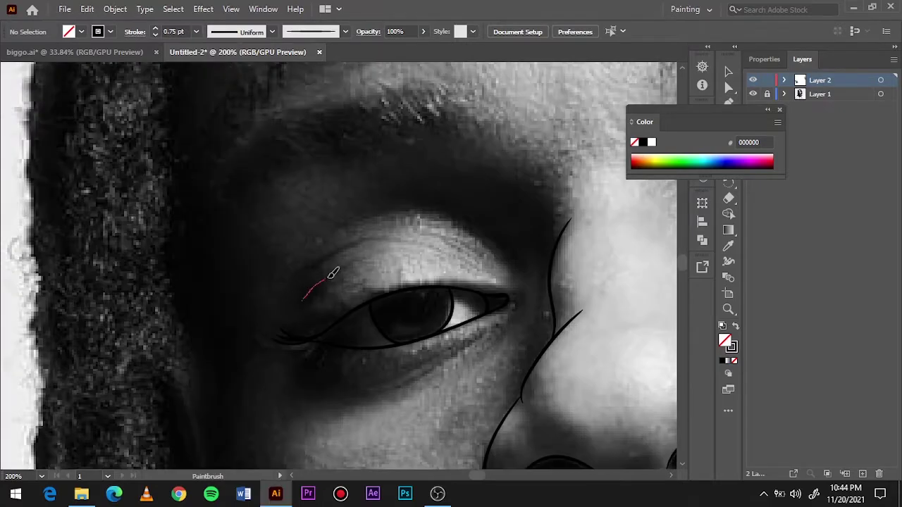
drag(333, 274, 398, 255)
drag(305, 260, 441, 246)
drag(362, 204, 521, 261)
scroll(444, 282, down, 2)
drag(371, 310, 444, 289)
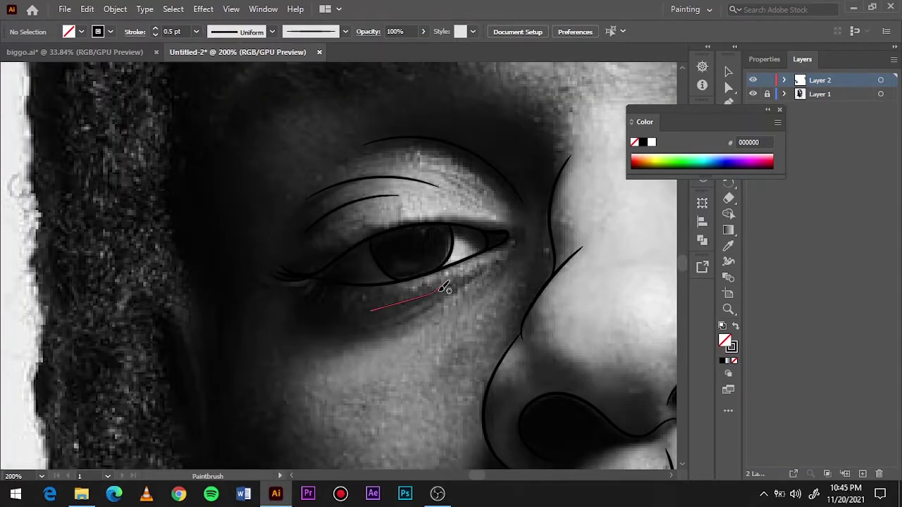
drag(346, 322, 493, 262)
- Trace the other eye's under-eye line, upper eyelid, iris and inner corner
key(ctrl+0)
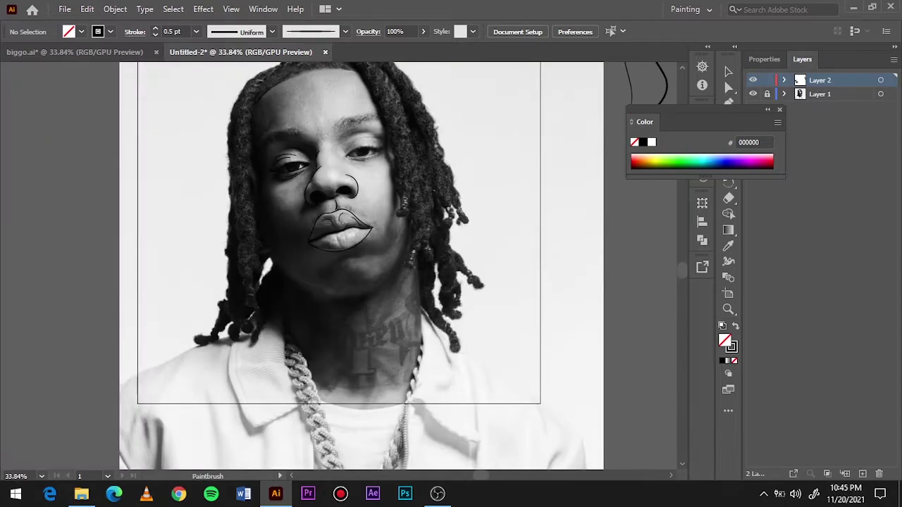
scroll(366, 151, up, 3)
scroll(376, 145, up, 3)
drag(303, 240, 438, 246)
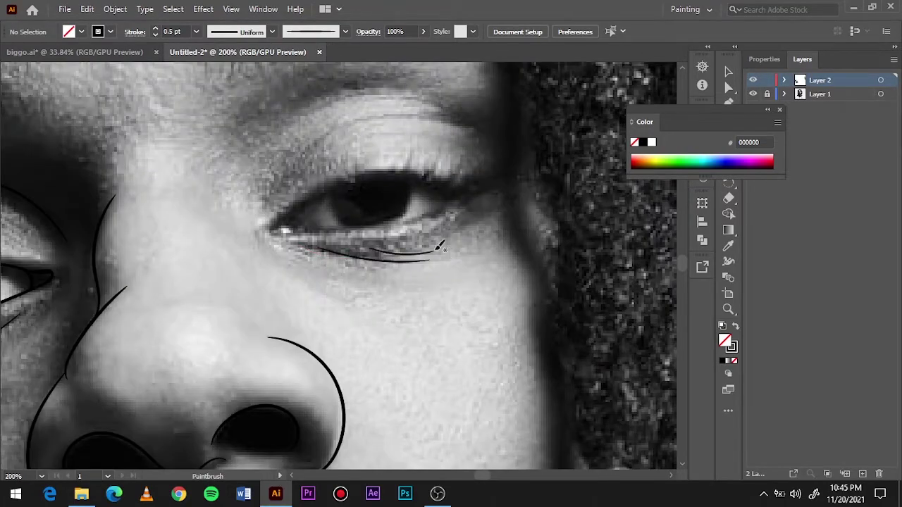
scroll(366, 176, up, 1)
mouse_move(218, 310)
mouse_down()
mouse_move(550, 229)
mouse_move(485, 267)
mouse_move(239, 310)
mouse_move(268, 277)
mouse_up()
drag(334, 236, 435, 226)
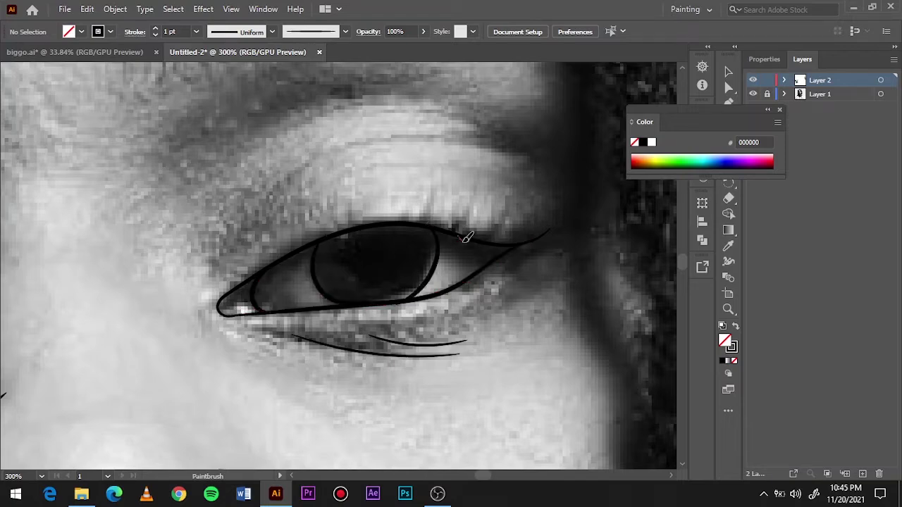
- Set the stroke weight to 0.75 pt and draw three brow strokes
click(196, 31)
click(211, 73)
scroll(432, 218, down, 1)
drag(202, 236, 293, 182)
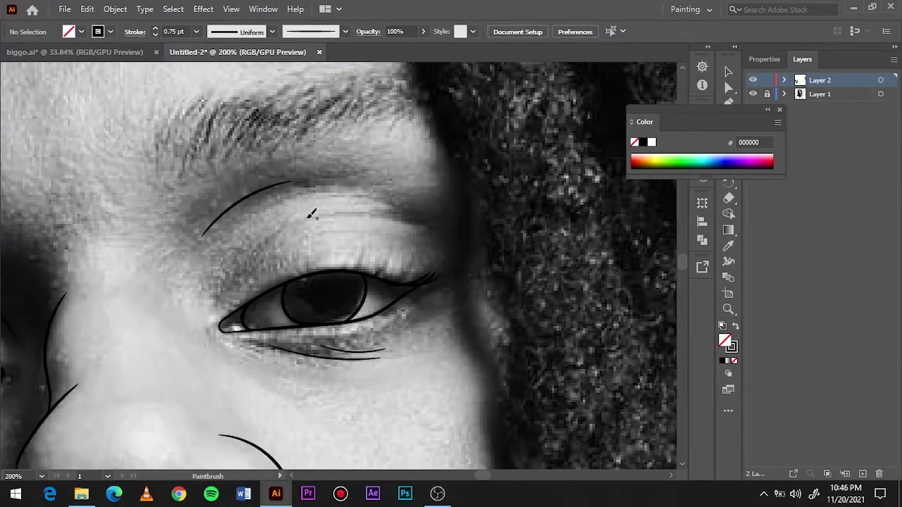
drag(264, 241, 348, 210)
drag(377, 208, 440, 228)
key(ctrl+0)
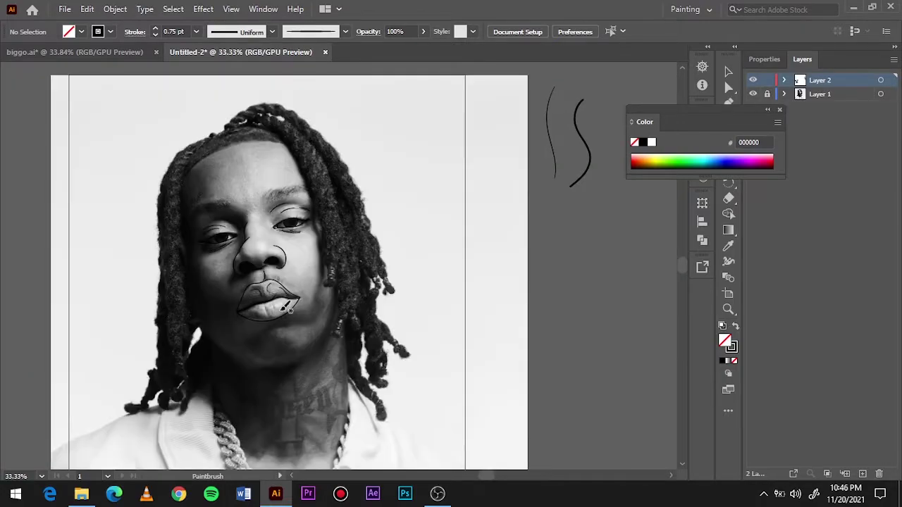
- Paint short hair strokes above the upper lip and across the eyebrow
alt+scroll(243, 303, up, 4)
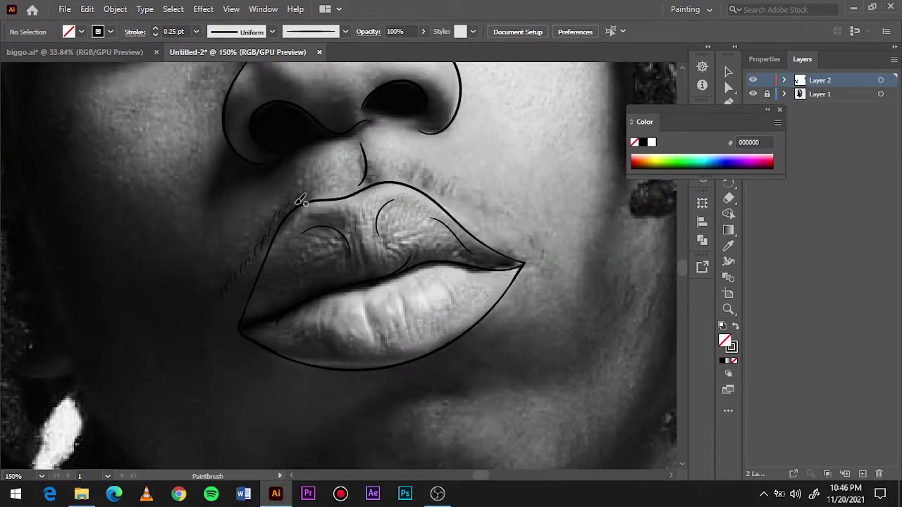
alt+scroll(301, 200, up, 2)
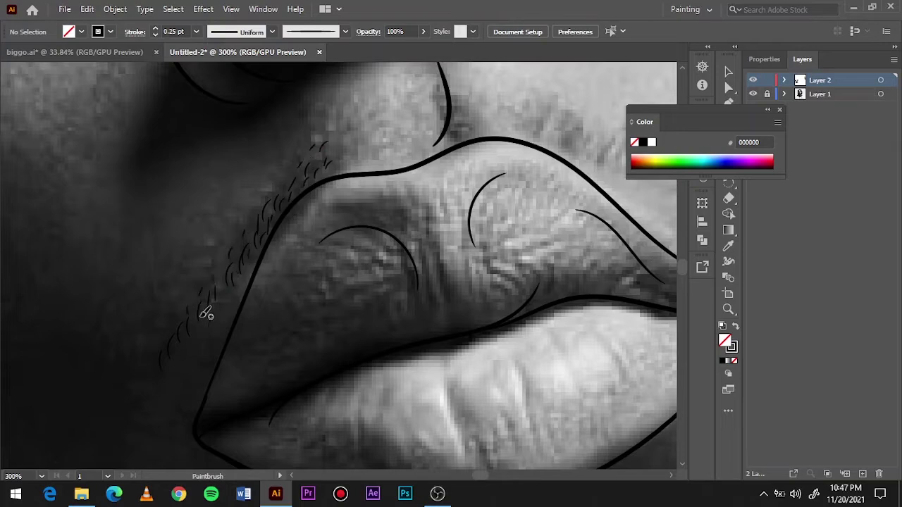
alt+scroll(206, 315, down, 2)
alt+scroll(260, 172, up, 2)
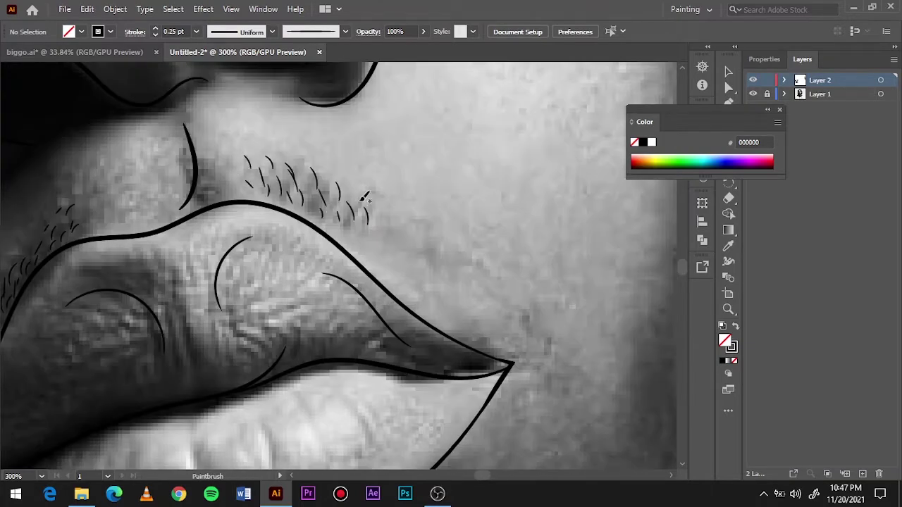
drag(315, 199, 320, 217)
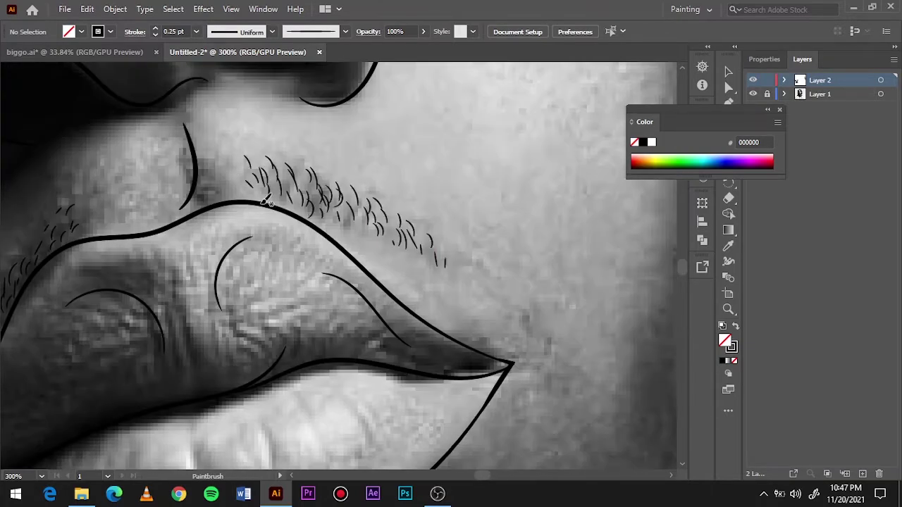
alt+scroll(485, 284, down, 5)
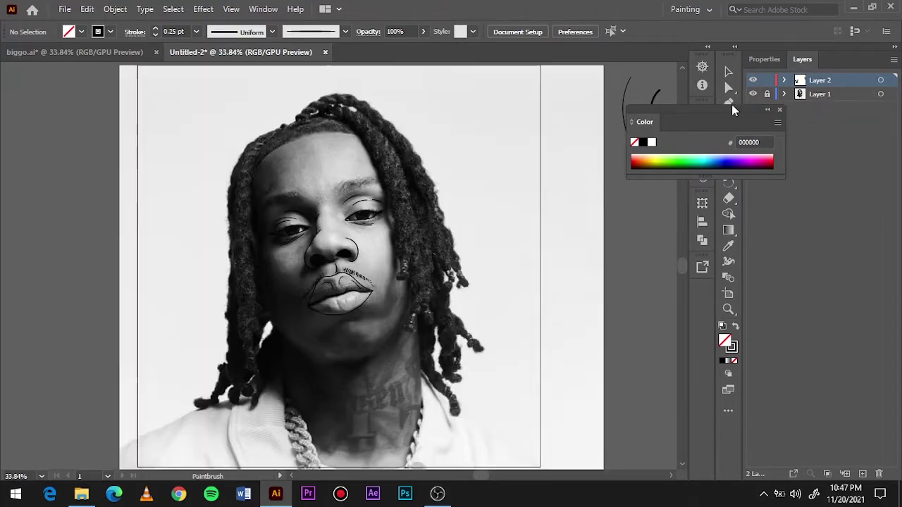
alt+scroll(245, 249, up, 4)
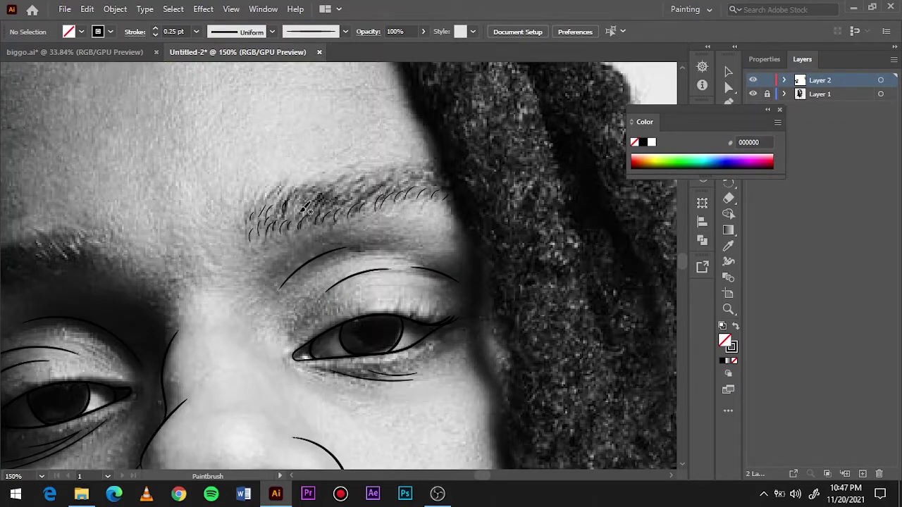
mouse_move(344, 213)
mouse_down()
mouse_move(380, 181)
mouse_move(448, 170)
mouse_up()
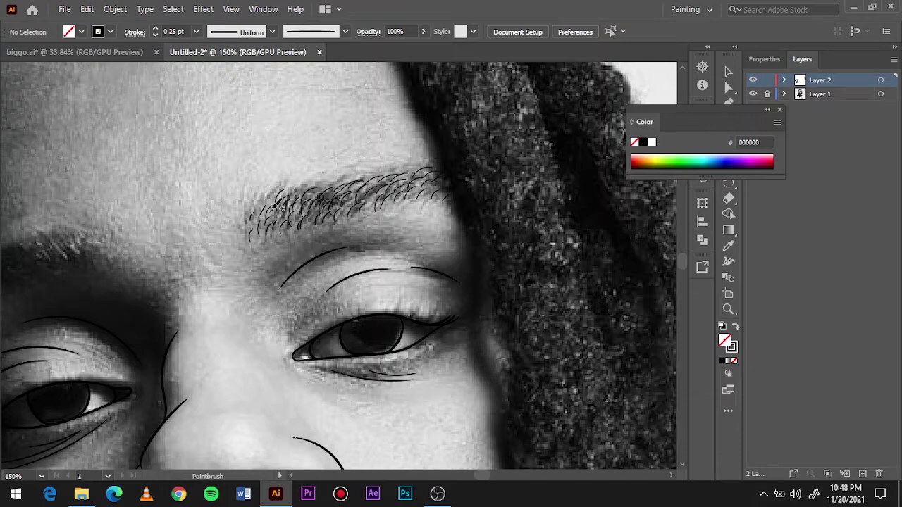
- Check the line art with the photo hidden, then paint eyebrow hairs at 0.5 pt
click(752, 94)
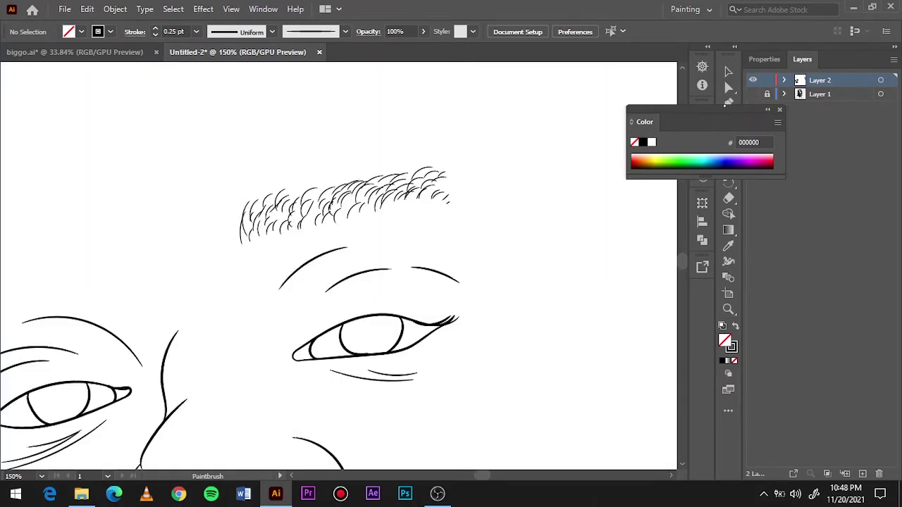
alt+scroll(392, 257, down, 2)
alt+scroll(395, 183, up, 1)
click(752, 94)
click(196, 32)
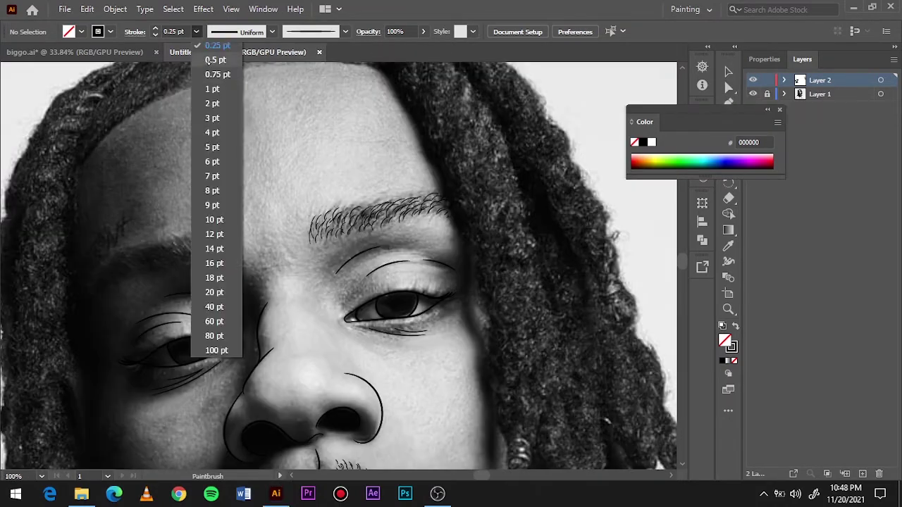
click(212, 75)
mouse_move(324, 236)
mouse_down()
mouse_move(338, 211)
mouse_move(399, 206)
mouse_up()
- Add more eyebrow hairs, then paint hair strokes above the left eyebrow
click(753, 94)
drag(398, 223, 427, 203)
click(753, 94)
drag(197, 234, 366, 253)
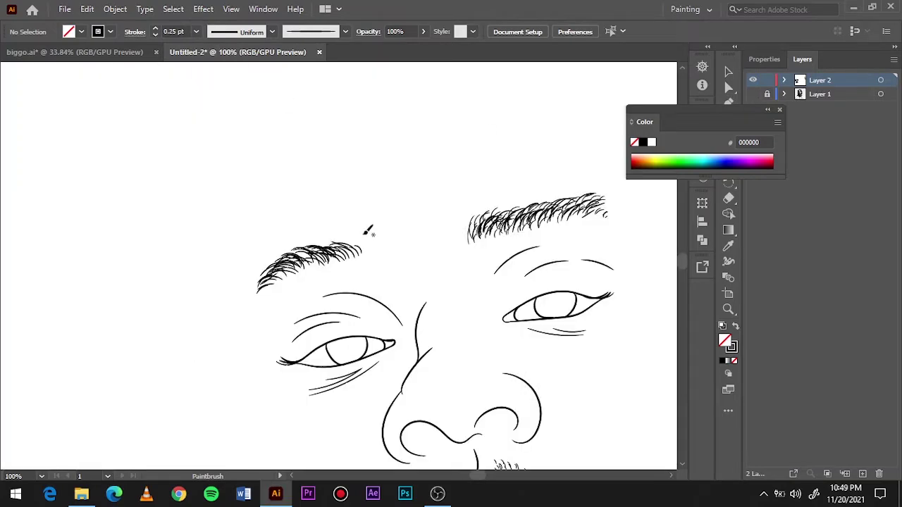
click(752, 94)
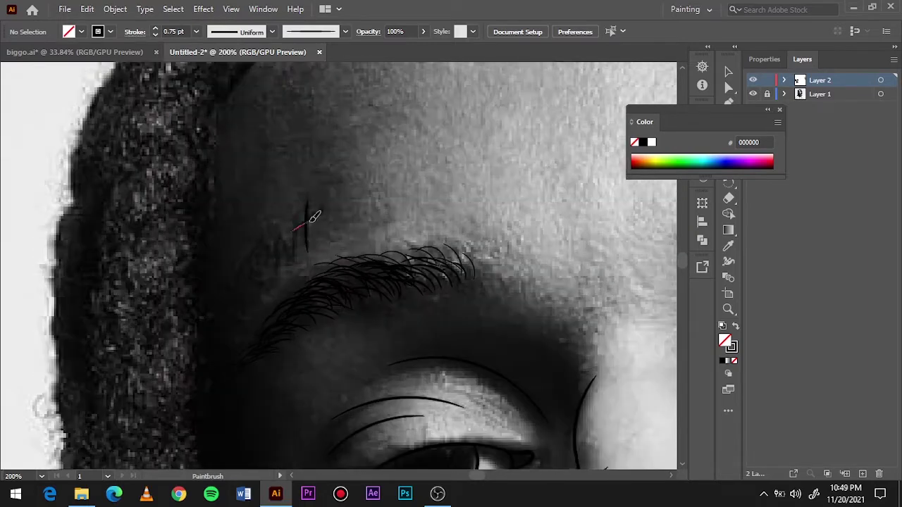
drag(307, 223, 263, 243)
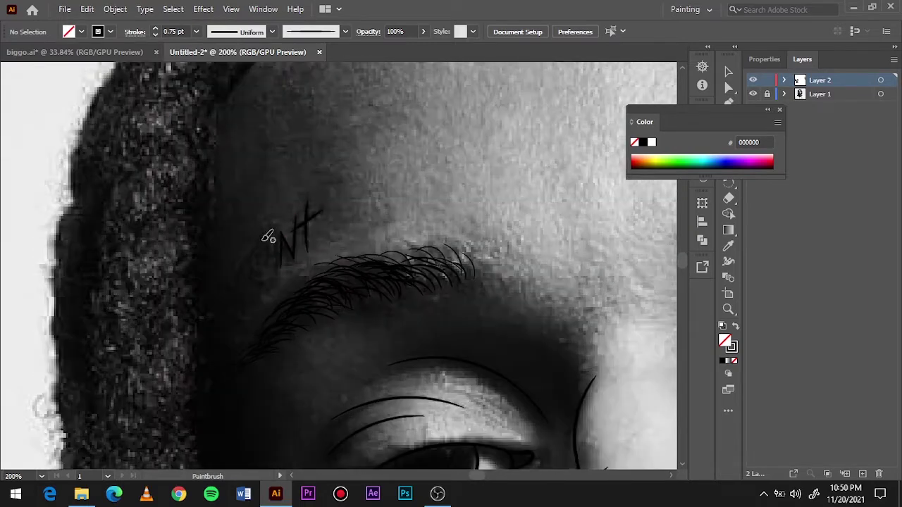
- Delete the misplaced hair strokes above the lip
key(ctrl+0)
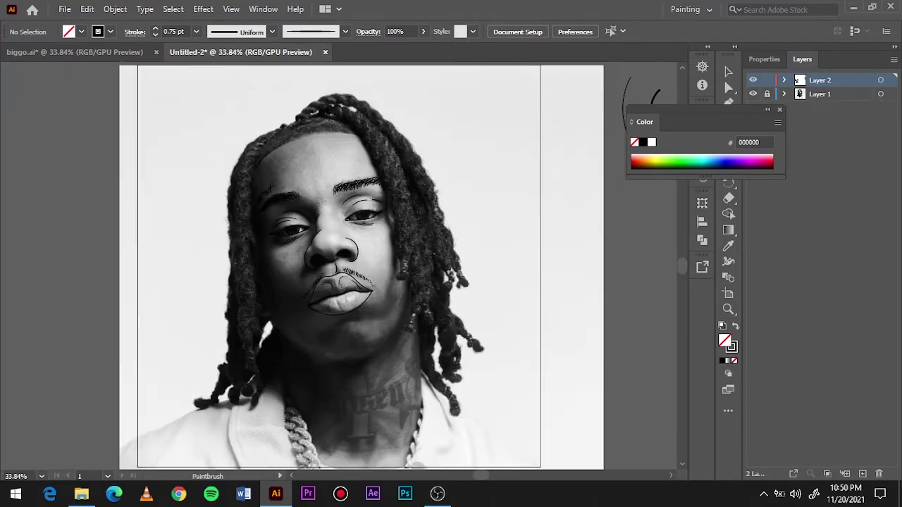
click(753, 94)
click(753, 94)
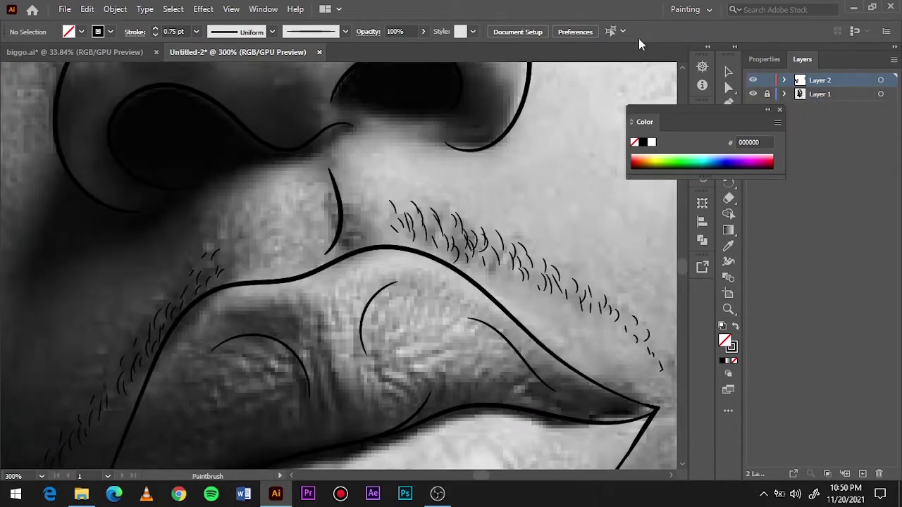
key(v)
drag(504, 195, 392, 243)
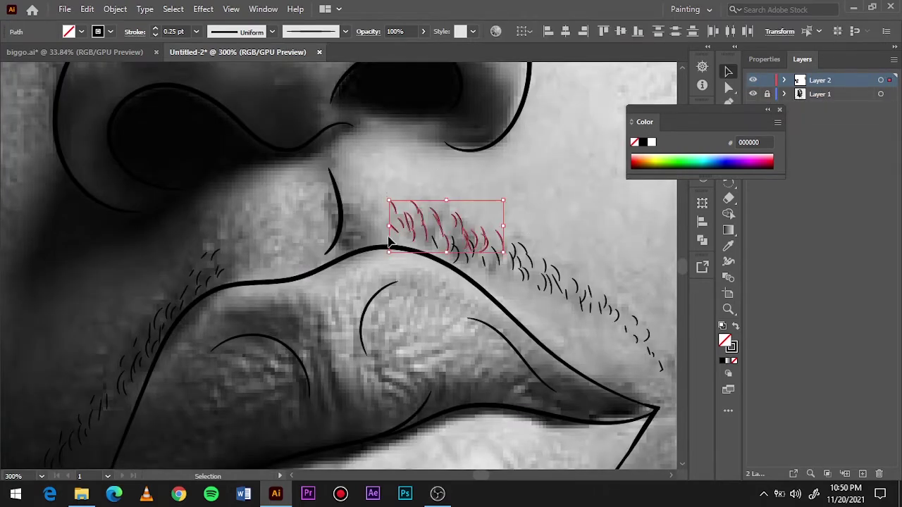
key(Delete)
- Select and delete the stray hair strokes at the lip corner
key(ctrl+minus)
key(ctrl+minus)
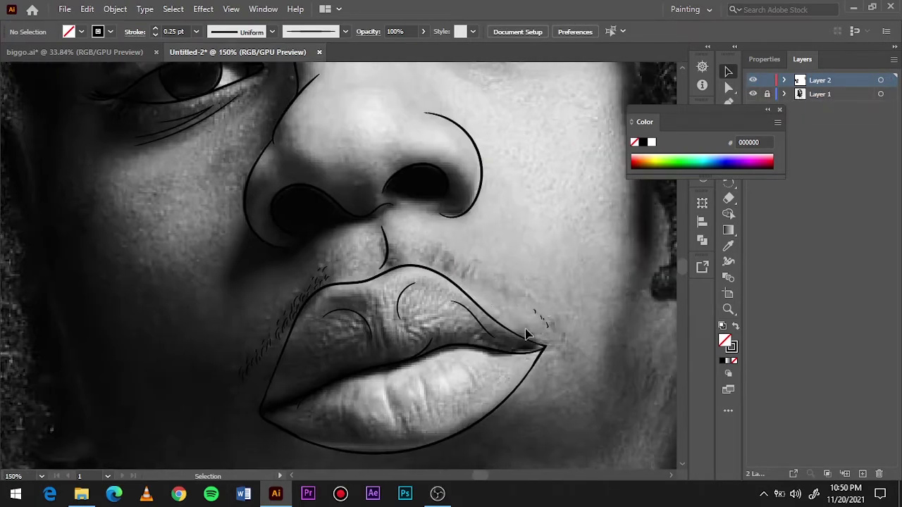
drag(237, 337, 277, 391)
key(ctrl+plus)
key(ctrl+plus)
drag(317, 303, 364, 359)
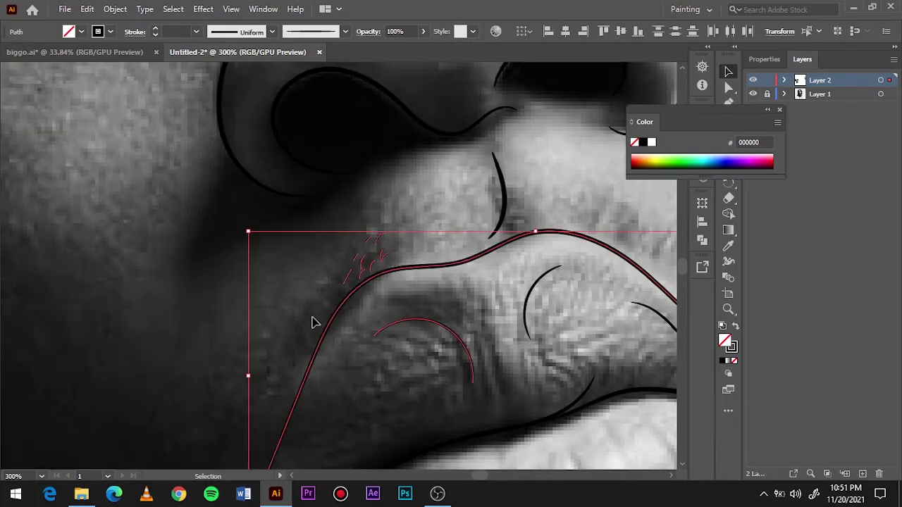
shift+click(312, 318)
key(Delete)
- Repaint dense moustache hairs along the whole upper lip outline
key(ctrl+minus)
key(b)
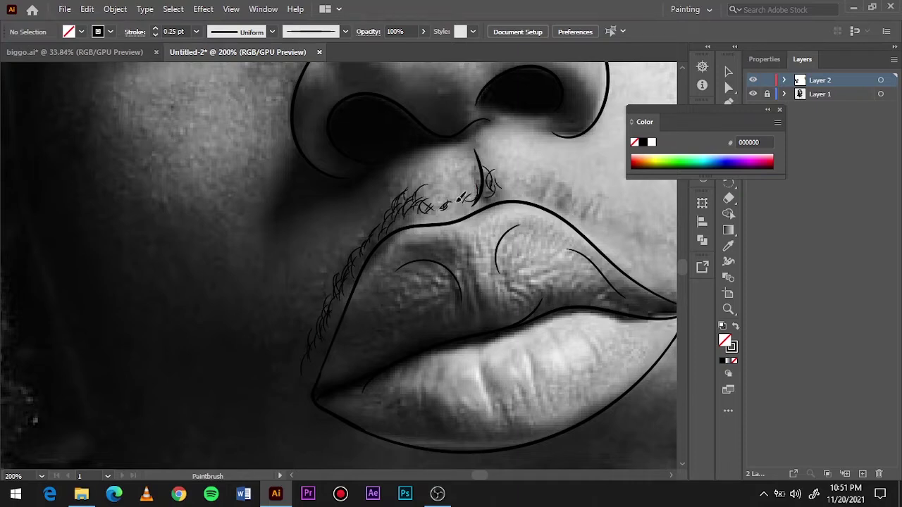
drag(517, 172, 625, 238)
key(ctrl+0)
scroll(350, 272, up, 5)
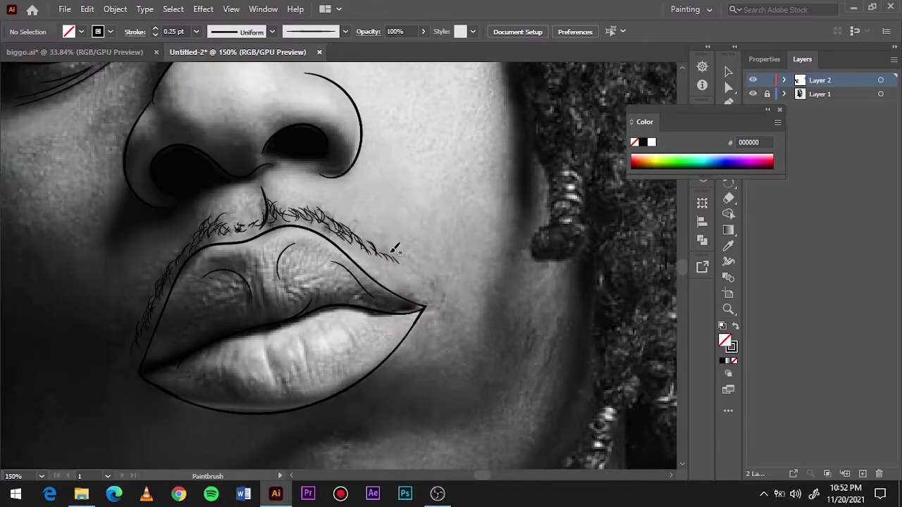
scroll(385, 253, down, 5)
- Draw a black pencil path along the line between the lips
key(n)
key(shift+x)
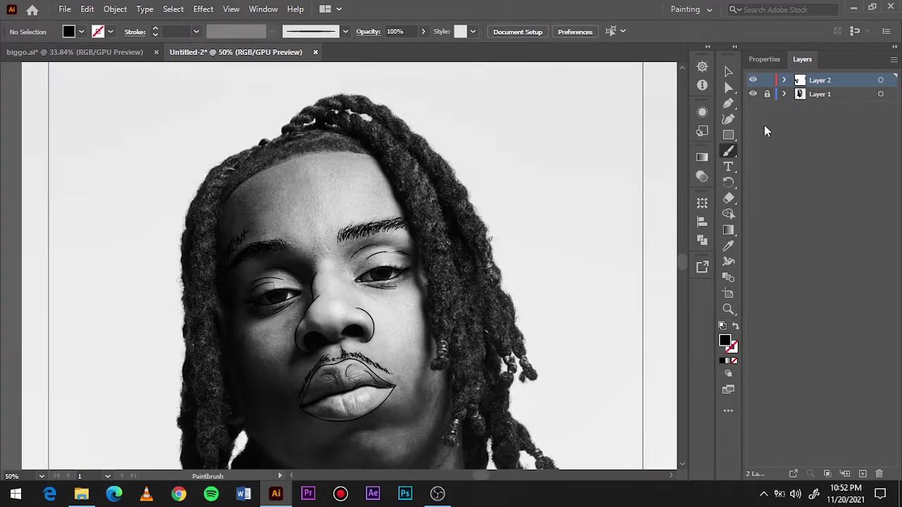
scroll(345, 373, up, 6)
drag(121, 346, 473, 191)
click(729, 71)
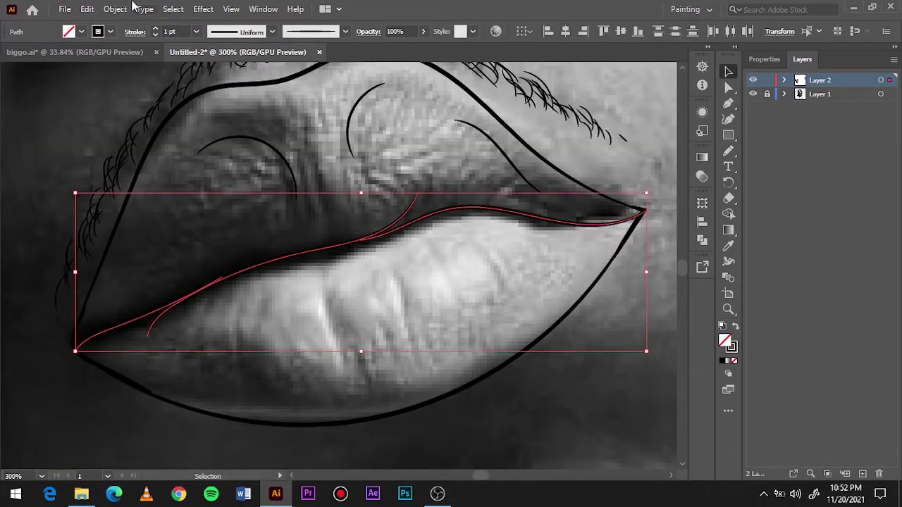
click(753, 94)
click(752, 94)
click(624, 177)
- Fill the left and right nostrils with solid black shapes
scroll(625, 177, up, 3)
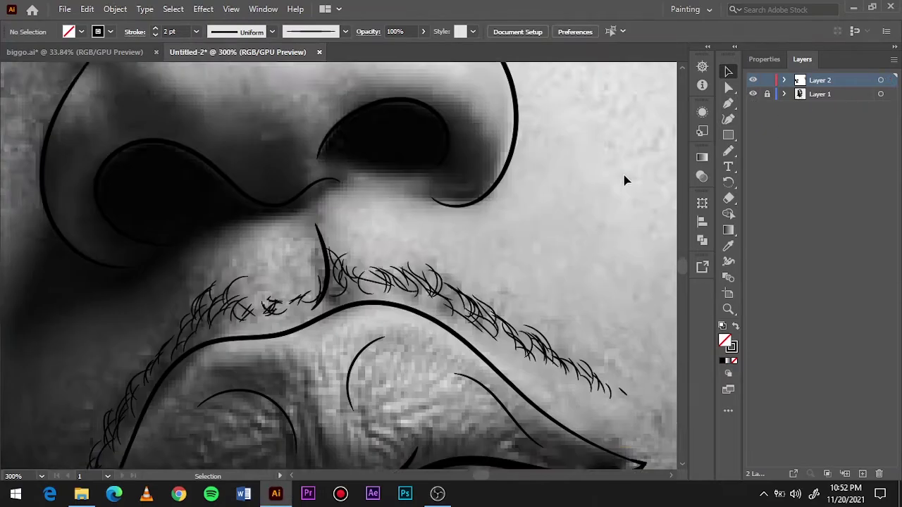
scroll(625, 177, up, 2)
key(n)
drag(242, 231, 243, 230)
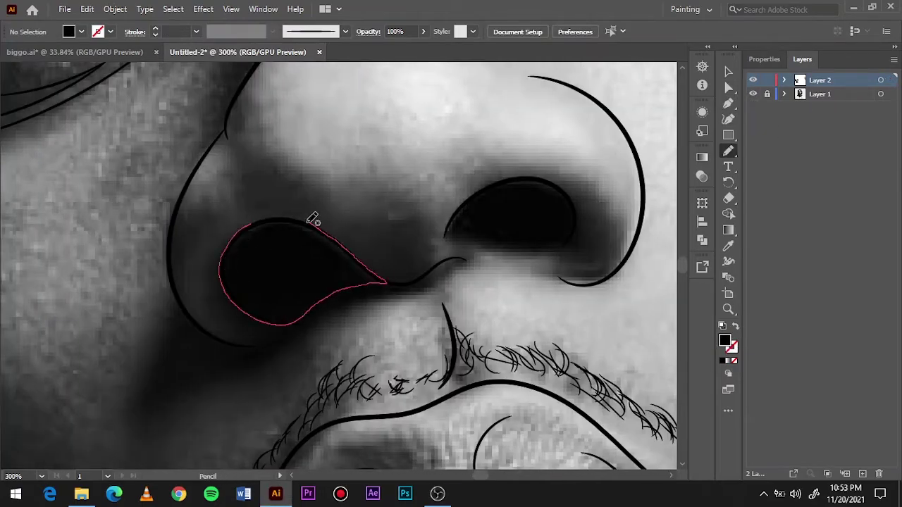
drag(454, 218, 450, 224)
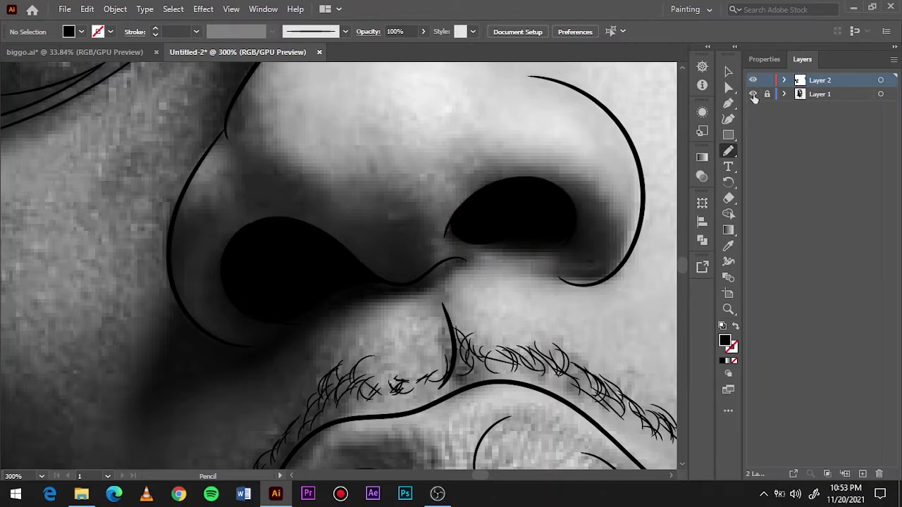
- Fill both irises with dark shapes and review the face at full view
scroll(191, 217, down, 2)
scroll(210, 325, up, 4)
drag(329, 289, 205, 326)
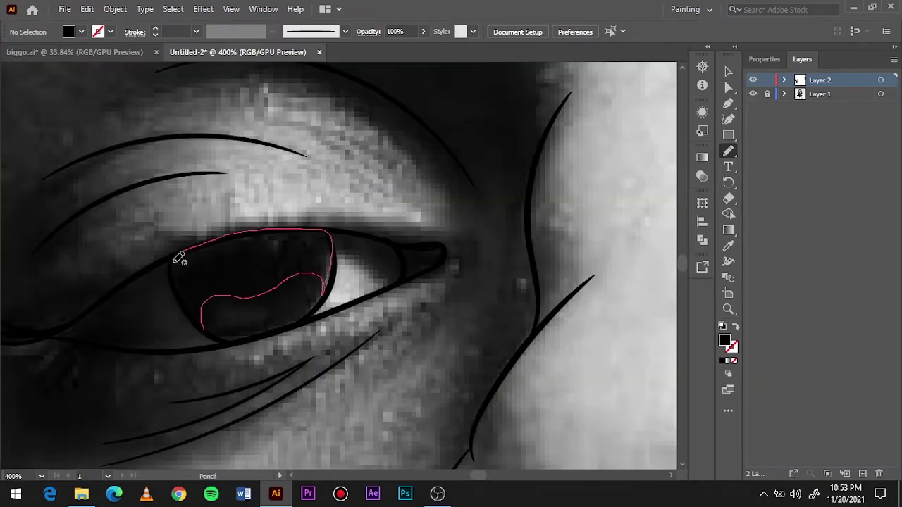
scroll(207, 236, down, 4)
scroll(368, 210, up, 5)
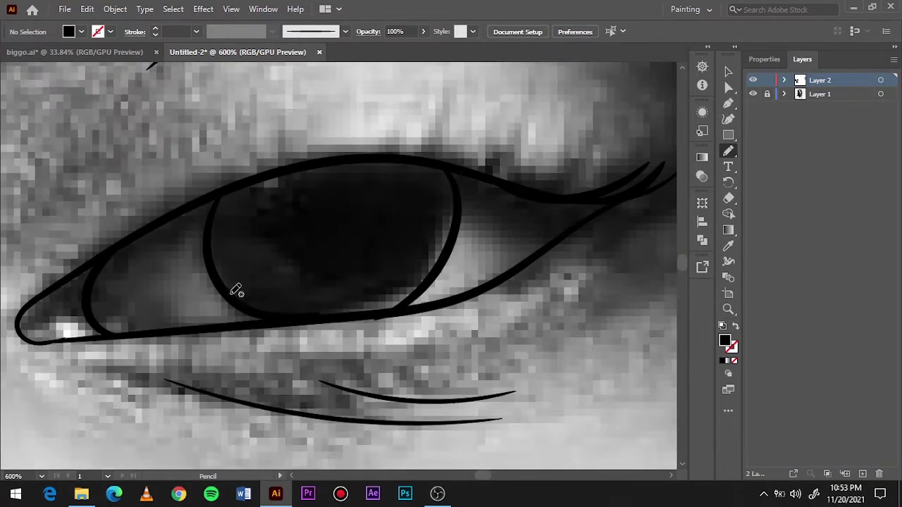
drag(233, 285, 437, 243)
drag(467, 191, 245, 302)
click(753, 94)
key(v)
key(ctrl+0)
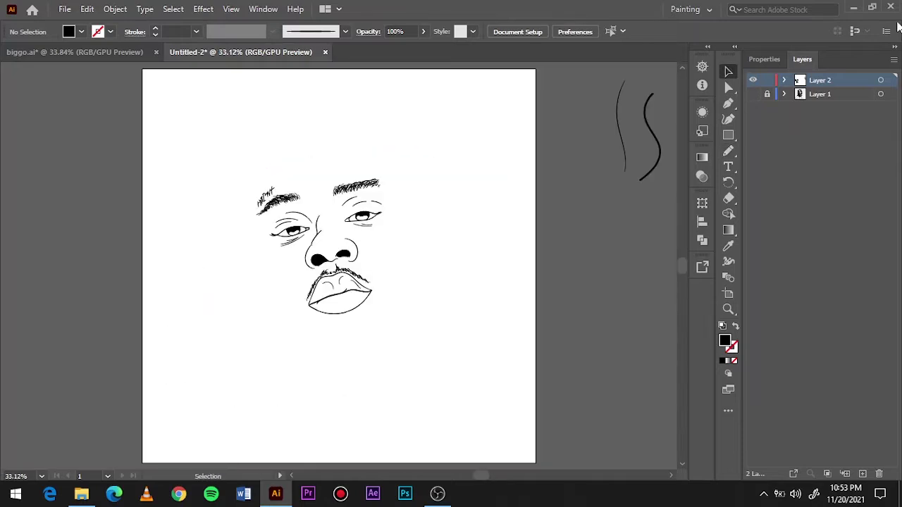
click(752, 94)
- Paint a black 2 pt Paintbrush stroke along the jawline
click(728, 151)
scroll(320, 243, up, 5)
key(shift+x)
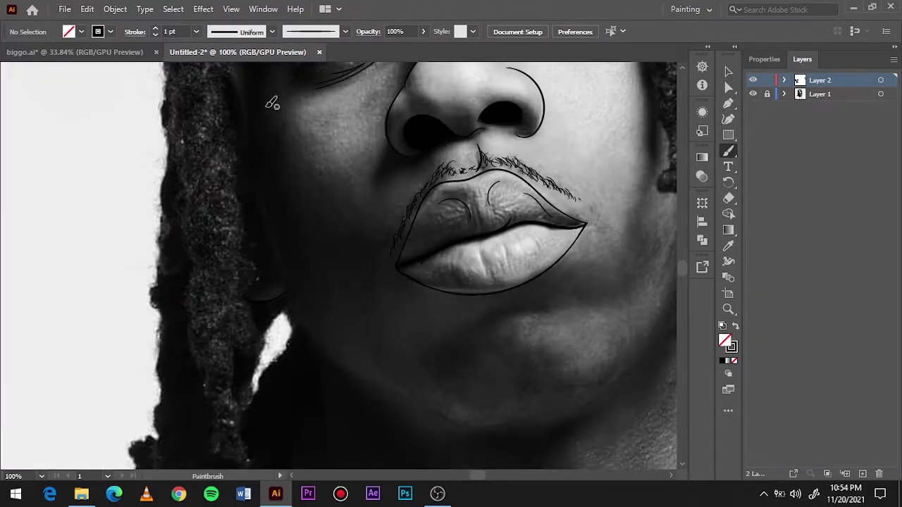
scroll(529, 303, down, 2)
scroll(528, 303, right, 3)
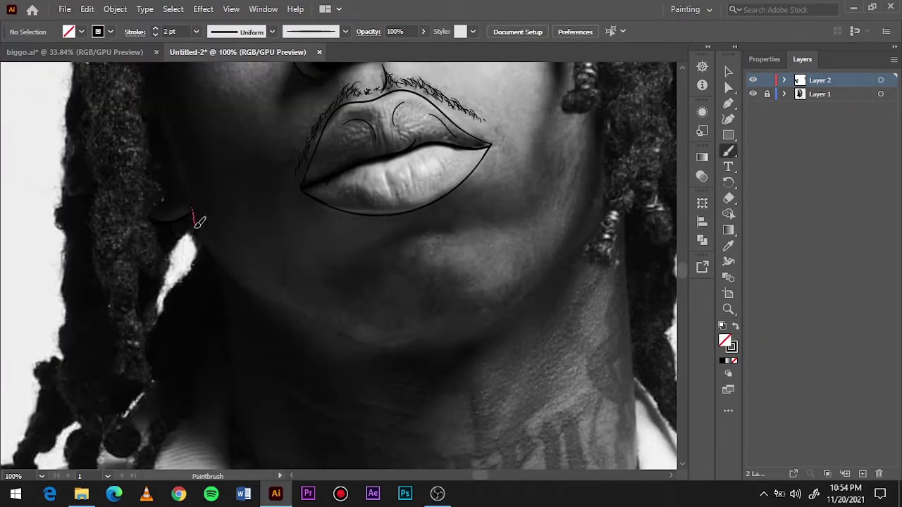
drag(195, 218, 321, 318)
drag(362, 339, 395, 346)
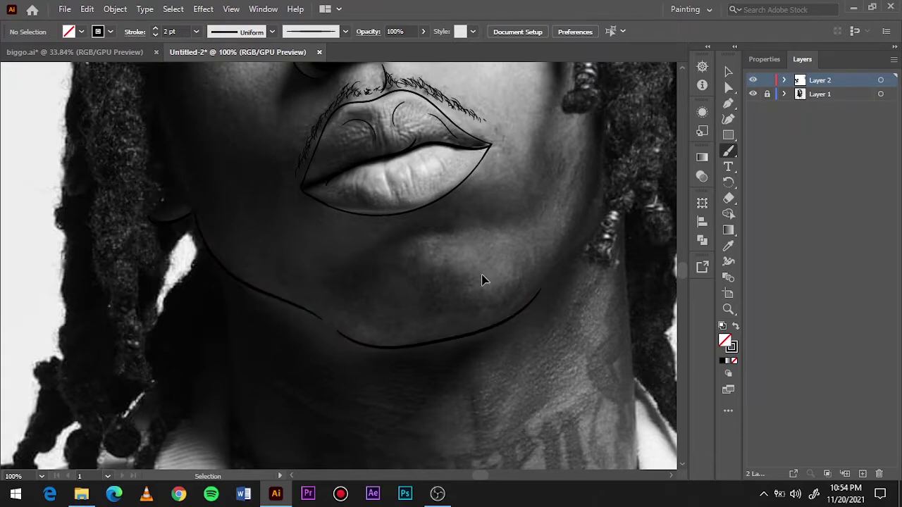
- Brush the lower jaw and chin curve, then view the whole artboard without the photo
scroll(484, 278, up, 2)
mouse_move(249, 303)
mouse_down()
mouse_move(346, 328)
mouse_move(318, 331)
mouse_move(561, 227)
mouse_up()
scroll(587, 183, down, 1)
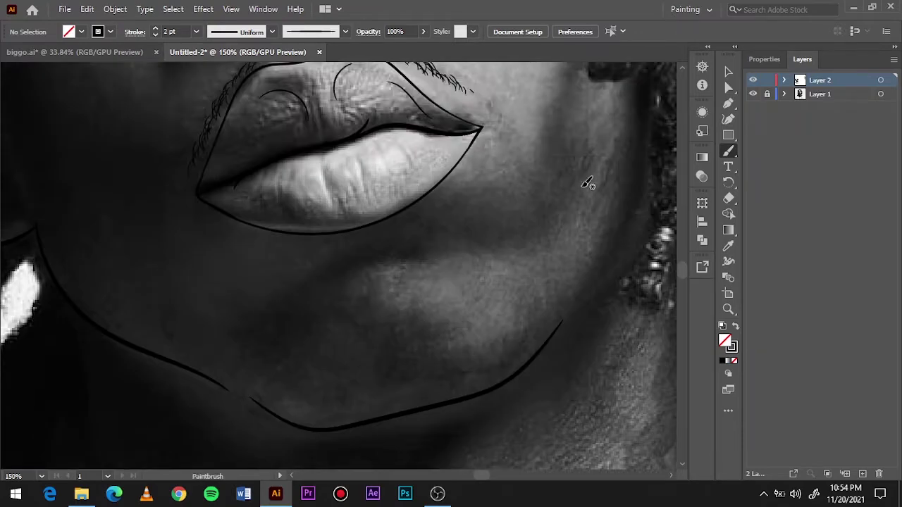
scroll(494, 211, down, 1)
key(ctrl+0)
click(752, 94)
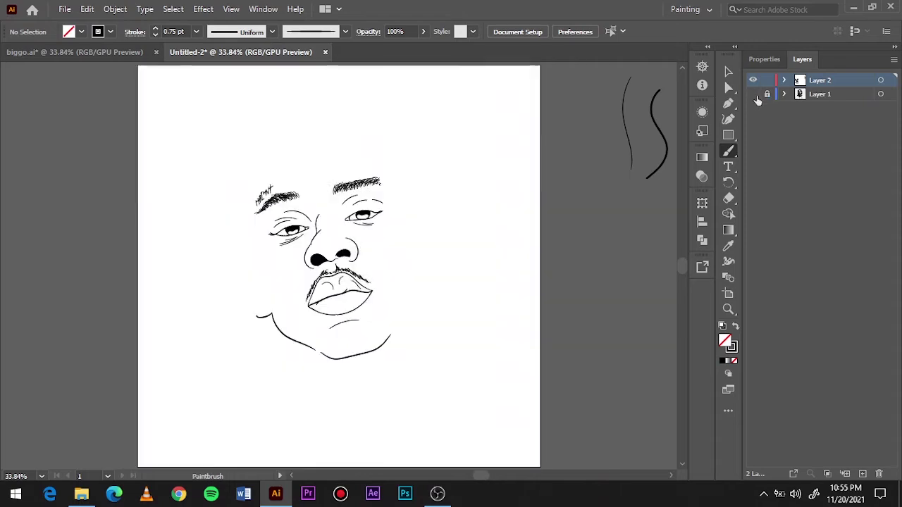
- Brush the first wavy drip strokes across the neck and check them without the photo
click(752, 94)
scroll(246, 358, up, 1)
scroll(245, 358, up, 1)
scroll(246, 358, up, 1)
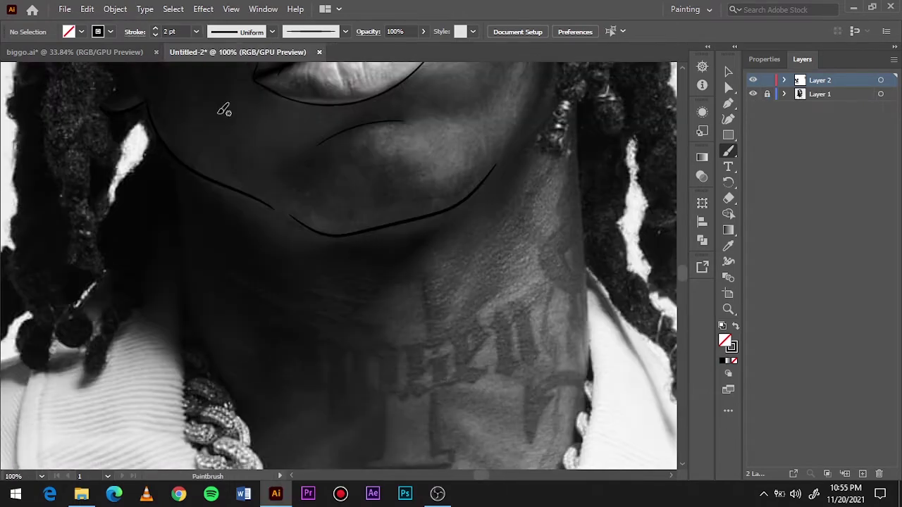
scroll(221, 105, up, 1)
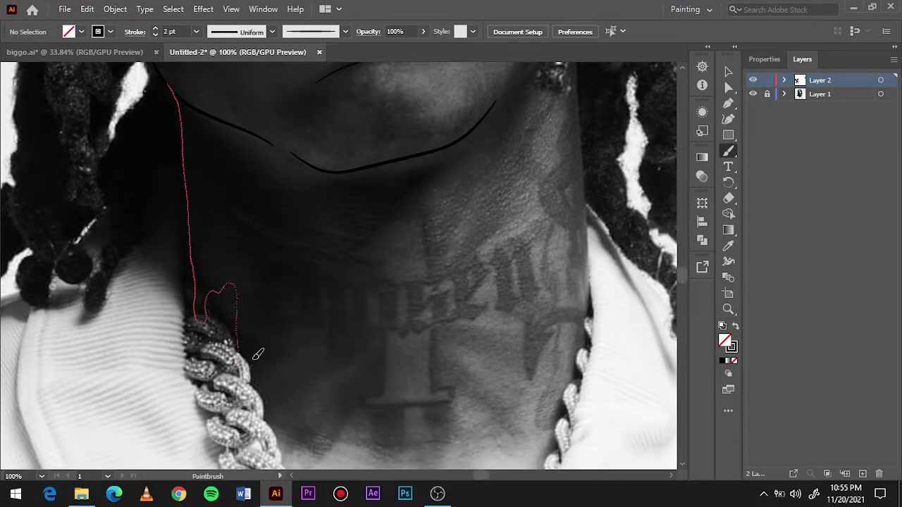
drag(254, 358, 246, 368)
drag(253, 306, 378, 324)
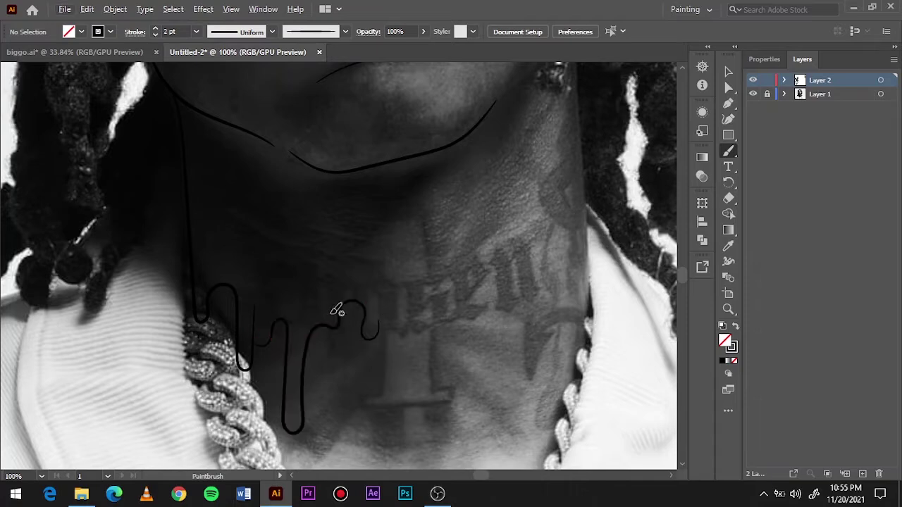
mouse_move(481, 322)
mouse_down()
mouse_move(493, 326)
mouse_move(561, 288)
mouse_up()
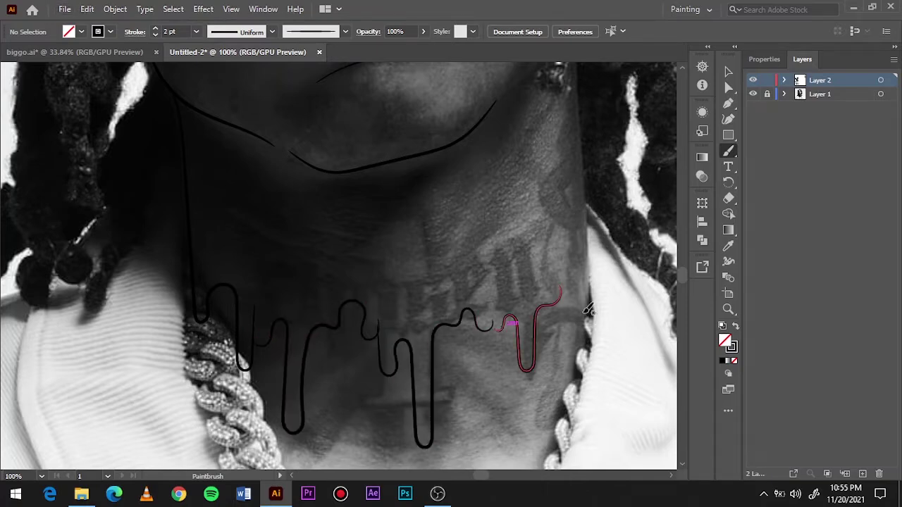
drag(591, 194, 592, 163)
key(ctrl+0)
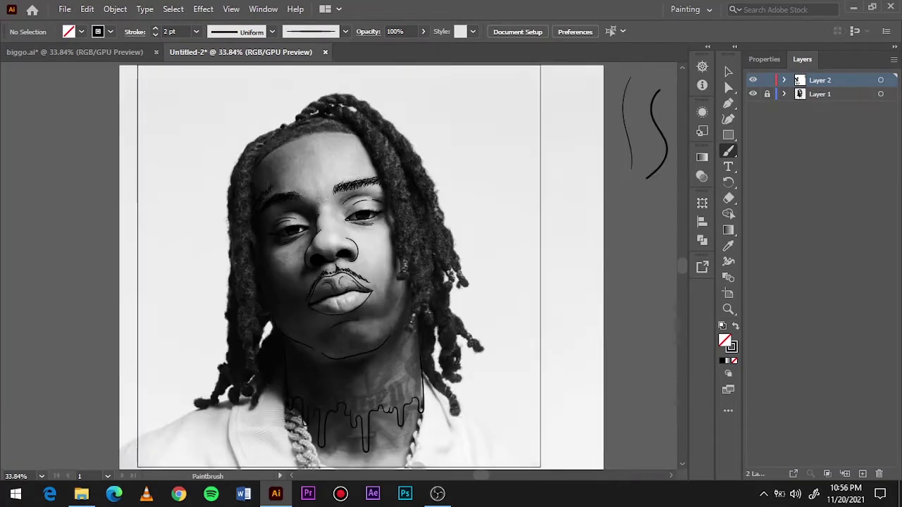
click(752, 94)
click(752, 94)
- Add five more drip strokes along the neck and review the line art
scroll(246, 154, up, 5)
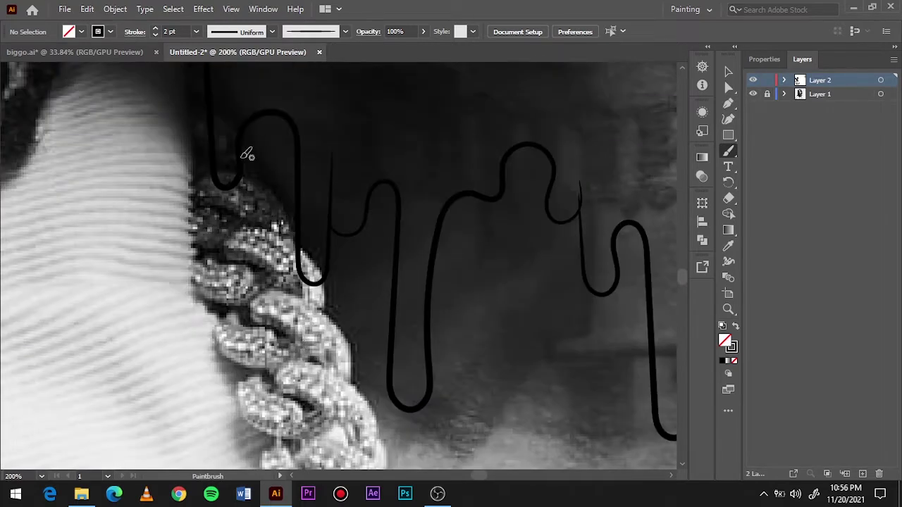
drag(302, 173, 303, 178)
drag(331, 239, 362, 345)
drag(352, 262, 384, 370)
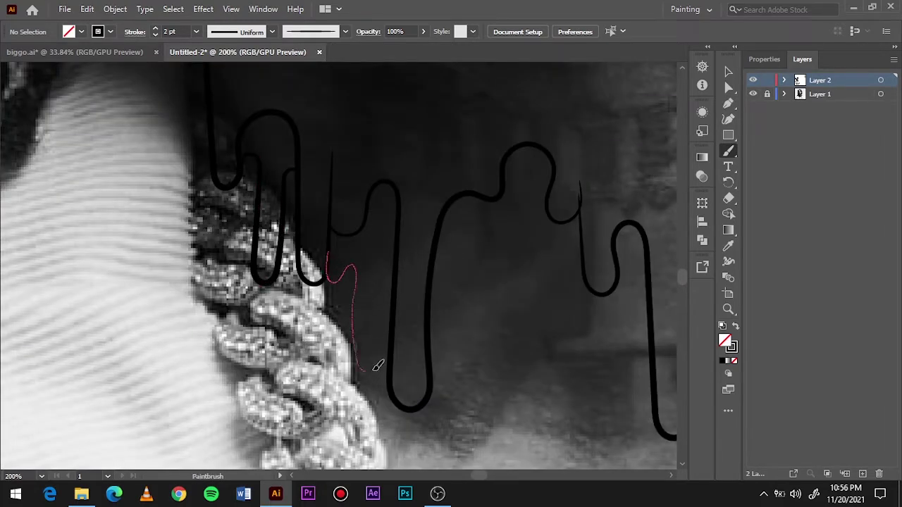
drag(430, 299, 435, 307)
drag(586, 415, 648, 316)
key(ctrl+0)
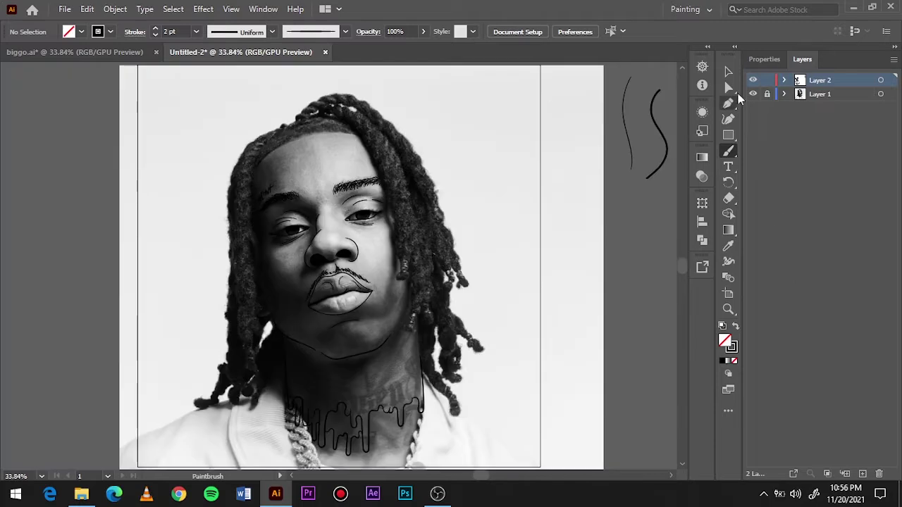
click(752, 94)
click(752, 94)
- Redraw one final drip stroke on the neck and leave the reference photo hidden
scroll(397, 379, up, 5)
scroll(397, 378, down, 2)
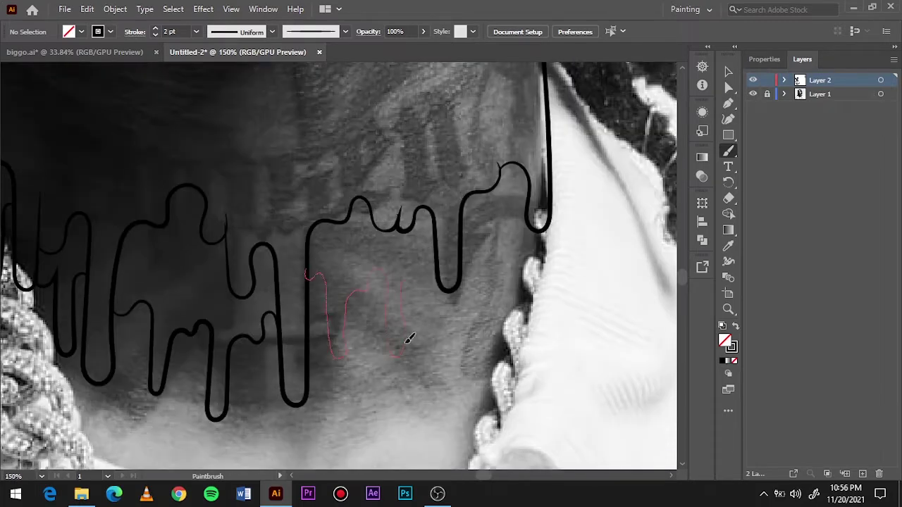
drag(409, 339, 410, 341)
key(ctrl+z)
mouse_move(310, 290)
mouse_down()
mouse_move(384, 293)
mouse_move(439, 258)
mouse_move(521, 299)
mouse_up()
key(ctrl+0)
click(752, 94)
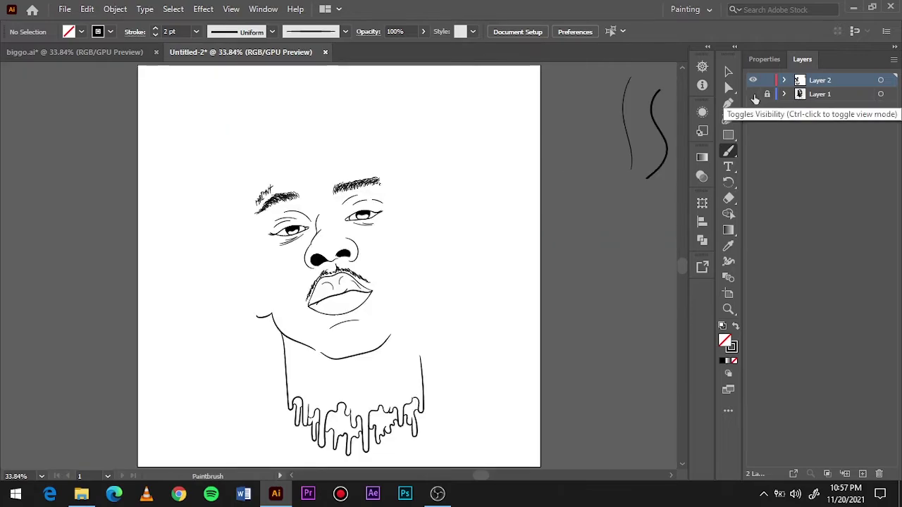
- Draw a vertical line down the side of the neck
click(752, 94)
key(ctrl+plus)
key(ctrl+plus)
key(ctrl+plus)
drag(314, 422, 296, 134)
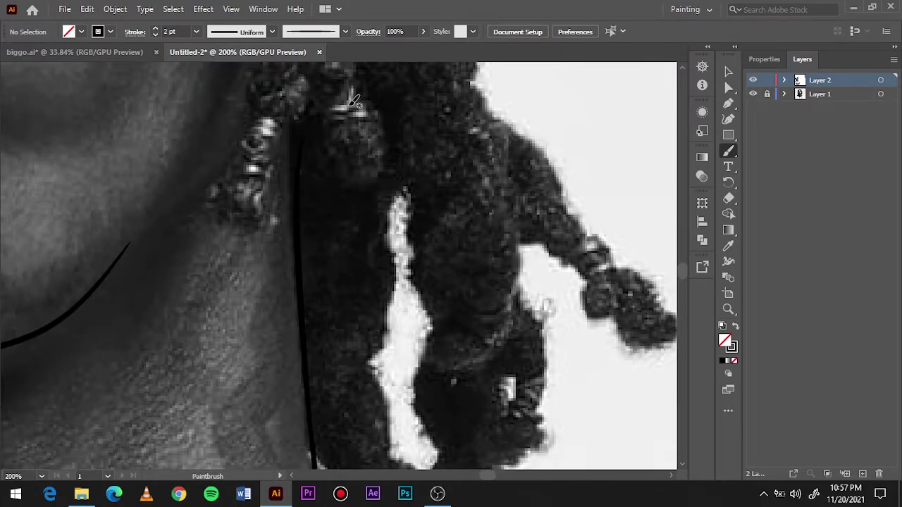
key(ctrl+0)
- Trace and fill the first black tattoo letters, including the n and tall l shapes
scroll(341, 328, up, 4)
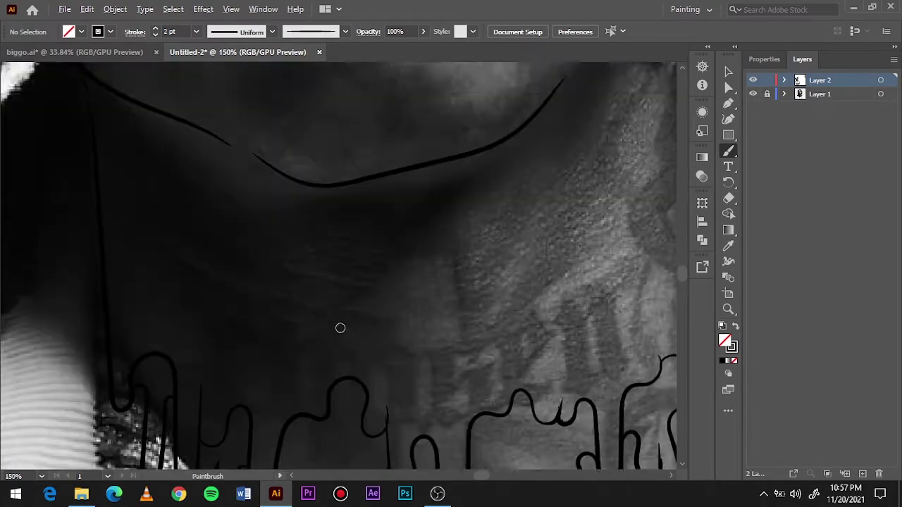
scroll(340, 328, up, 2)
key(n)
key(shift+x)
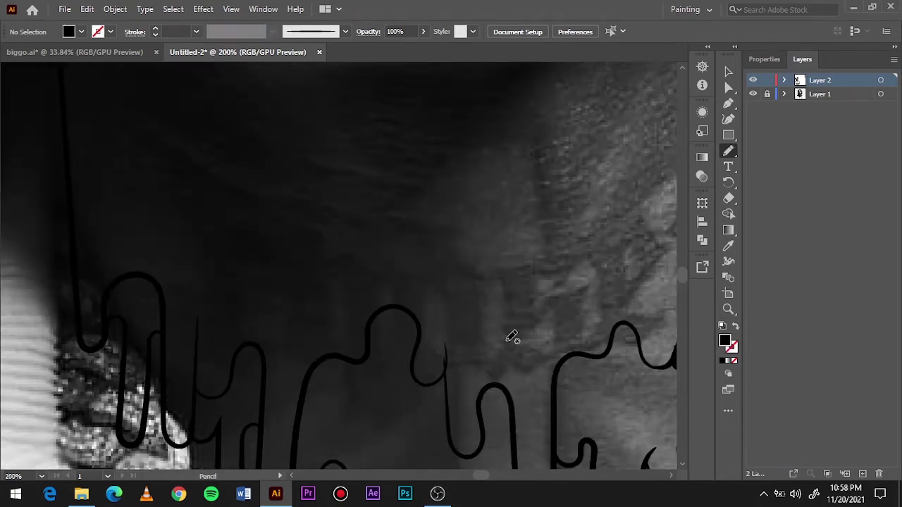
drag(574, 270, 554, 308)
scroll(493, 310, right, 3)
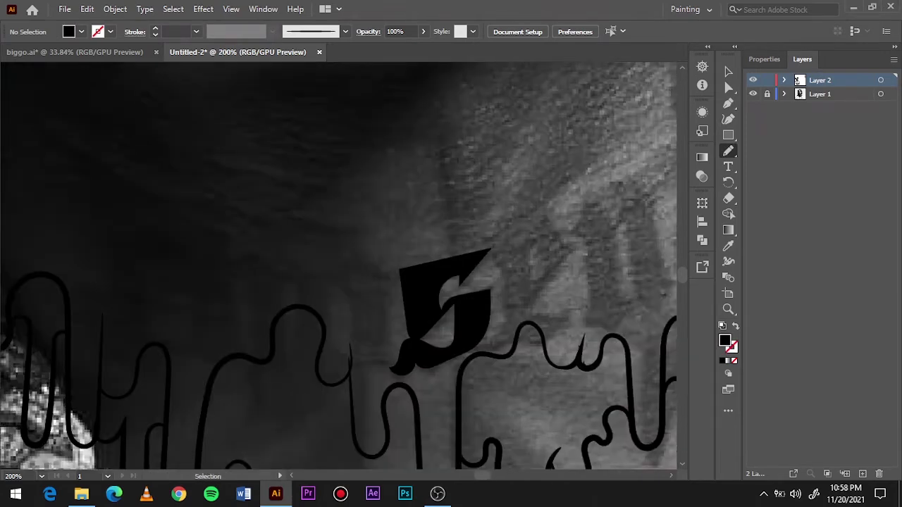
scroll(422, 310, right, 3)
mouse_move(343, 328)
mouse_down()
mouse_move(409, 220)
mouse_move(384, 299)
mouse_move(419, 321)
mouse_up()
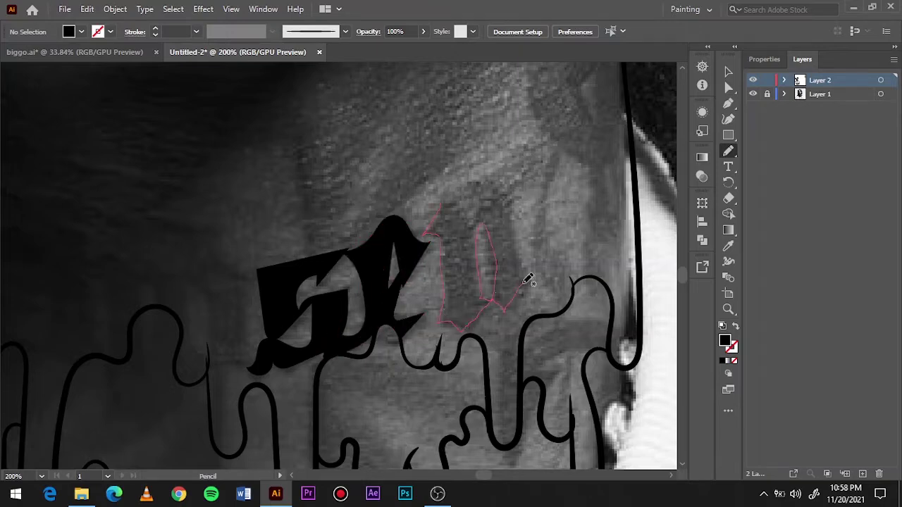
drag(453, 198, 458, 194)
drag(560, 302, 554, 295)
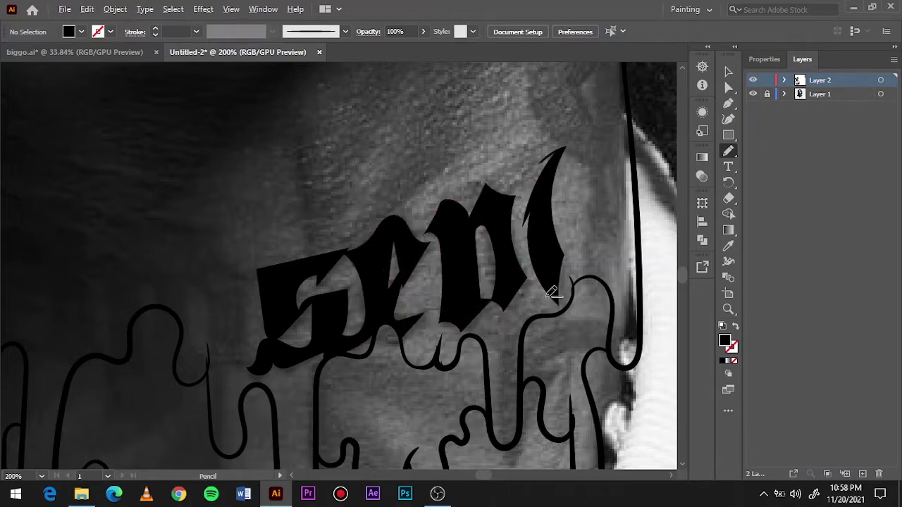
- Fill the tall black shape along the neck's right edge and check the lettering
key(ctrl+minus)
scroll(497, 440, up, 3)
drag(470, 276, 536, 350)
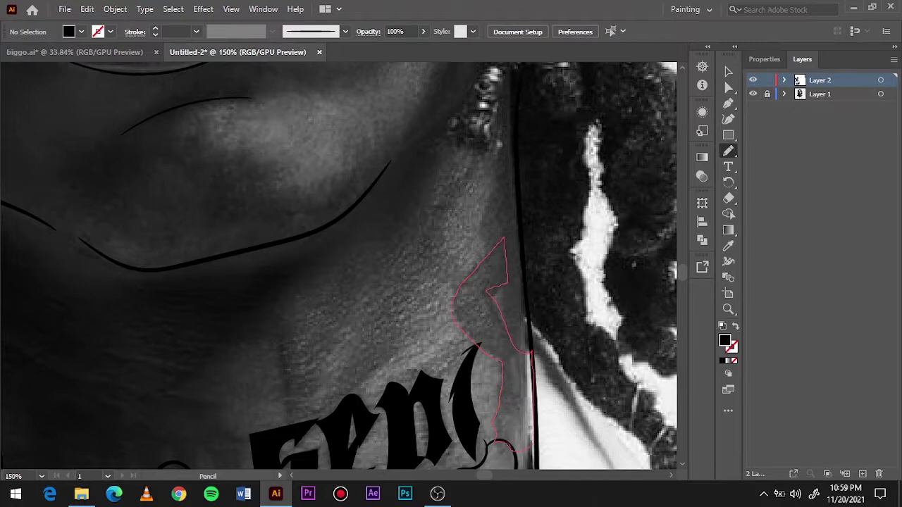
drag(521, 451, 518, 455)
scroll(518, 394, down, 3)
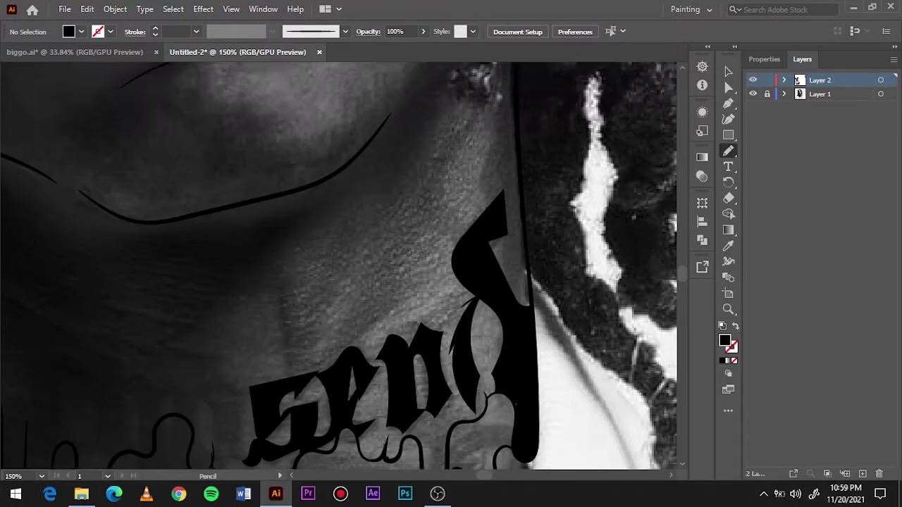
scroll(517, 394, up, 5)
drag(479, 328, 507, 212)
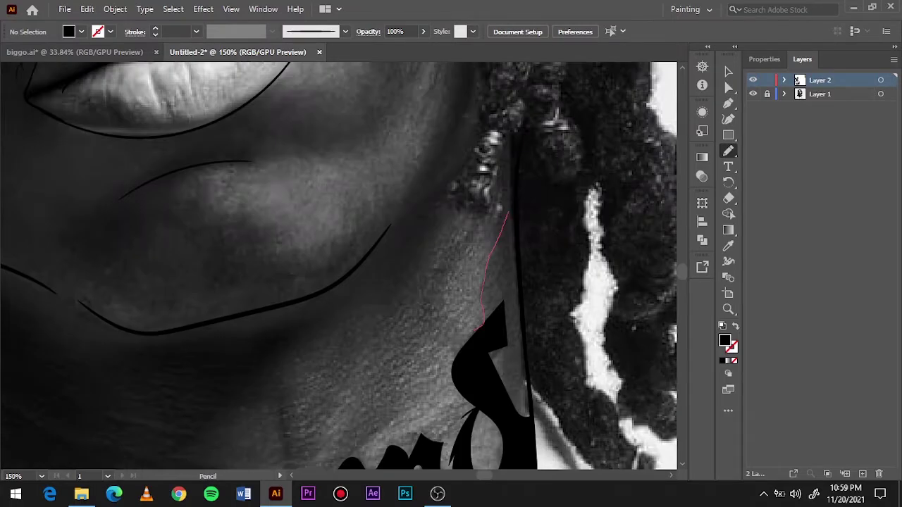
drag(525, 384, 527, 391)
key(ctrl+0)
click(753, 94)
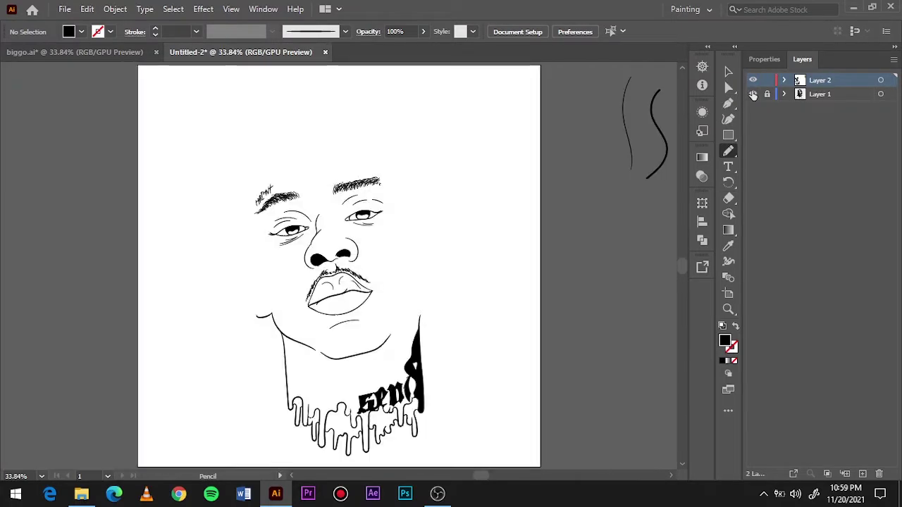
click(753, 93)
scroll(348, 392, up, 5)
- Trace more filled tattoo lettering along the drips and review it at full view
mouse_move(219, 416)
mouse_down()
mouse_move(415, 400)
mouse_move(372, 322)
mouse_move(415, 395)
mouse_up()
mouse_move(361, 354)
mouse_down()
mouse_move(332, 342)
mouse_move(322, 362)
mouse_move(278, 312)
mouse_move(231, 379)
mouse_move(318, 298)
mouse_up()
key(v)
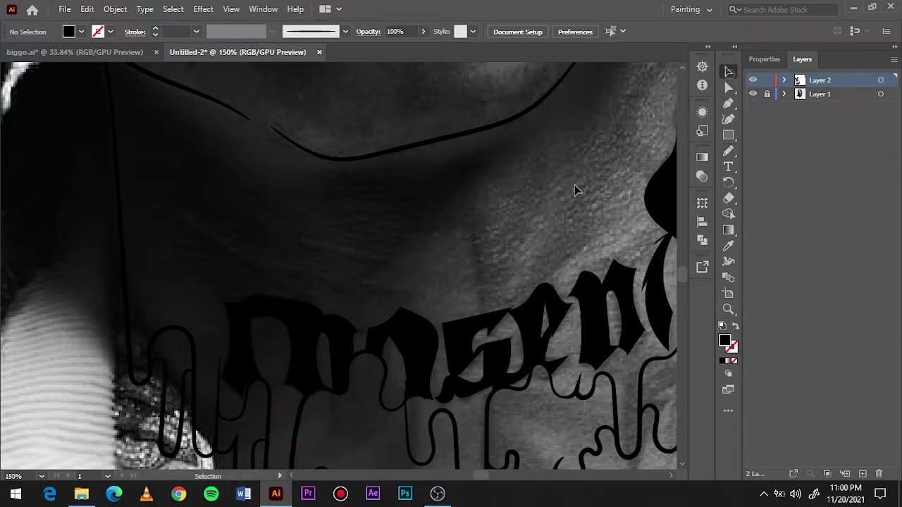
key(b)
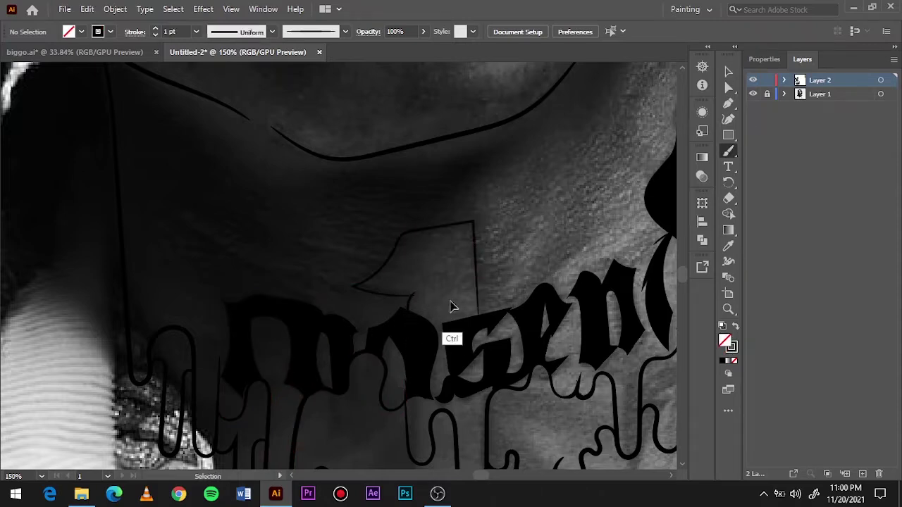
key(slash)
key(ctrl+0)
click(752, 94)
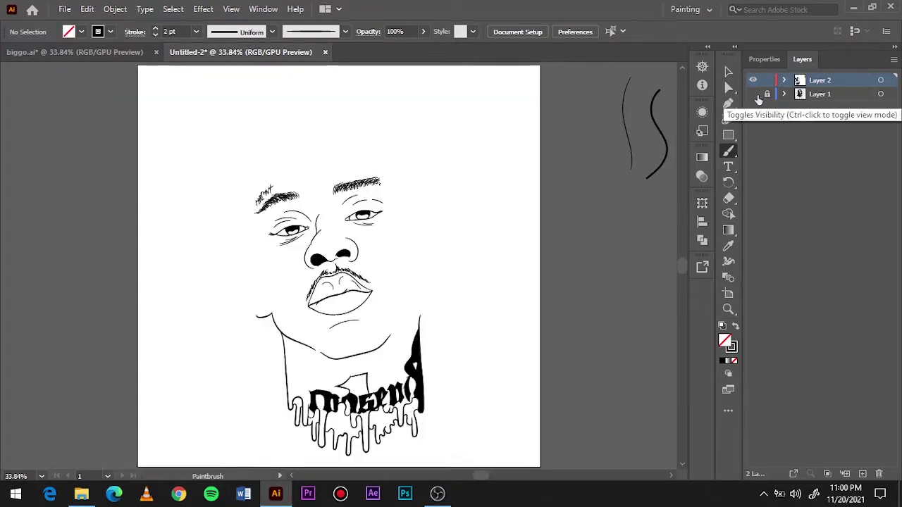
click(753, 93)
key(ctrl+1)
- Brush thin unfilled diagonal lines rising from the tattoo toward the jaw
drag(385, 357, 465, 202)
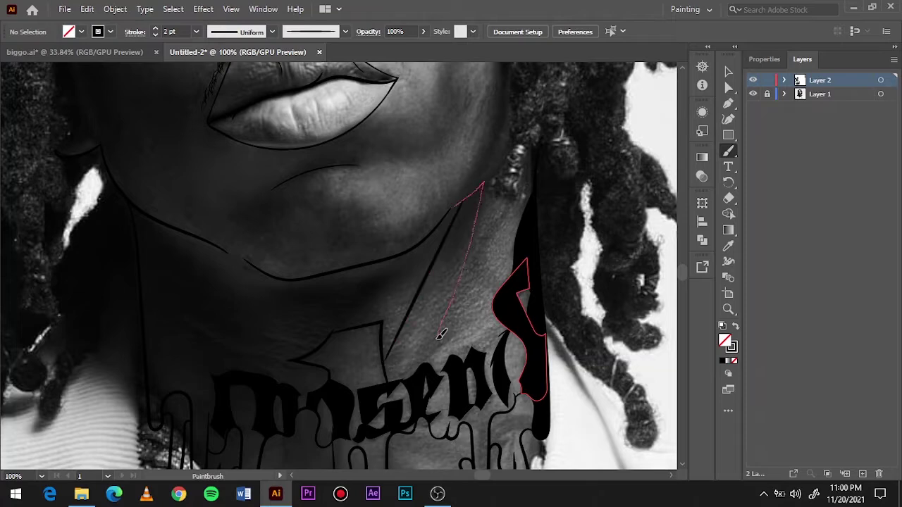
drag(440, 335, 430, 310)
click(753, 80)
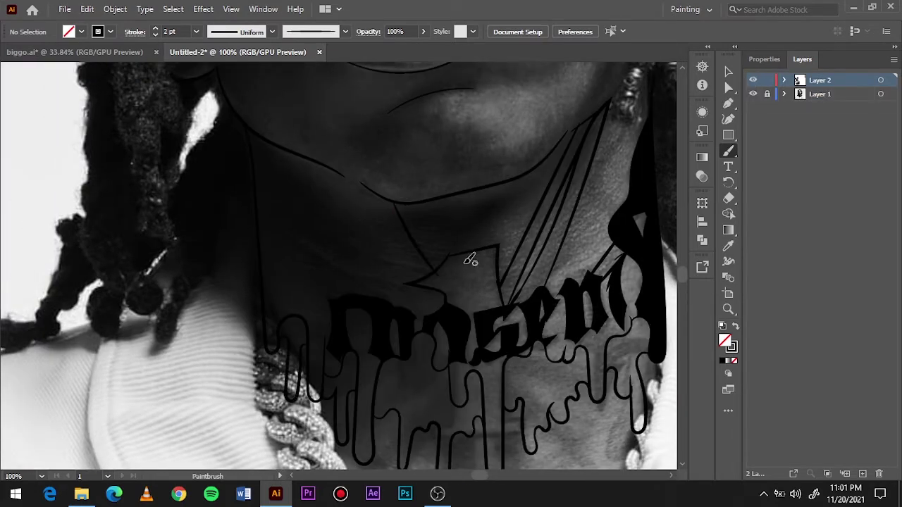
drag(279, 224, 373, 307)
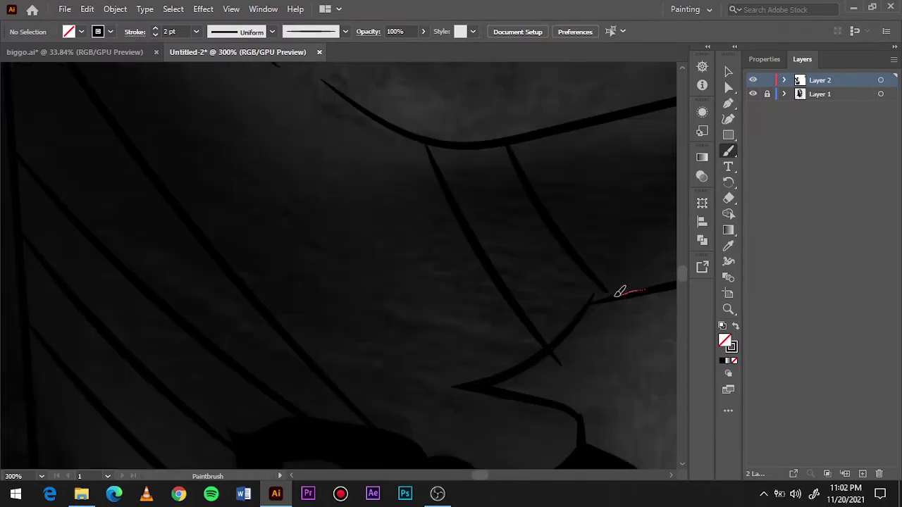
- Fill a solid black band along the hairline with Pencil shapes
key(shift+x)
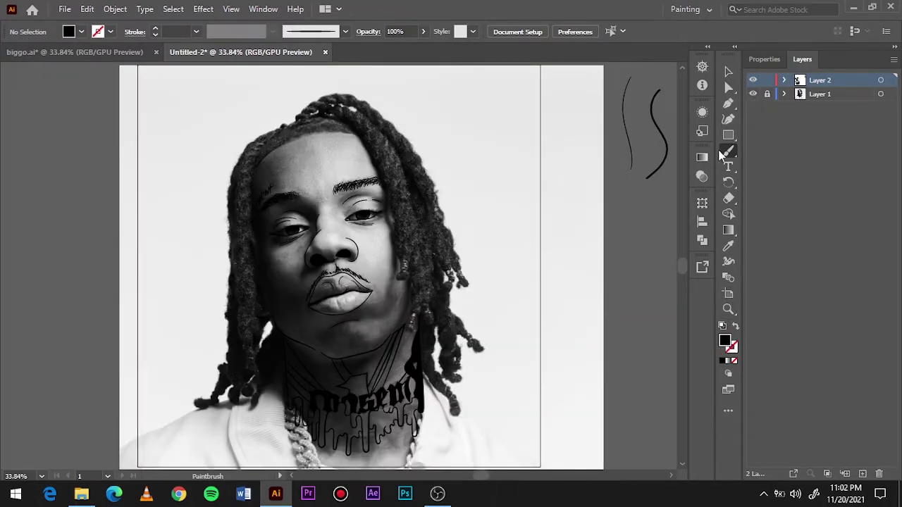
key(n)
scroll(192, 164, up, 5)
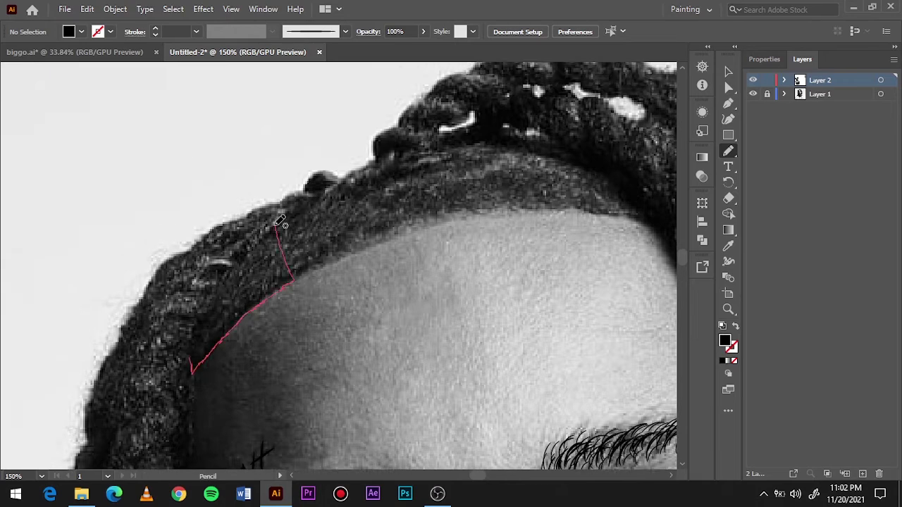
drag(216, 284, 191, 370)
drag(279, 288, 343, 253)
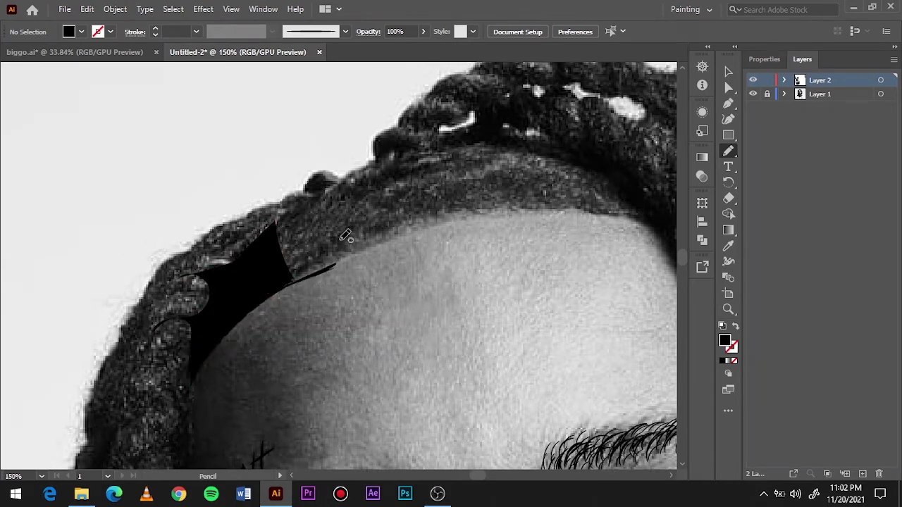
drag(497, 203, 289, 212)
drag(362, 243, 390, 235)
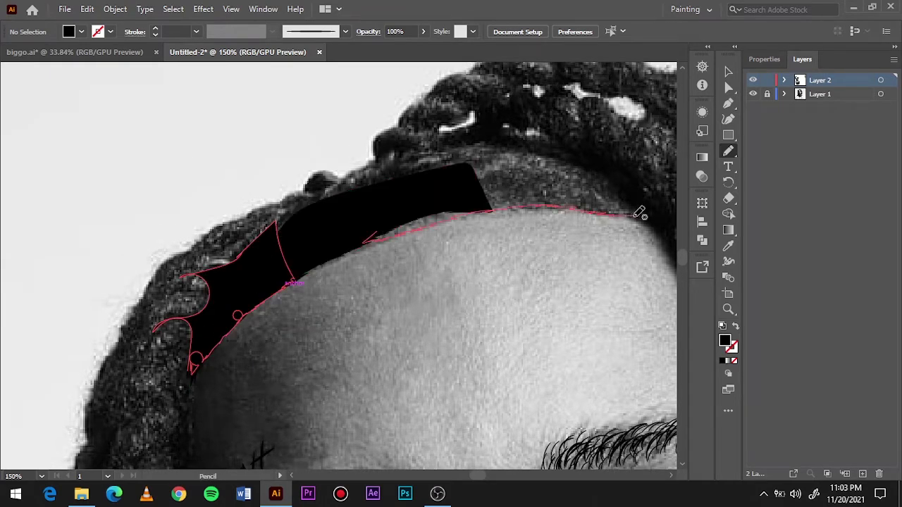
drag(639, 213, 529, 144)
drag(348, 179, 352, 177)
- Start outlining the dreadlocks on top of the head with black brush strokes
key(ctrl+plus)
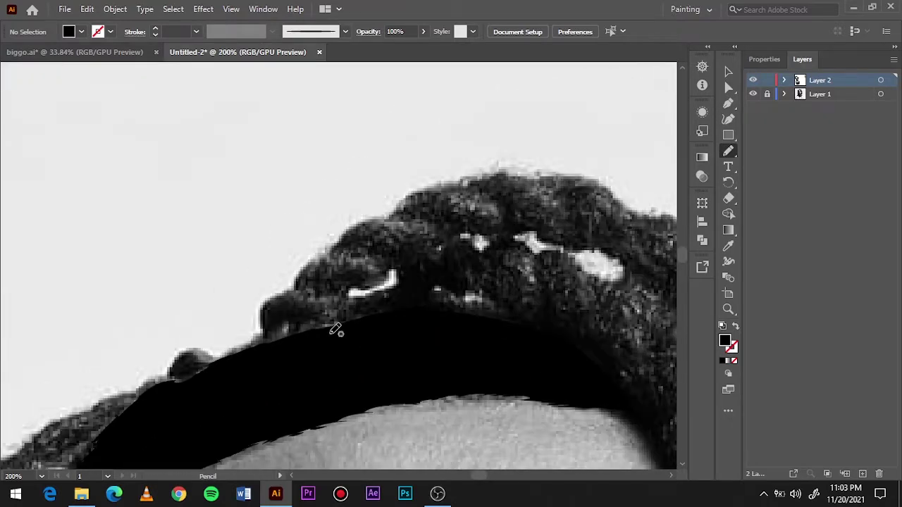
key(b)
mouse_move(322, 313)
mouse_down()
mouse_move(261, 346)
mouse_move(397, 210)
mouse_move(511, 237)
mouse_up()
click(753, 94)
click(753, 93)
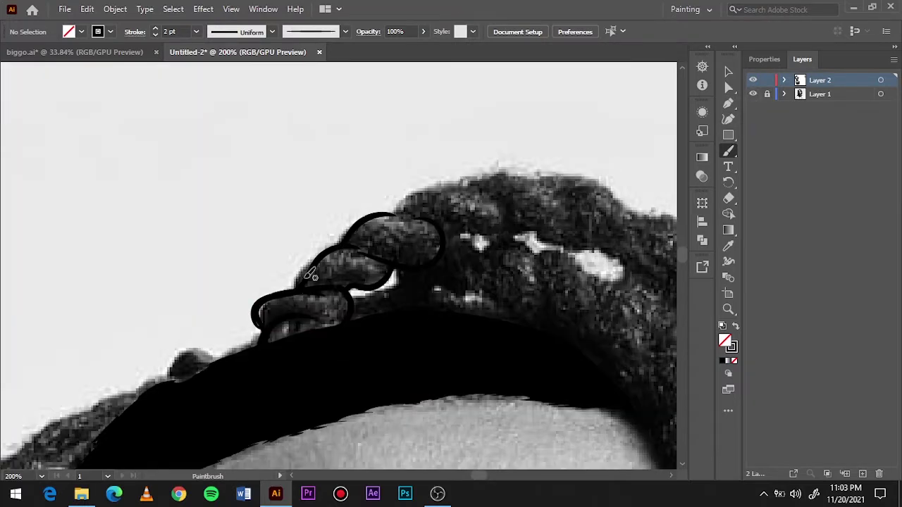
drag(405, 267, 374, 250)
mouse_move(375, 217)
mouse_down()
mouse_move(536, 243)
mouse_move(507, 313)
mouse_up()
drag(549, 281, 515, 347)
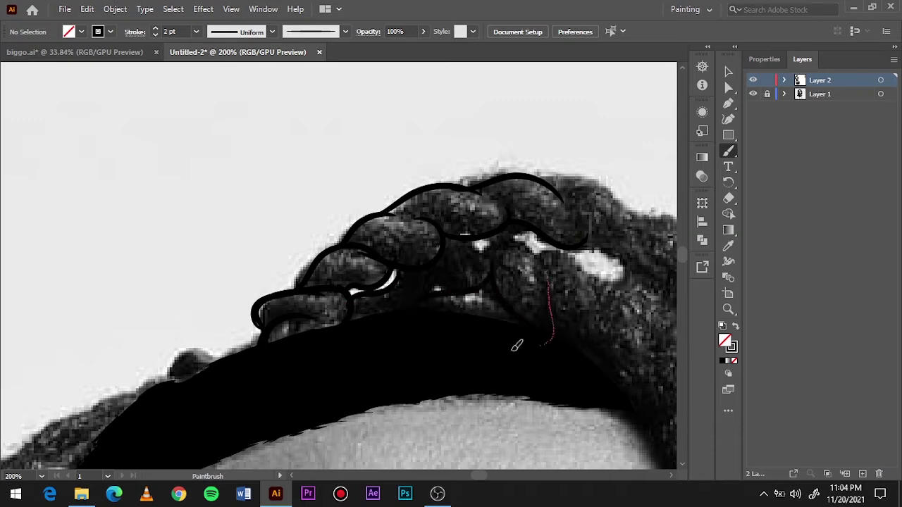
- Add the remaining loop outlines along the top braid and check them at full view
click(753, 94)
scroll(292, 316, up, 3)
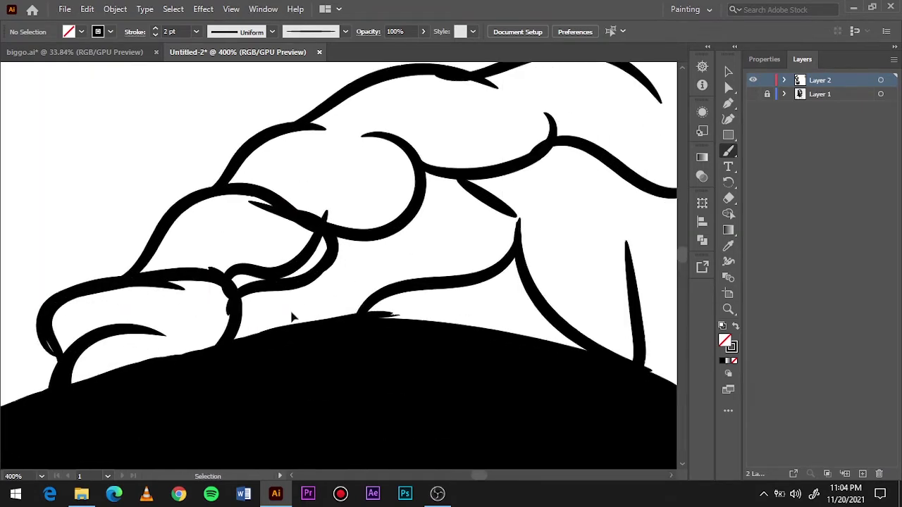
click(752, 94)
drag(521, 207, 584, 204)
scroll(584, 204, down, 2)
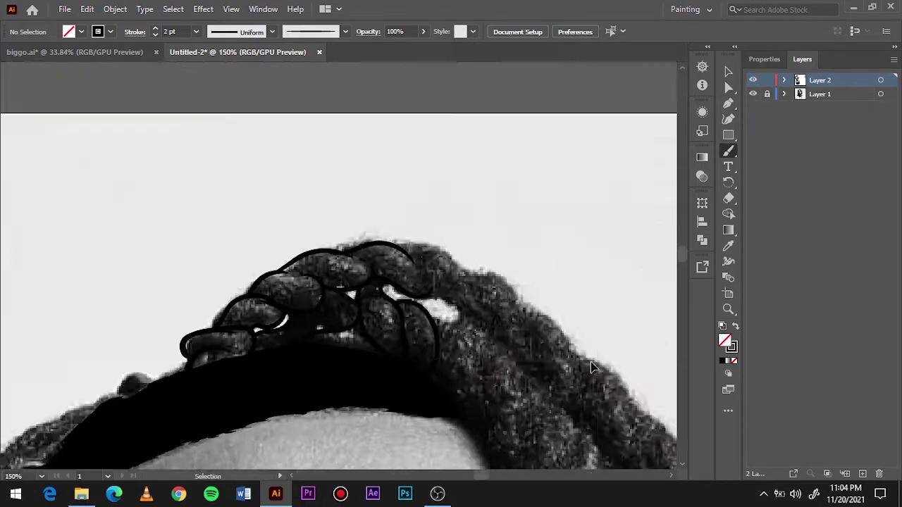
drag(423, 267, 455, 372)
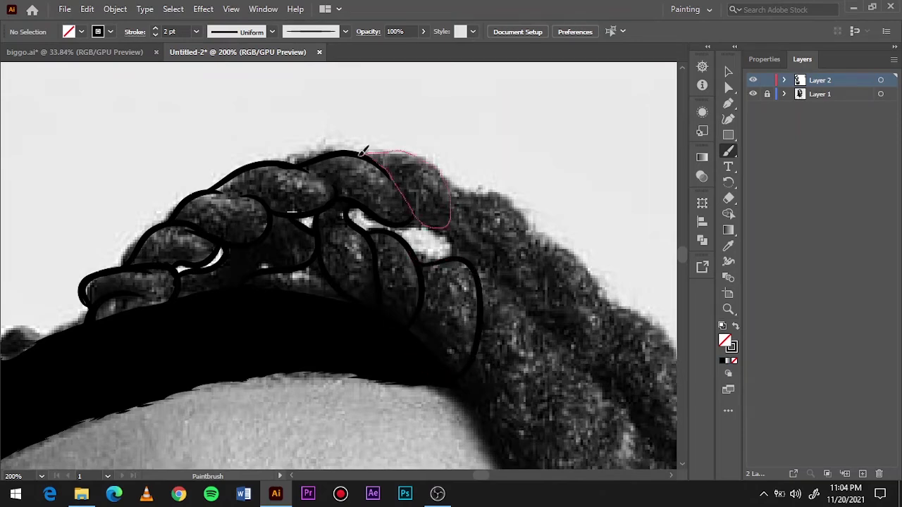
drag(451, 191, 550, 324)
drag(530, 360, 531, 360)
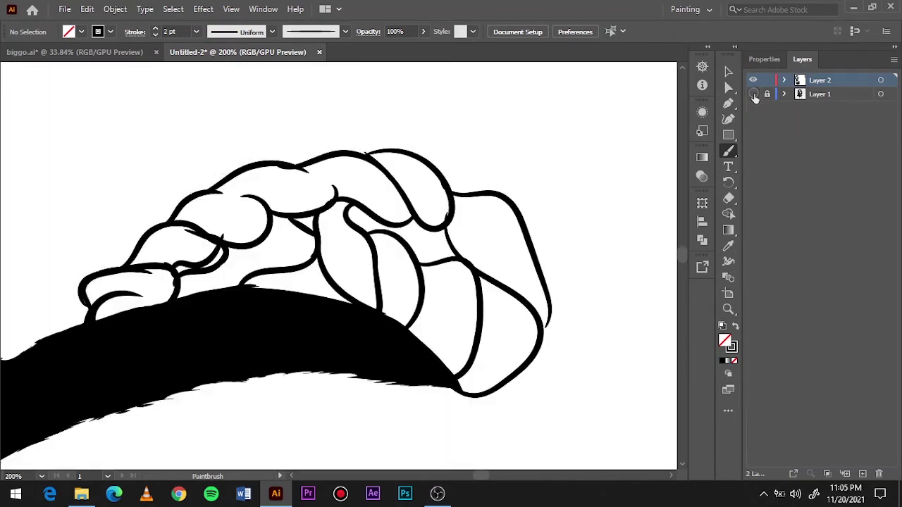
key(ctrl+0)
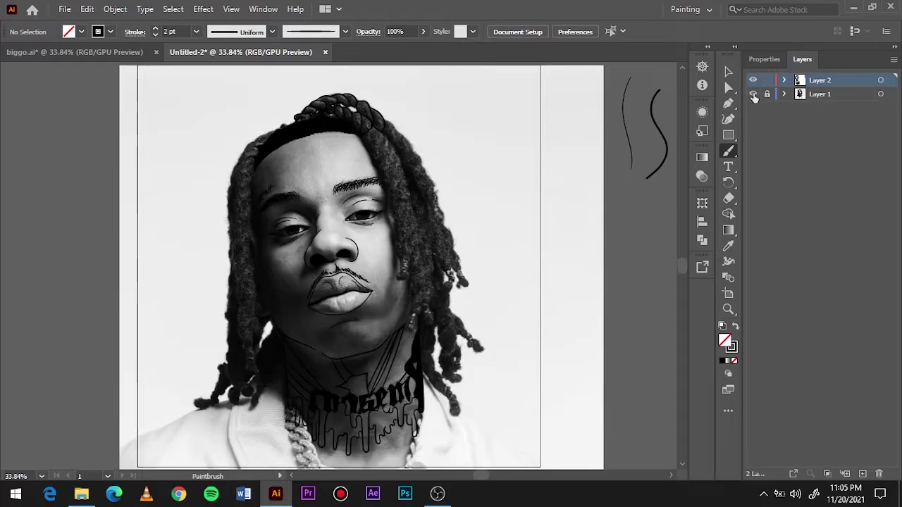
click(753, 93)
- With the reference photo showing, trace the first black hair lines beside the right eyebrow
click(752, 94)
scroll(389, 111, up, 5)
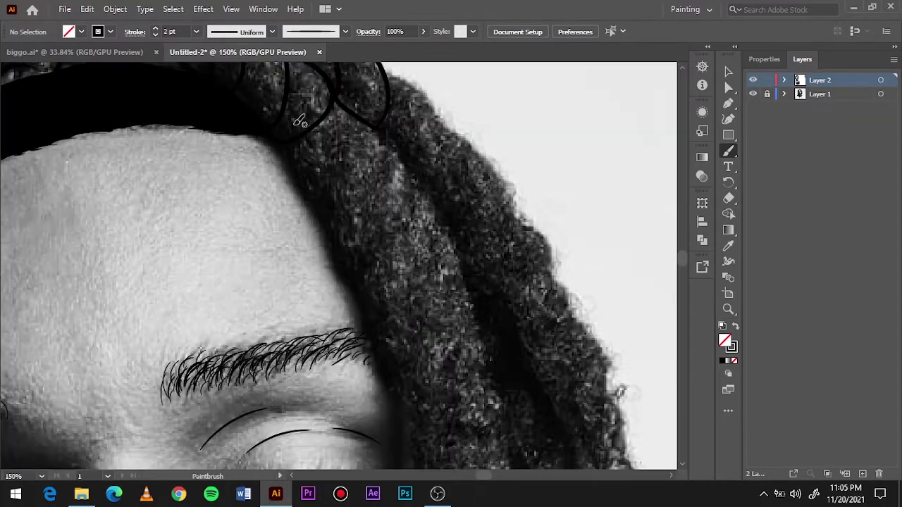
drag(345, 146, 331, 165)
drag(408, 165, 355, 261)
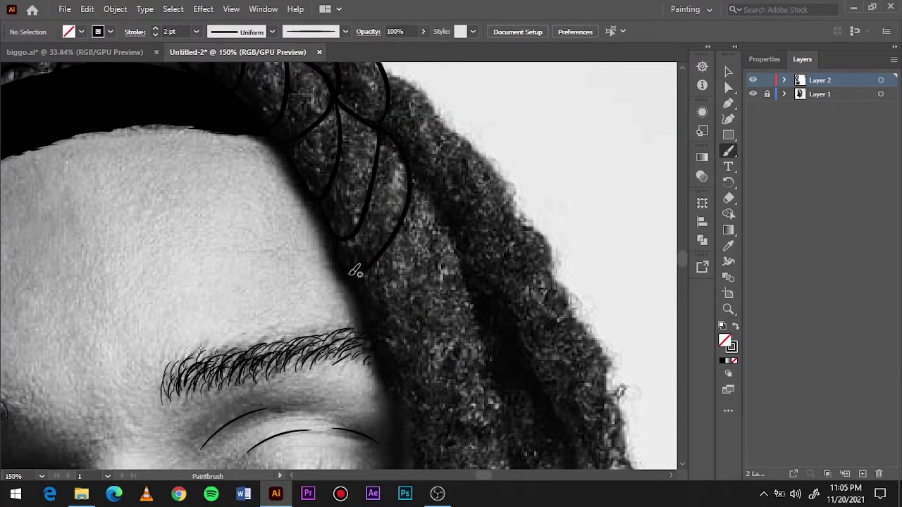
scroll(353, 254, down, 3)
drag(433, 117, 431, 113)
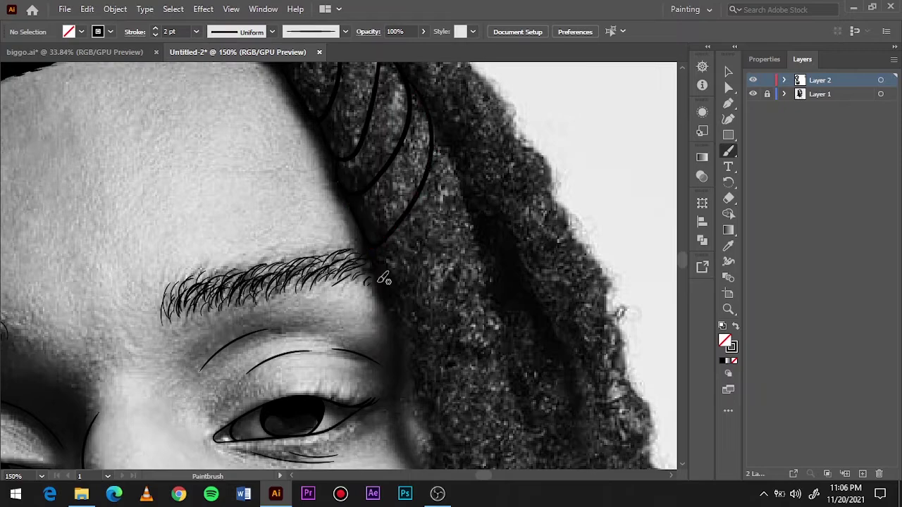
drag(467, 191, 465, 194)
- Extend the braid outline upward and add loops down the side braid
scroll(444, 298, down, 5)
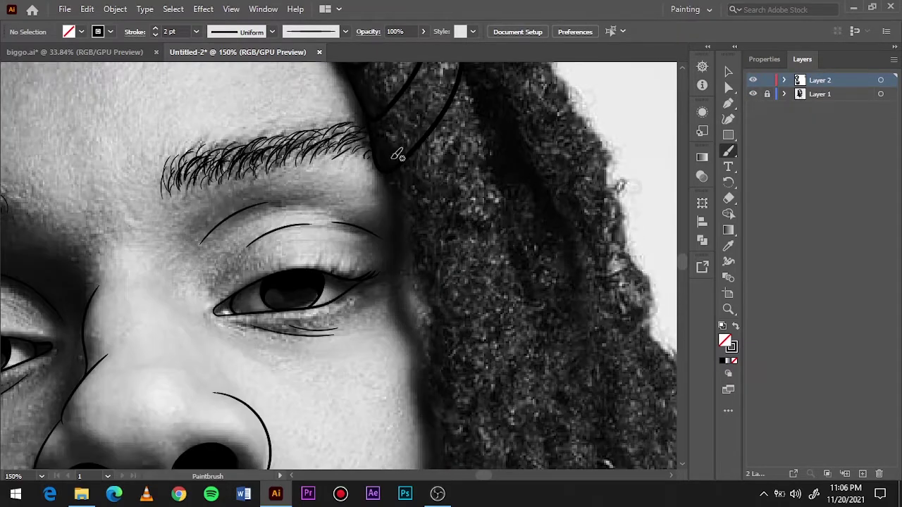
drag(463, 157, 474, 78)
drag(415, 208, 419, 211)
scroll(422, 211, down, 5)
mouse_move(484, 111)
mouse_down()
mouse_move(431, 211)
mouse_move(470, 343)
mouse_up()
drag(481, 393, 486, 445)
- Toggle the reference photo to check the lines, then draw hair loops beside and below the braid
key(ctrl+0)
click(752, 94)
click(752, 94)
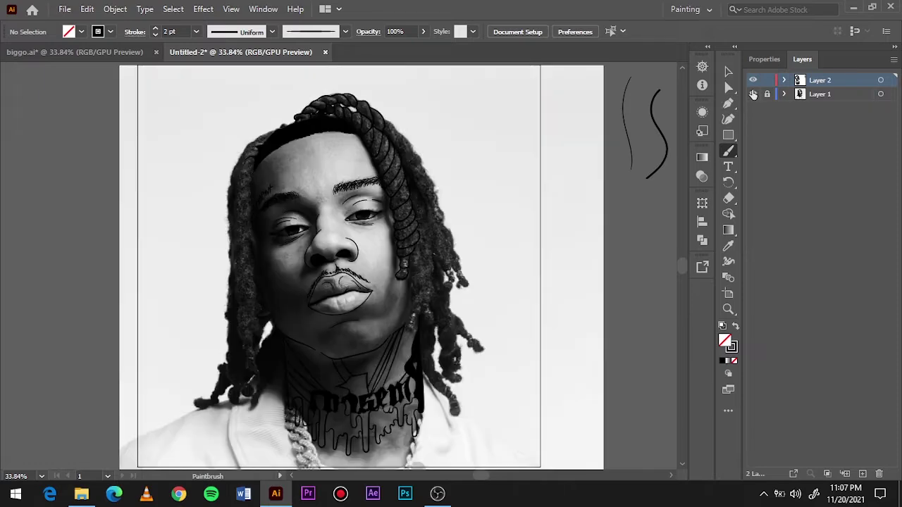
key(ctrl+1)
mouse_move(381, 203)
mouse_down()
mouse_move(399, 242)
mouse_move(384, 322)
mouse_up()
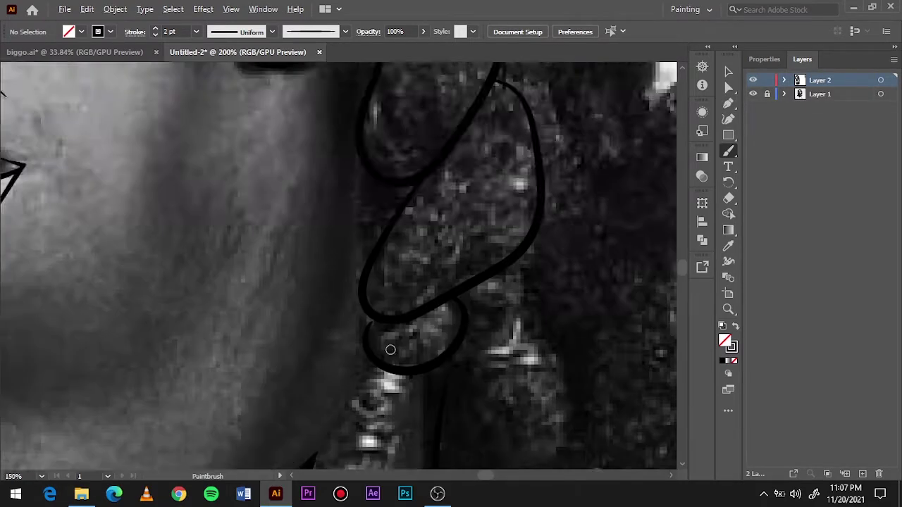
scroll(388, 346, up, 3)
drag(372, 191, 331, 273)
- Trace further hair loops and close them along the braid's outer edge
drag(447, 229, 433, 465)
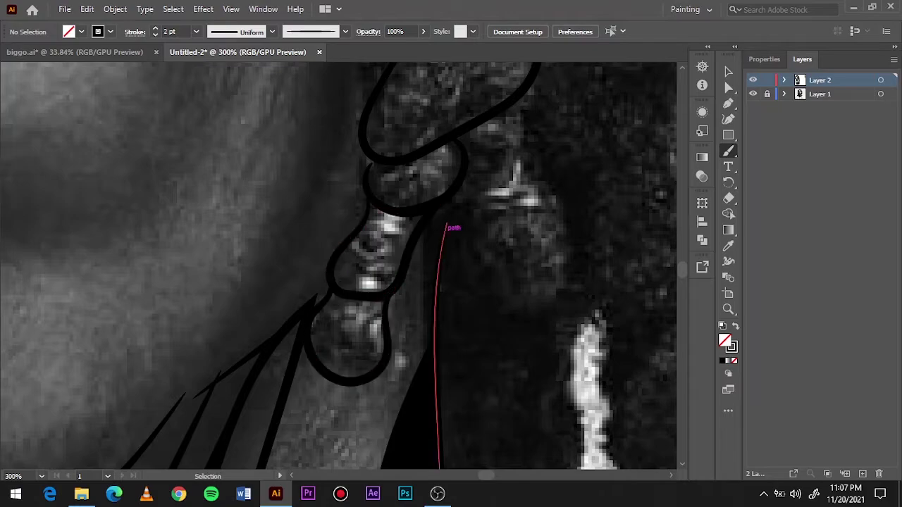
scroll(433, 423, down, 5)
scroll(367, 164, up, 3)
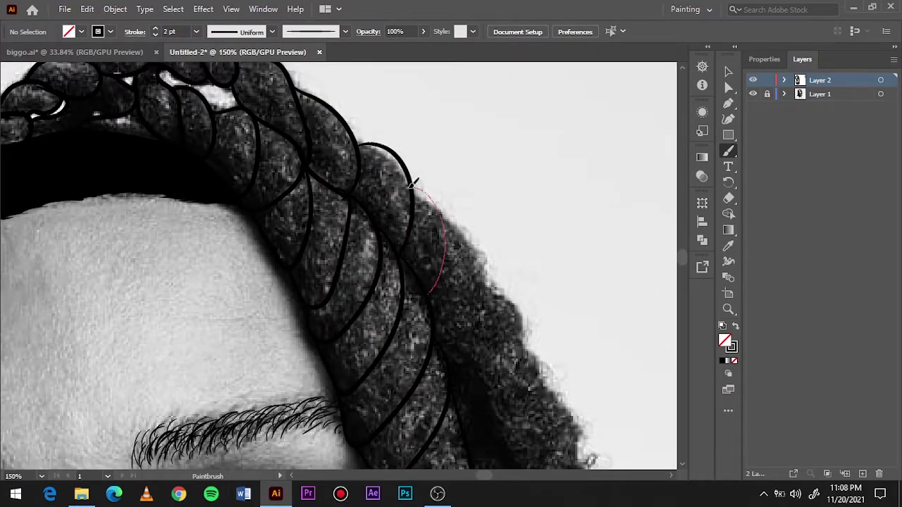
drag(379, 142, 445, 334)
scroll(534, 364, down, 3)
drag(522, 185, 519, 258)
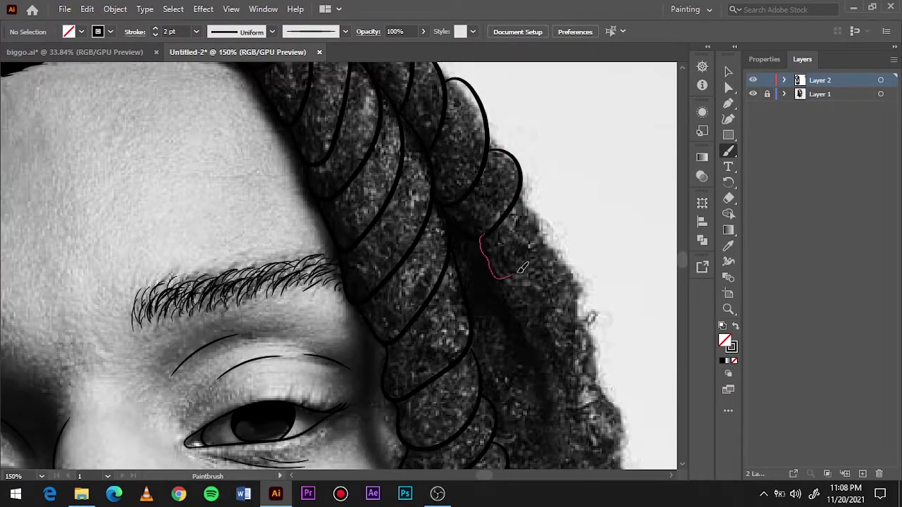
scroll(548, 187, down, 5)
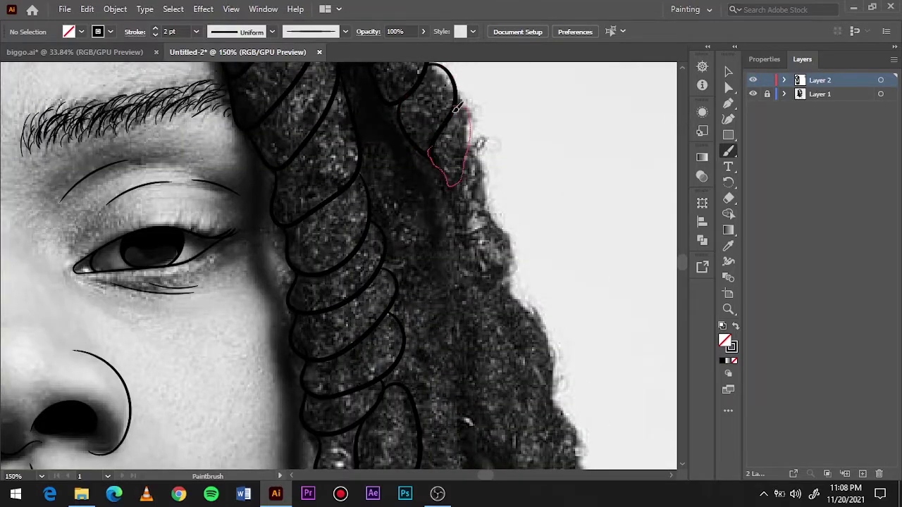
drag(449, 65, 466, 179)
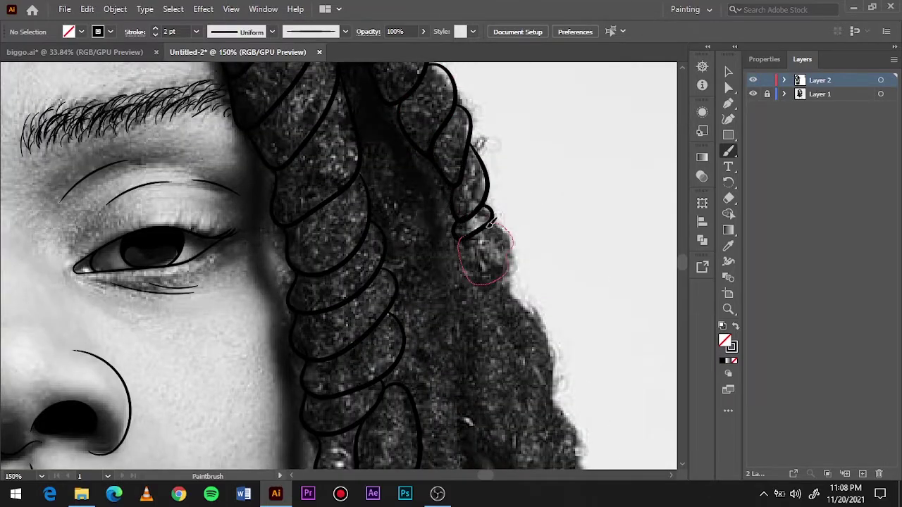
drag(481, 146, 486, 282)
- Outline the curled tips at the end of the braid with closed loops
key(ctrl+minus)
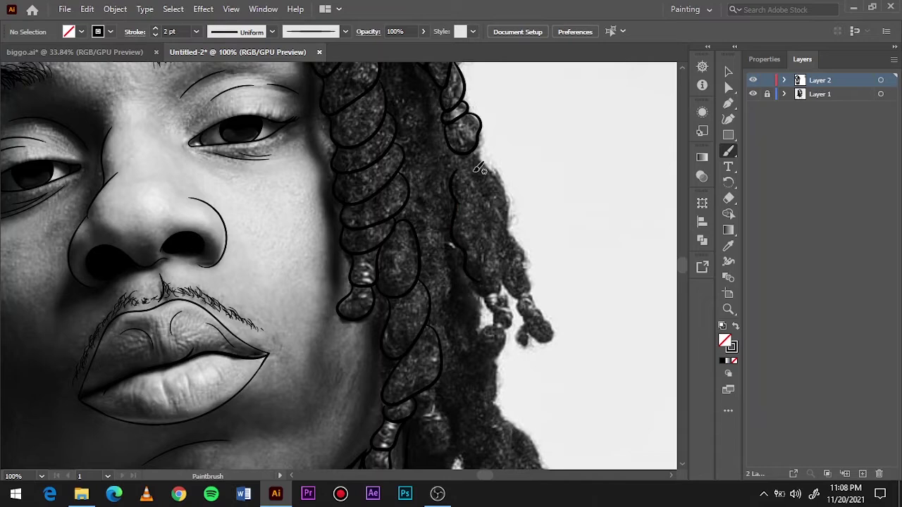
key(ctrl+plus)
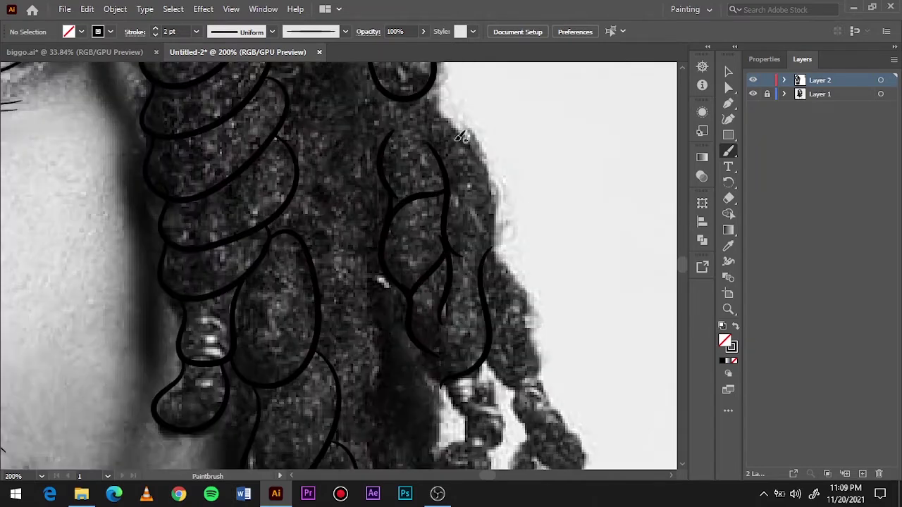
mouse_move(444, 198)
mouse_down()
mouse_move(490, 165)
mouse_move(455, 259)
mouse_move(476, 310)
mouse_up()
scroll(455, 262, down, 3)
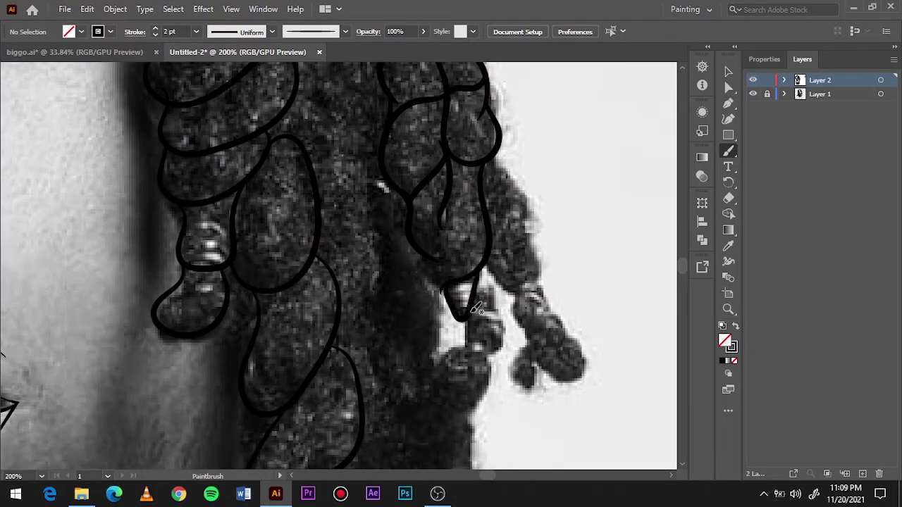
drag(535, 205, 498, 156)
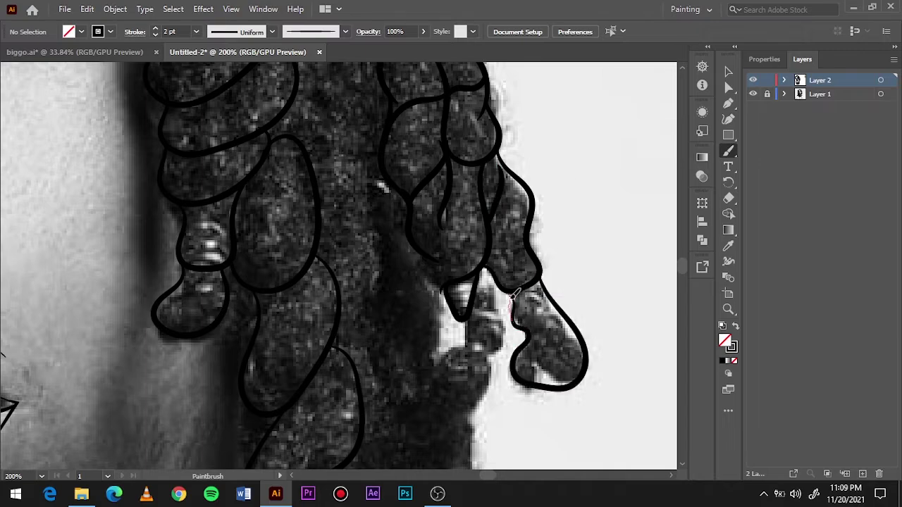
drag(517, 360, 561, 333)
- Finish the last curl outline, check it against the reference photo, and zoom to the neck
drag(429, 402, 493, 282)
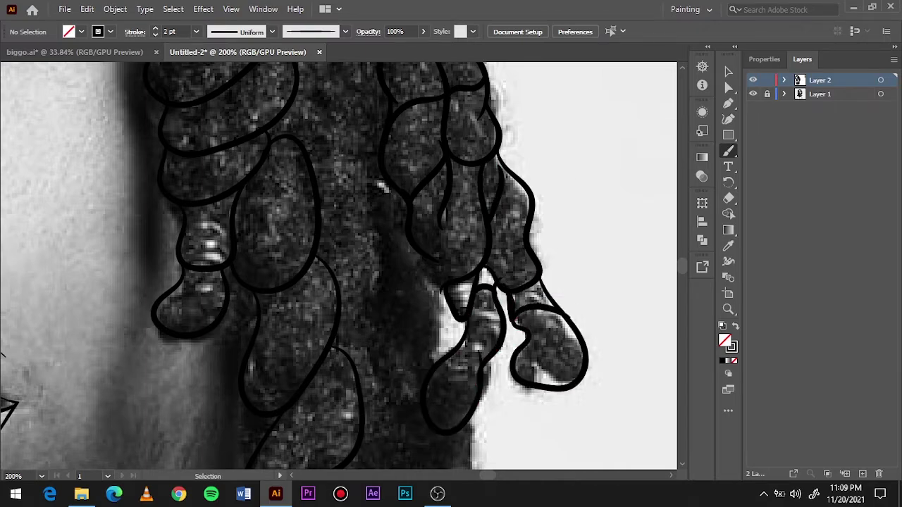
key(ctrl+0)
click(752, 94)
click(753, 94)
key(ctrl+1)
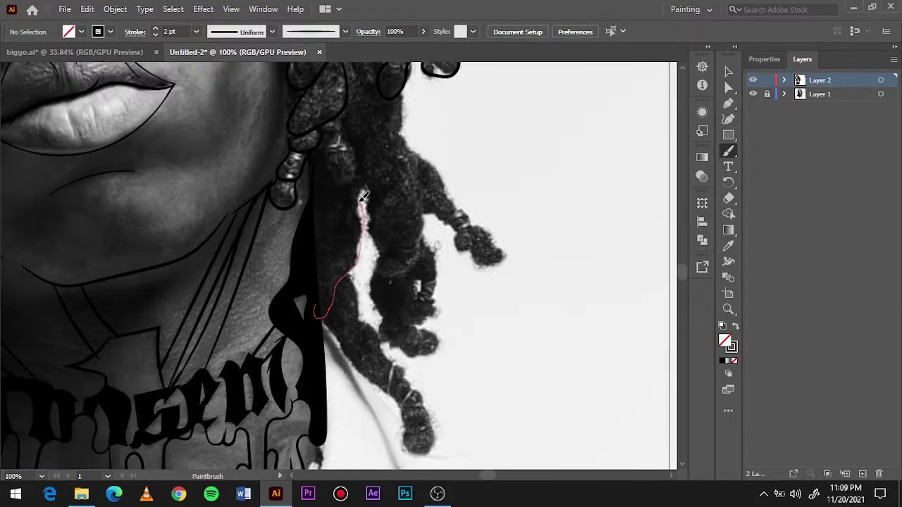
key(ctrl+equal)
- Outline the hair edge near the shoulder and around the curl
drag(308, 209, 317, 205)
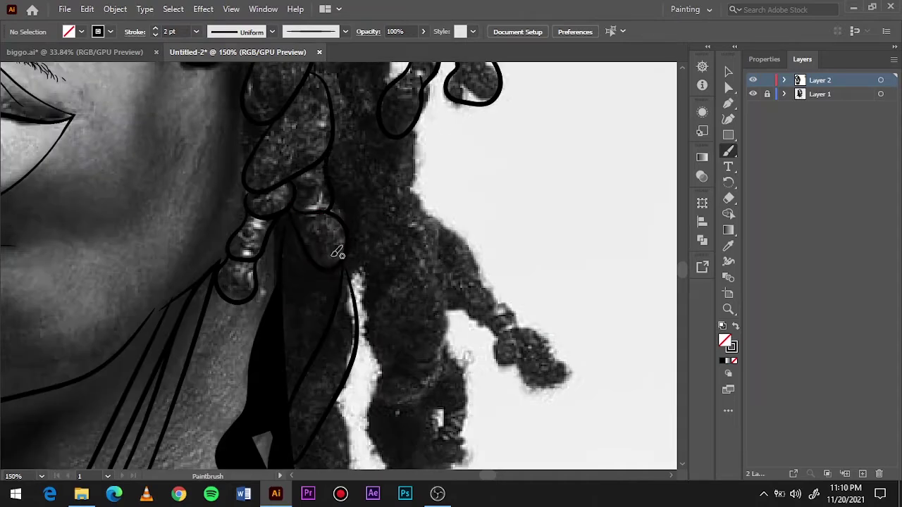
drag(343, 261, 303, 387)
scroll(383, 232, down, 4)
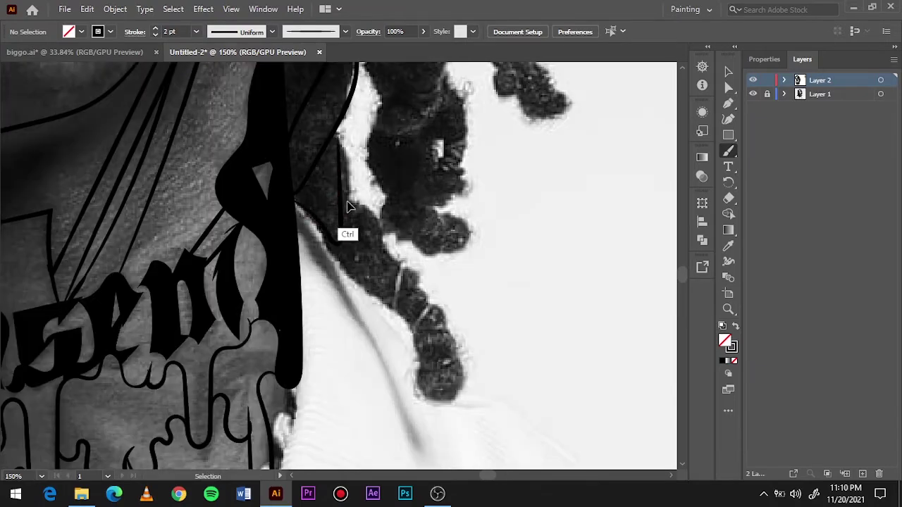
mouse_move(339, 131)
mouse_down()
mouse_move(331, 253)
mouse_move(386, 305)
mouse_up()
mouse_move(356, 197)
mouse_down()
mouse_move(423, 299)
mouse_move(421, 352)
mouse_move(465, 350)
mouse_up()
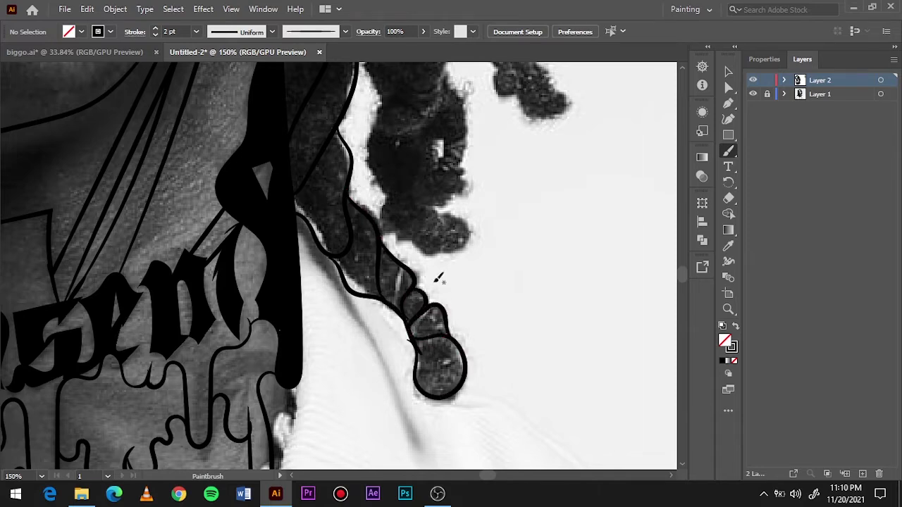
scroll(395, 211, up, 3)
- Extend the outline down the hair clump and close the loop around its curl
mouse_move(442, 259)
mouse_down()
mouse_move(392, 309)
mouse_move(386, 369)
mouse_up()
drag(398, 364, 388, 381)
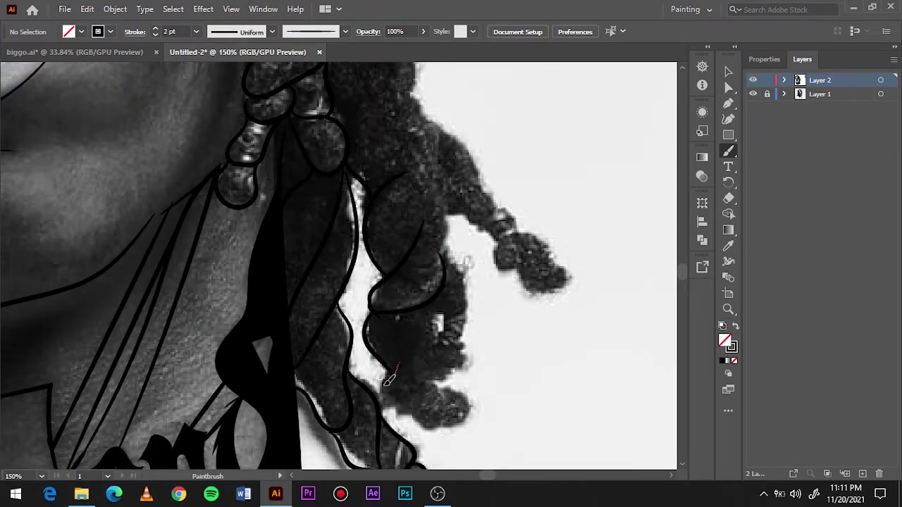
drag(448, 408, 426, 389)
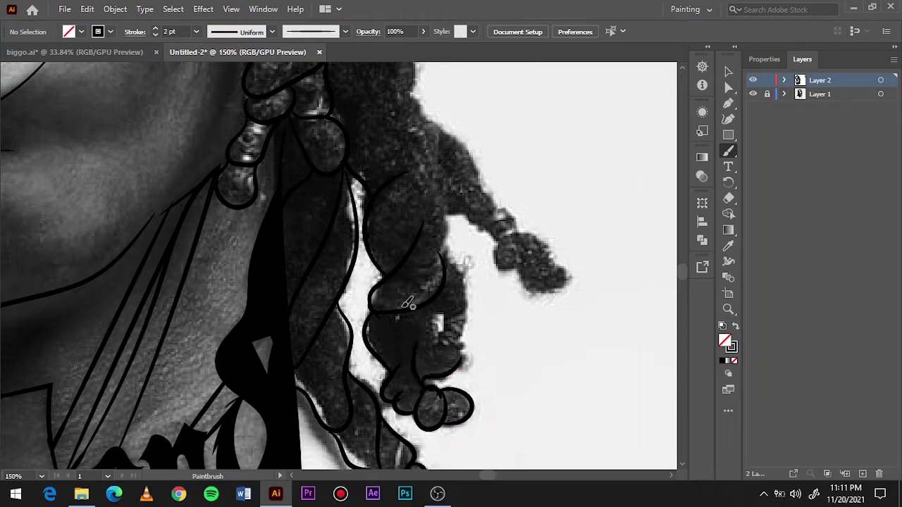
drag(407, 304, 439, 317)
scroll(484, 293, down, 3)
scroll(483, 264, up, 3)
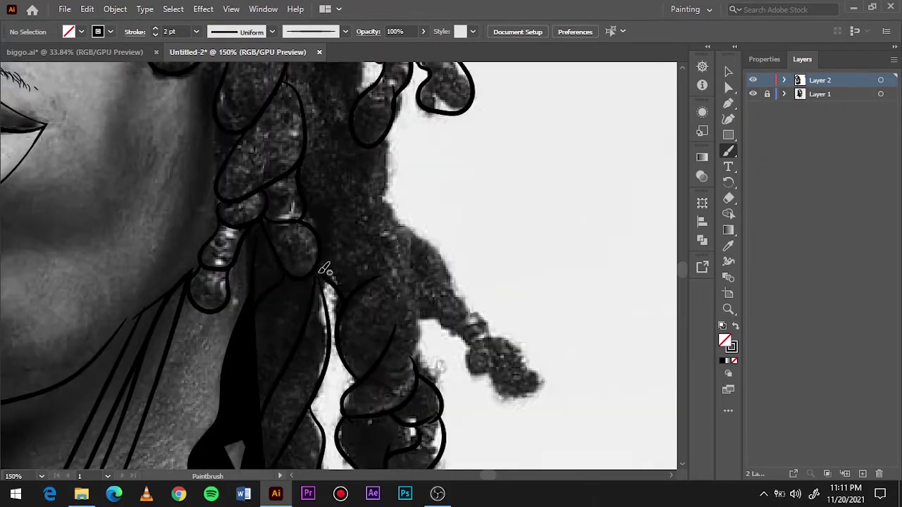
- Outline the clump's right edge and lower-right curl tip, then hide the reference photo
mouse_move(388, 137)
mouse_down()
mouse_move(381, 191)
mouse_move(402, 293)
mouse_up()
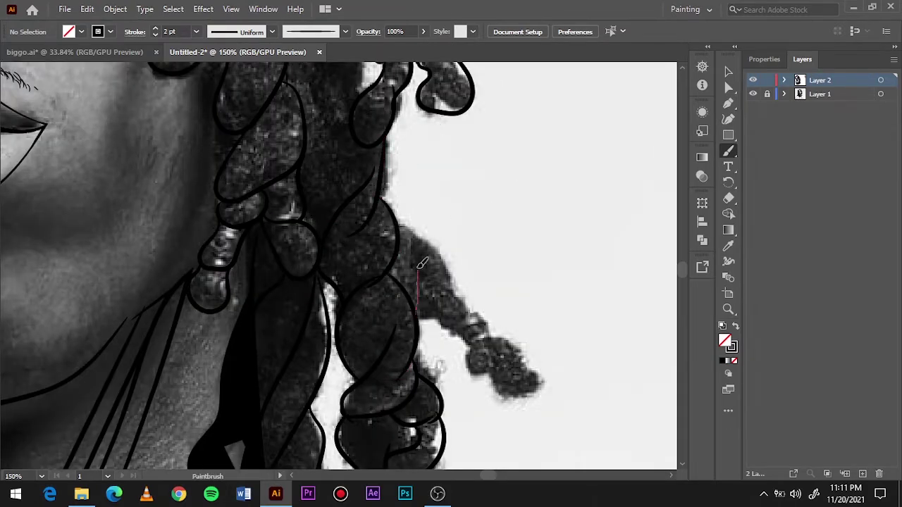
drag(418, 262, 475, 316)
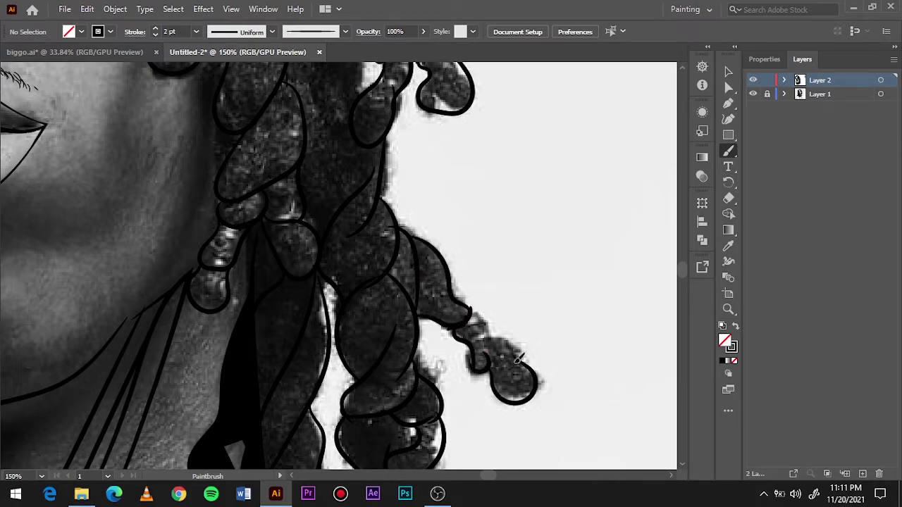
drag(491, 364, 493, 311)
scroll(493, 310, up, 1)
key(ctrl+minus)
key(ctrl+minus)
key(ctrl+minus)
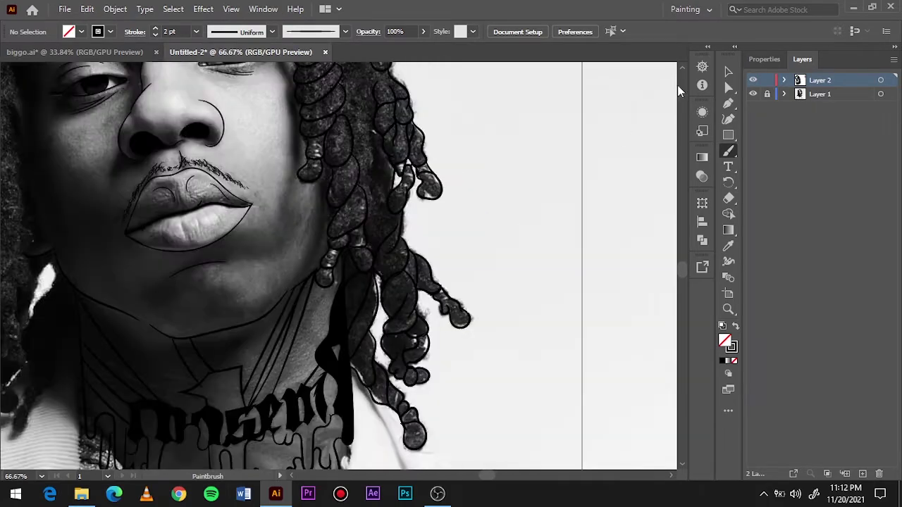
click(752, 94)
key(ctrl+0)
key(ctrl+a)
key(ctrl+shift+a)
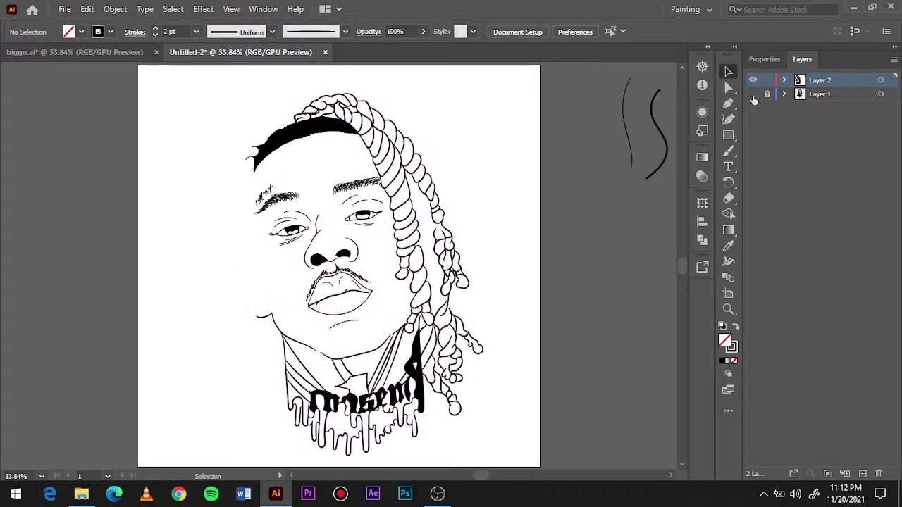
click(752, 94)
scroll(310, 289, up, 2)
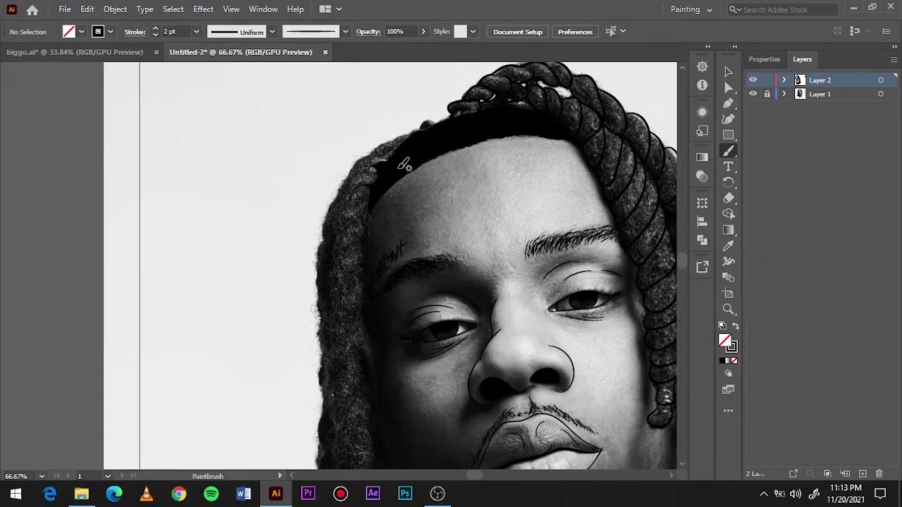
- Trace several hair strands along the hairline above the headband
scroll(404, 164, up, 1)
scroll(389, 258, up, 1)
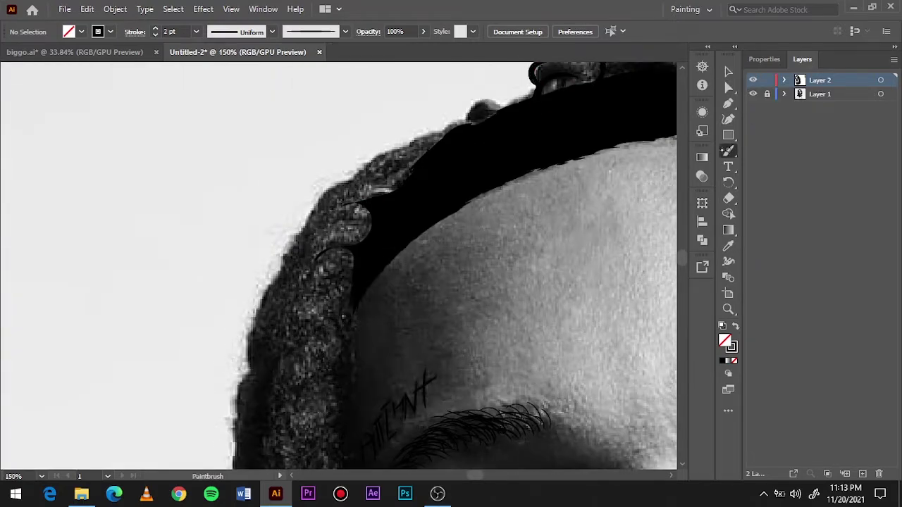
drag(465, 124, 395, 146)
drag(406, 153, 354, 172)
mouse_move(370, 202)
mouse_down()
mouse_move(332, 213)
mouse_move(307, 252)
mouse_up()
drag(353, 248, 293, 286)
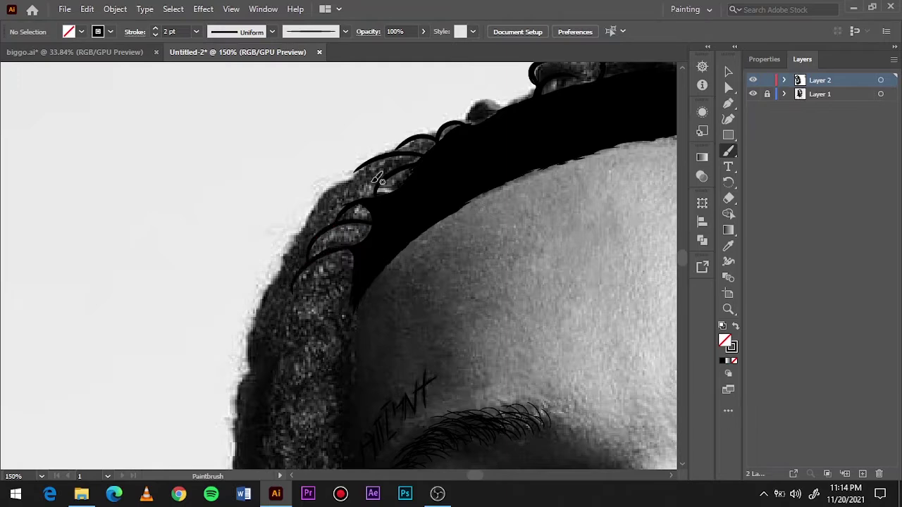
mouse_move(389, 172)
mouse_down()
mouse_move(310, 207)
mouse_move(285, 279)
mouse_up()
- Paint long dreadlock strands down the hair's left side
scroll(363, 180, down, 3)
drag(363, 150, 248, 246)
drag(351, 209, 271, 292)
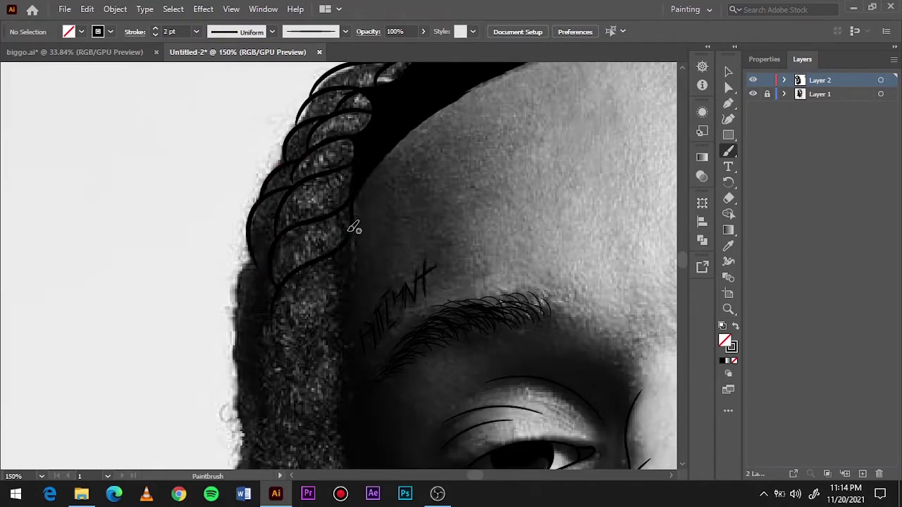
scroll(350, 230, down, 3)
drag(280, 143, 248, 269)
scroll(285, 265, down, 2)
drag(265, 200, 247, 356)
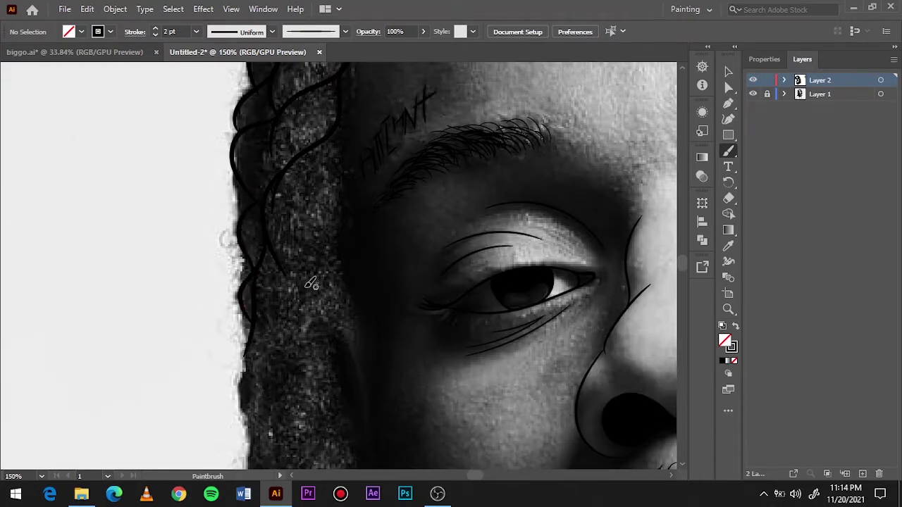
scroll(312, 283, down, 1)
drag(336, 227, 267, 346)
- Add more dreadlock strands along the left edge and down the lower hair
drag(277, 228, 341, 243)
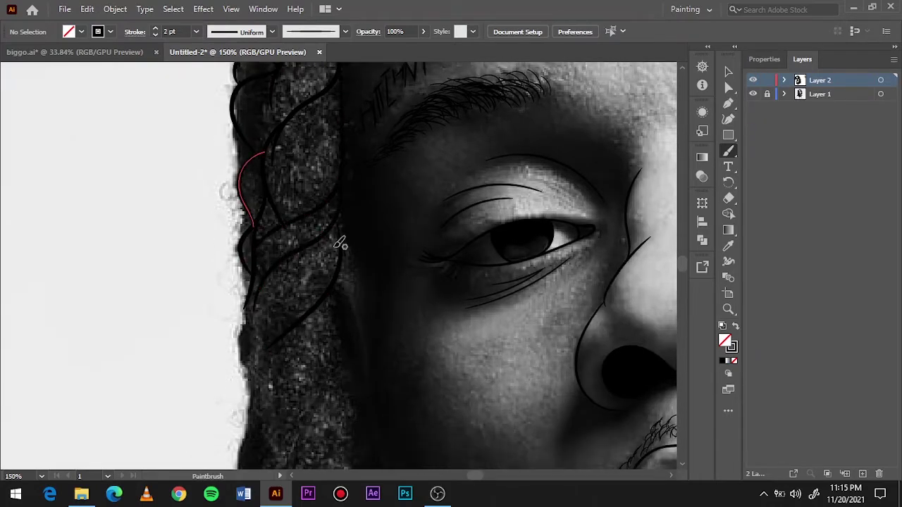
scroll(243, 169, down, 4)
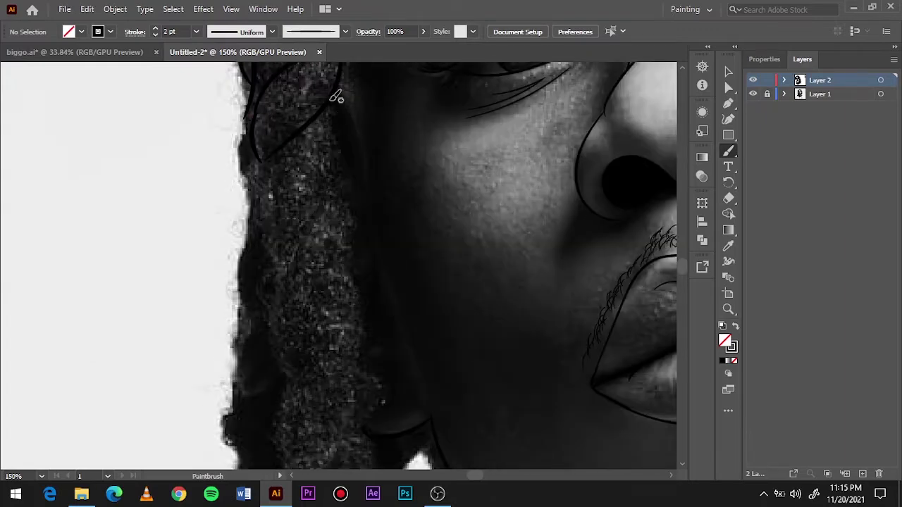
drag(251, 120, 226, 314)
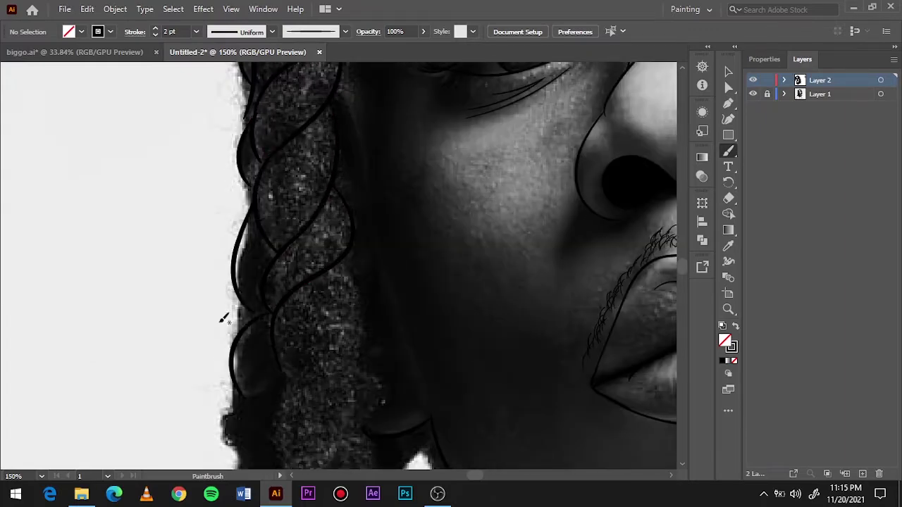
scroll(235, 107, down, 4)
drag(358, 61, 285, 225)
scroll(281, 202, down, 2)
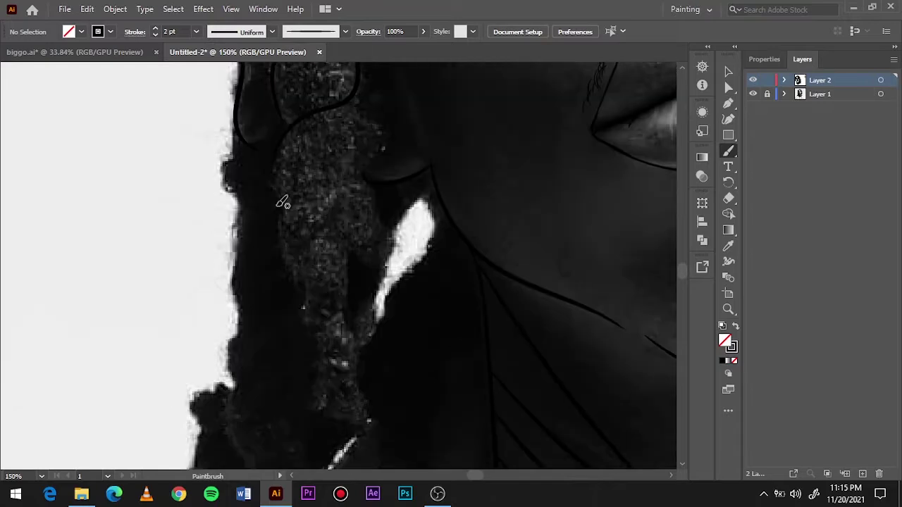
drag(352, 160, 384, 243)
mouse_move(359, 184)
mouse_down()
mouse_move(378, 256)
mouse_move(352, 316)
mouse_up()
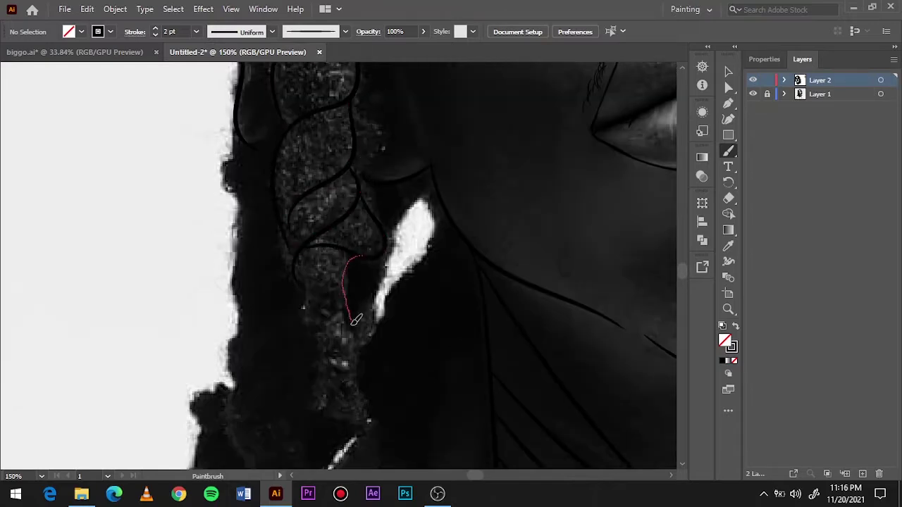
drag(328, 420, 376, 396)
- Check the line art against the photo, then outline the white highlight beside a dreadlock
key(ctrl+0)
click(753, 94)
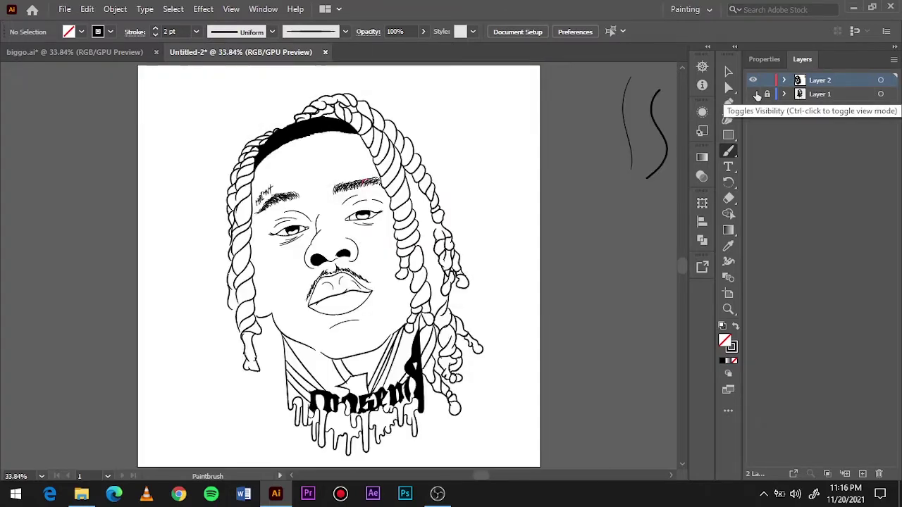
click(752, 94)
scroll(201, 340, up, 4)
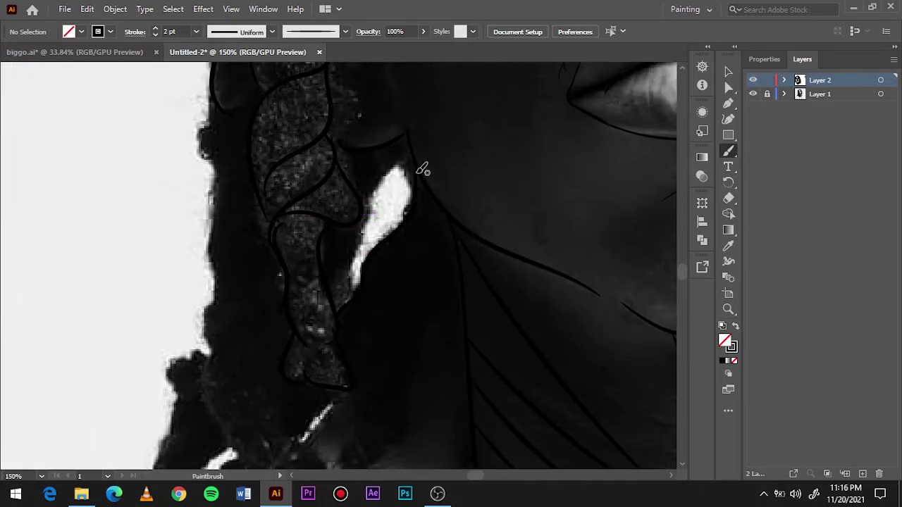
drag(408, 169, 350, 308)
drag(370, 219, 437, 145)
scroll(437, 145, down, 4)
scroll(401, 258, up, 4)
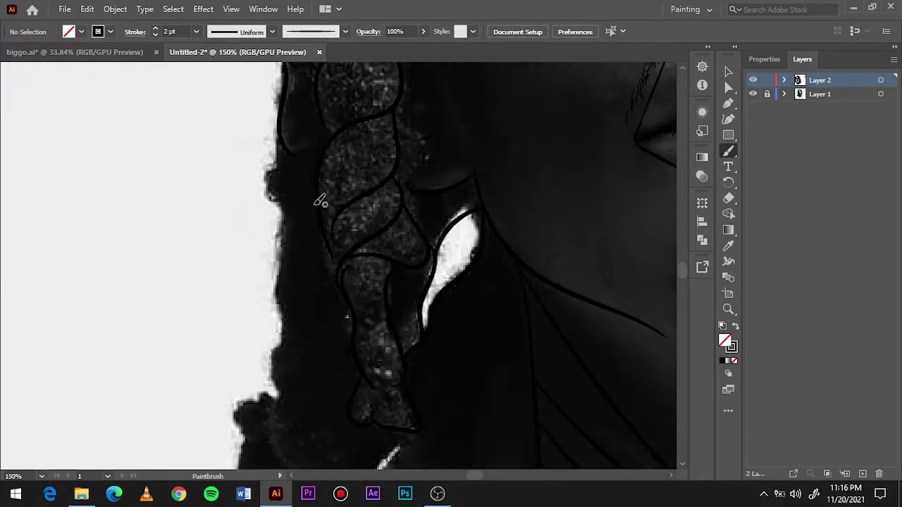
- Outline the round hair clumps at the bottom of the left-side dreadlocks
drag(278, 147, 282, 387)
scroll(316, 313, down, 2)
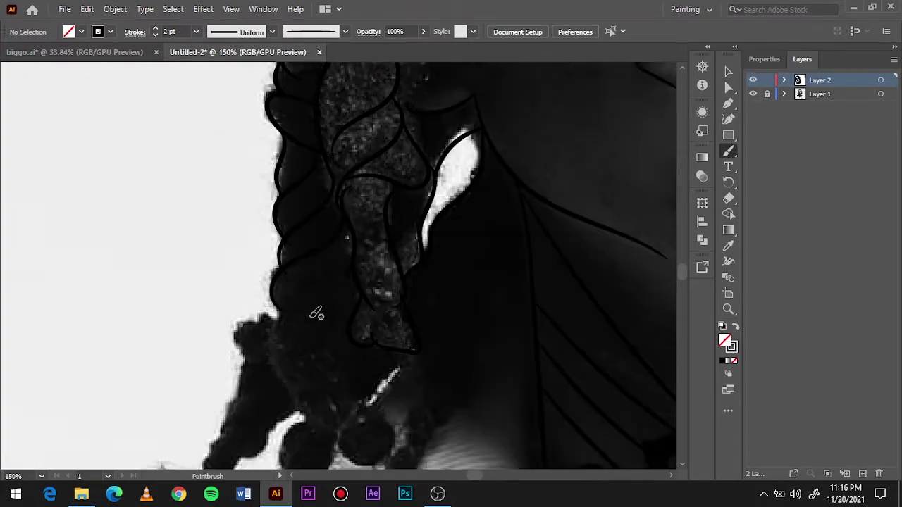
scroll(316, 313, down, 2)
drag(352, 169, 282, 296)
drag(338, 359, 383, 331)
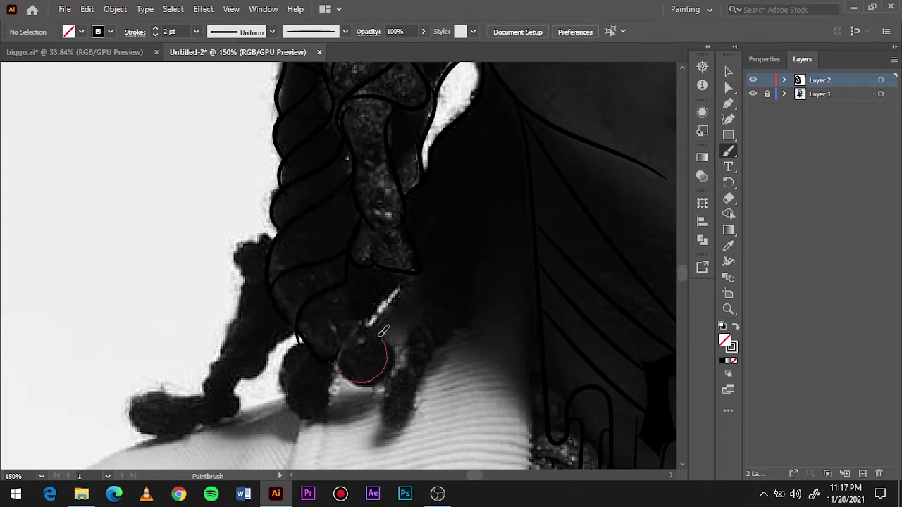
mouse_move(272, 243)
mouse_down()
mouse_move(270, 344)
mouse_move(124, 398)
mouse_move(355, 345)
mouse_up()
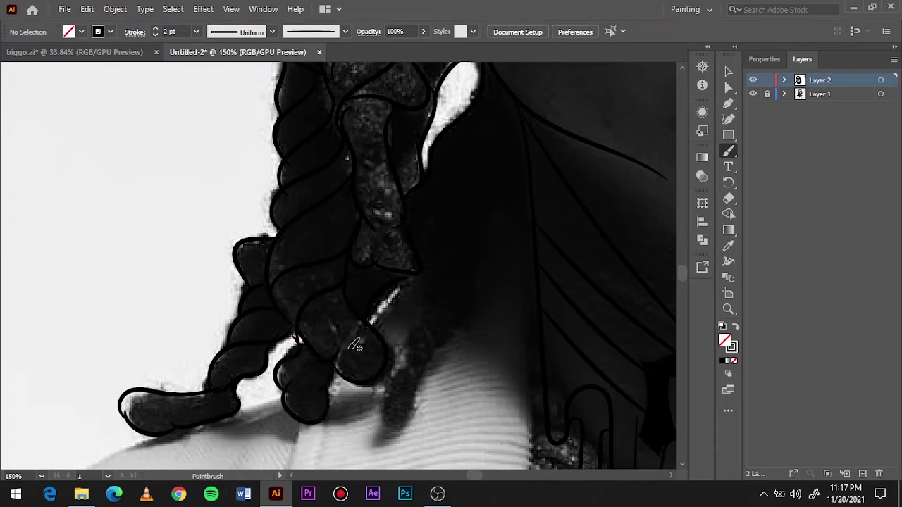
drag(419, 325, 475, 318)
drag(472, 292, 498, 241)
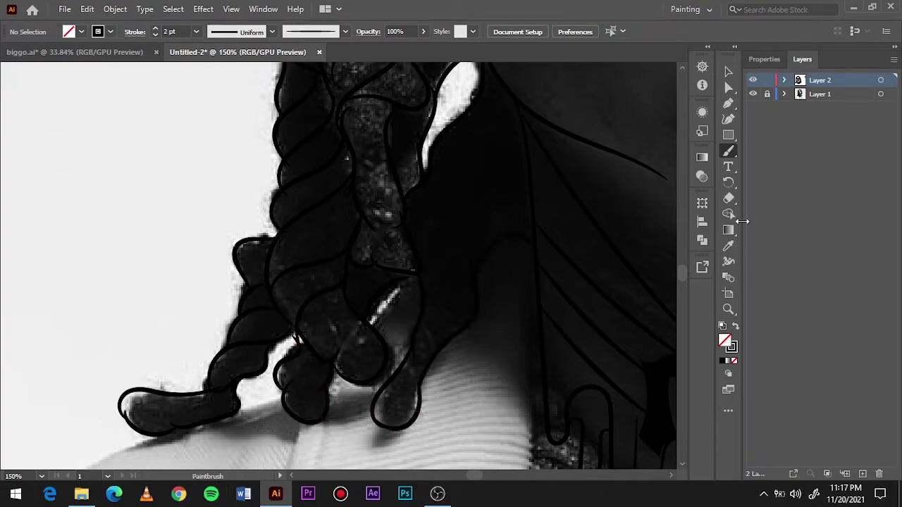
scroll(432, 258, up, 2)
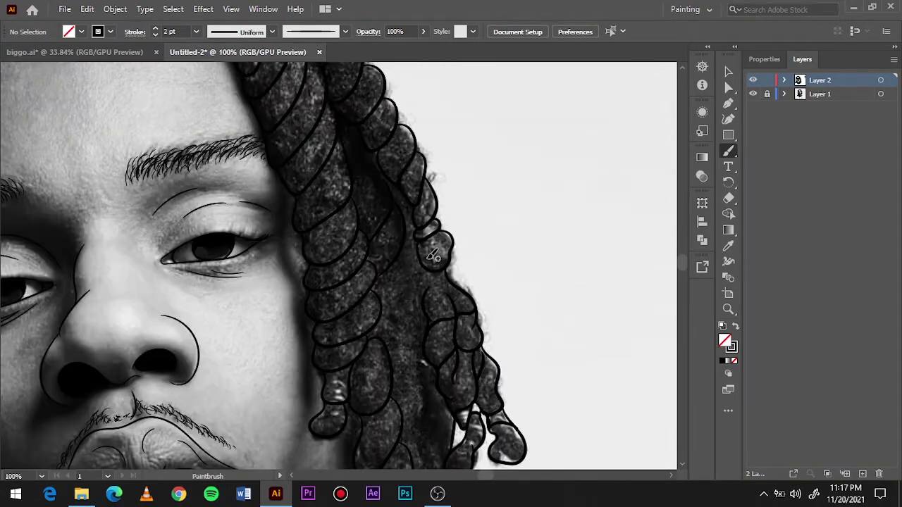
scroll(394, 362, down, 3)
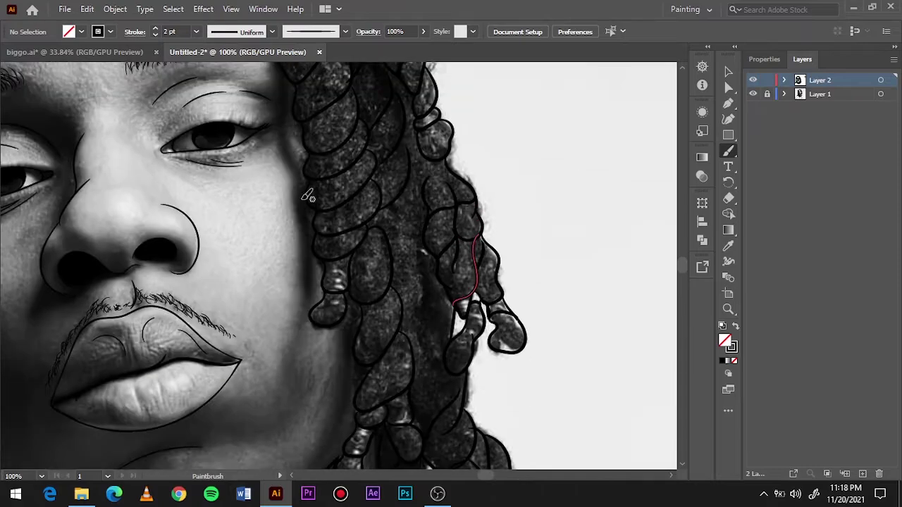
- With the photo hidden and the Pencil tool, thicken the first top dreadlock loops in black
click(751, 98)
key(ctrl+0)
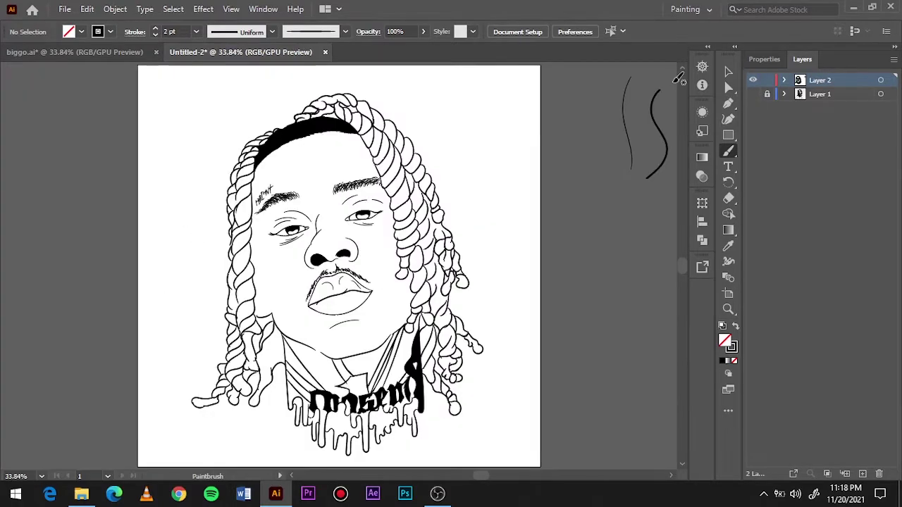
key(n)
scroll(307, 160, up, 5)
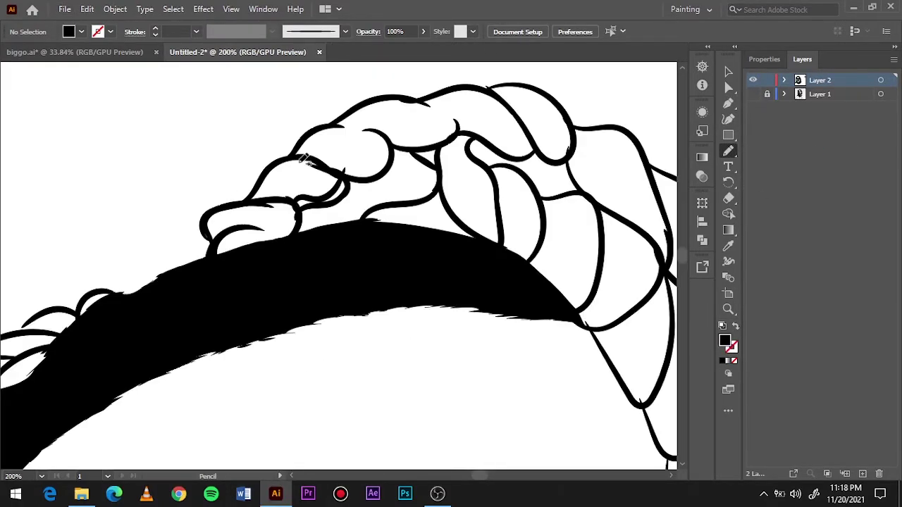
drag(264, 227, 279, 238)
mouse_move(211, 236)
mouse_down()
mouse_move(289, 200)
mouse_move(244, 196)
mouse_move(302, 201)
mouse_move(332, 176)
mouse_move(297, 155)
mouse_move(383, 172)
mouse_move(347, 207)
mouse_move(364, 182)
mouse_move(439, 177)
mouse_up()
scroll(439, 177, up, 4)
mouse_move(362, 261)
mouse_down()
mouse_move(459, 266)
mouse_move(439, 265)
mouse_move(459, 282)
mouse_move(497, 358)
mouse_move(493, 370)
mouse_up()
- Draw thick black outlines around the remaining top loops and the right dreadlock's lower edge
scroll(493, 370, down, 3)
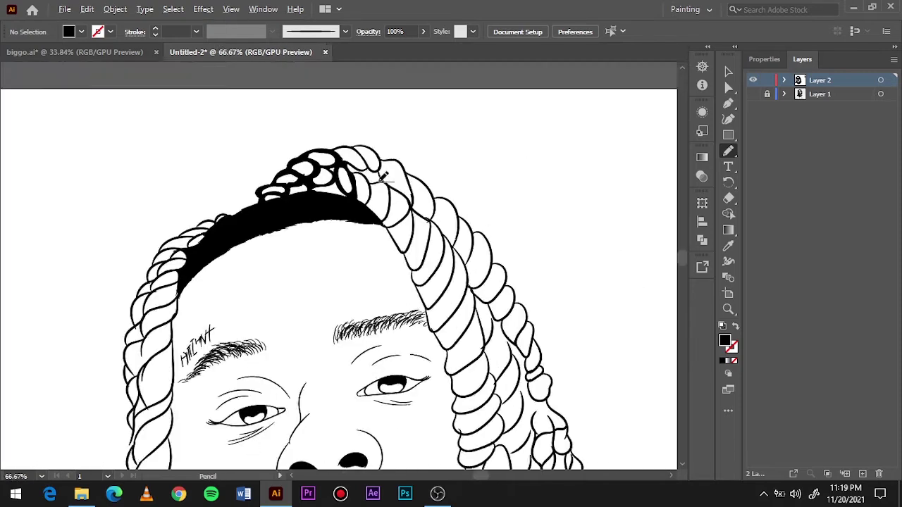
scroll(282, 212, up, 4)
mouse_move(243, 194)
mouse_down()
mouse_move(227, 150)
mouse_move(312, 158)
mouse_move(242, 101)
mouse_move(312, 151)
mouse_move(293, 141)
mouse_up()
drag(282, 241, 261, 242)
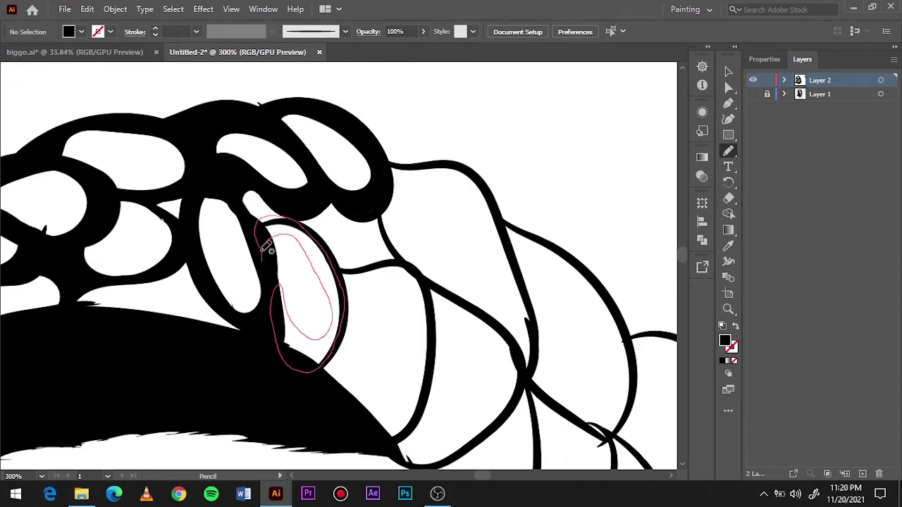
scroll(343, 239, down, 3)
drag(343, 240, 437, 258)
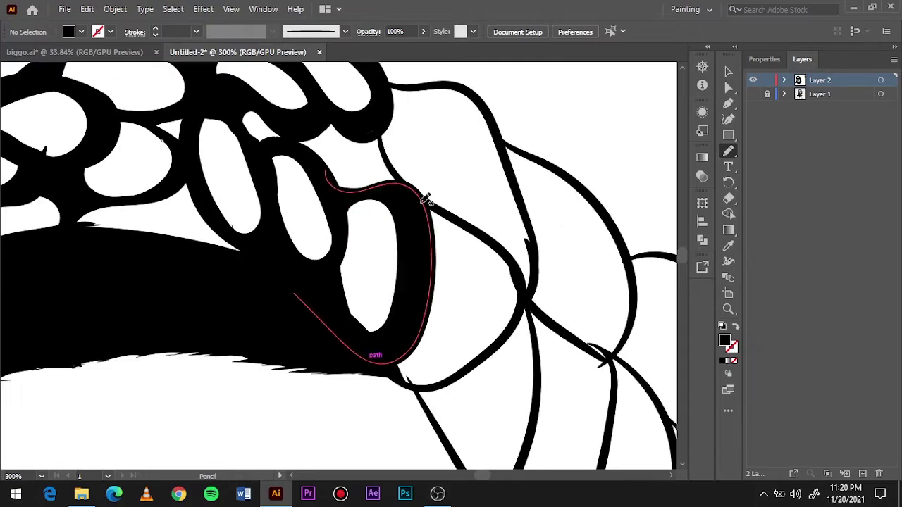
mouse_move(424, 196)
mouse_down()
mouse_move(519, 274)
mouse_move(384, 155)
mouse_up()
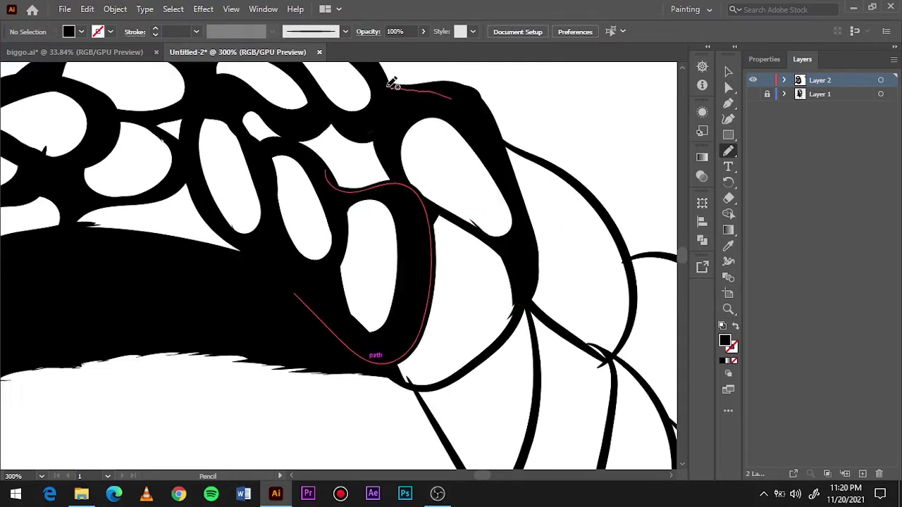
drag(429, 256, 402, 346)
- Thicken the outlines of the first rope segments beside the right-side dreadlock knot in black
scroll(489, 336, down, 6)
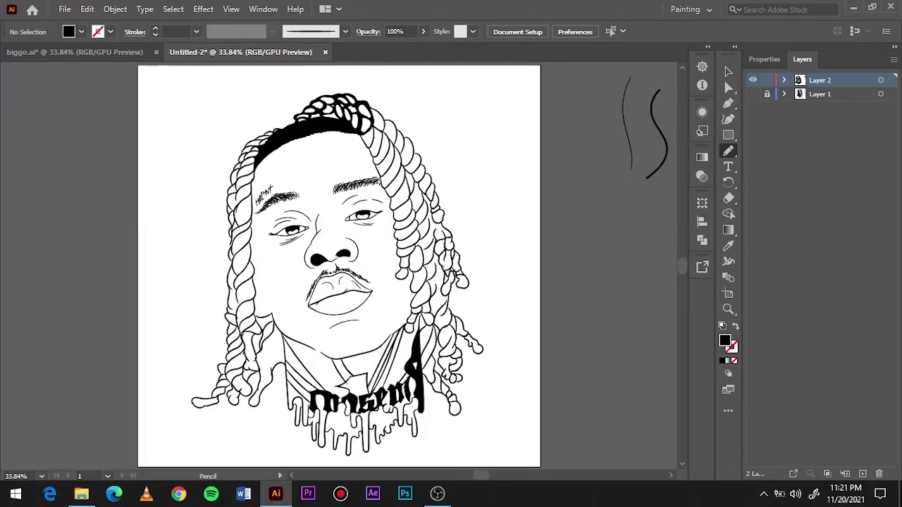
scroll(383, 181, up, 5)
scroll(304, 248, down, 1)
drag(355, 243, 360, 251)
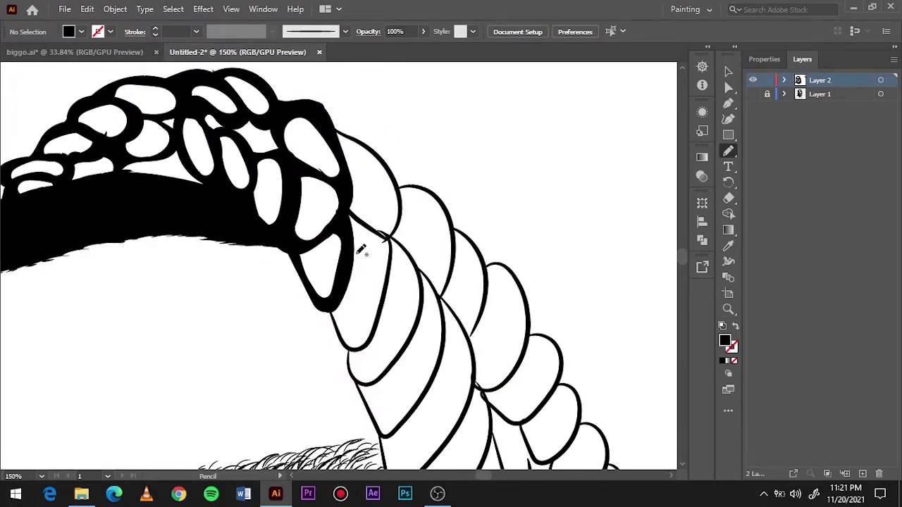
drag(340, 300, 386, 212)
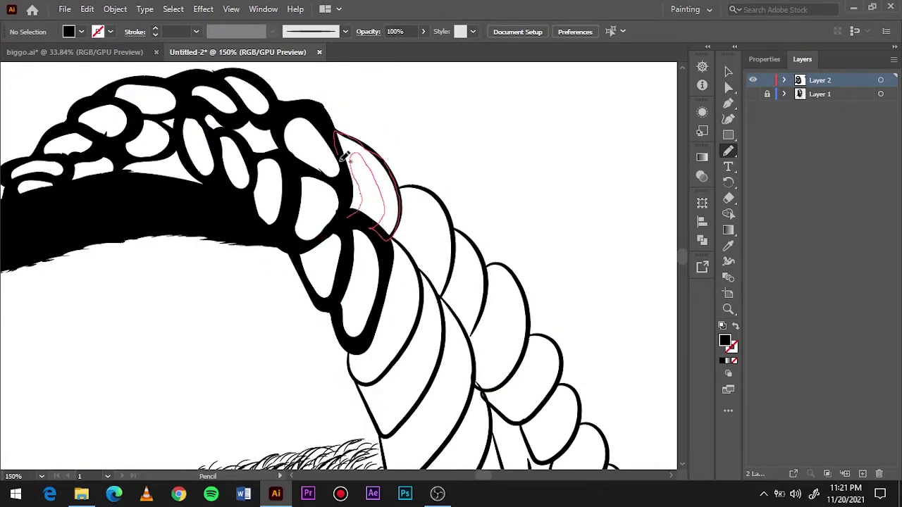
mouse_move(389, 261)
mouse_down()
mouse_move(400, 243)
mouse_move(352, 342)
mouse_move(403, 248)
mouse_up()
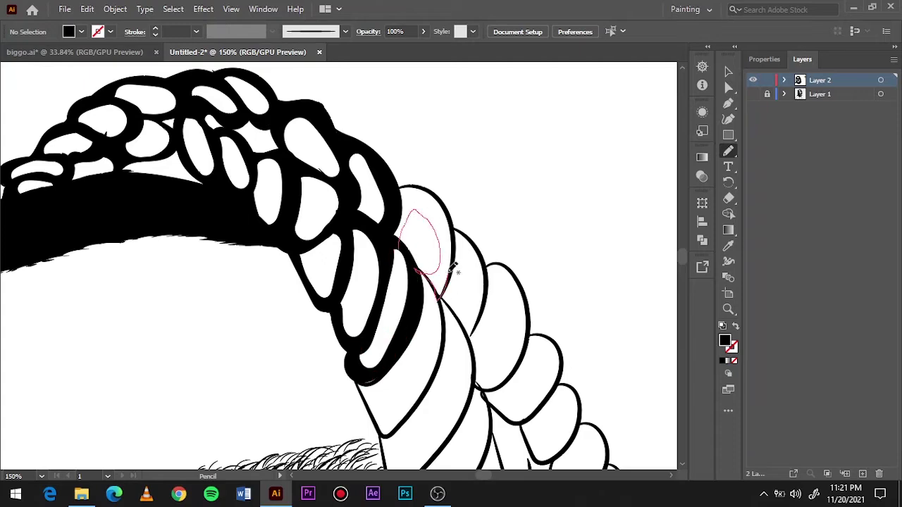
drag(453, 268, 444, 271)
- Thicken more rope-segment edges and fill the gaps between braid coils black
drag(449, 237, 329, 111)
drag(268, 278, 299, 246)
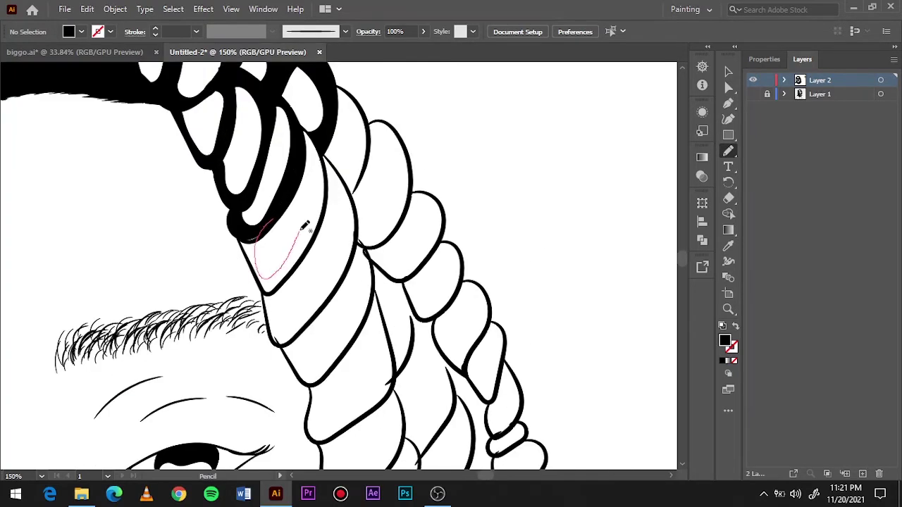
drag(323, 193, 348, 181)
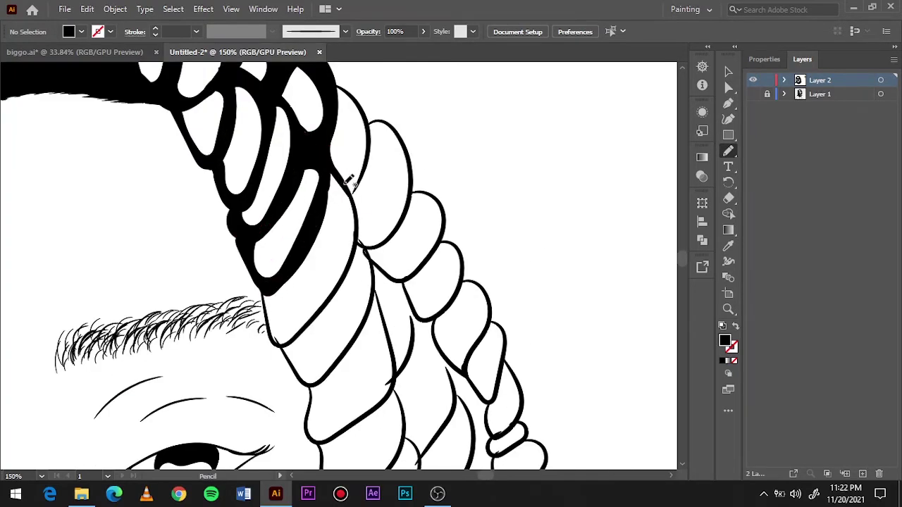
drag(325, 153, 355, 86)
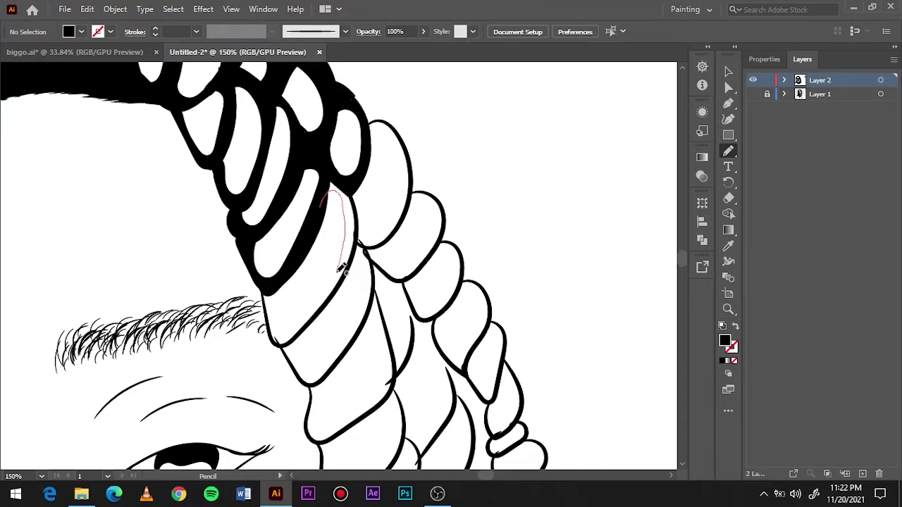
drag(342, 268, 330, 194)
drag(372, 267, 366, 246)
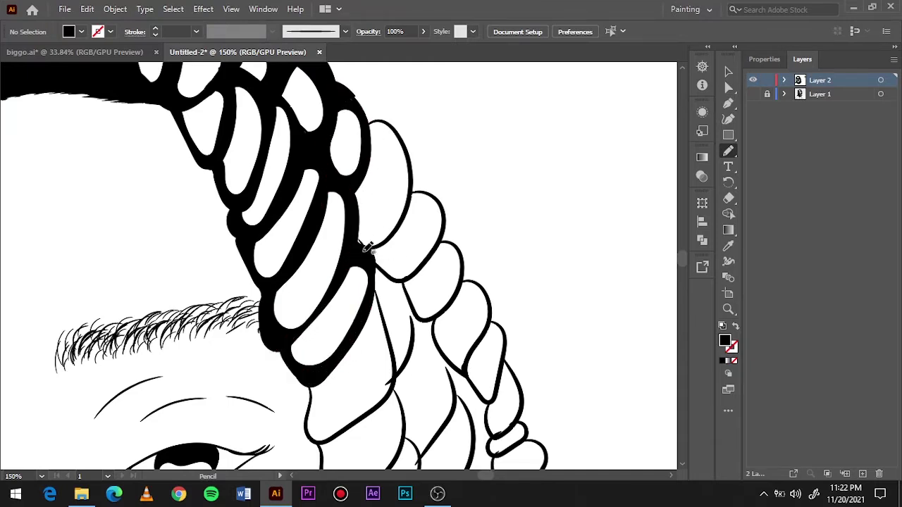
drag(382, 123, 399, 140)
- Zoom out to check progress, then fill the spaces between braid strands black
key(ctrl+0)
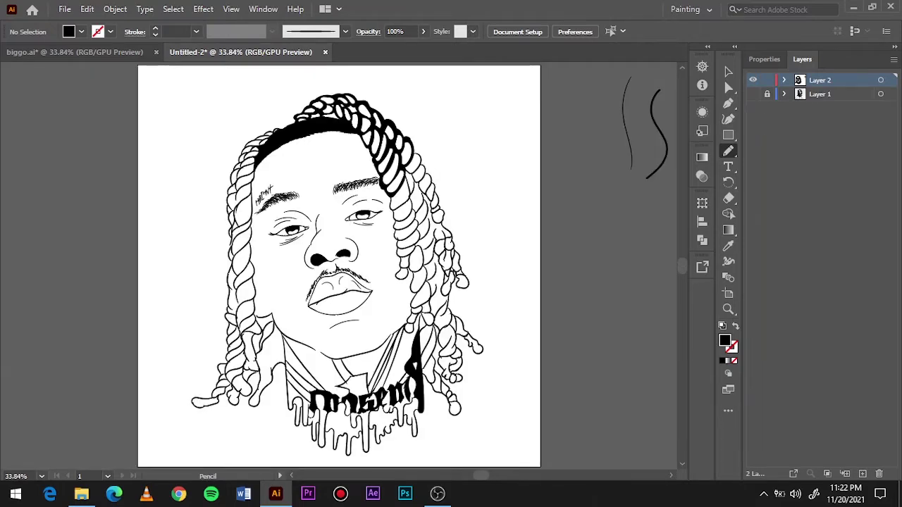
scroll(413, 181, up, 4)
drag(331, 280, 416, 124)
scroll(430, 197, up, 3)
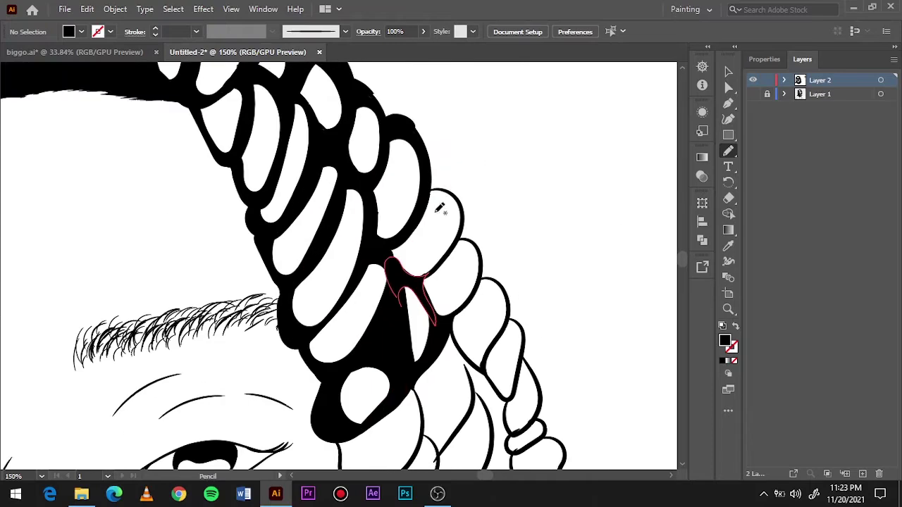
scroll(437, 282, down, 5)
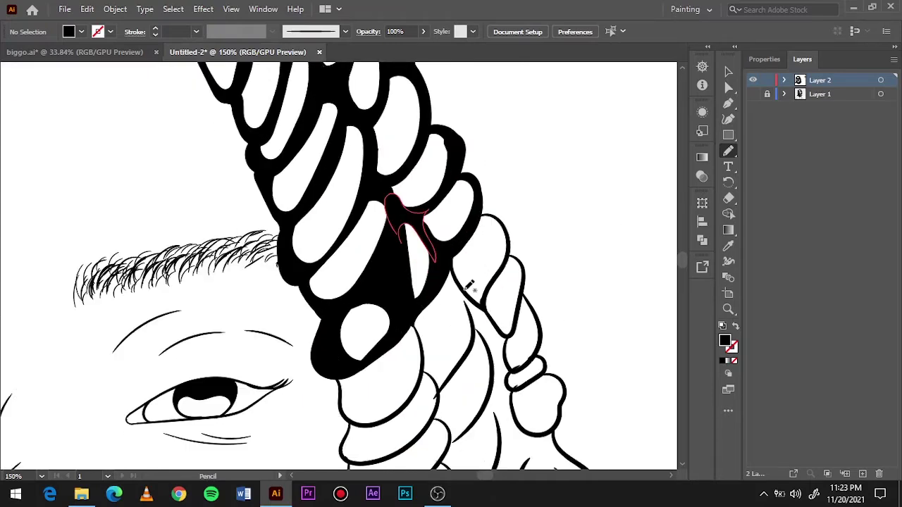
drag(334, 180, 331, 204)
mouse_move(405, 197)
mouse_down()
mouse_move(412, 130)
mouse_move(338, 243)
mouse_up()
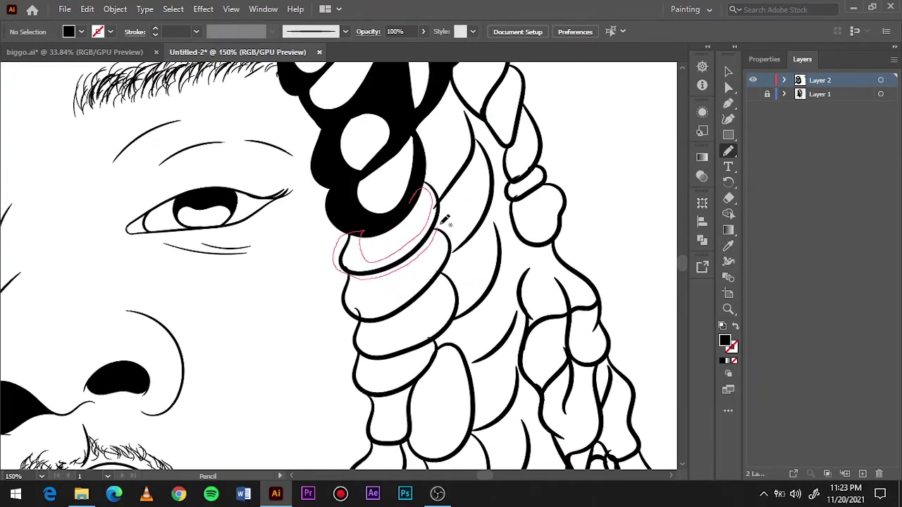
- Blacken the successive loops further down the braid beside the right eye
drag(451, 185, 426, 123)
drag(476, 171, 485, 172)
drag(451, 240, 338, 282)
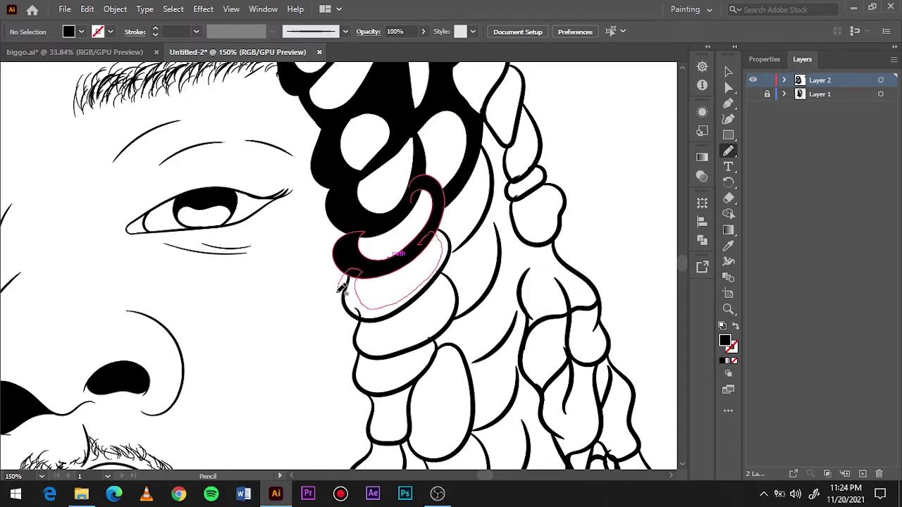
mouse_move(448, 212)
mouse_down()
mouse_move(497, 132)
mouse_move(494, 204)
mouse_up()
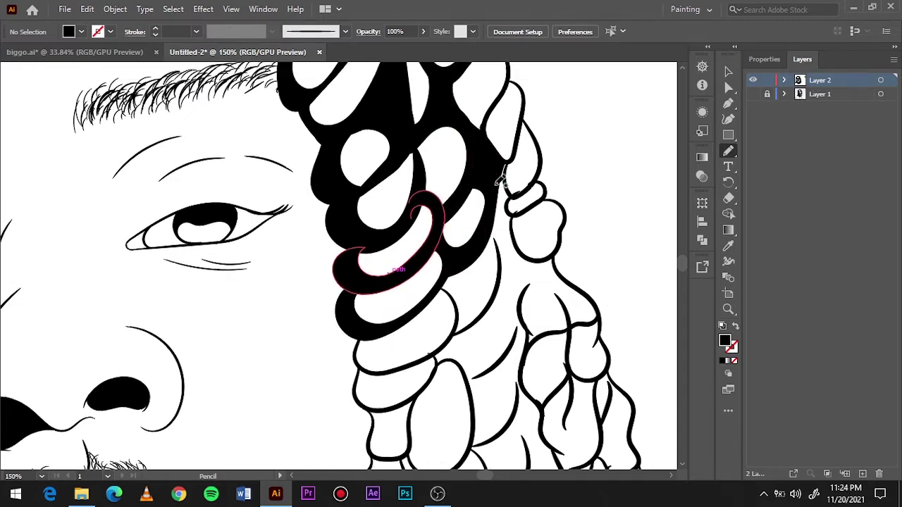
scroll(493, 212, up, 3)
mouse_move(497, 239)
mouse_down()
mouse_move(518, 238)
mouse_move(498, 236)
mouse_up()
- Fill the next braid coil, its neighbouring loop and the small end loop black
key(ctrl+0)
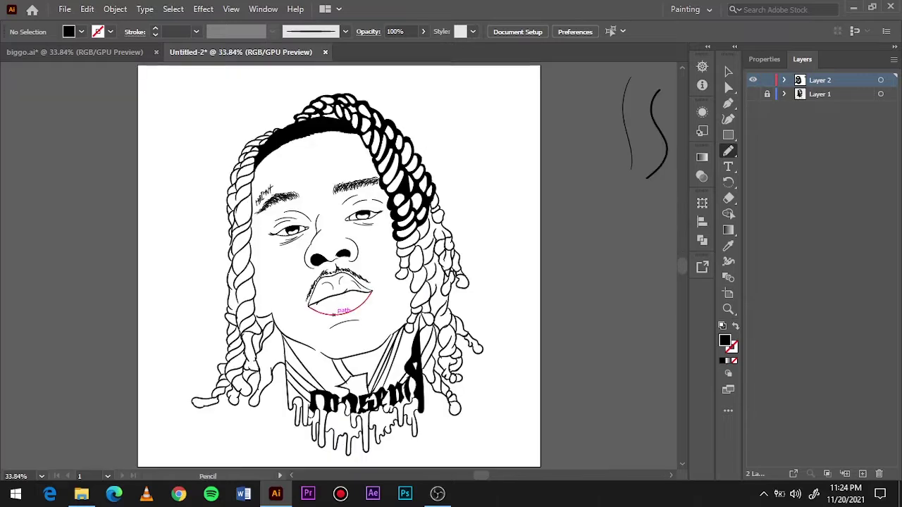
scroll(401, 260, up, 4)
mouse_move(342, 88)
mouse_down()
mouse_move(350, 143)
mouse_move(314, 169)
mouse_up()
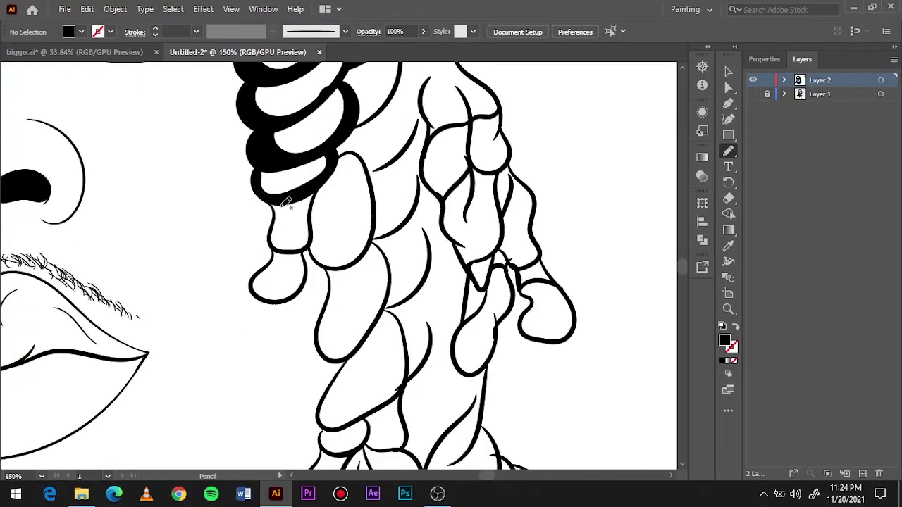
drag(296, 202, 295, 197)
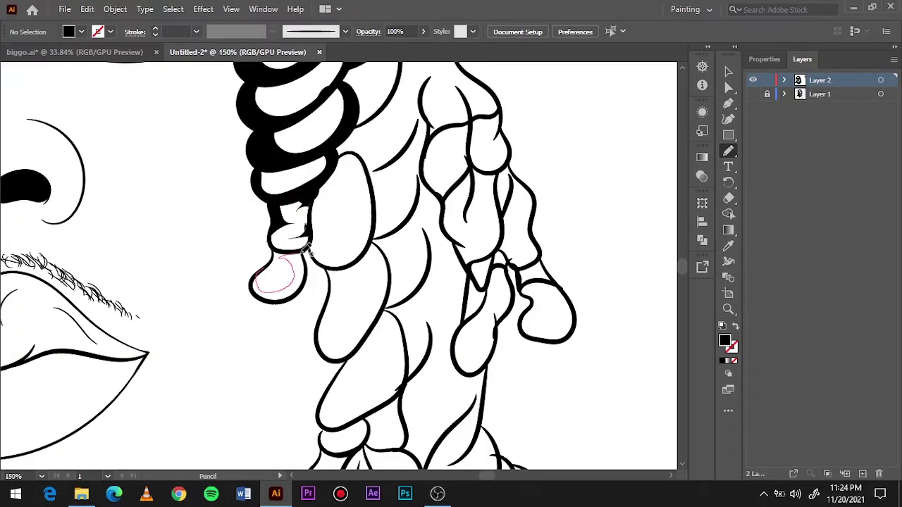
drag(305, 248, 288, 258)
drag(319, 199, 358, 152)
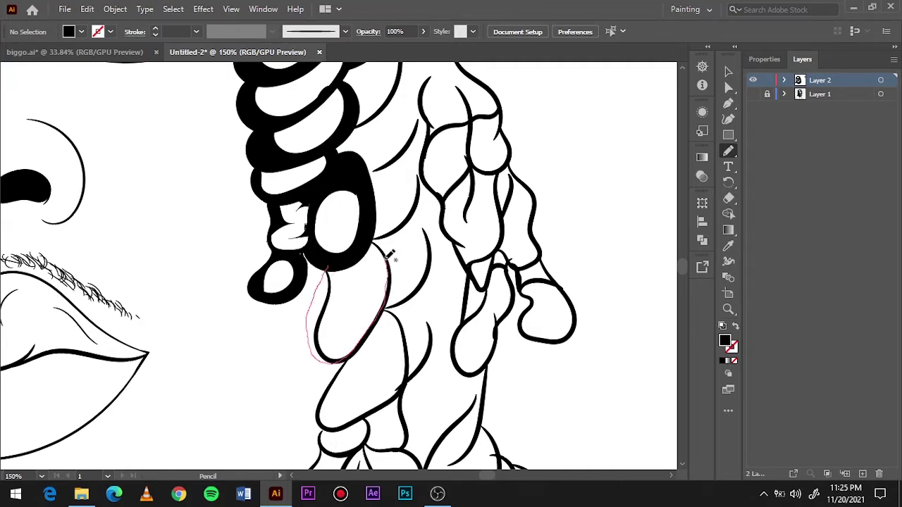
mouse_move(331, 266)
mouse_down()
mouse_move(335, 165)
mouse_move(352, 169)
mouse_up()
- Blacken the loops below the coil and around the braid's lower bulb
scroll(395, 331, down, 5)
mouse_move(328, 238)
mouse_down()
mouse_move(366, 236)
mouse_move(343, 260)
mouse_up()
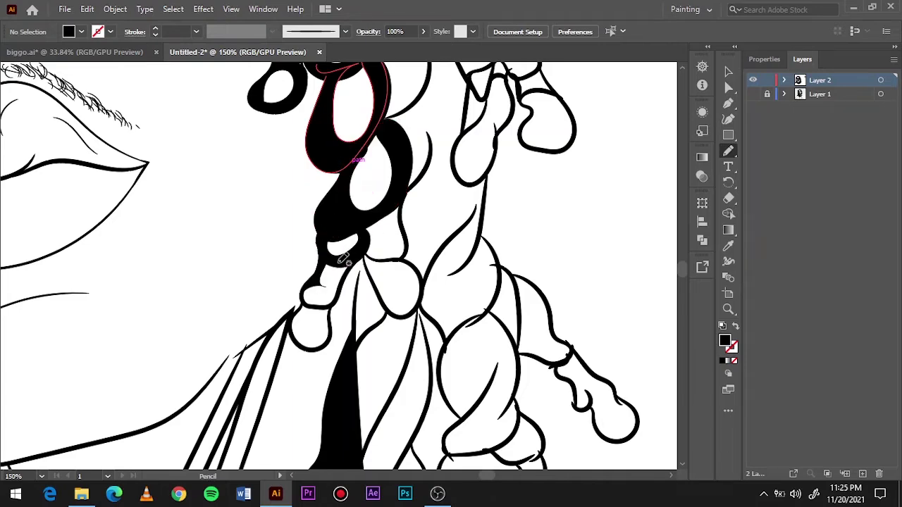
drag(328, 301, 307, 307)
drag(315, 344, 303, 343)
drag(303, 344, 329, 348)
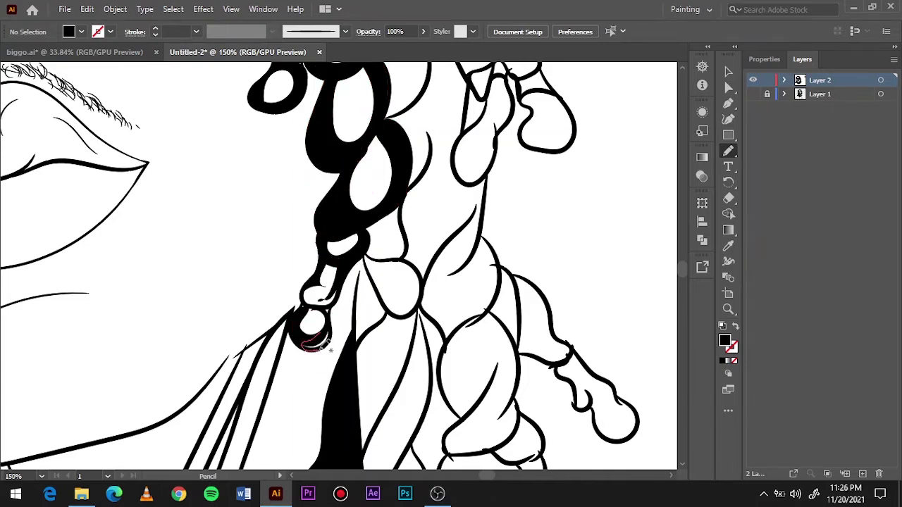
- Trace a loop on the next strand and fill the strand beside the collar black
key(ctrl+0)
scroll(451, 162, up, 5)
mouse_move(451, 141)
mouse_down()
mouse_move(431, 229)
mouse_move(447, 162)
mouse_up()
key(ctrl+0)
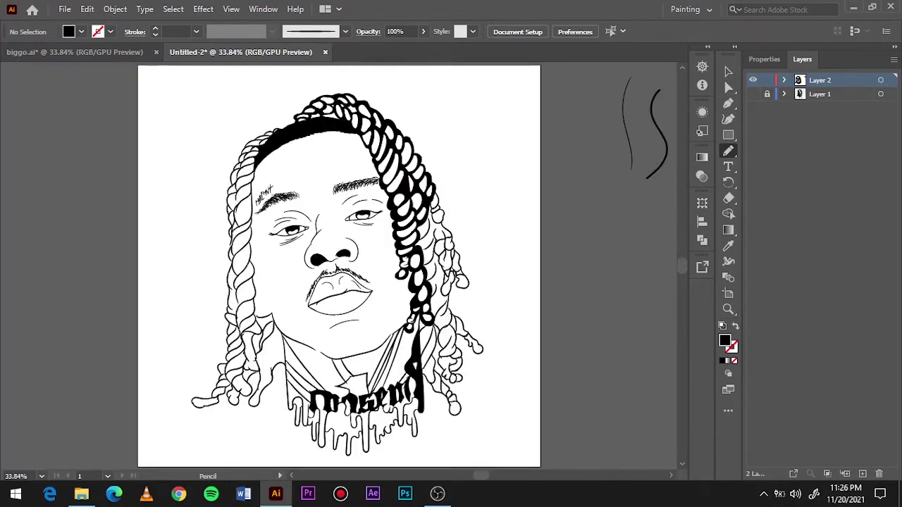
scroll(437, 280, up, 5)
scroll(437, 280, up, 2)
drag(380, 170, 437, 160)
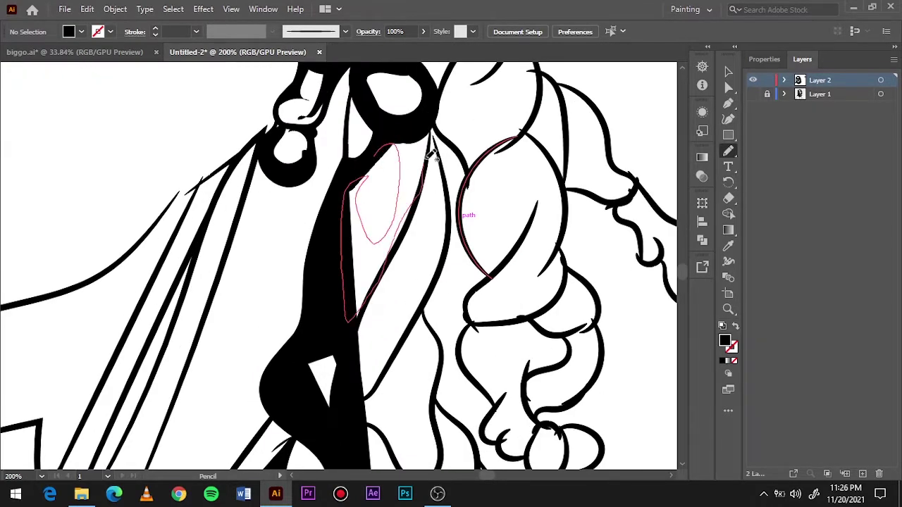
drag(405, 215, 415, 225)
drag(375, 314, 353, 287)
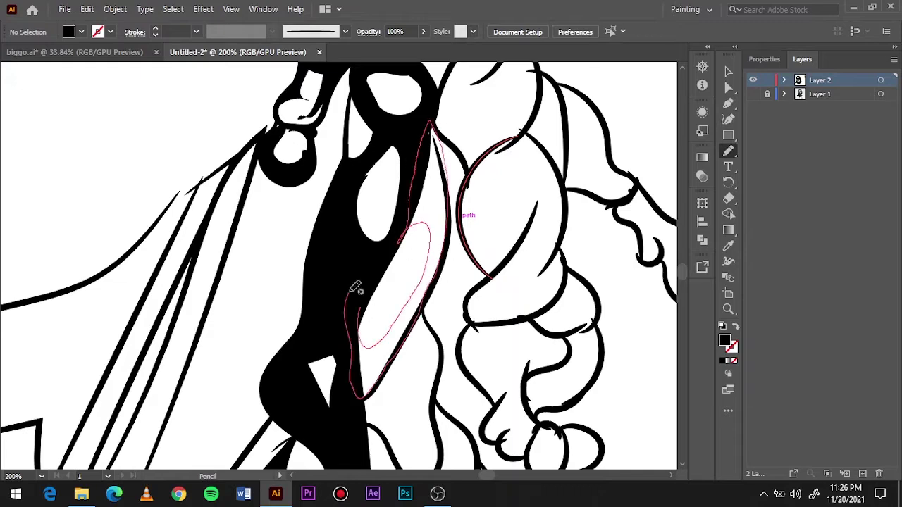
- Return to the Pencil and fill the strand near the lettering and the lower dreadlock tip black
key(ctrl+0)
key(v)
click(728, 151)
scroll(470, 342, up, 5)
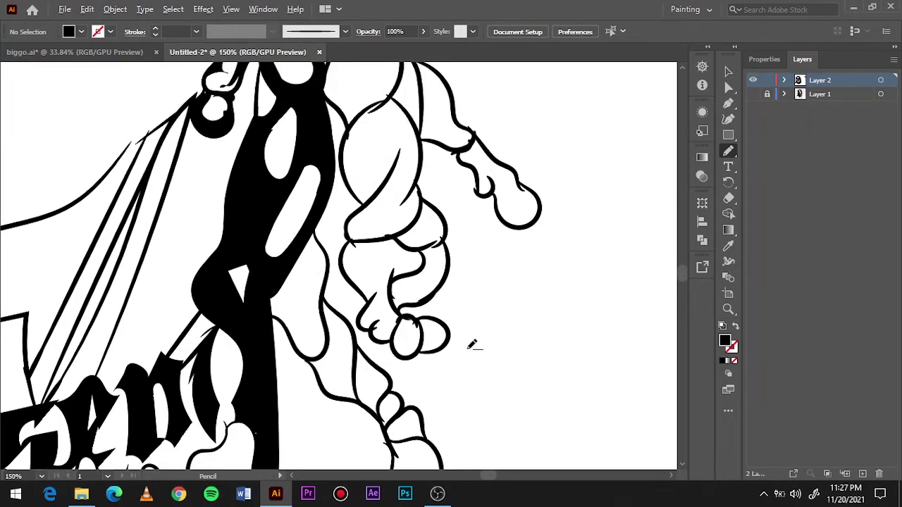
mouse_move(289, 282)
mouse_down()
mouse_move(282, 262)
mouse_move(322, 241)
mouse_move(299, 199)
mouse_up()
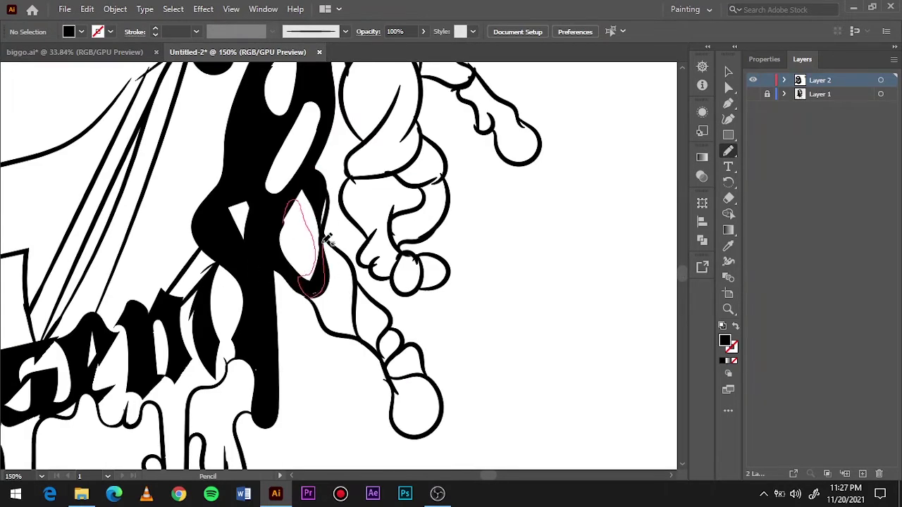
drag(327, 238, 325, 243)
mouse_move(312, 294)
mouse_down()
mouse_move(337, 317)
mouse_move(374, 306)
mouse_move(398, 344)
mouse_up()
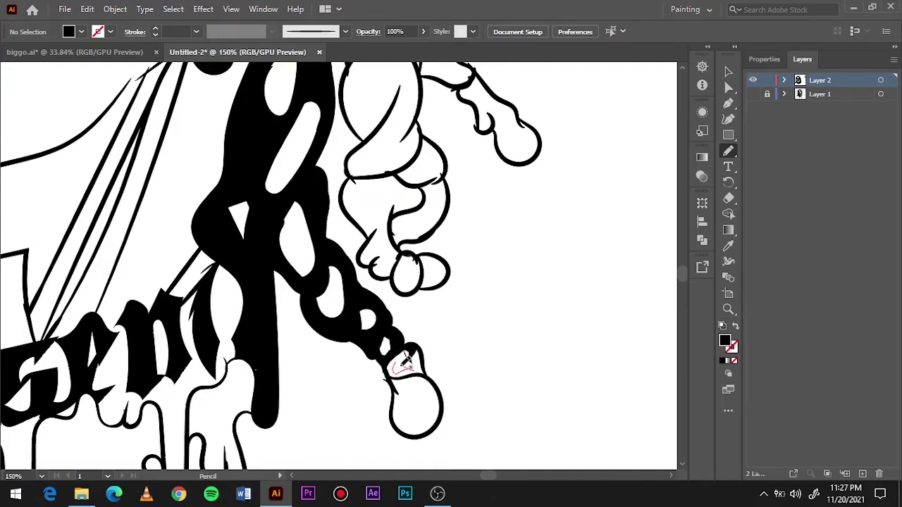
drag(431, 383, 427, 429)
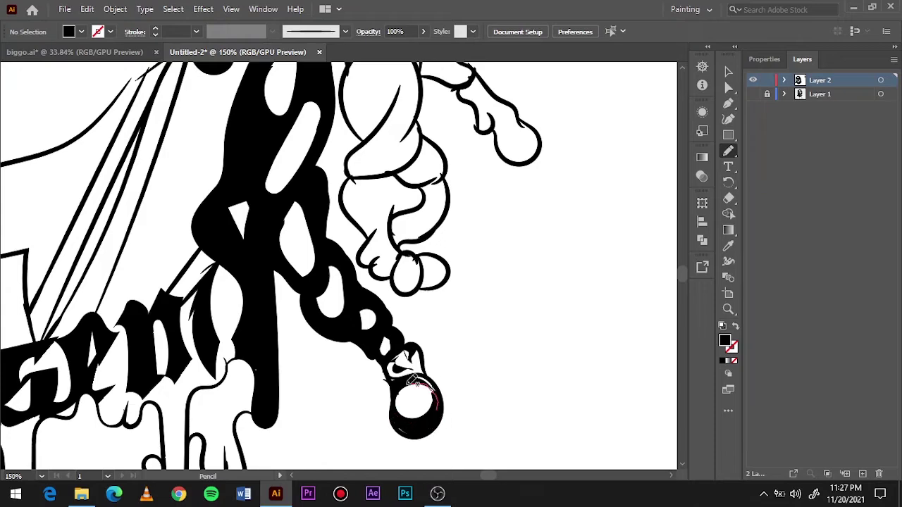
- Ring the small dreadlock tips in black and thicken the outlines of the knots
key(h)
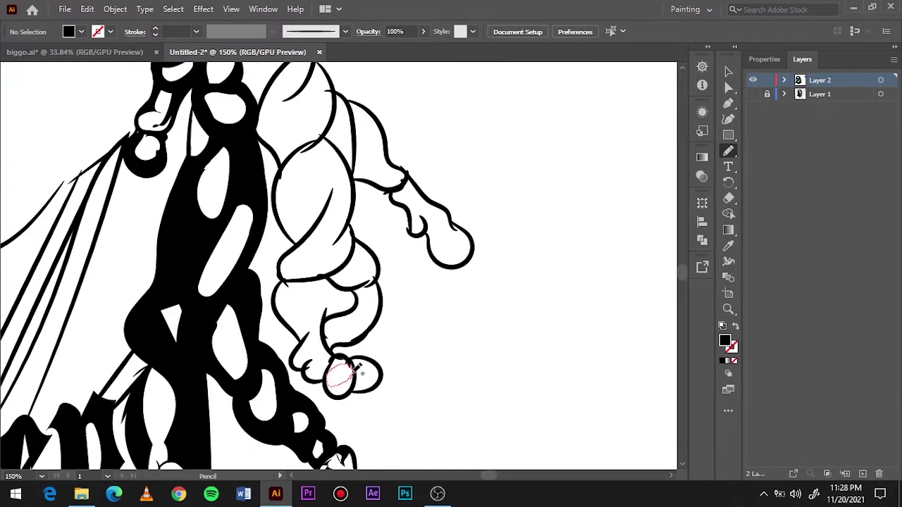
drag(355, 368, 376, 378)
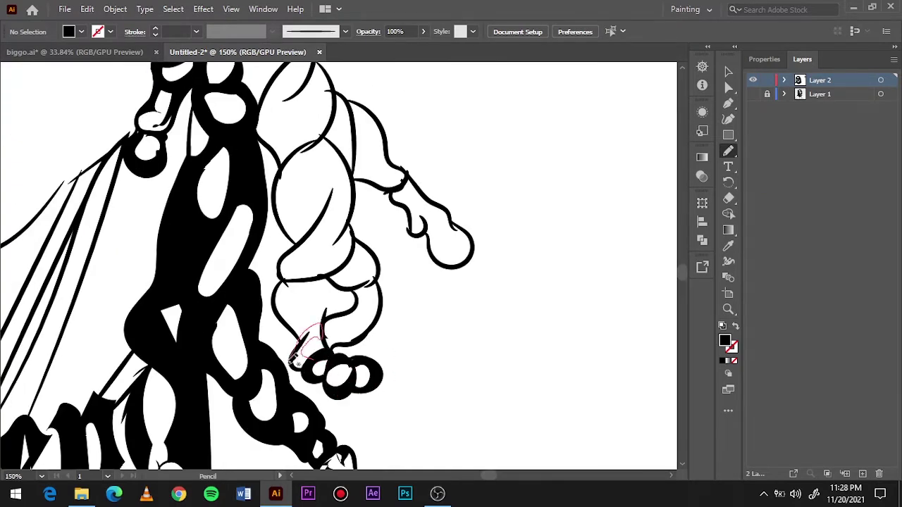
drag(308, 369, 300, 344)
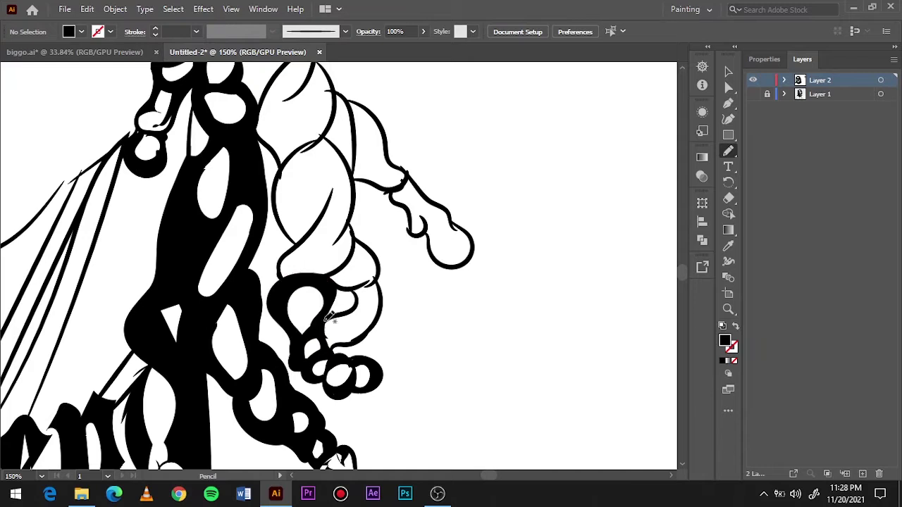
drag(338, 286, 375, 282)
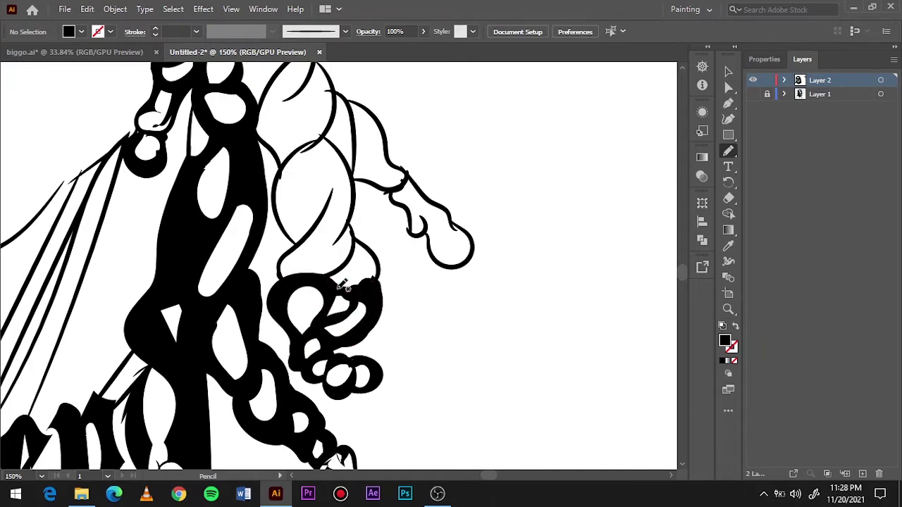
scroll(341, 285, up, 3)
drag(338, 363, 361, 380)
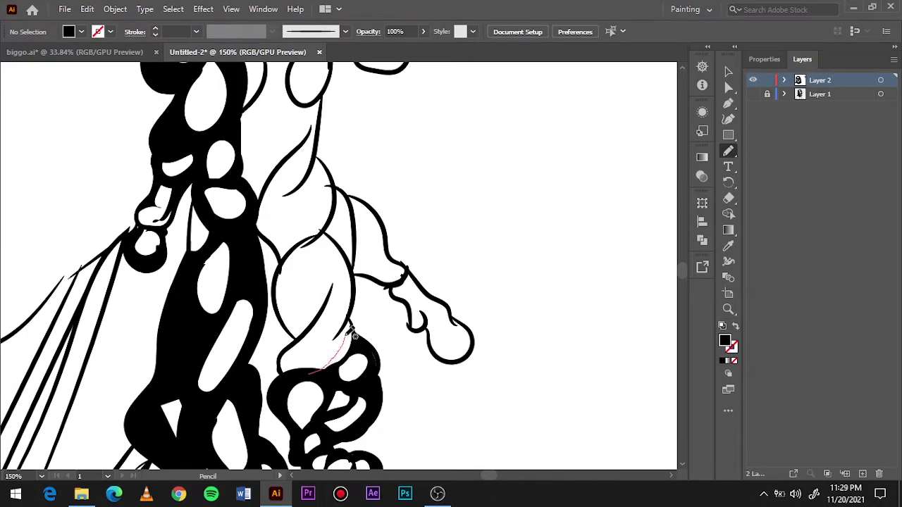
- Add black strokes around the dreadlock and fill its dangling end black
drag(351, 334, 276, 299)
drag(376, 346, 375, 349)
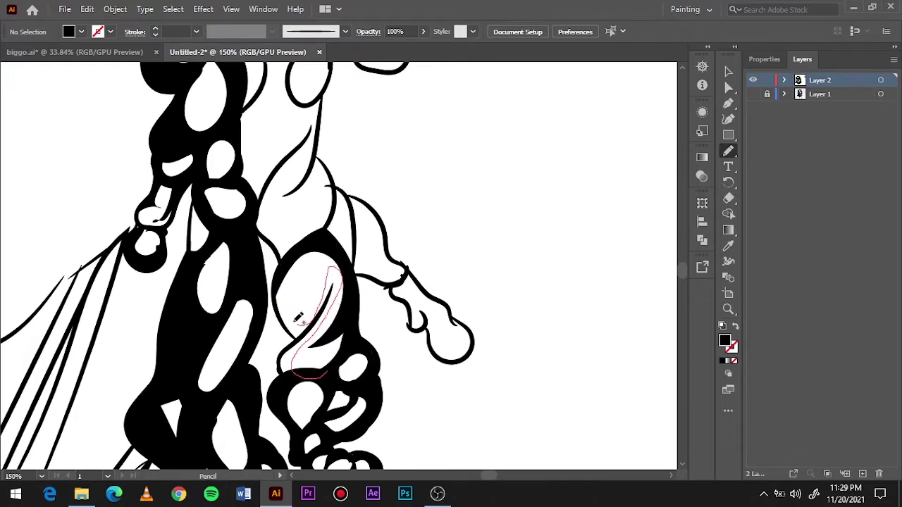
drag(317, 384, 282, 331)
drag(327, 289, 304, 251)
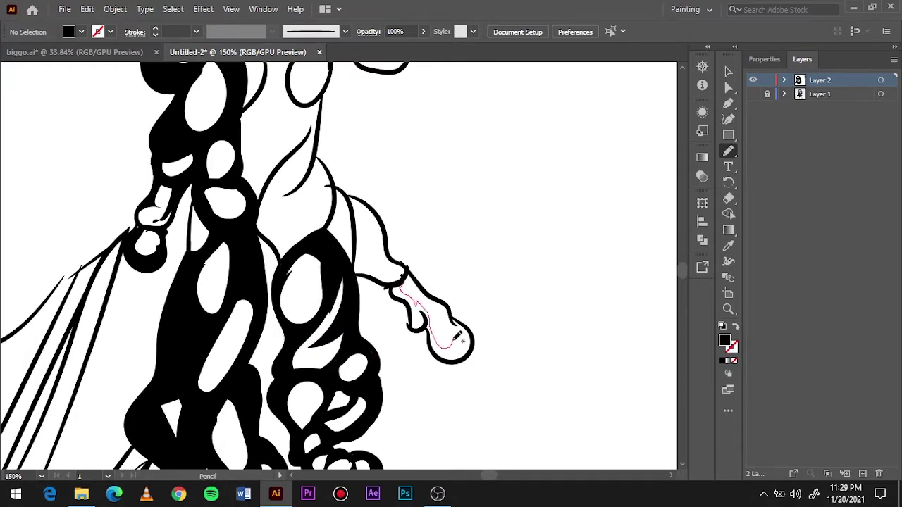
drag(471, 324, 453, 319)
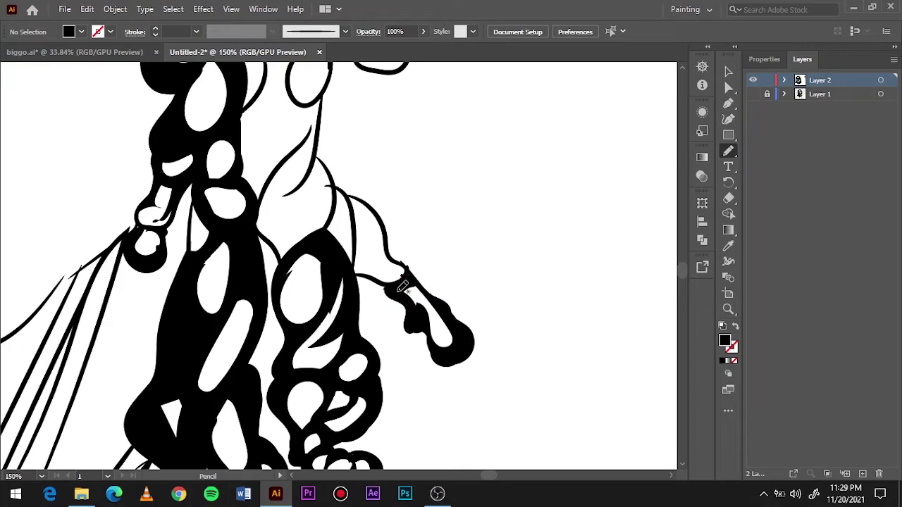
drag(389, 235, 391, 236)
- Fill the next several dreadlock loops solid black
key(ctrl+0)
scroll(463, 312, up, 5)
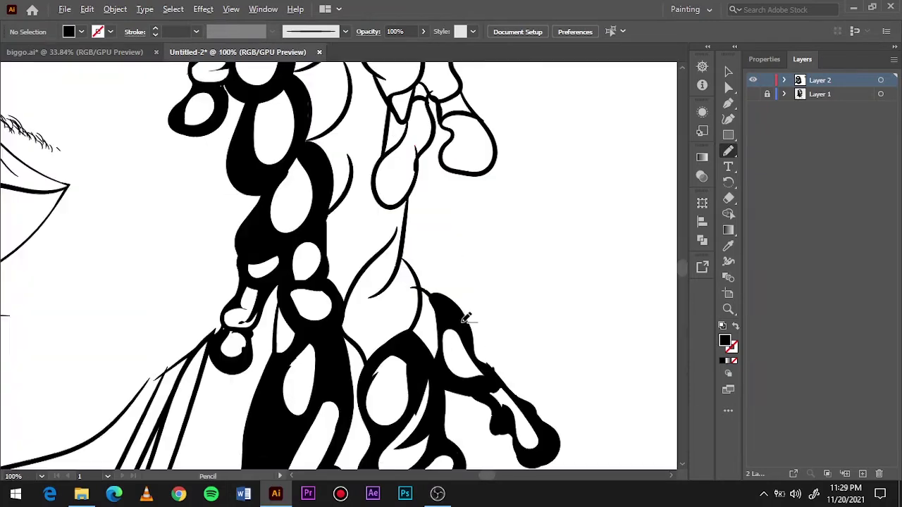
drag(450, 385, 439, 384)
mouse_move(414, 399)
mouse_down()
mouse_move(420, 360)
mouse_move(401, 380)
mouse_move(414, 340)
mouse_up()
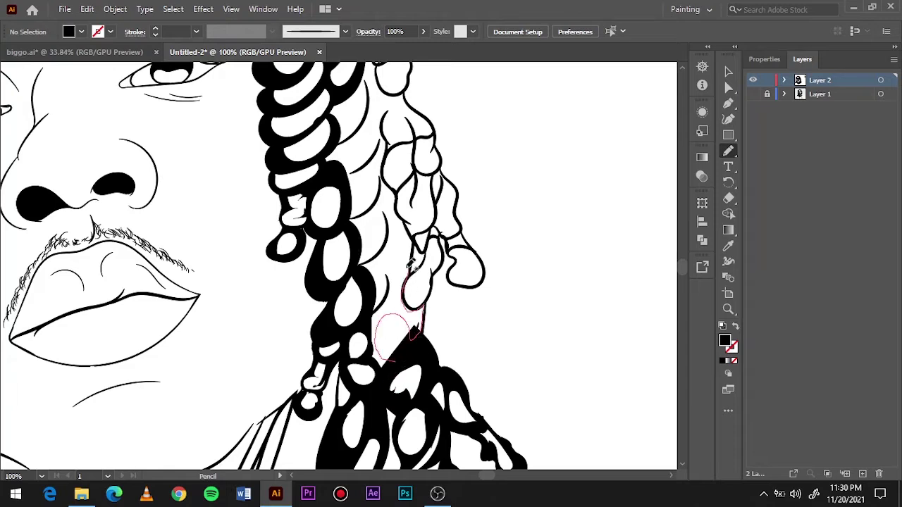
drag(410, 265, 409, 342)
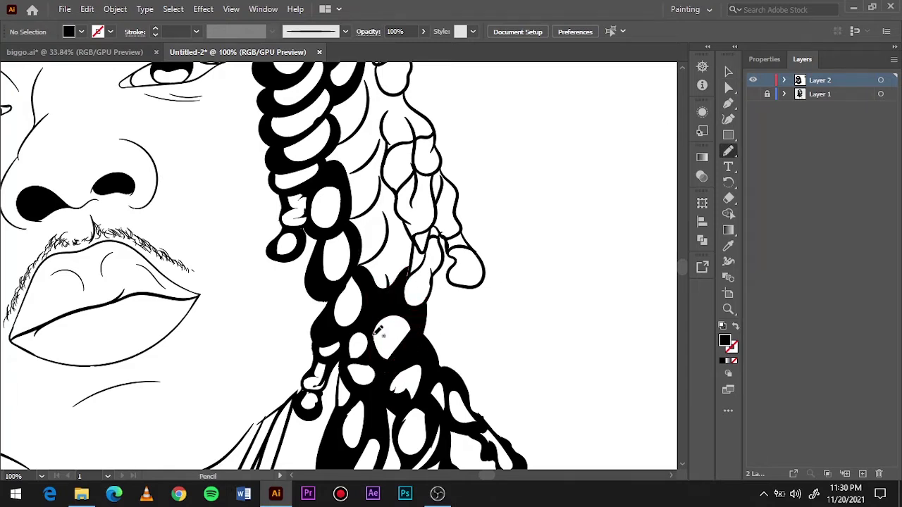
scroll(430, 282, up, 4)
- Fill the outlined gaps between the right-side braids black
drag(397, 336, 398, 341)
drag(402, 407, 421, 388)
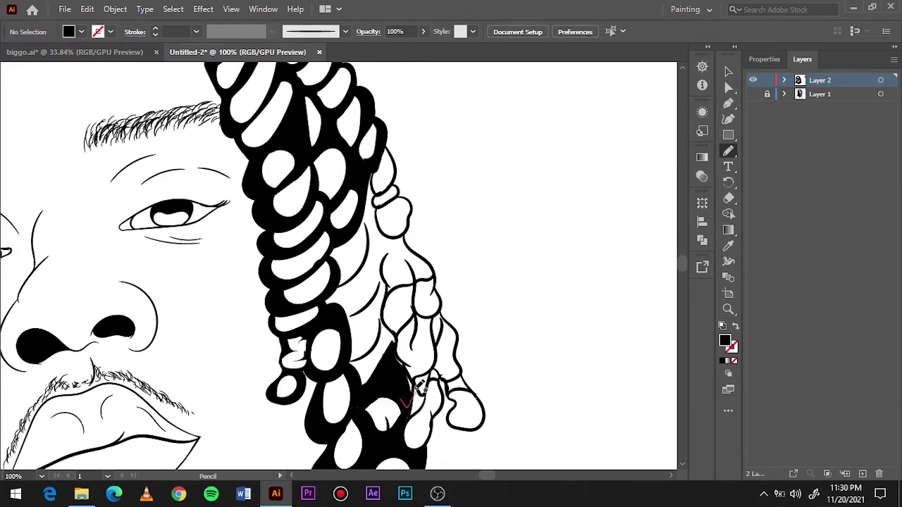
drag(367, 368, 403, 355)
mouse_move(399, 410)
mouse_down()
mouse_move(341, 332)
mouse_move(388, 323)
mouse_up()
drag(348, 285, 370, 294)
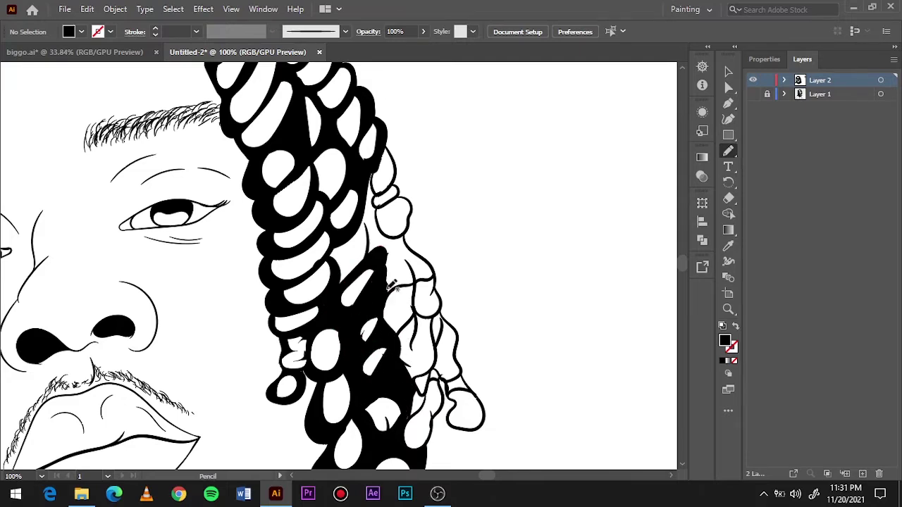
drag(387, 245, 389, 248)
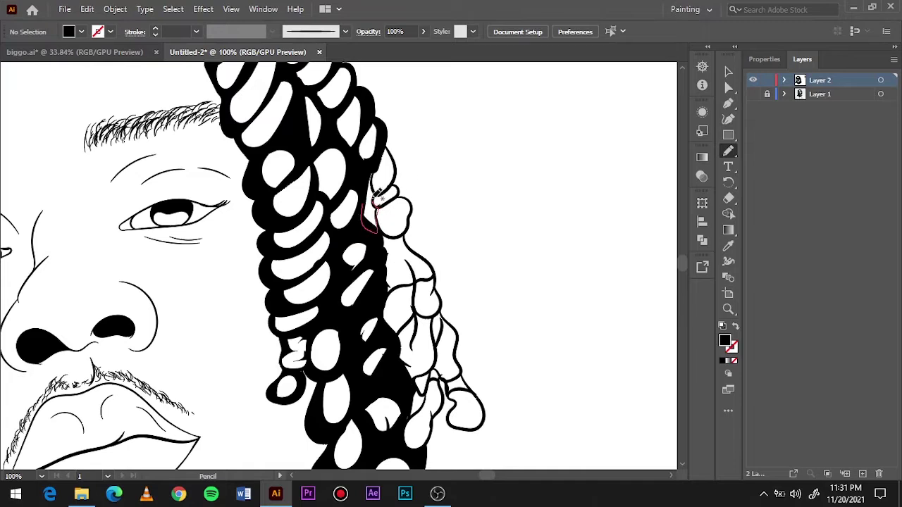
mouse_move(375, 198)
mouse_down()
mouse_move(390, 186)
mouse_move(403, 248)
mouse_move(398, 285)
mouse_up()
- Extend the black fill down the braid to its lower edge, then zoom to actual size
mouse_move(420, 225)
mouse_down()
mouse_move(402, 288)
mouse_move(409, 275)
mouse_move(422, 281)
mouse_up()
drag(395, 310, 415, 363)
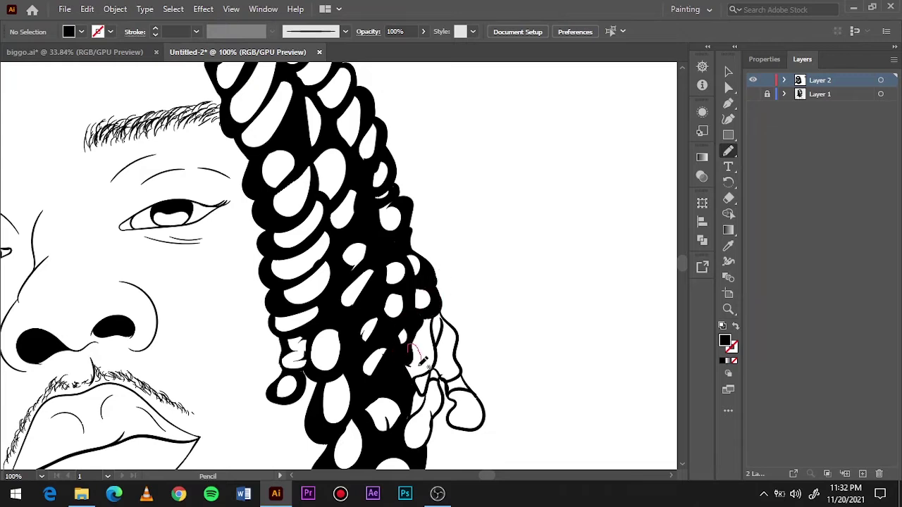
mouse_move(434, 310)
mouse_down()
mouse_move(424, 324)
mouse_move(457, 360)
mouse_up()
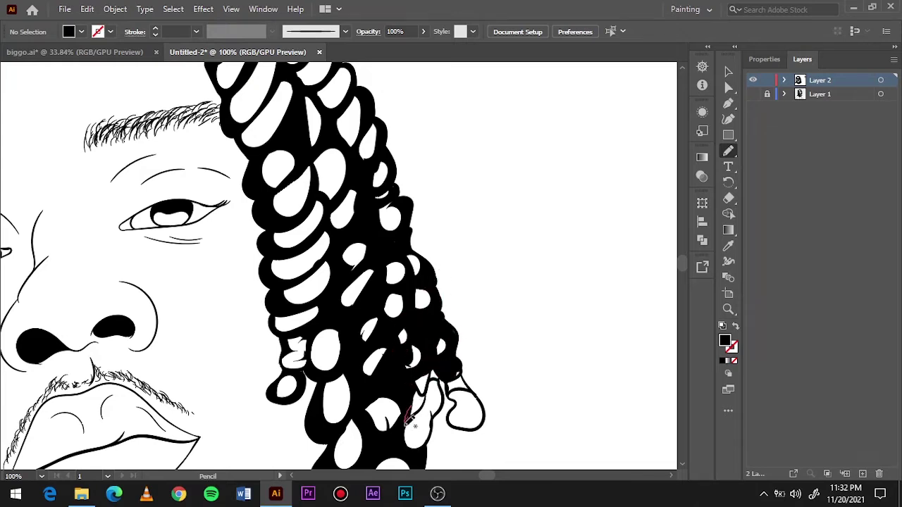
drag(400, 427, 440, 380)
drag(465, 426, 443, 399)
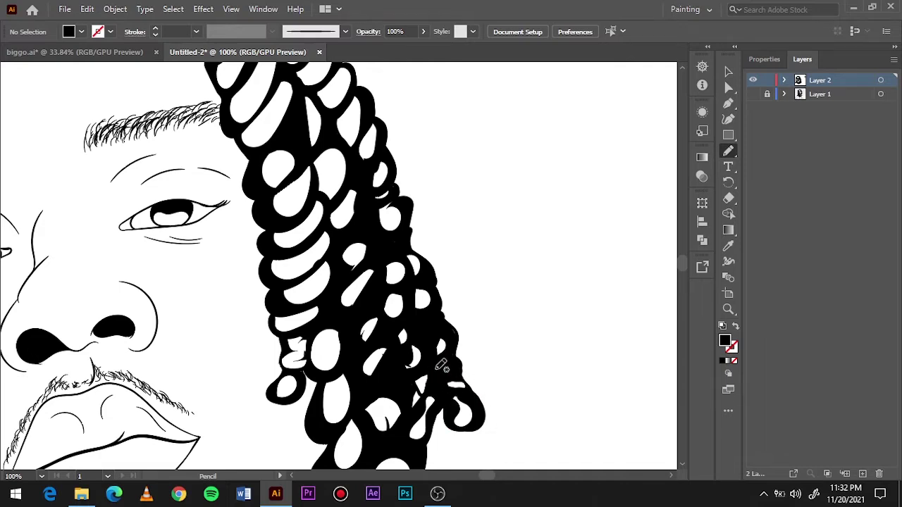
key(ctrl+0)
key(ctrl+1)
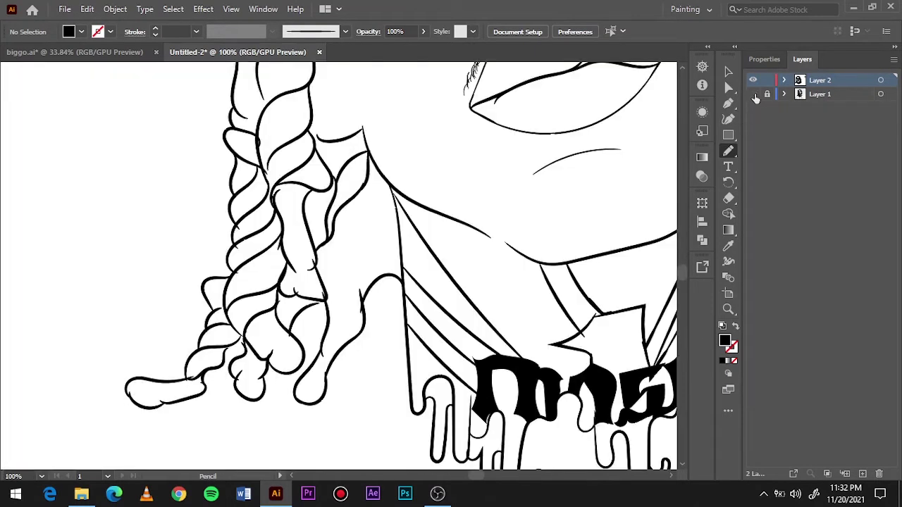
- Fill the braid section and bumps along the collar black, down the braid's left edge
drag(329, 242, 323, 251)
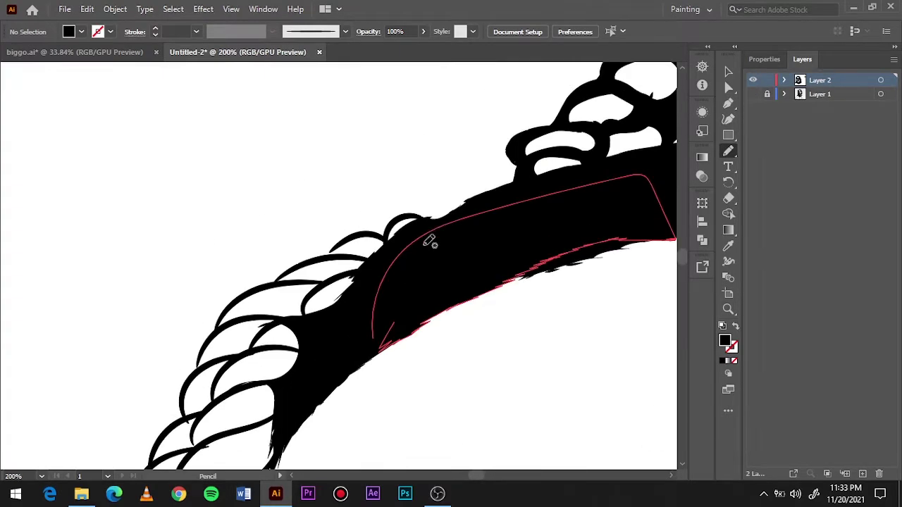
mouse_move(407, 210)
mouse_down()
mouse_move(423, 224)
mouse_move(384, 243)
mouse_move(313, 247)
mouse_move(274, 282)
mouse_up()
mouse_move(349, 281)
mouse_down()
mouse_move(211, 317)
mouse_move(303, 303)
mouse_up()
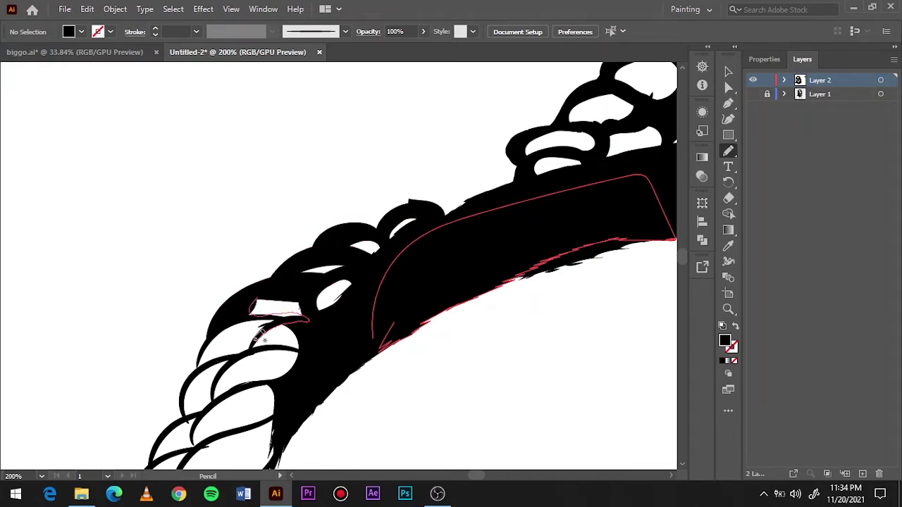
mouse_move(254, 332)
mouse_down()
mouse_move(201, 353)
mouse_move(282, 335)
mouse_move(272, 316)
mouse_up()
key(ctrl+minus)
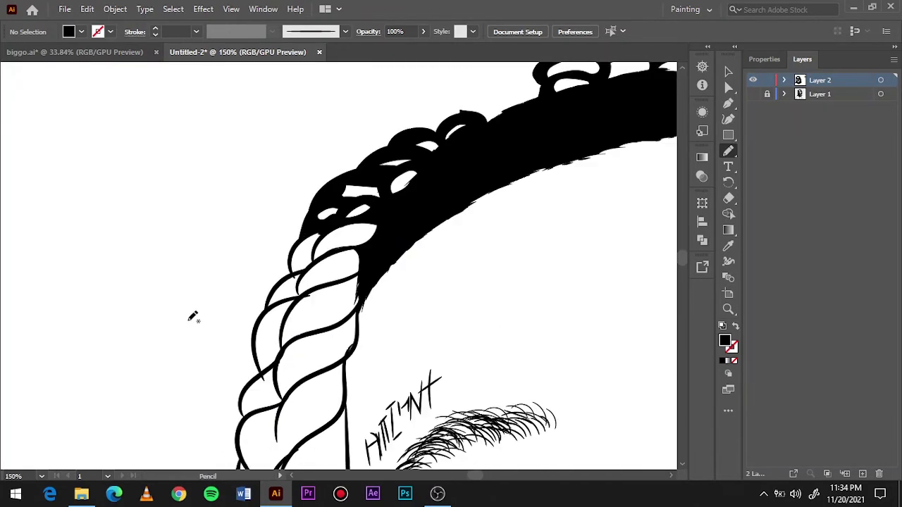
mouse_move(347, 219)
mouse_down()
mouse_move(279, 278)
mouse_move(297, 281)
mouse_up()
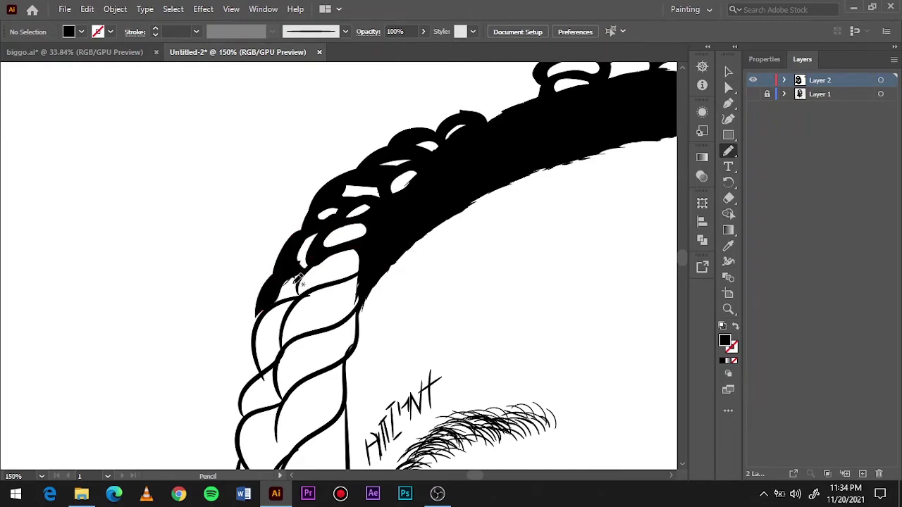
drag(329, 255, 369, 276)
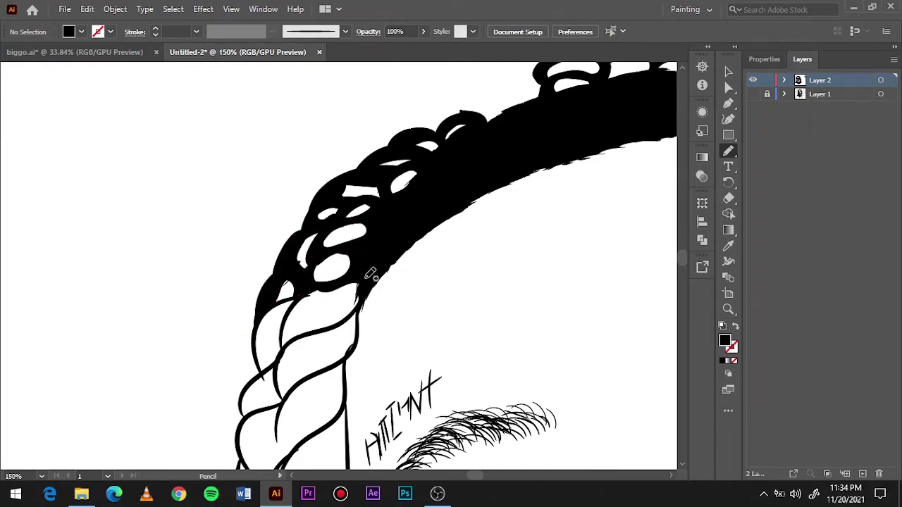
- Blacken the upper braid's left and top edges and the gaps inside it
scroll(438, 282, down, 5)
mouse_move(251, 196)
mouse_down()
mouse_move(292, 113)
mouse_move(309, 131)
mouse_move(345, 136)
mouse_up()
drag(265, 183, 266, 178)
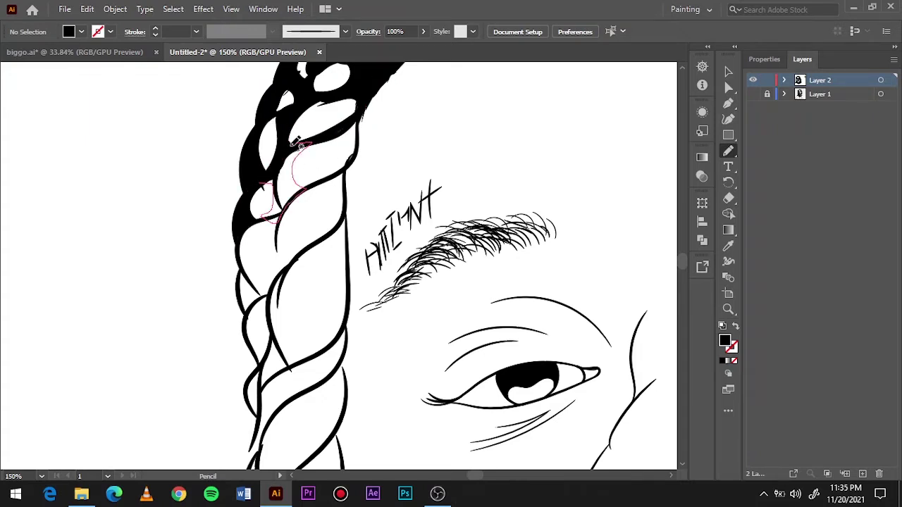
mouse_move(299, 143)
mouse_down()
mouse_move(282, 232)
mouse_move(310, 233)
mouse_up()
drag(296, 252, 308, 243)
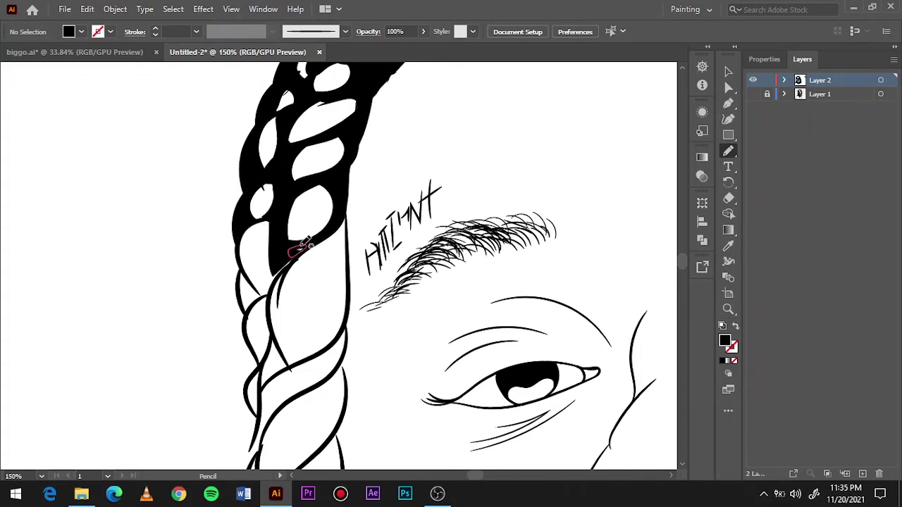
mouse_move(277, 284)
mouse_down()
mouse_move(285, 257)
mouse_move(274, 280)
mouse_up()
drag(301, 252, 304, 253)
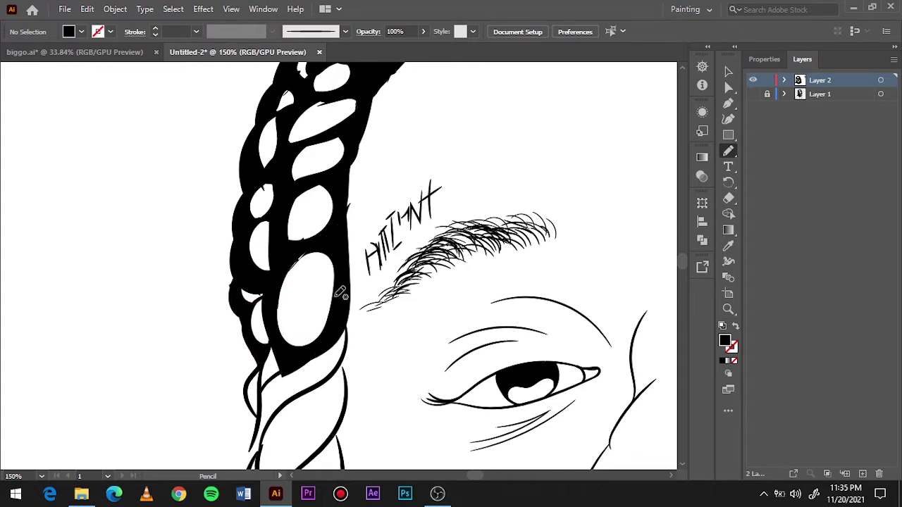
- Bring the braid back into view and fill two more braid areas black
key(ctrl+0)
scroll(338, 173, up, 5)
mouse_move(99, 70)
mouse_down()
mouse_move(242, 129)
mouse_move(226, 363)
mouse_up()
drag(332, 119, 275, 308)
scroll(324, 176, down, 3)
- Fill the braid's upper-right strand, lower lobes and right edge black
scroll(325, 176, up, 1)
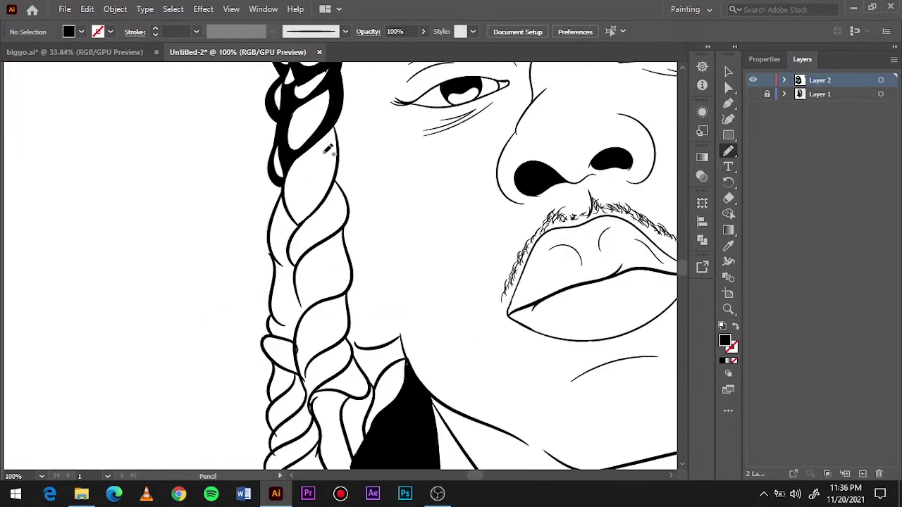
drag(305, 196, 299, 242)
drag(344, 198, 303, 243)
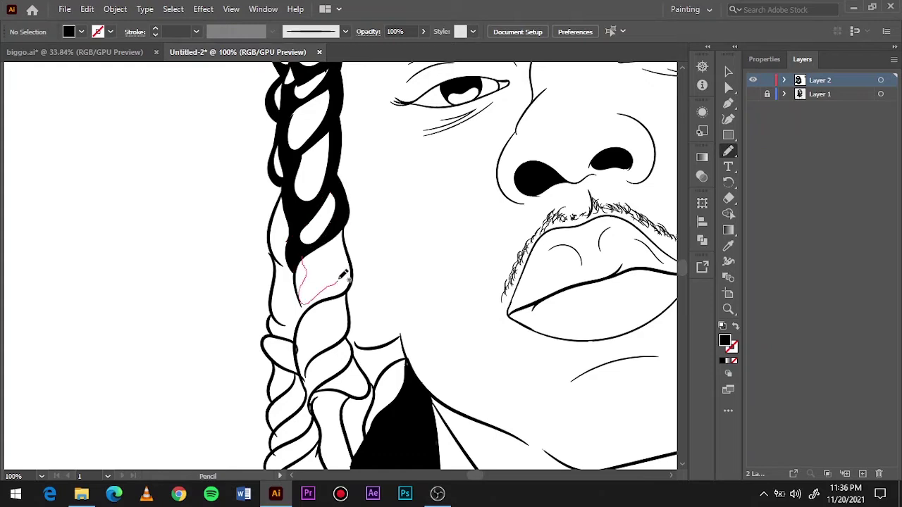
drag(345, 215, 307, 262)
drag(345, 292, 295, 373)
mouse_move(345, 225)
mouse_down()
mouse_move(322, 264)
mouse_move(289, 276)
mouse_move(285, 331)
mouse_move(296, 366)
mouse_up()
scroll(356, 309, down, 5)
scroll(356, 309, up, 5)
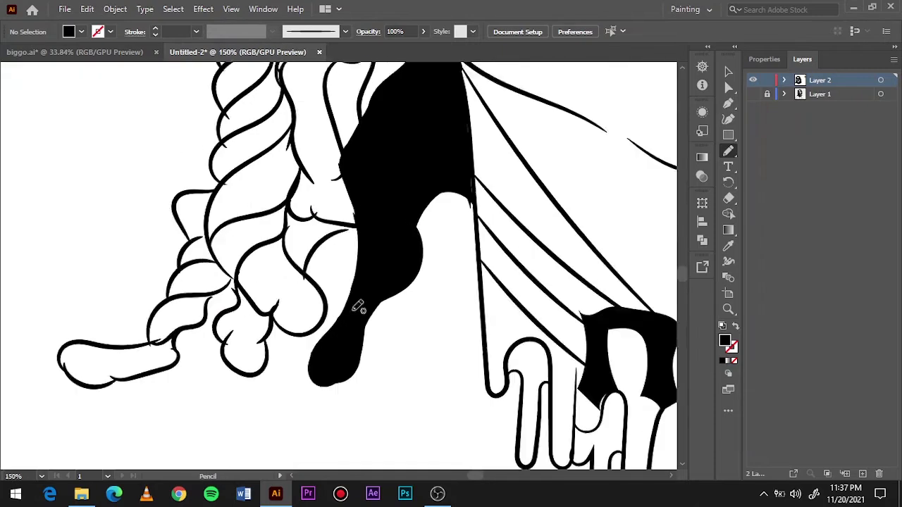
scroll(356, 309, up, 5)
- Toggle Layer 1 visibility to compare, then fill the left-edge gaps between ovals black
drag(310, 231, 327, 271)
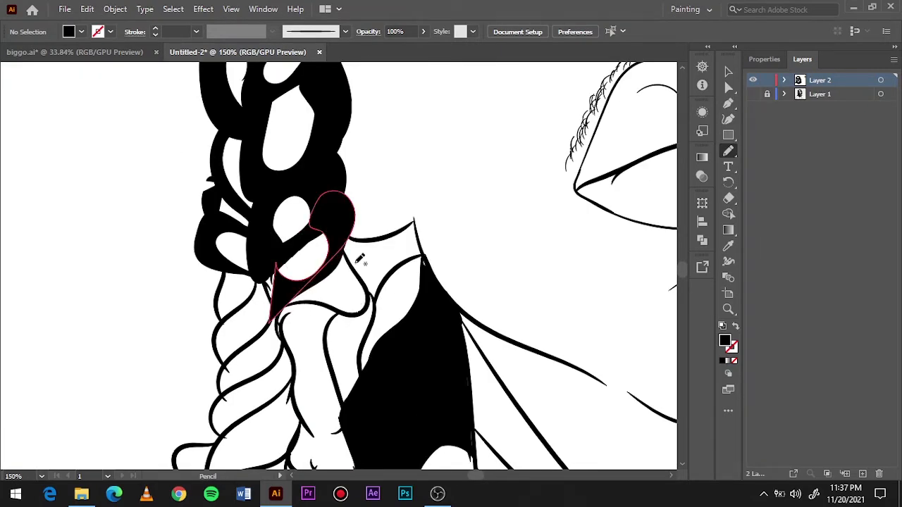
click(753, 94)
click(753, 94)
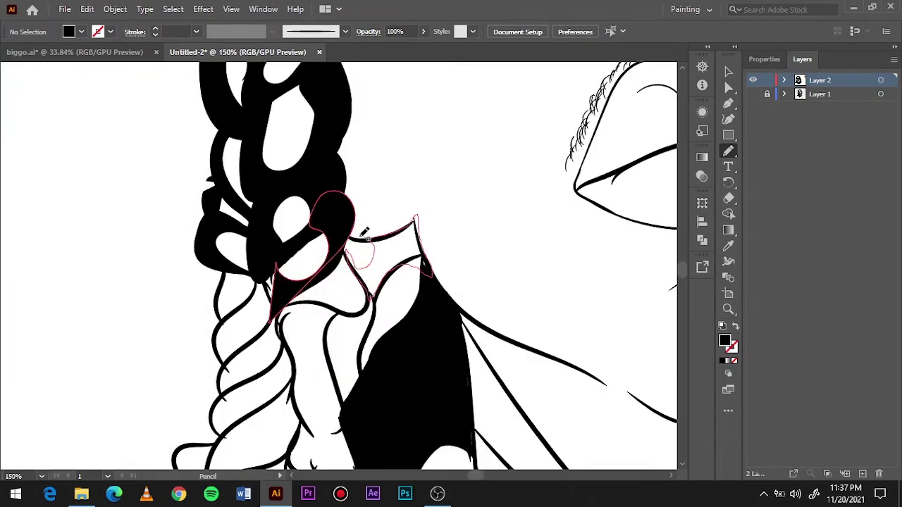
drag(363, 232, 349, 241)
scroll(281, 282, down, 3)
drag(211, 156, 203, 199)
drag(264, 167, 269, 161)
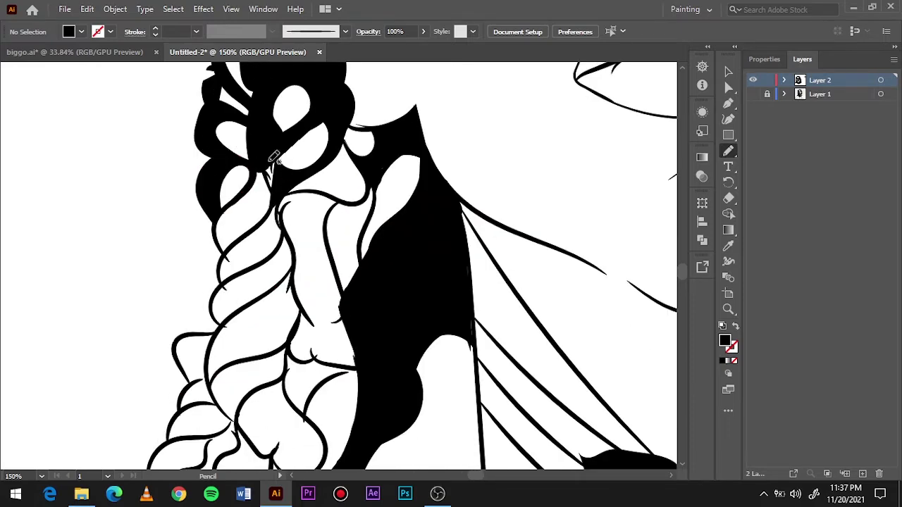
mouse_move(255, 213)
mouse_down()
mouse_move(255, 180)
mouse_move(211, 289)
mouse_up()
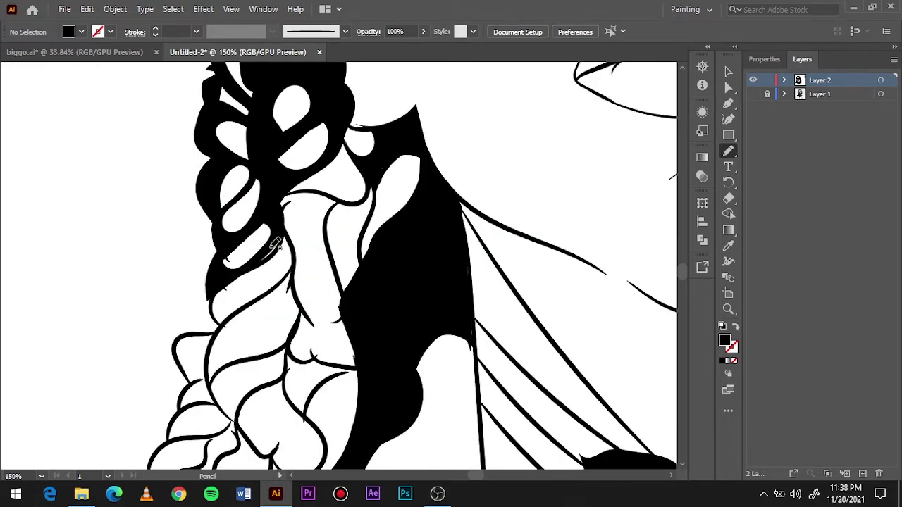
- Fill the lower braid sections and curled end loops solid black
mouse_move(321, 165)
mouse_down()
mouse_move(348, 201)
mouse_move(362, 191)
mouse_up()
mouse_move(303, 205)
mouse_down()
mouse_move(352, 288)
mouse_move(331, 310)
mouse_move(299, 295)
mouse_move(313, 312)
mouse_move(211, 372)
mouse_up()
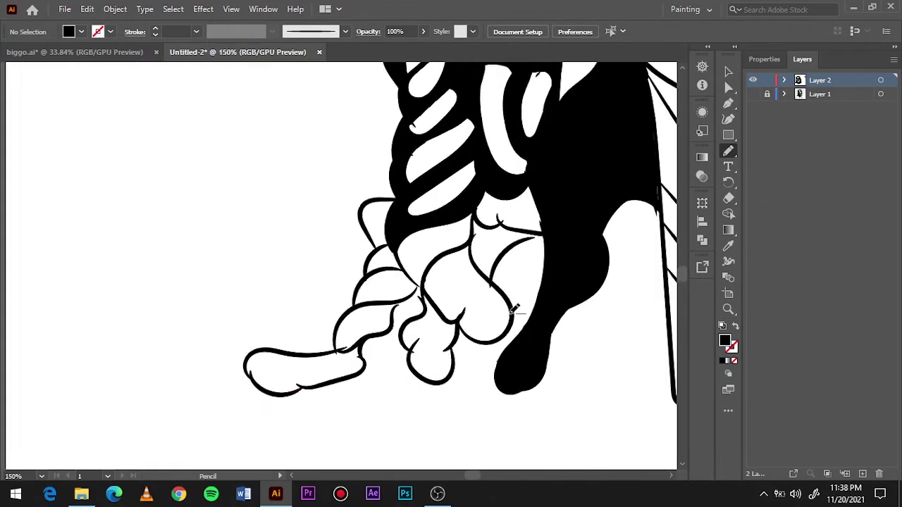
scroll(514, 310, up, 1)
mouse_move(344, 150)
mouse_down()
mouse_move(355, 208)
mouse_move(299, 278)
mouse_up()
drag(383, 295, 321, 234)
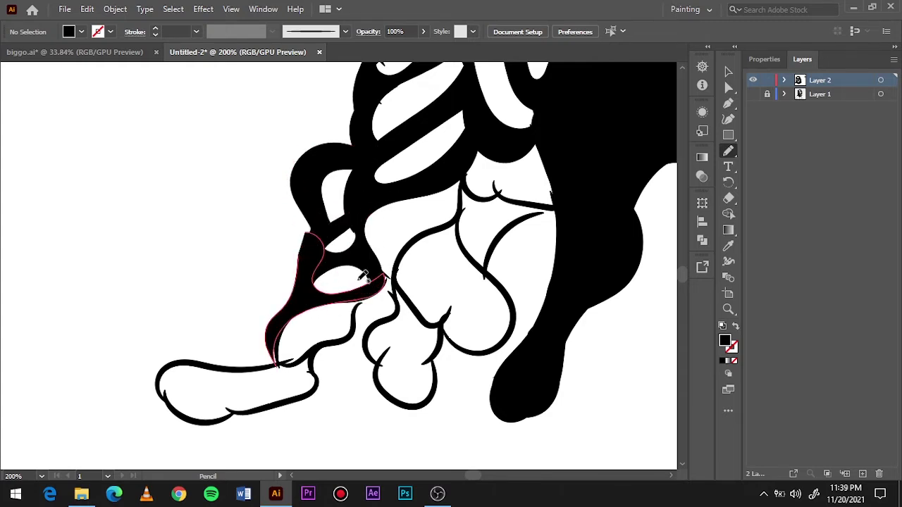
mouse_move(385, 282)
mouse_down()
mouse_move(303, 352)
mouse_move(212, 394)
mouse_up()
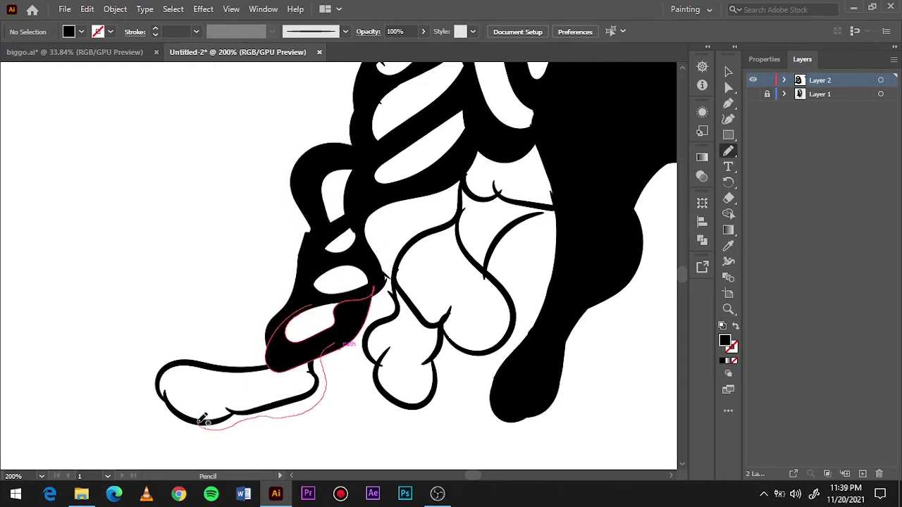
drag(372, 288, 308, 381)
drag(433, 177, 491, 134)
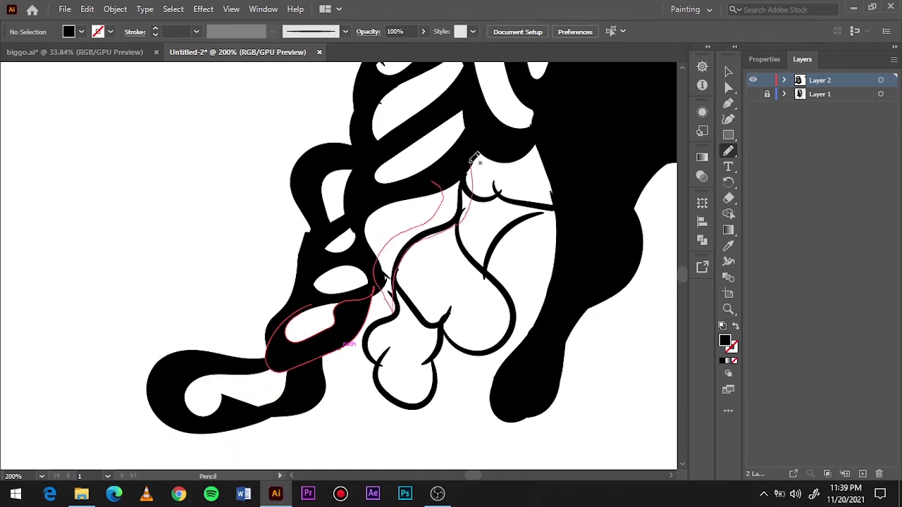
mouse_move(497, 204)
mouse_down()
mouse_move(405, 260)
mouse_move(395, 296)
mouse_move(464, 312)
mouse_move(403, 343)
mouse_up()
- Select all the portrait line art and expand its appearance
key(ctrl+0)
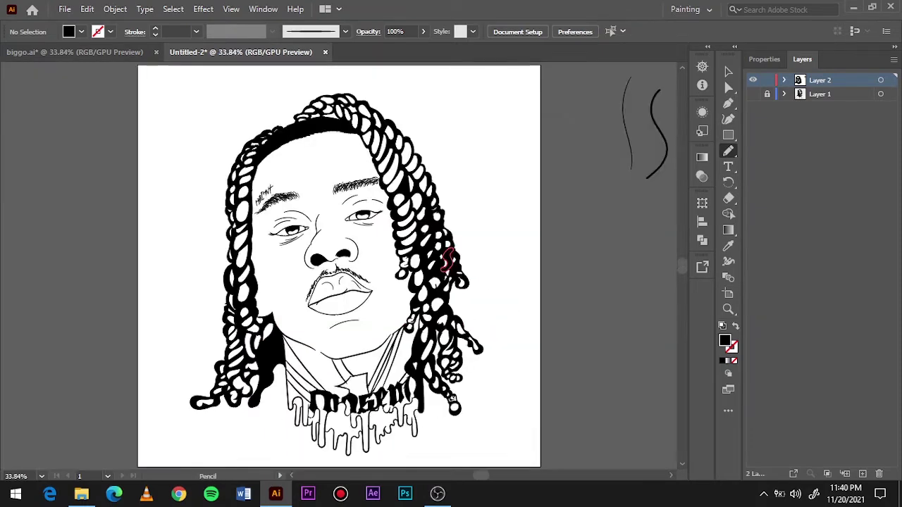
key(v)
key(ctrl+shift+w)
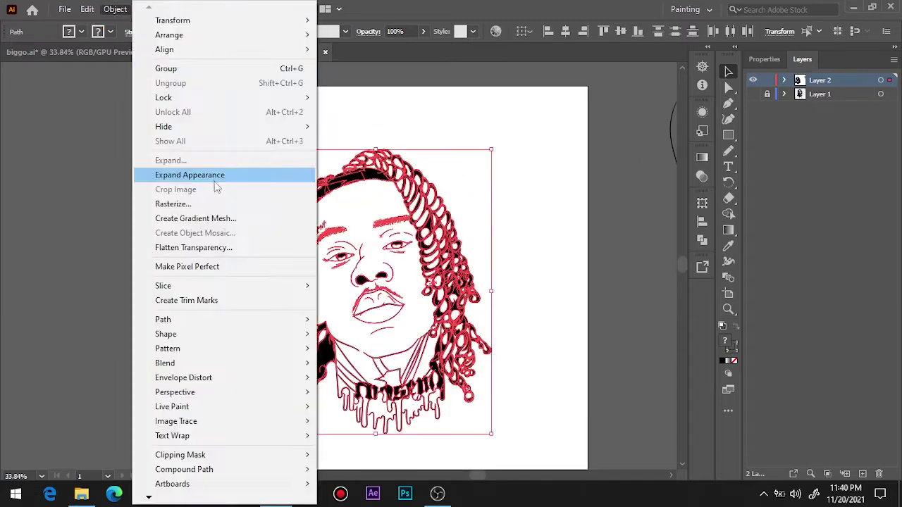
click(802, 60)
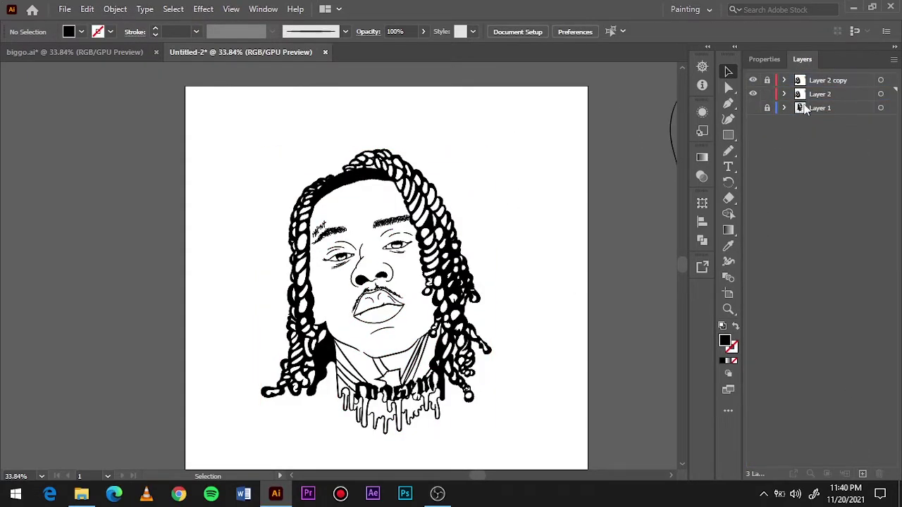
- Set the fill colour to the brownish-orange CE754E
double_click(722, 343)
click(584, 153)
click(670, 304)
click(589, 173)
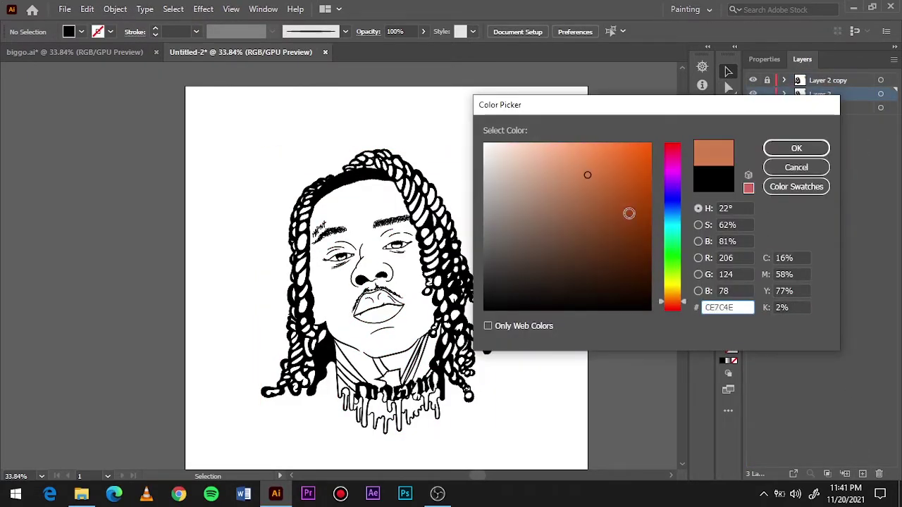
click(796, 148)
- Draw a CE754E rectangle covering the whole portrait area
key(m)
mouse_move(226, 144)
mouse_down()
mouse_move(477, 439)
mouse_move(518, 462)
mouse_up()
double_click(722, 343)
click(739, 148)
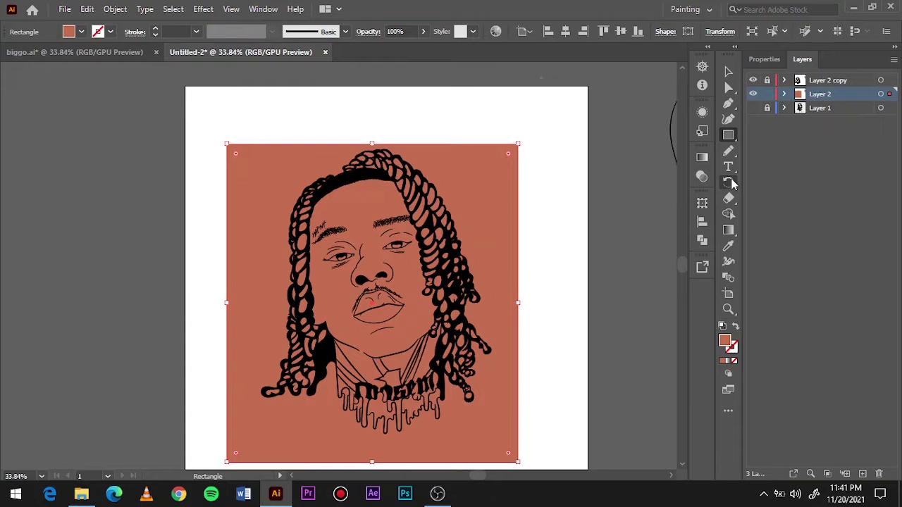
right_click(510, 181)
key(v)
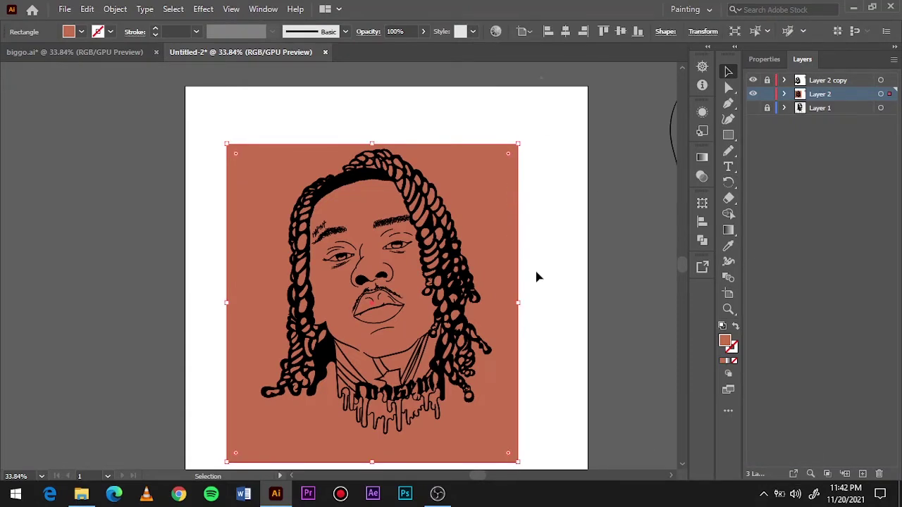
- Apply an Adjust Color Balance change to the artwork's blue, green and red values
scroll(411, 317, up, 1)
click(87, 9)
click(352, 329)
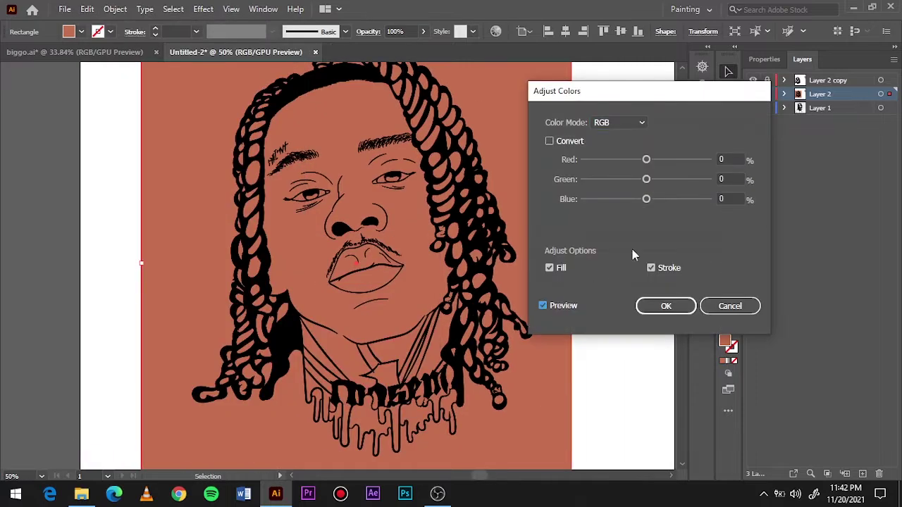
click(644, 199)
click(647, 179)
click(646, 159)
key(Return)
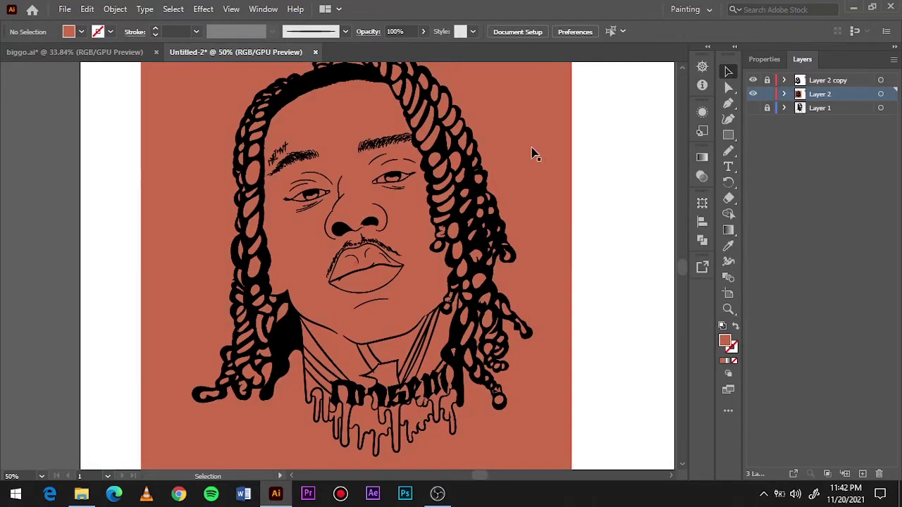
- Isolate the artwork group and delete the salmon background outside the portrait
click(764, 59)
right_click(530, 232)
click(566, 302)
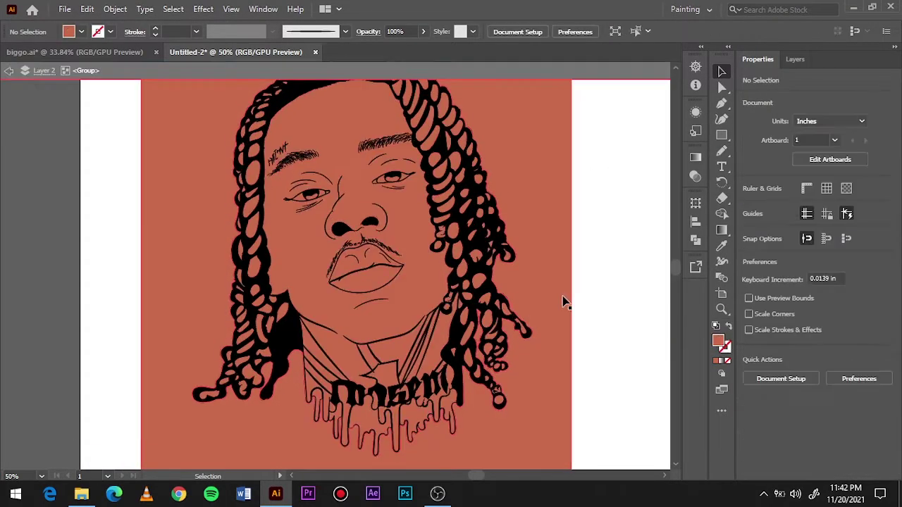
click(564, 302)
key(Delete)
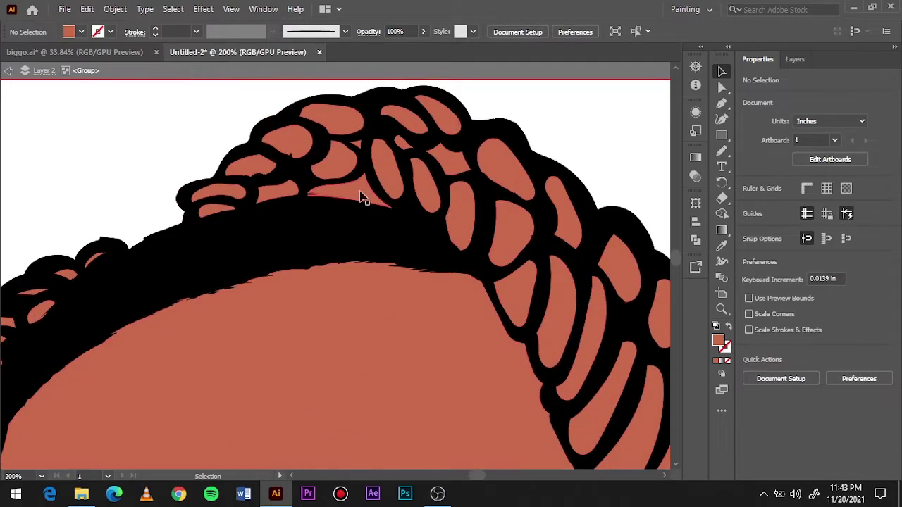
scroll(555, 205, down, 2)
scroll(451, 197, up, 8)
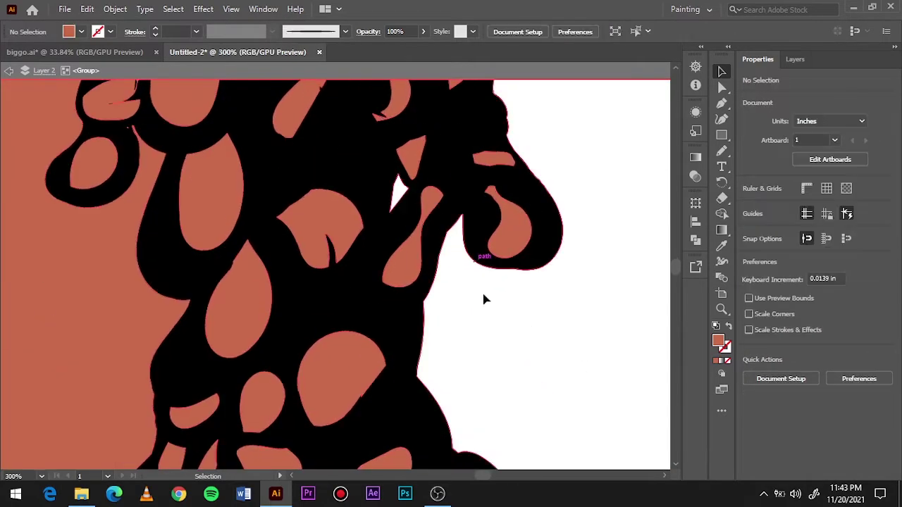
key(ctrl+0)
- Fill the lips shape with pink
click(795, 59)
scroll(784, 390, down, 5)
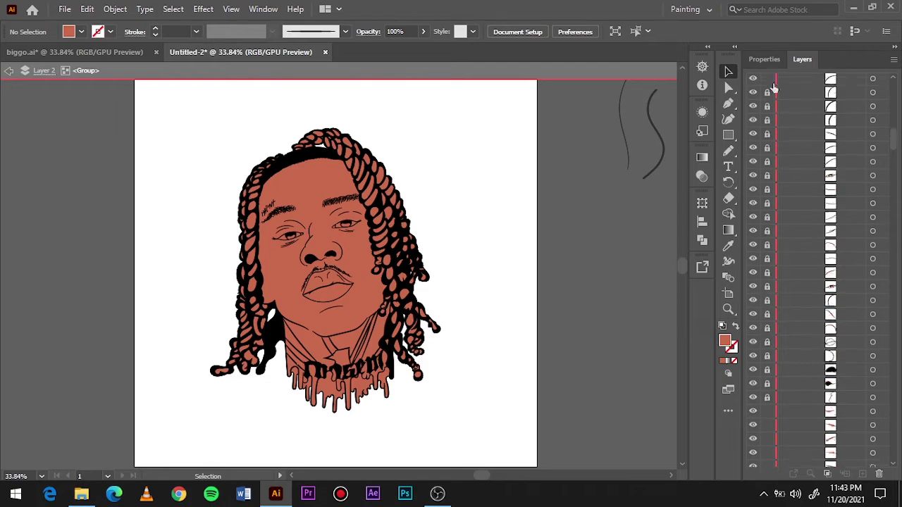
scroll(326, 316, up, 5)
click(337, 212)
double_click(724, 340)
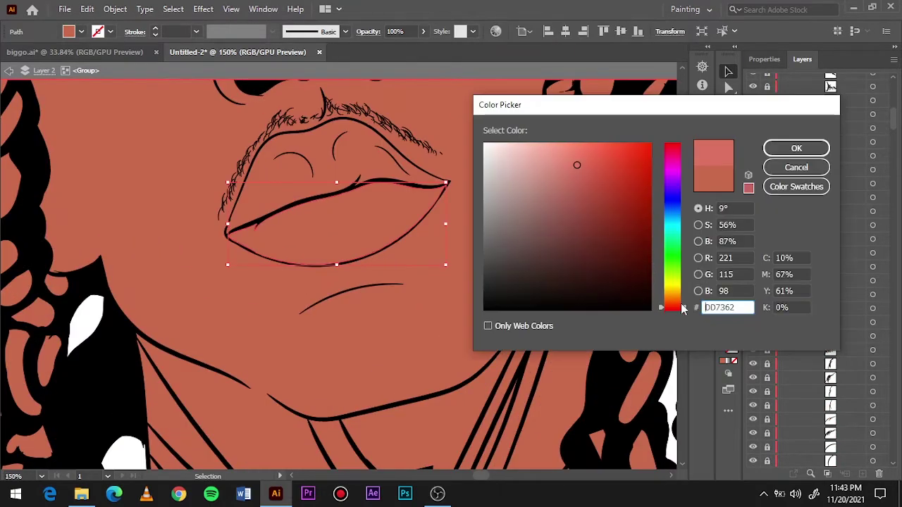
key(Return)
- Colour the eye white white and shift the iris fill to brown
double_click(737, 346)
click(794, 150)
scroll(354, 235, up, 5)
scroll(354, 236, up, 3)
click(458, 256)
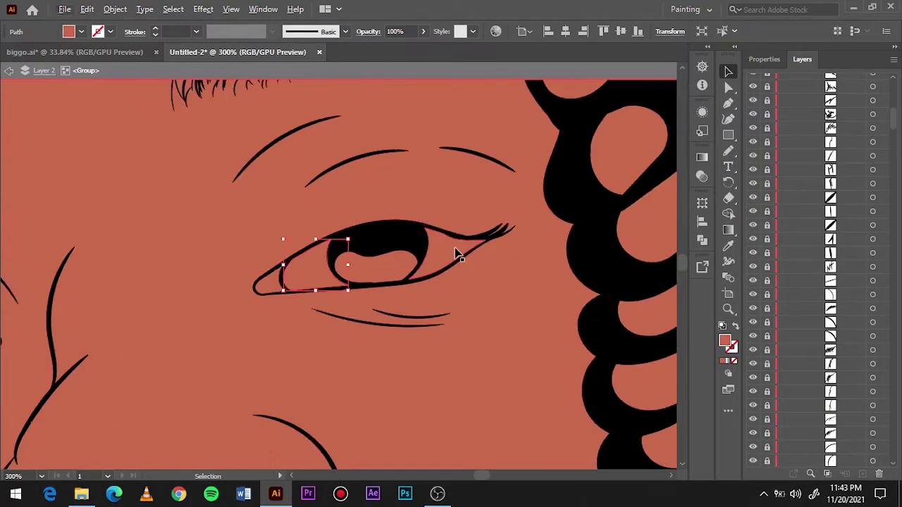
click(98, 373)
double_click(724, 341)
click(796, 148)
click(322, 332)
double_click(724, 340)
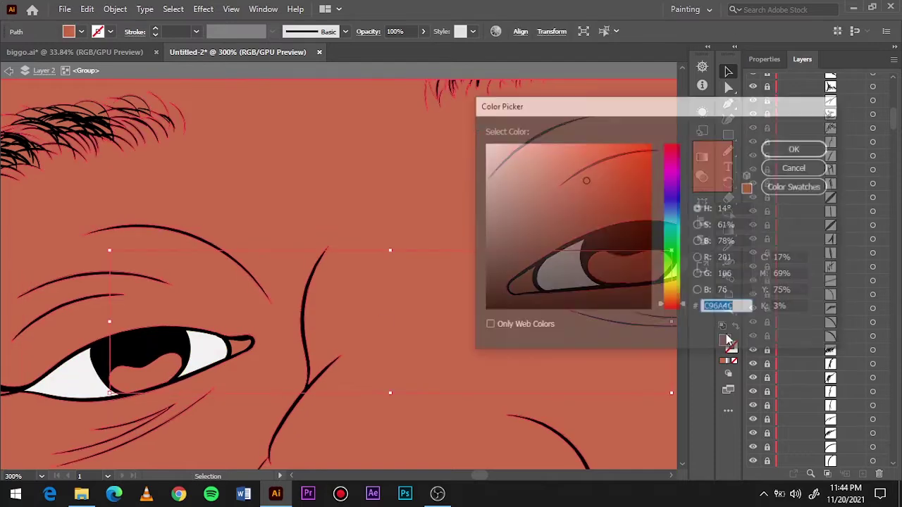
mouse_move(672, 211)
mouse_down()
mouse_move(676, 303)
mouse_move(684, 304)
mouse_up()
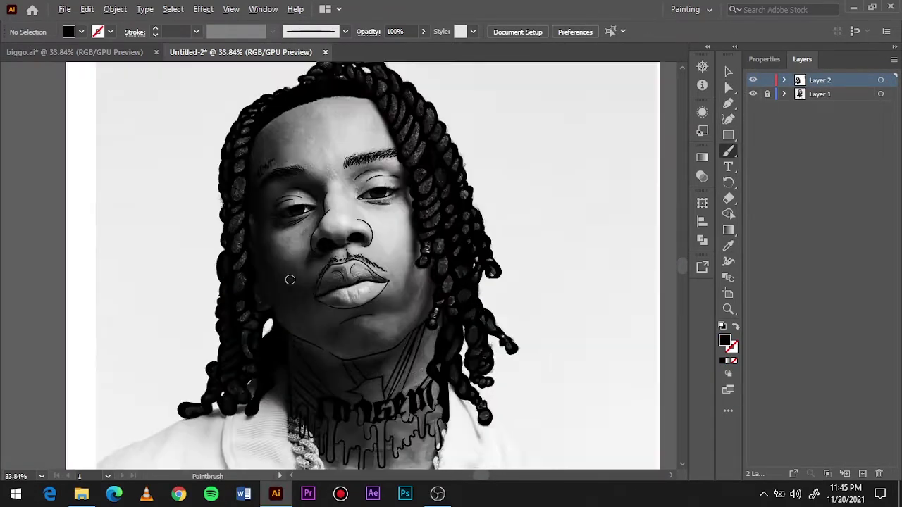
- Swap fill and stroke, then paint a new brush stroke over the face
scroll(290, 279, up, 4)
key(shift+x)
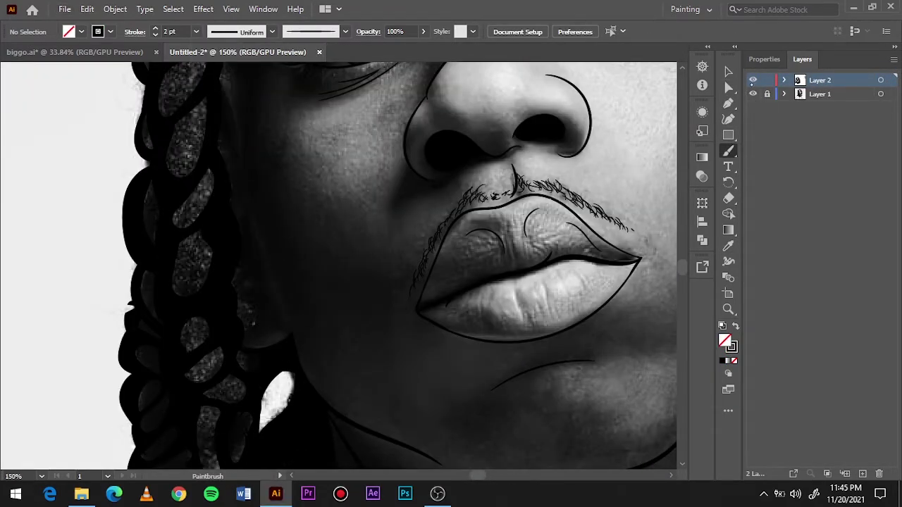
scroll(271, 243, up, 5)
drag(268, 349, 251, 279)
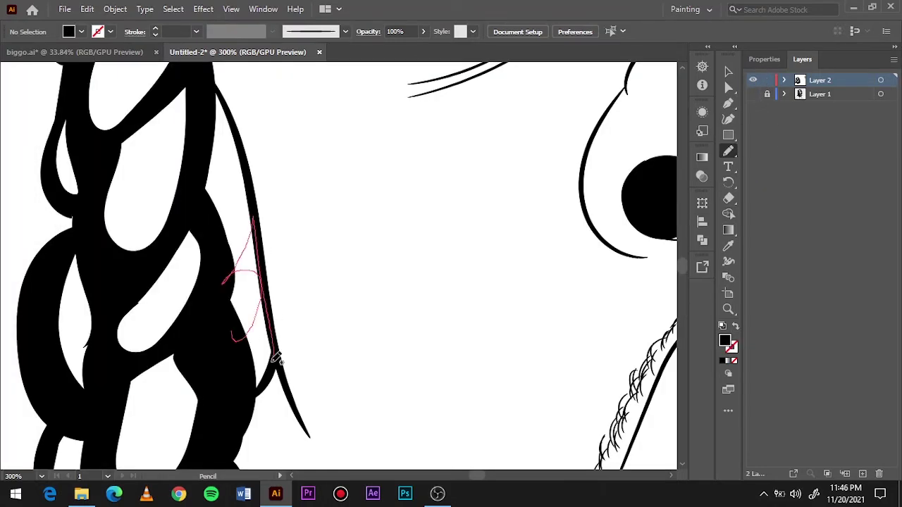
- Paint a filled black shape between the face strokes, then clear the selection
drag(276, 359, 237, 261)
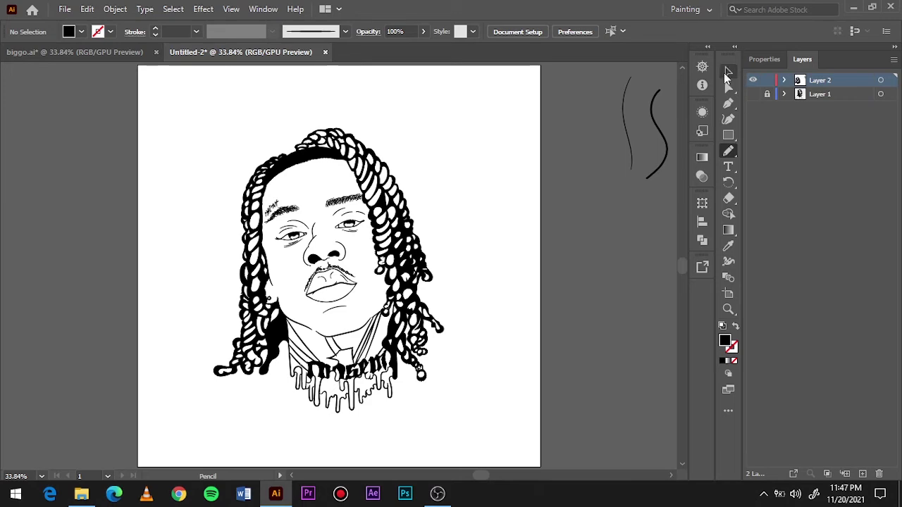
click(728, 72)
key(ctrl+a)
click(554, 147)
- Duplicate Layer 2 and draw a #CE8365 salmon rectangle over the whole portrait
drag(820, 79, 863, 474)
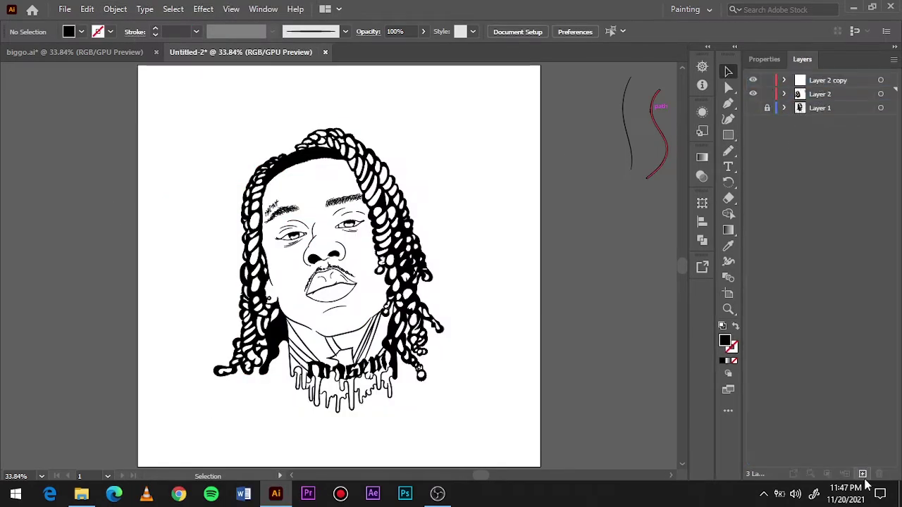
double_click(724, 341)
drag(563, 165, 570, 174)
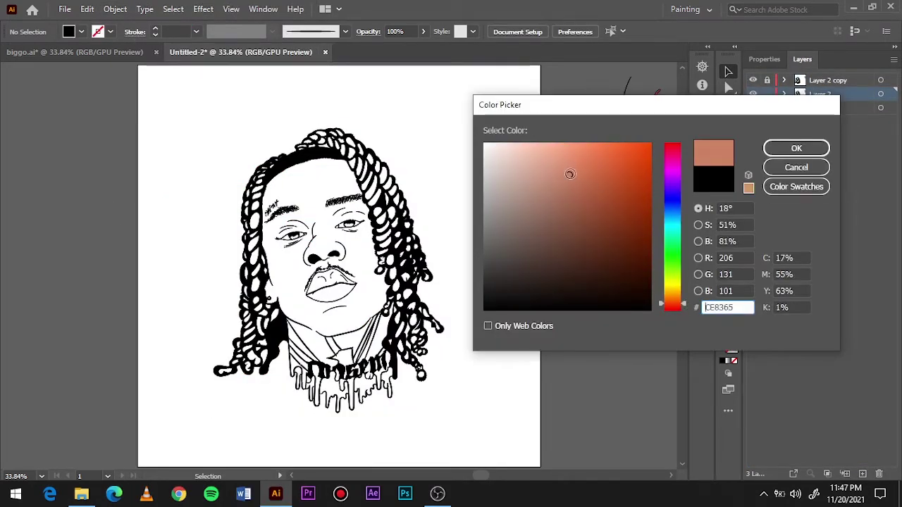
key(Return)
key(m)
drag(470, 114, 195, 433)
- Lower the rectangle's blue and green values with Adjust Color Balance
key(ctrl+equal)
click(371, 274)
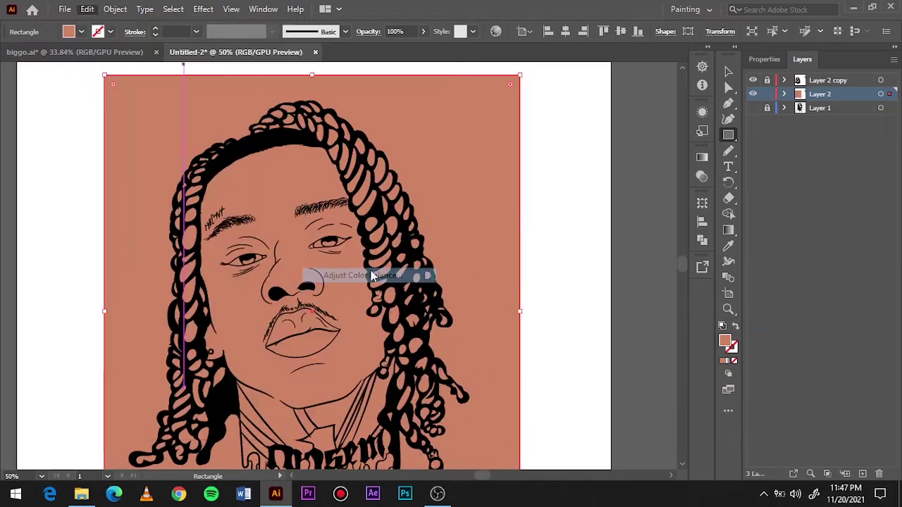
drag(646, 200, 643, 181)
key(Return)
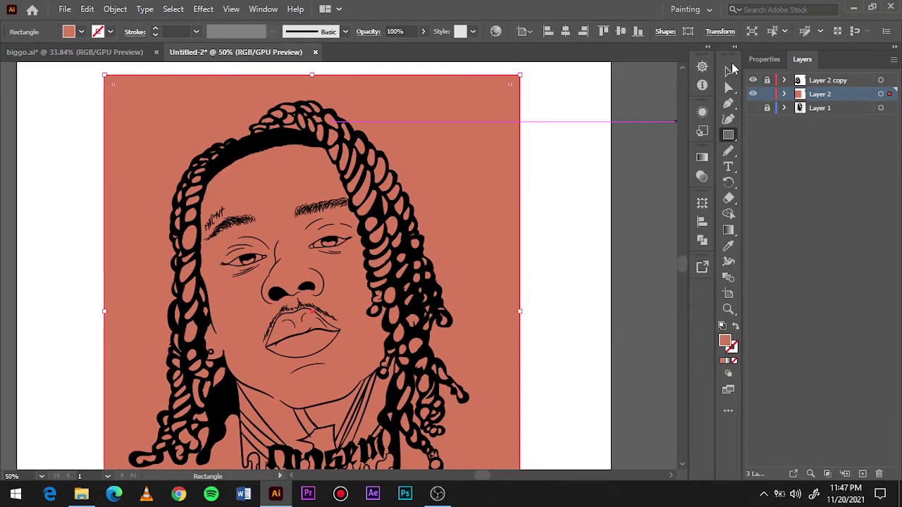
- Select the rectangle with the artwork and clip the salmon fill to the portrait outline
key(ctrl+minus)
right_click(415, 191)
click(496, 238)
click(481, 203)
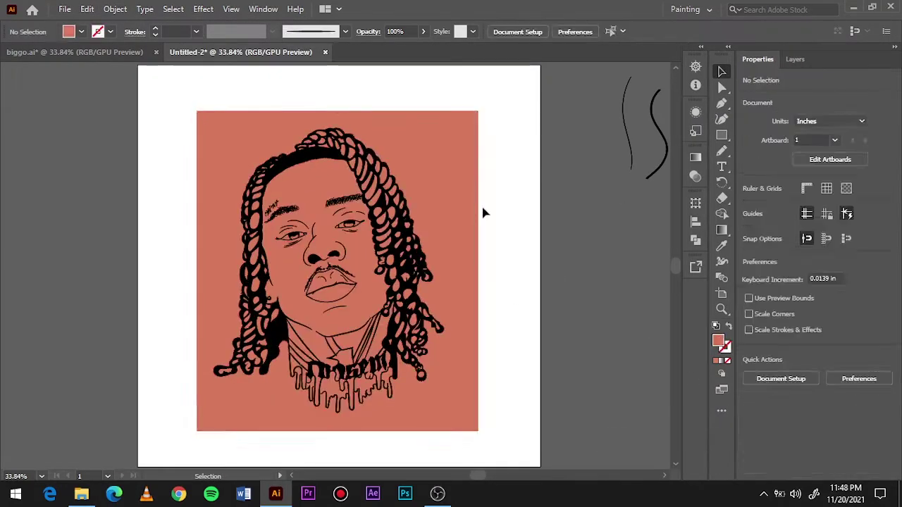
click(795, 59)
- Fill the lips with pink
scroll(782, 212, up, 10)
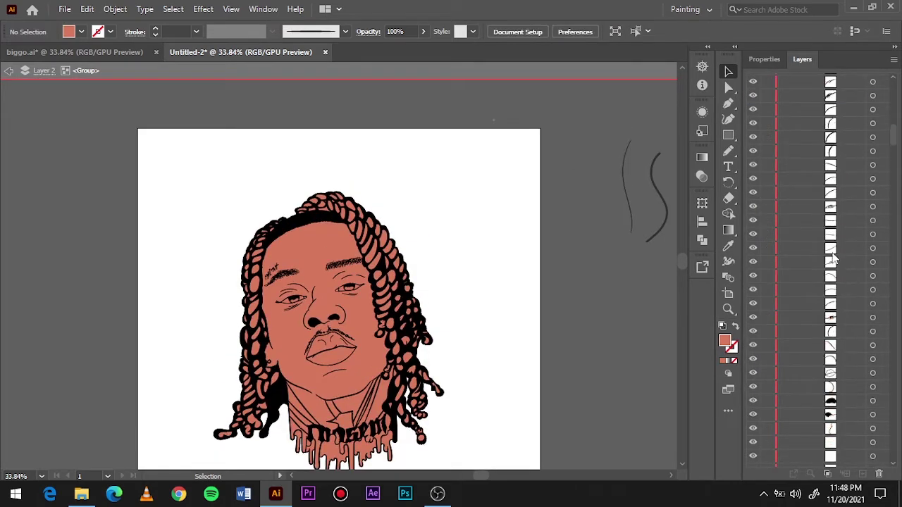
scroll(381, 271, down, 1)
click(332, 303)
key(ctrl+plus)
key(ctrl+plus)
key(ctrl+plus)
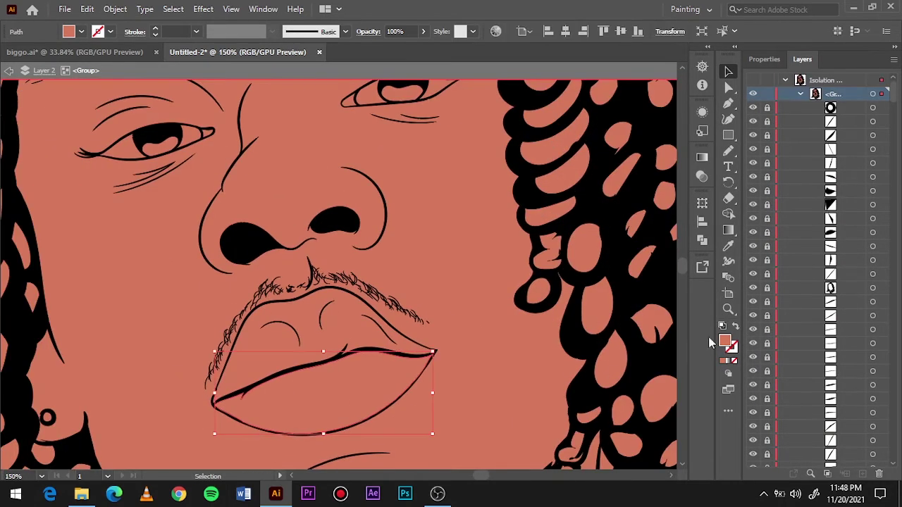
double_click(724, 340)
click(797, 148)
double_click(724, 340)
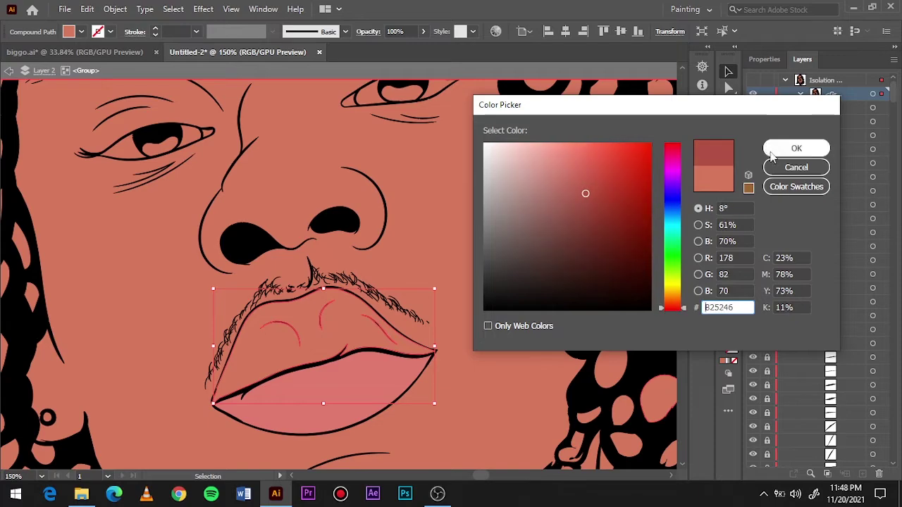
click(797, 148)
- Fill the irises with dark brown #59261E
scroll(338, 275, up, 3)
key(ctrl+plus)
key(ctrl+plus)
click(106, 317)
double_click(724, 346)
click(587, 221)
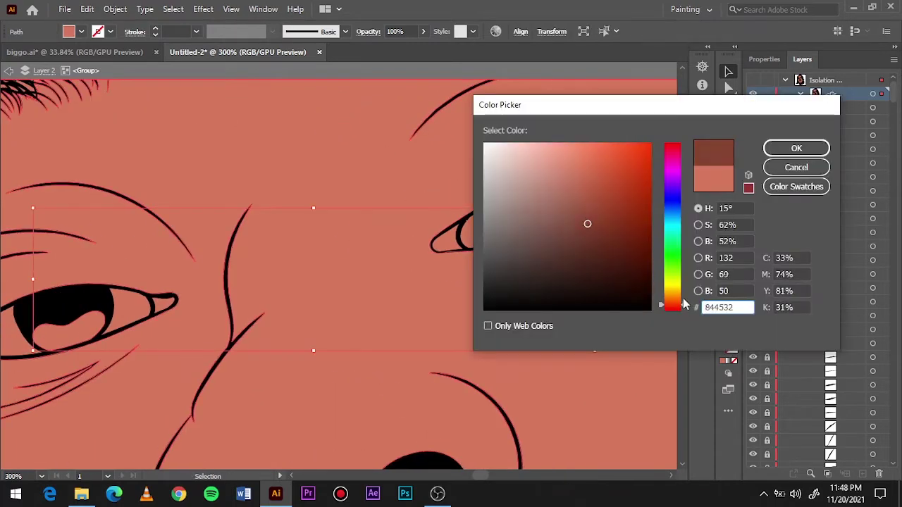
click(594, 236)
click(564, 203)
key(Return)
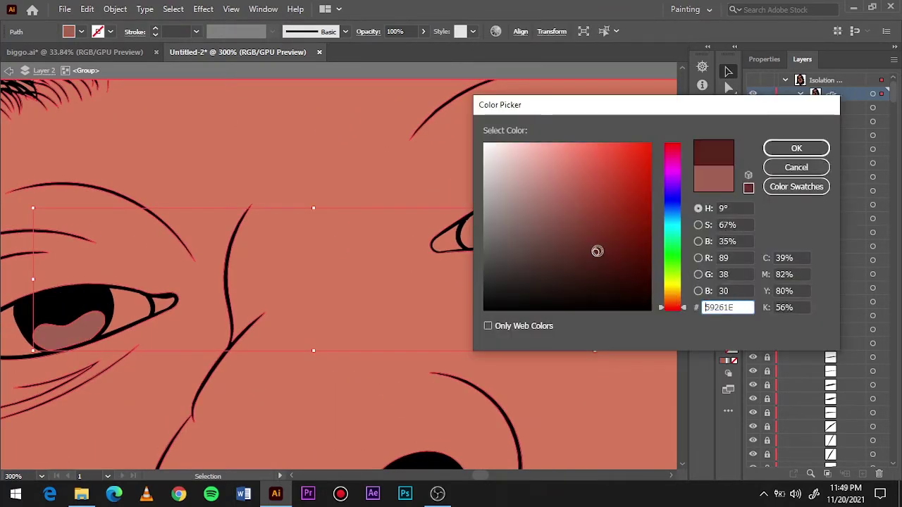
key(Return)
- Fill the eye whites with white
scroll(338, 274, left, 3)
click(225, 310)
double_click(724, 341)
key(Return)
scroll(338, 275, right, 2)
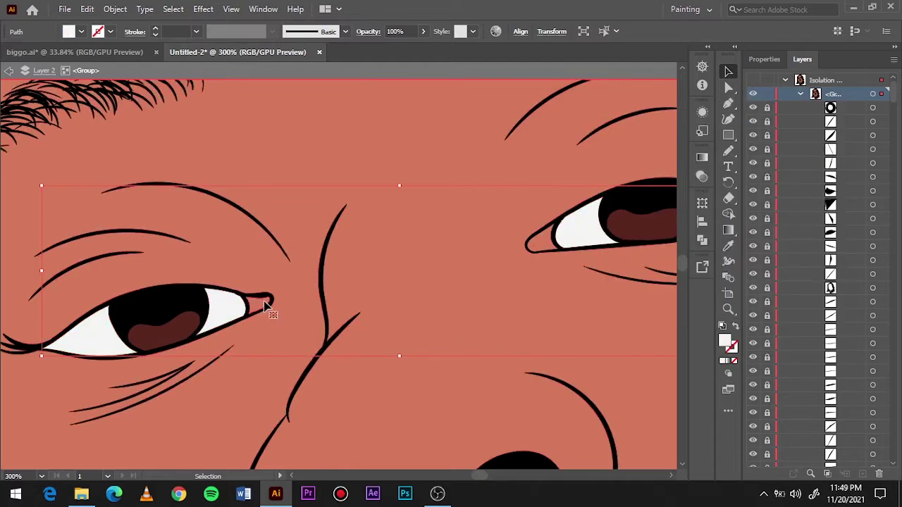
scroll(338, 275, right, 3)
key(ctrl+minus)
key(ctrl+minus)
key(ctrl+minus)
scroll(379, 259, down, 5)
scroll(298, 186, up, 5)
- Pick the orange #FFA14D for the earring's fill
click(278, 219)
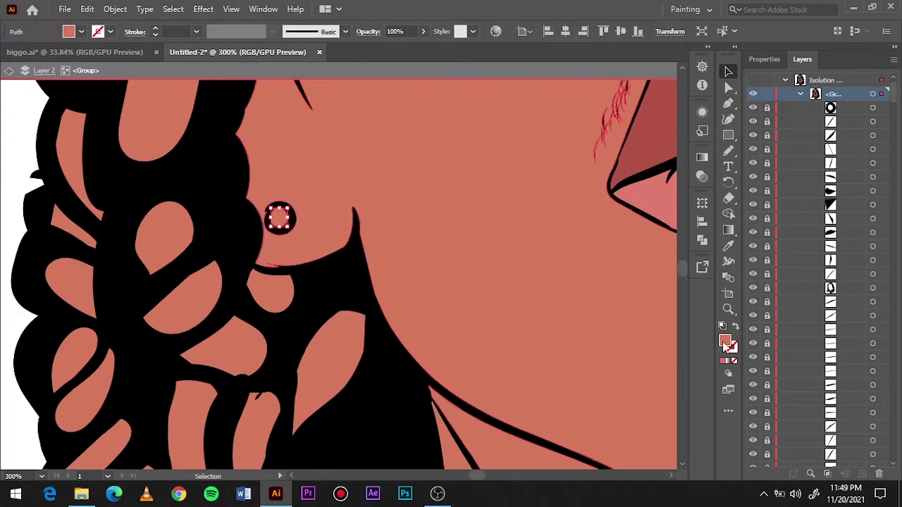
double_click(724, 341)
click(596, 181)
click(600, 143)
- Confirm the orange earring, then apply a white-to-black gradient swatch to the neck stripe
click(768, 148)
key(ctrl+minus)
scroll(261, 316, down, 5)
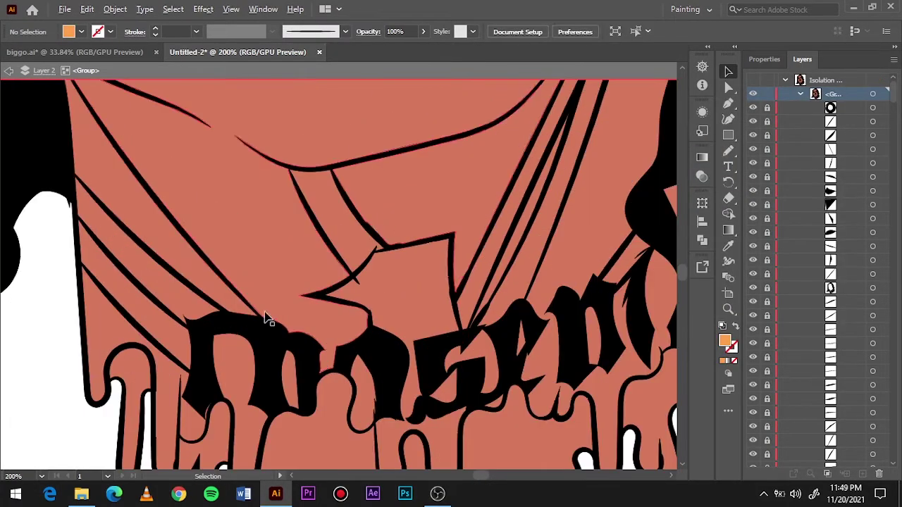
click(262, 317)
click(81, 32)
click(8, 82)
- Angle the stripe's gradient diagonally and sample the coral skin colour into its left stop
key(g)
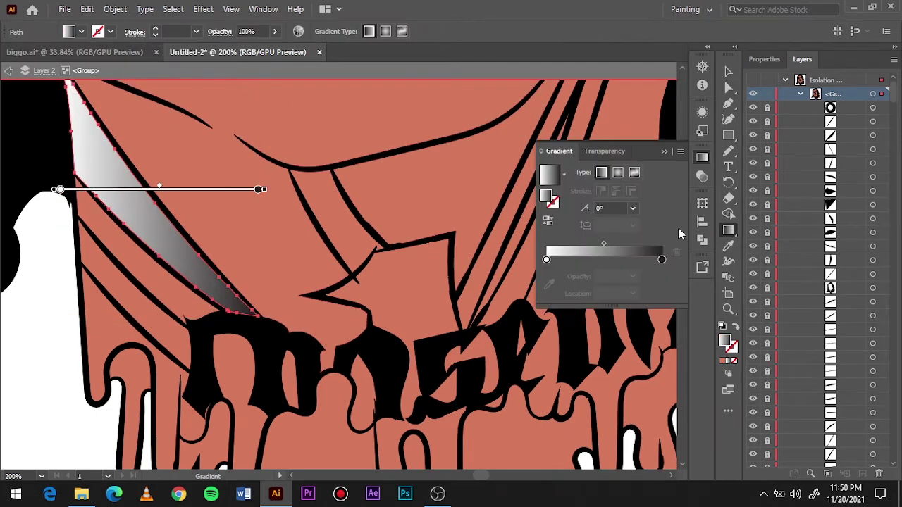
drag(110, 238, 247, 91)
drag(179, 164, 150, 198)
click(546, 260)
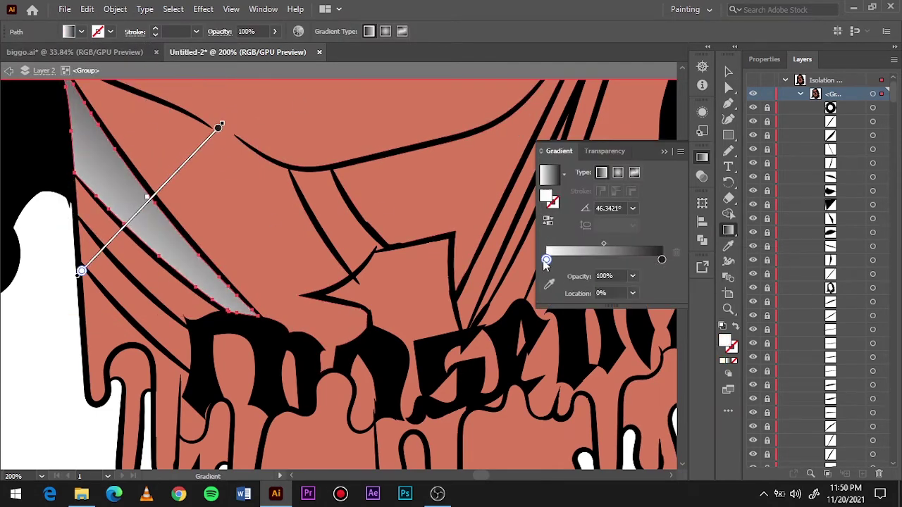
click(549, 284)
key(Escape)
key(v)
- Deselect the stripe and zoom out to view the whole coloured portrait
scroll(459, 201, up, 1)
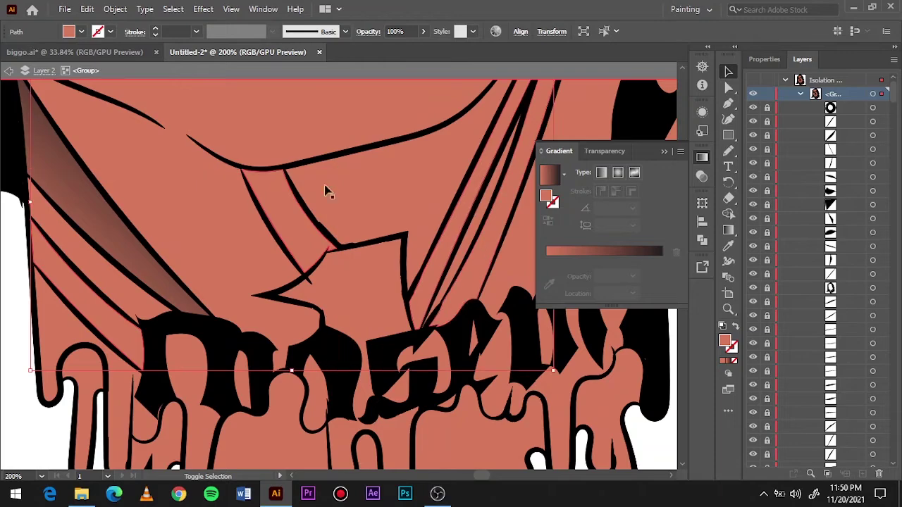
scroll(471, 293, up, 1)
click(471, 292)
key(.)
key(ctrl+shift+a)
key(ctrl+0)
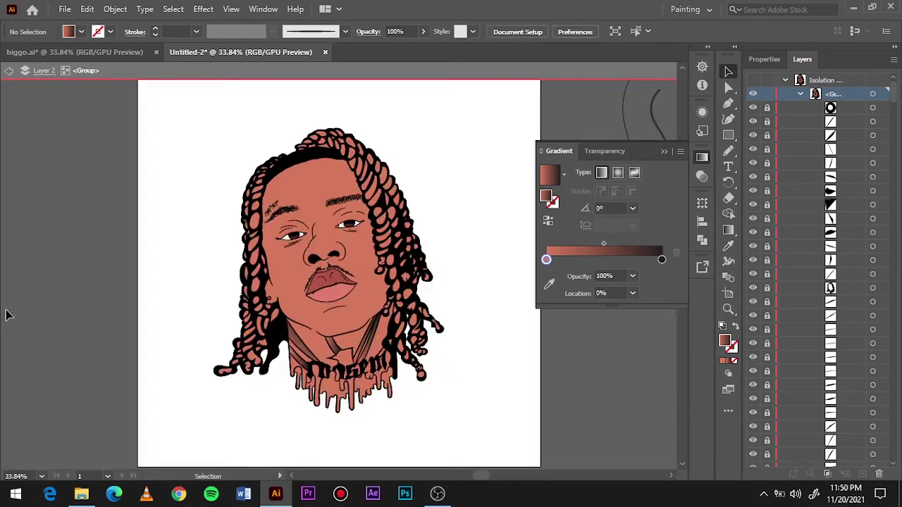
scroll(295, 391, up, 3)
scroll(294, 390, up, 2)
- Fill the neck drips with dark brown and fit the portrait in view
double_click(724, 341)
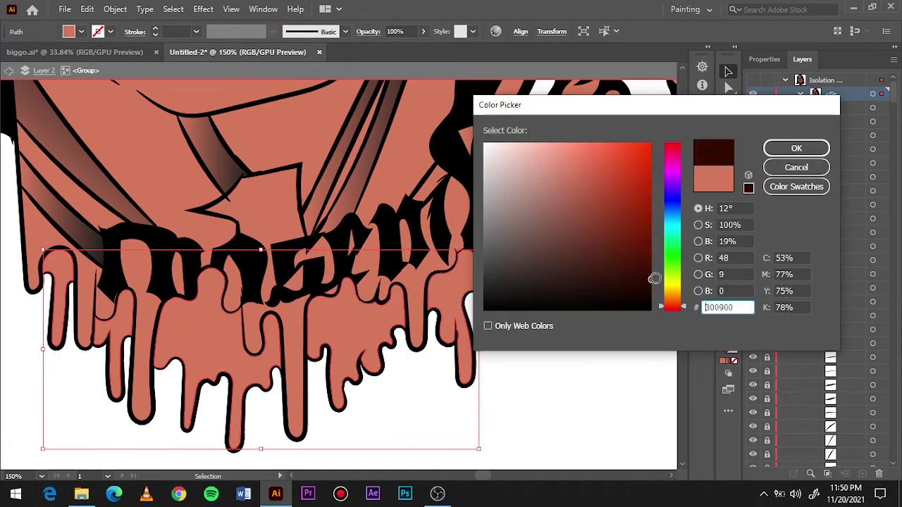
key(Return)
click(572, 418)
key(ctrl+0)
scroll(235, 373, up, 3)
- Recolour a small salmon hair shape to deep brown 2D0F0D in the Color Picker
click(208, 367)
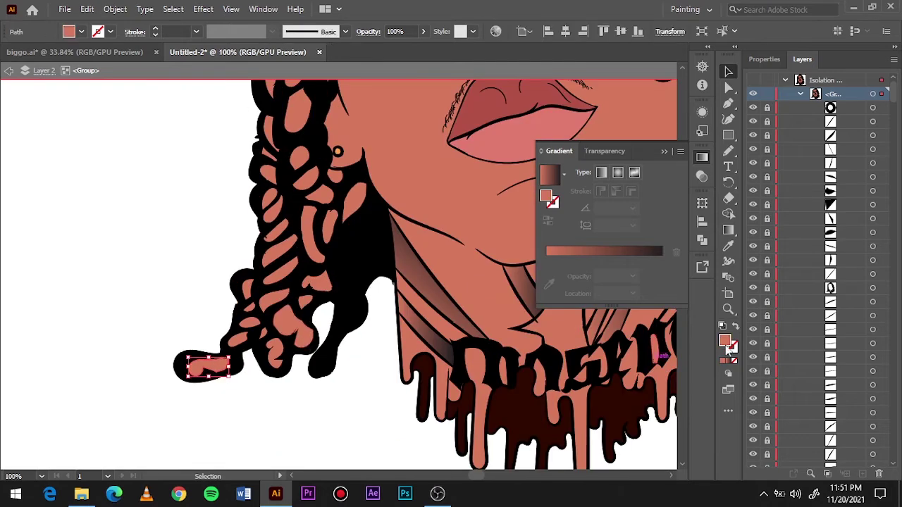
double_click(724, 341)
drag(565, 262, 550, 262)
click(603, 280)
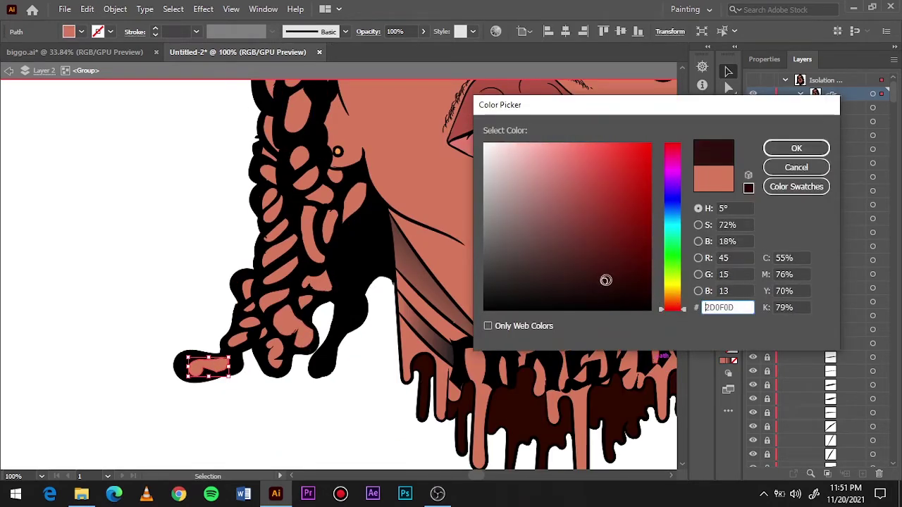
key(Return)
click(245, 384)
click(208, 366)
double_click(725, 341)
key(Return)
scroll(240, 334, up, 2)
- Copy the dark brown onto several salmon shapes in the lower braid
click(310, 370)
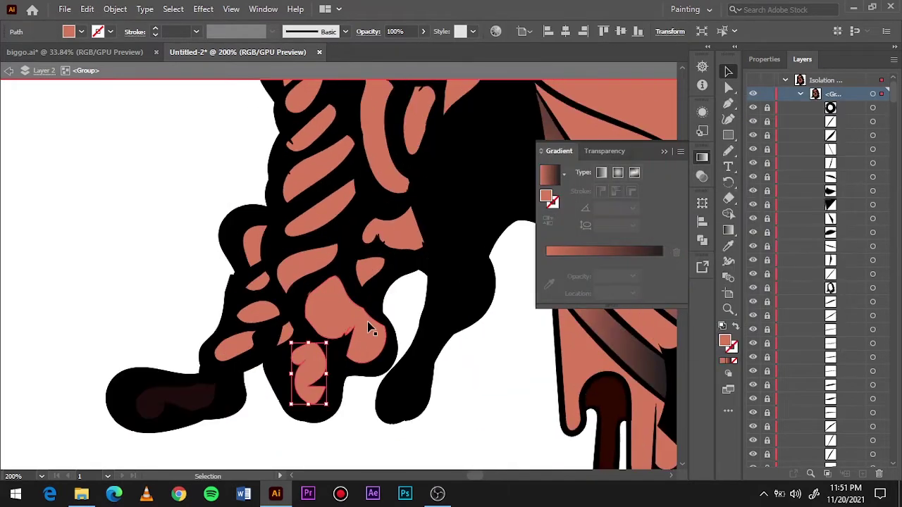
shift+click(261, 310)
scroll(261, 261, up, 2)
scroll(368, 262, down, 2)
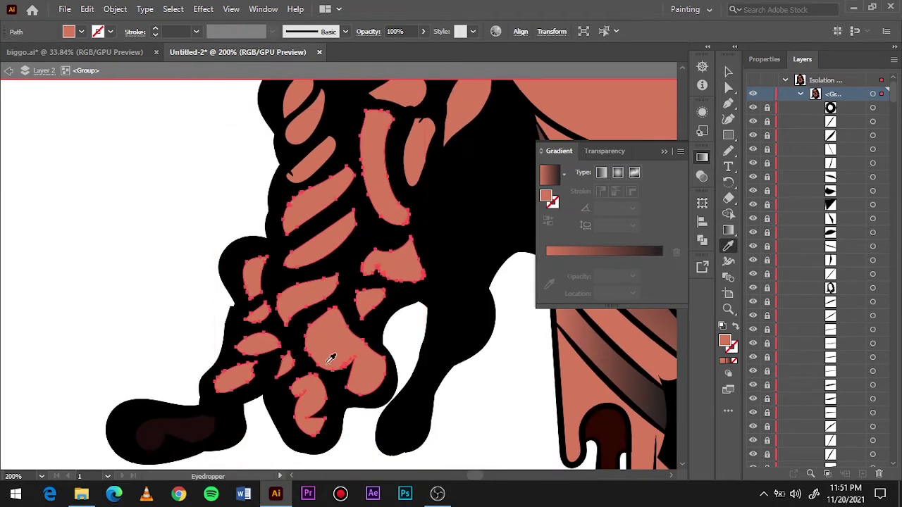
click(332, 358)
click(517, 336)
scroll(434, 248, up, 3)
scroll(422, 254, up, 2)
- Select the remaining salmon shapes along the left braid up to the top
click(379, 272)
shift+click(303, 282)
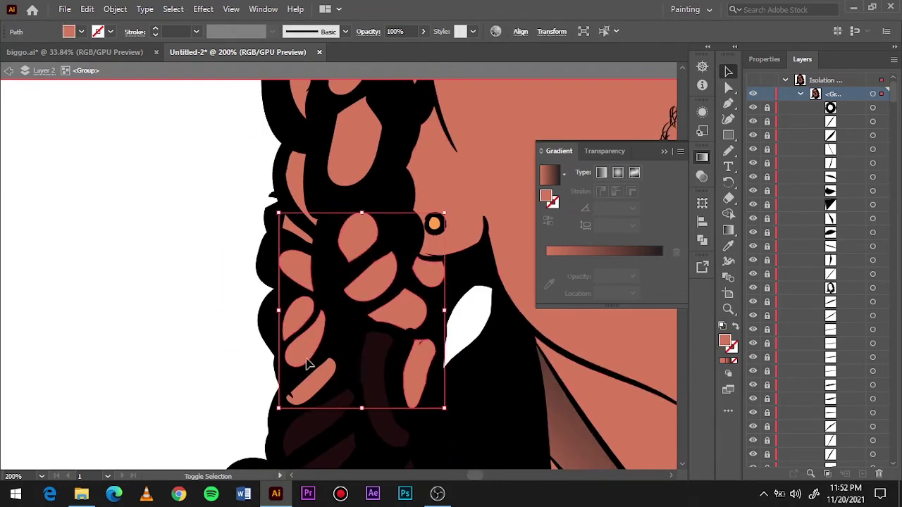
scroll(384, 305, up, 3)
scroll(406, 265, up, 1)
scroll(407, 265, up, 3)
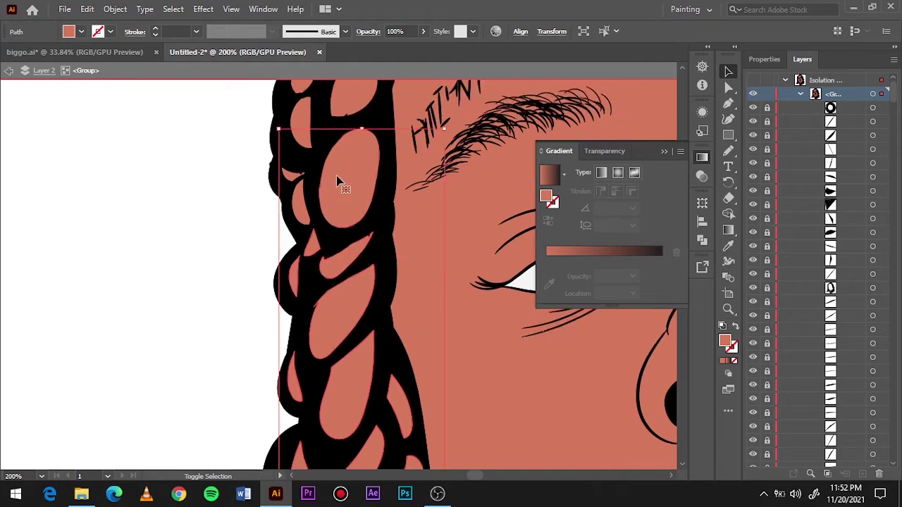
scroll(338, 212, up, 3)
shift+click(334, 195)
scroll(334, 195, up, 3)
shift+click(479, 211)
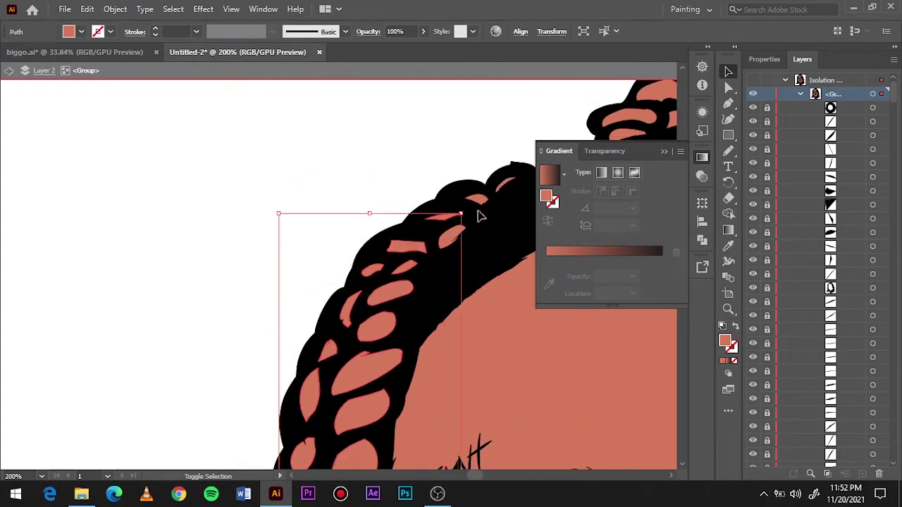
shift+click(507, 196)
- Eyedropper the dark brown onto the selected left braid shapes
key(ctrl+minus)
key(i)
scroll(530, 331, down, 5)
click(729, 71)
click(211, 211)
key(ctrl+minus)
key(ctrl+minus)
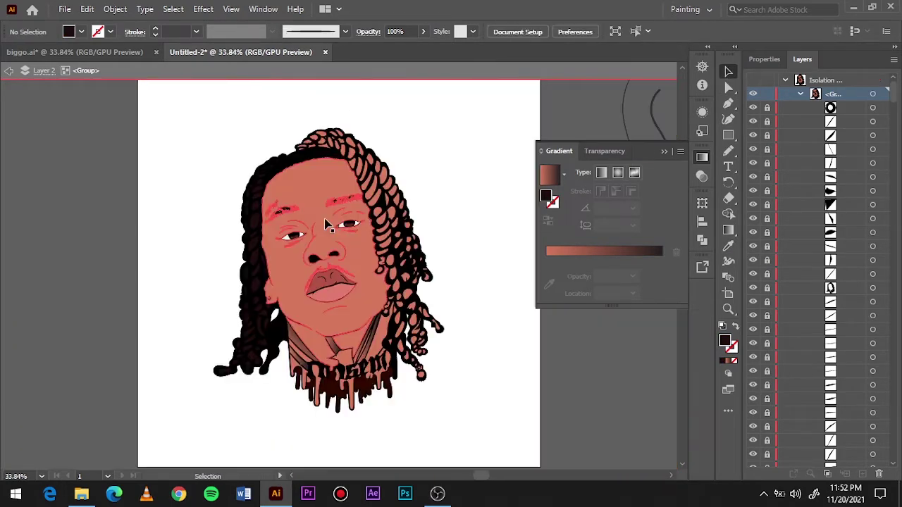
alt+scroll(318, 164, up, 3)
- Eyedropper dark brown onto the salmon top braid strands
scroll(359, 240, down, 2)
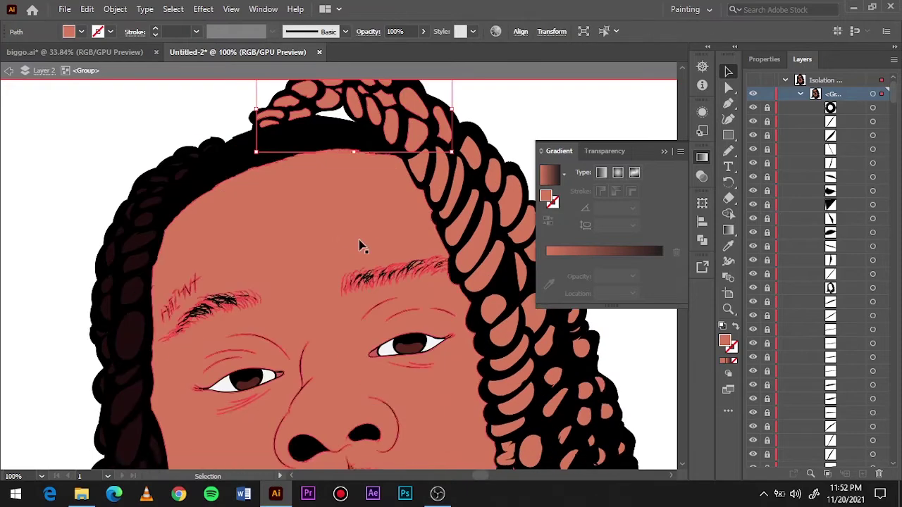
scroll(359, 240, down, 2)
scroll(493, 176, up, 1)
scroll(610, 112, right, 3)
click(394, 155)
key(i)
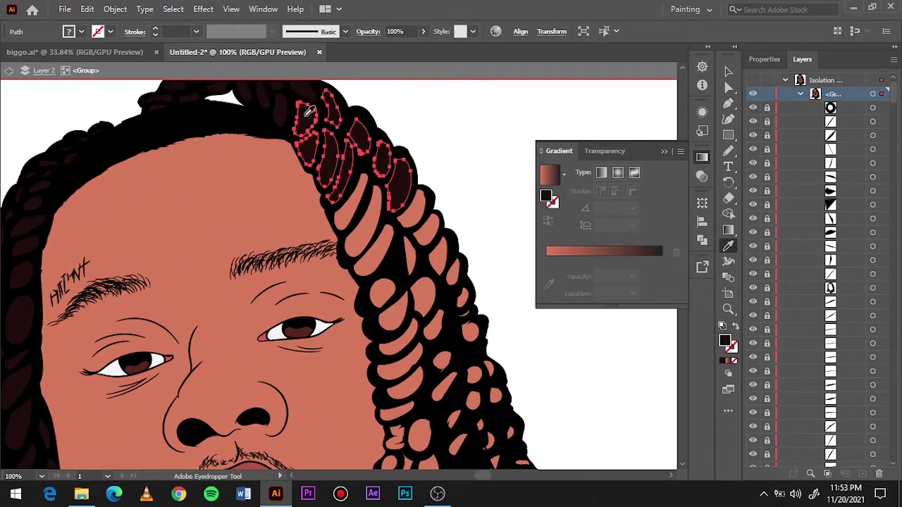
scroll(489, 148, down, 2)
scroll(489, 148, down, 3)
scroll(476, 110, right, 2)
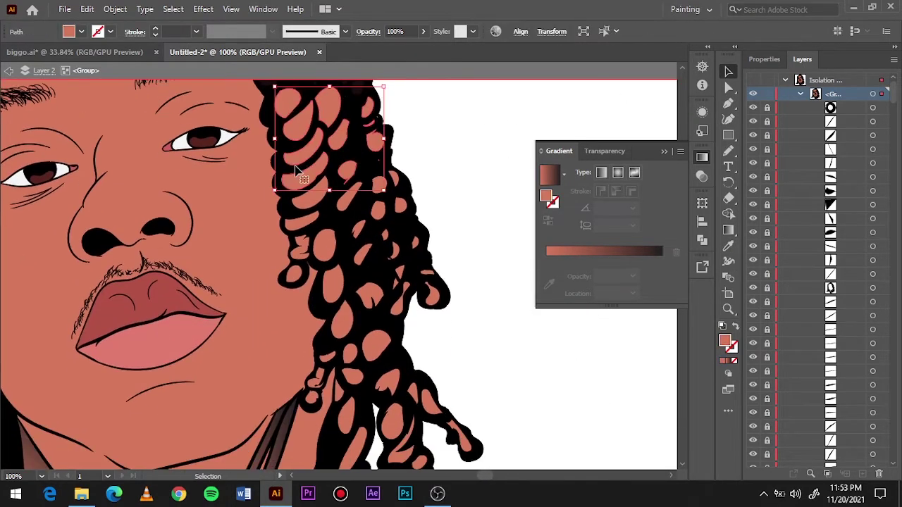
click(729, 72)
click(436, 252)
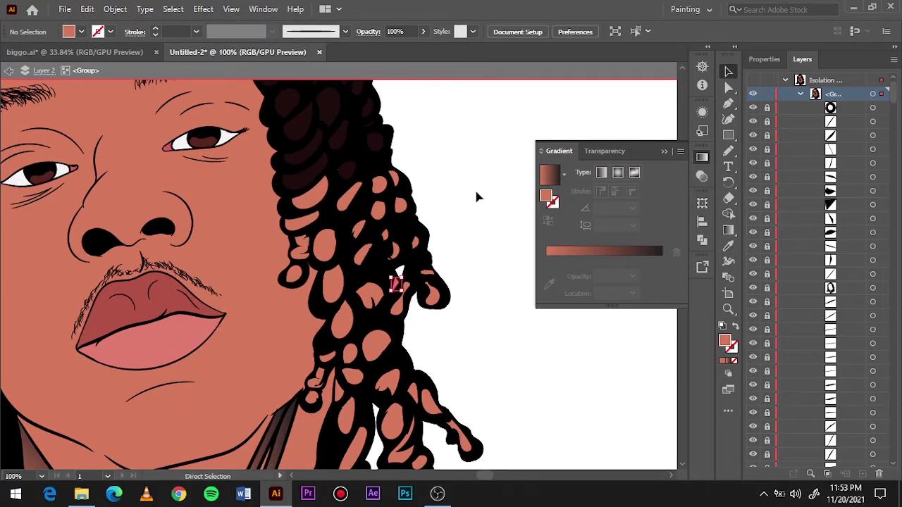
- Fill the salmon shapes in the right braids with dark maroon
click(384, 176)
key(i)
click(324, 98)
scroll(338, 267, down, 3)
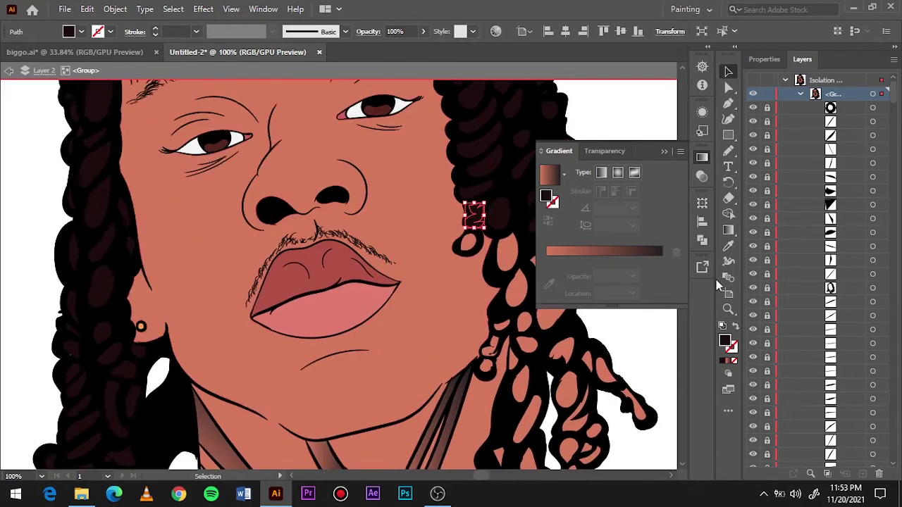
scroll(282, 282, down, 4)
scroll(241, 296, down, 2)
scroll(211, 275, up, 5)
scroll(212, 275, down, 5)
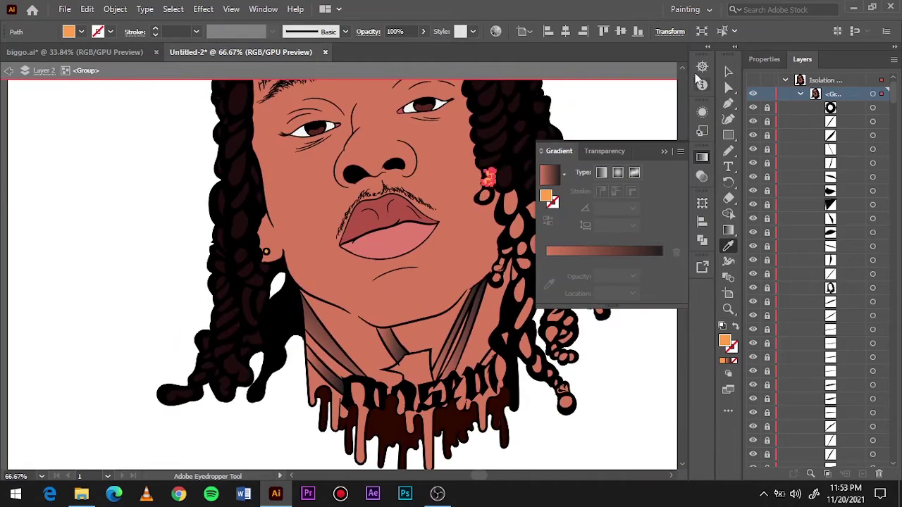
- Select small braid pieces near the braid tips for orange highlights
key(v)
scroll(423, 296, up, 3)
click(426, 310)
scroll(426, 310, up, 3)
click(496, 155)
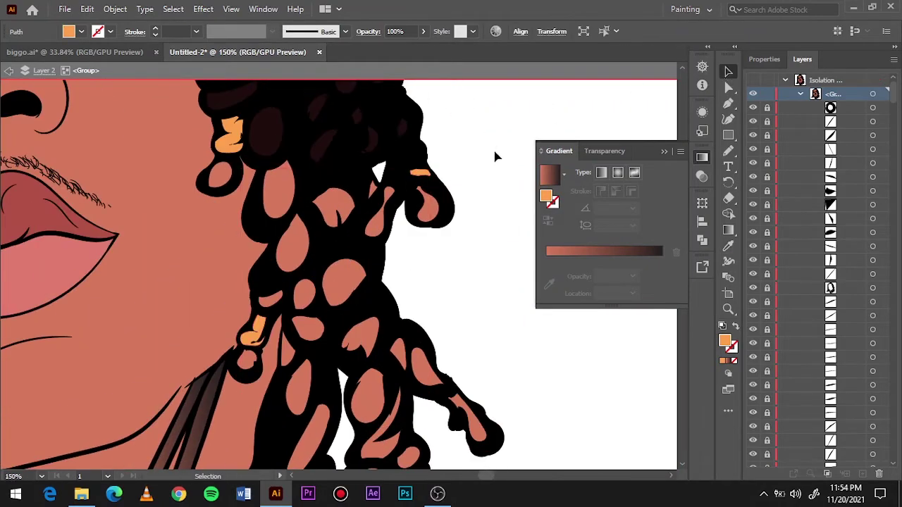
scroll(260, 370, up, 3)
scroll(224, 359, up, 2)
click(224, 356)
key(alt+space)
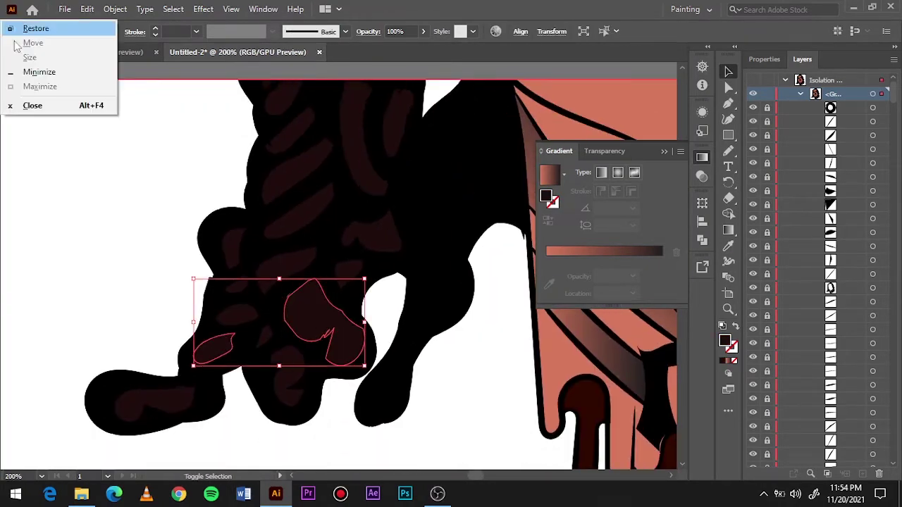
scroll(383, 312, down, 3)
scroll(528, 328, up, 3)
- Eyedropper the orange highlight colour onto two small braid pieces
key(i)
click(501, 337)
scroll(423, 296, right, 3)
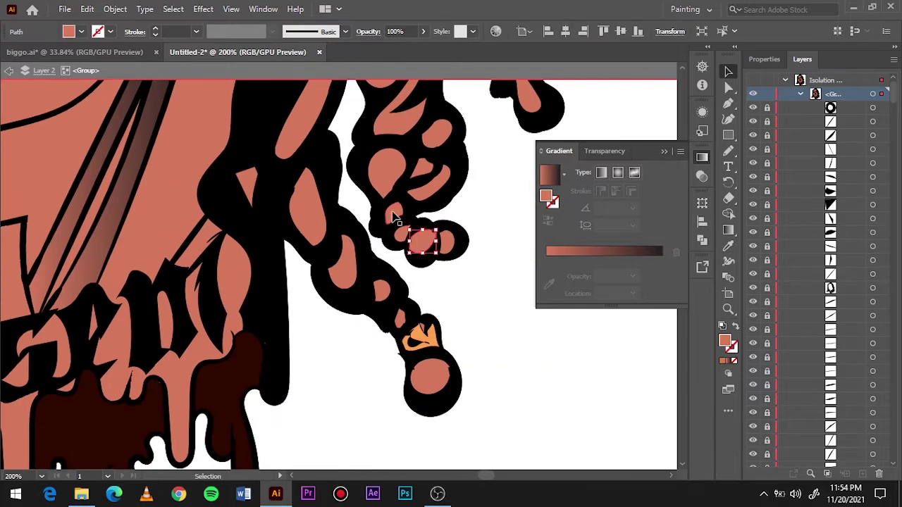
alt+click(392, 211)
alt+click(423, 167)
scroll(423, 282, down, 2)
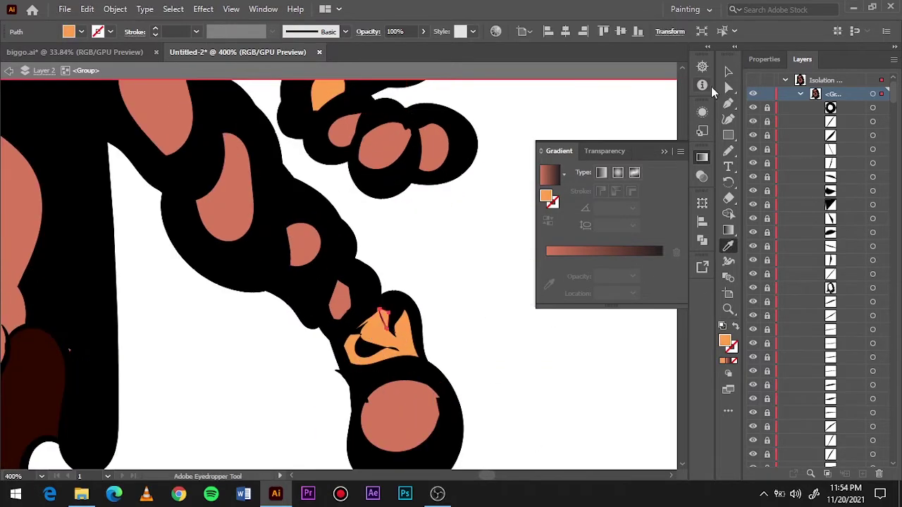
- Turn a stray orange braid piece back to dark
click(728, 72)
scroll(211, 318, down, 3)
scroll(207, 373, up, 3)
click(204, 374)
key(ctrl+z)
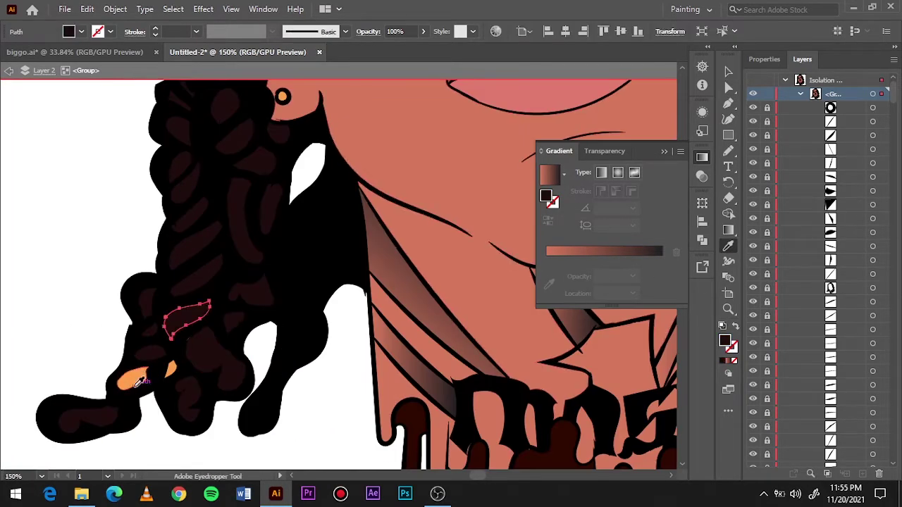
click(322, 362)
scroll(457, 243, down, 3)
- Select the lower braid shapes, then exit group isolation and fit the portrait in view
drag(451, 238, 336, 319)
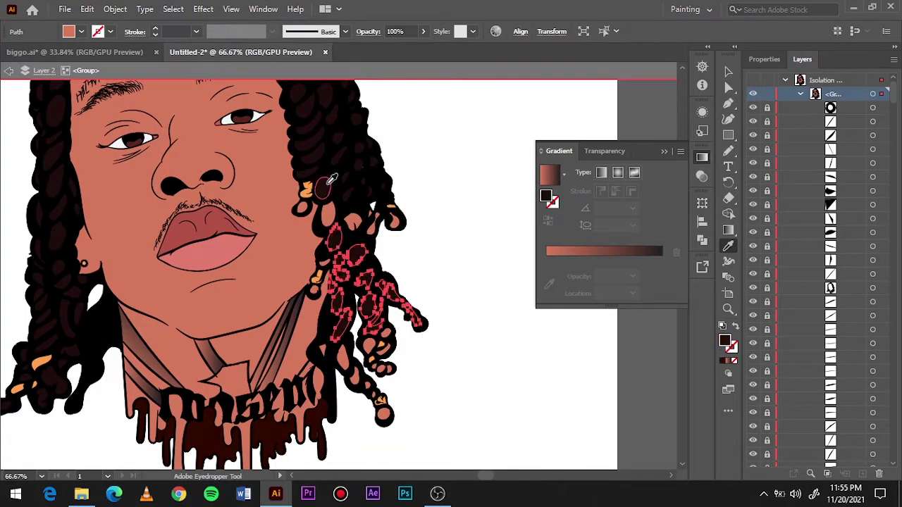
scroll(392, 341, down, 2)
scroll(392, 341, up, 3)
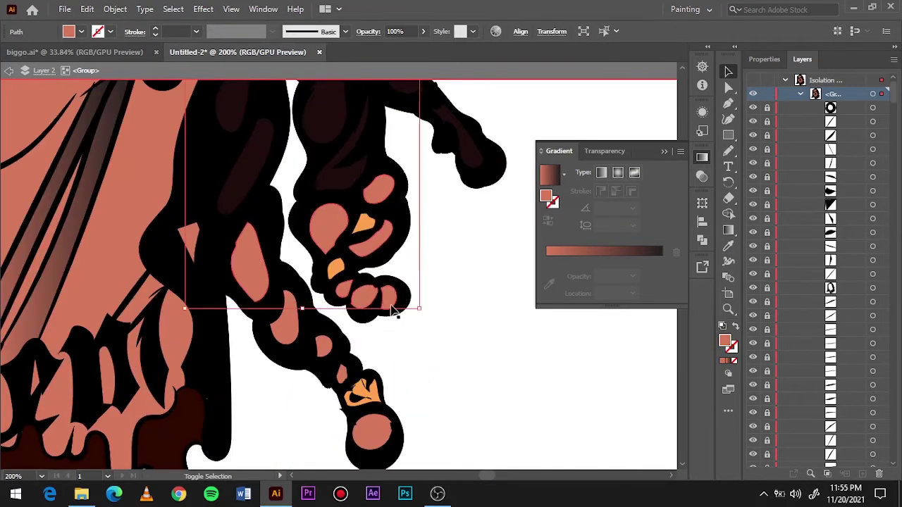
shift+click(380, 423)
double_click(541, 153)
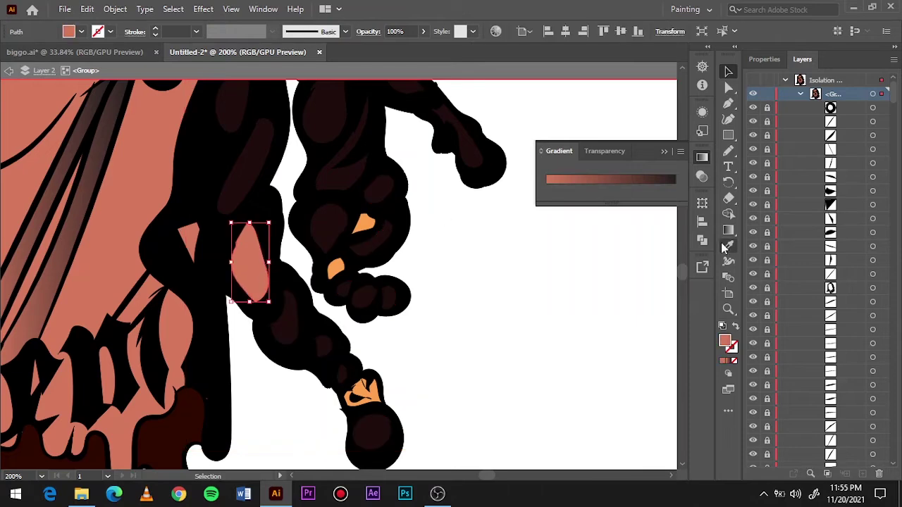
key(Escape)
key(ctrl+0)
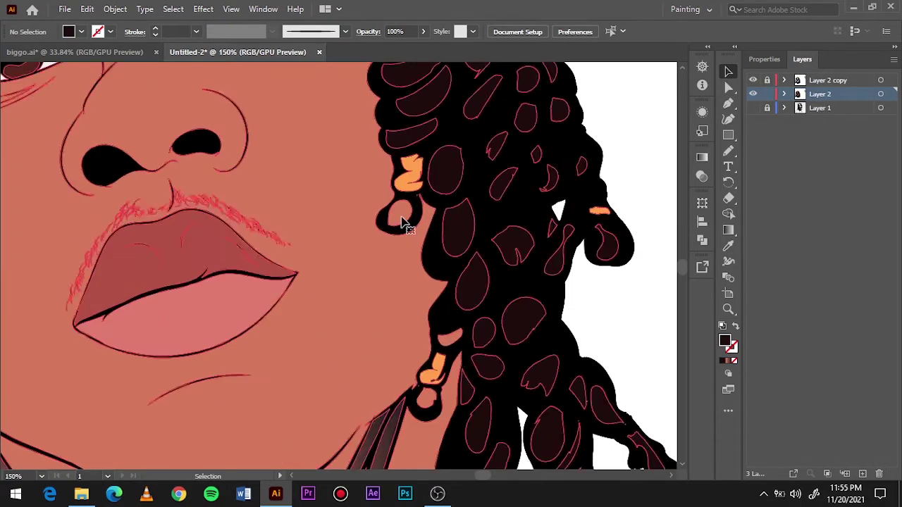
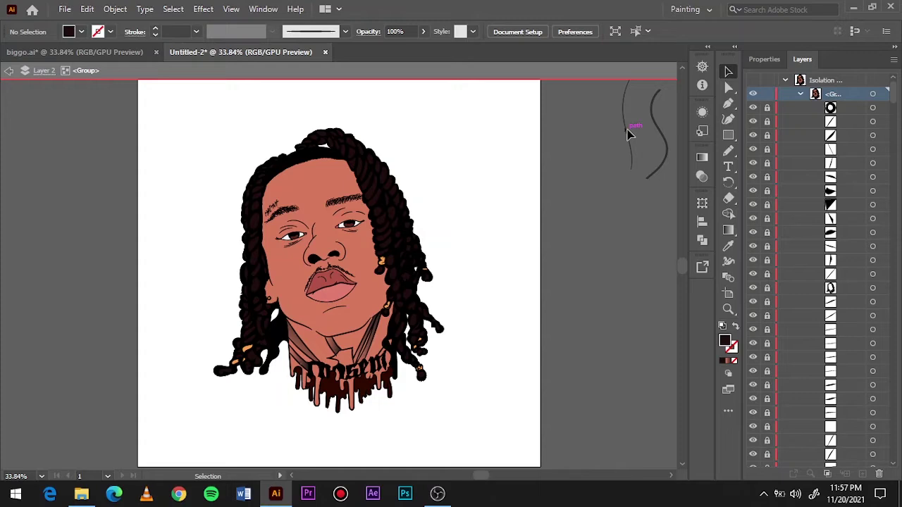
- Leave isolation mode and duplicate Layer 2 as Layer 2 copy 2
double_click(479, 197)
click(894, 59)
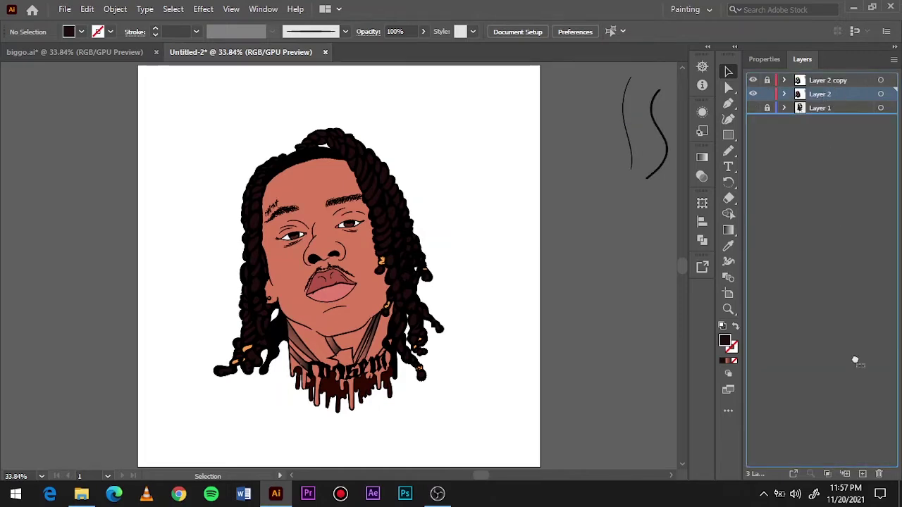
click(810, 105)
- With Direct Selection, select a collar path and one of its anchors, then zoom toward the mouth
key(a)
key(ctrl+1)
scroll(240, 400, down, 2)
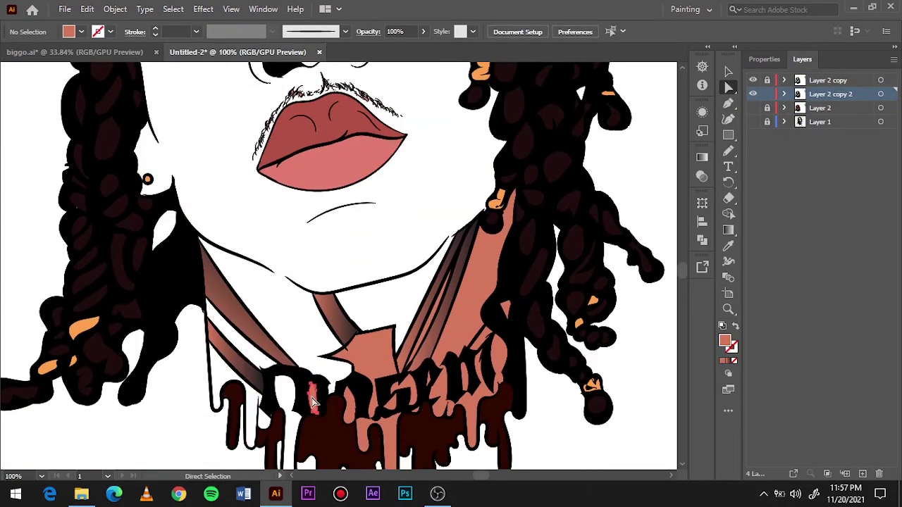
click(467, 377)
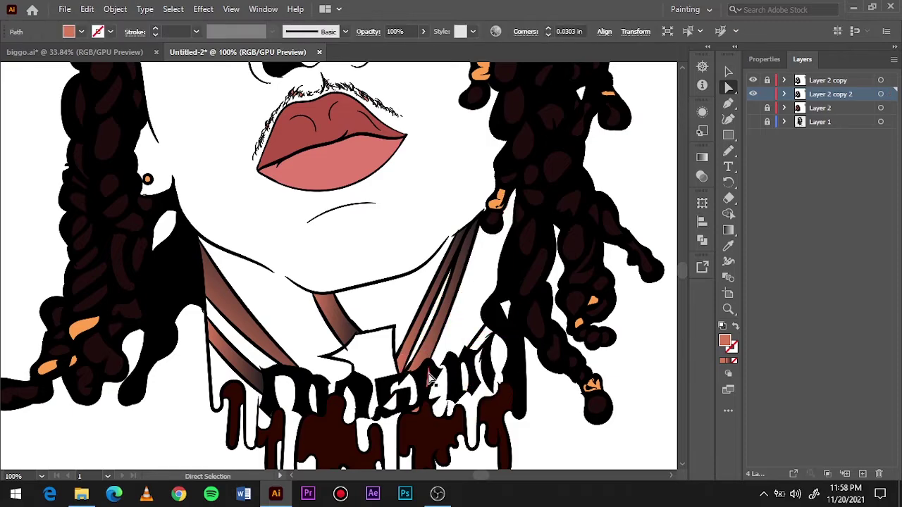
click(467, 398)
scroll(316, 321, up, 5)
key(ctrl+equal)
- Clear the selection, fit the artboard in view, and add a new empty Layer 5
click(413, 270)
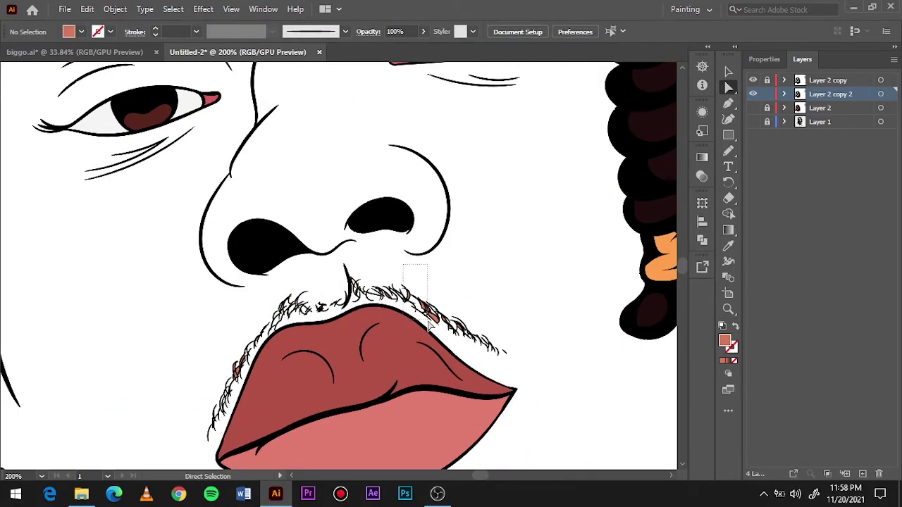
scroll(234, 284, down, 2)
scroll(237, 326, up, 3)
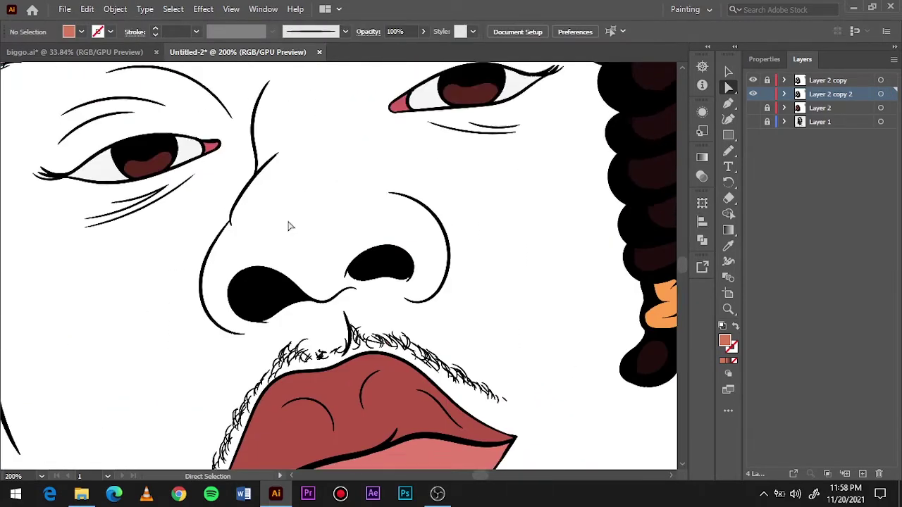
scroll(287, 225, up, 2)
scroll(310, 265, left, 3)
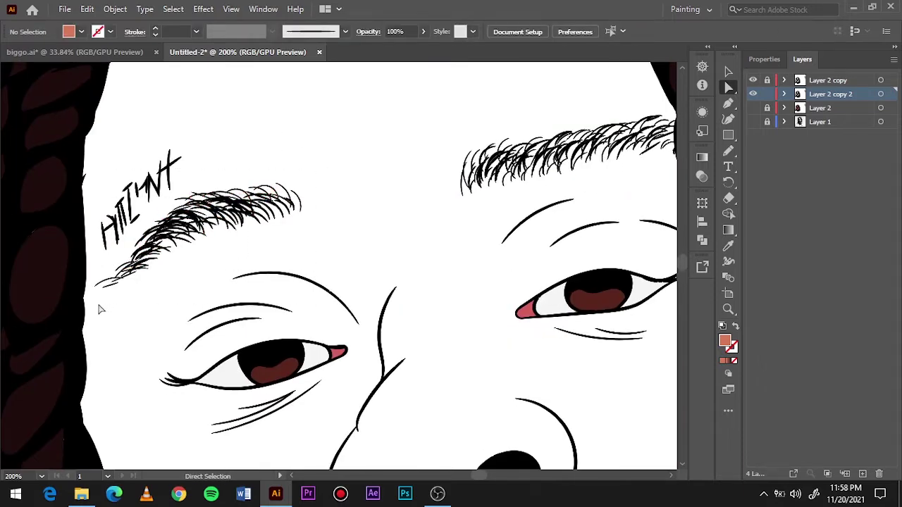
key(ctrl+0)
key(ctrl+l)
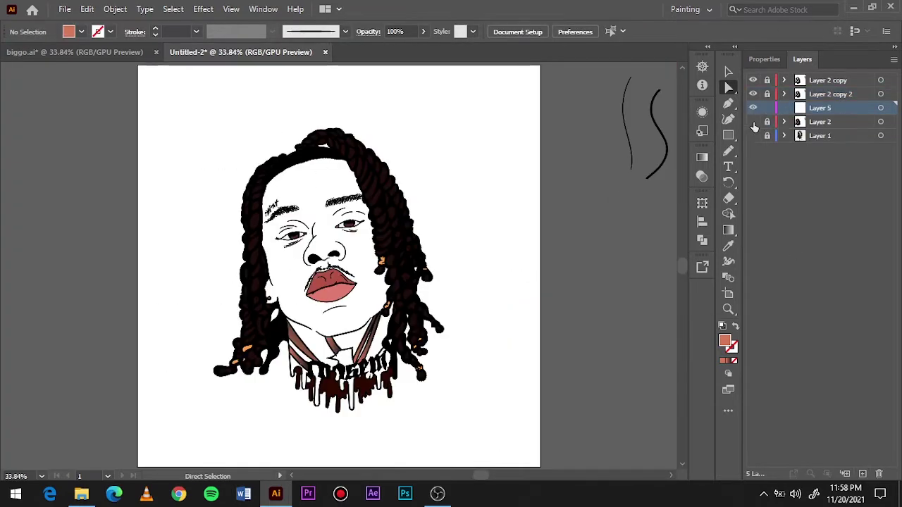
- Show the reference photo and set the Pencil fill to skin tone C66A54
click(752, 135)
scroll(287, 242, up, 4)
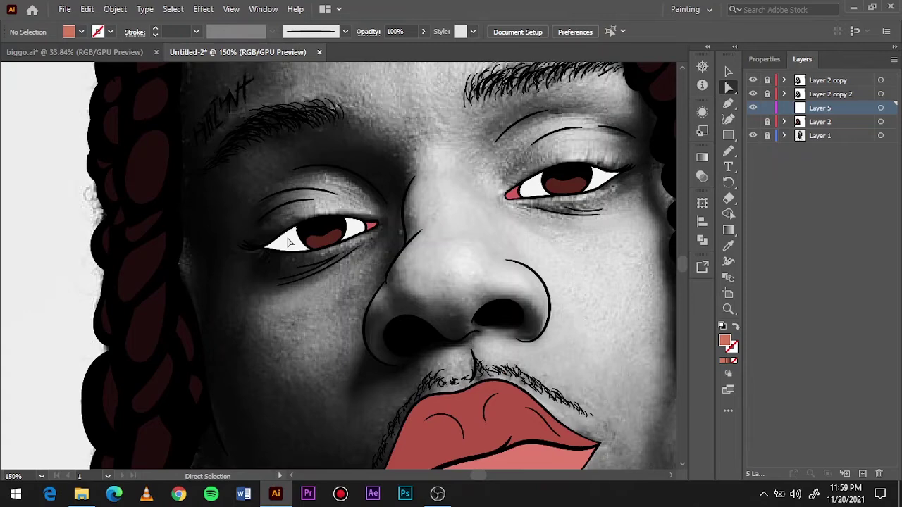
scroll(456, 318, up, 1)
key(n)
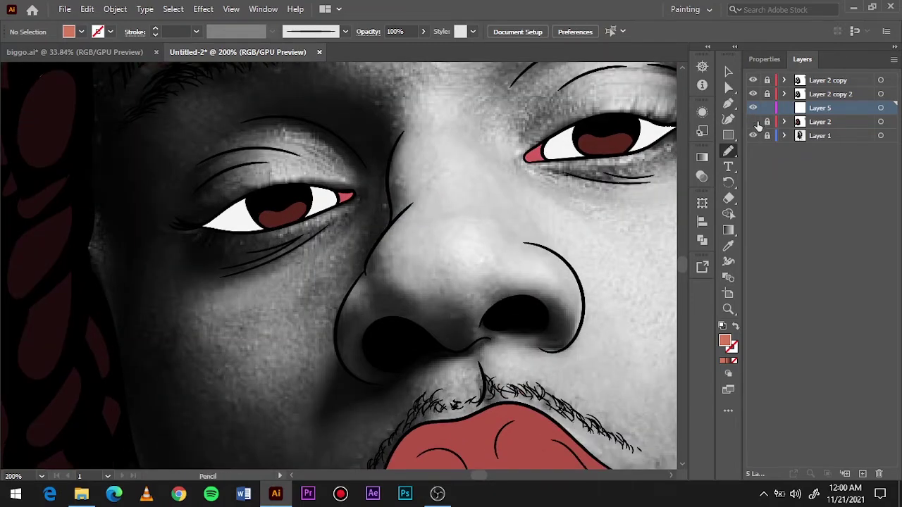
click(753, 121)
double_click(724, 341)
click(579, 188)
key(Escape)
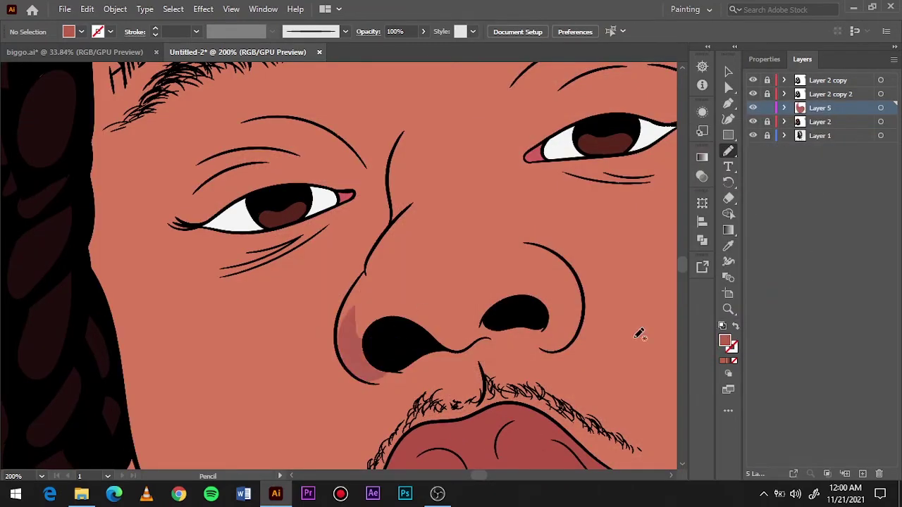
key(i)
double_click(725, 343)
click(580, 178)
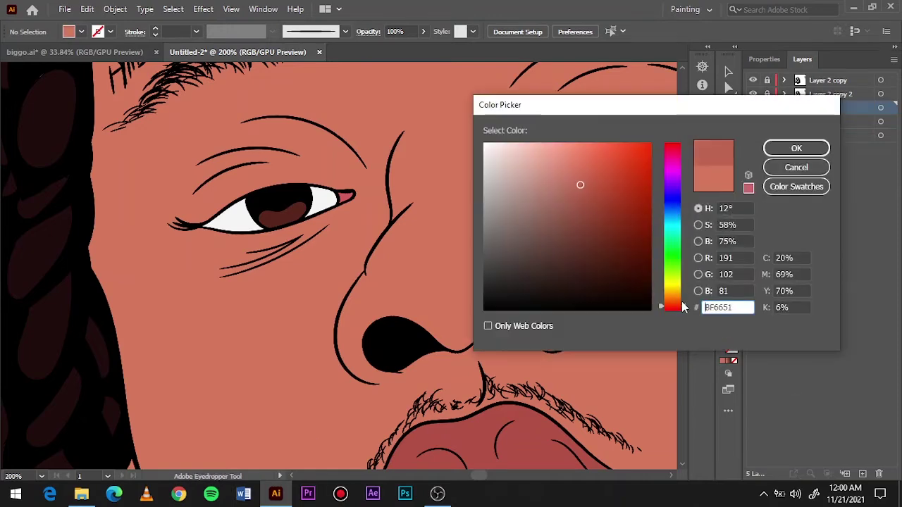
key(Return)
- Trace skin-tone Pencil shapes around the left, lower and right nostril
key(ctrl+z)
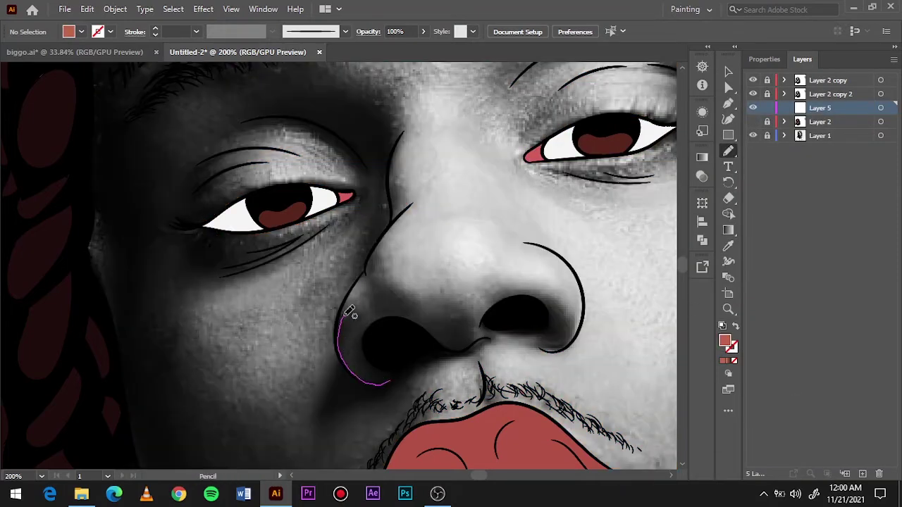
scroll(367, 339, up, 1)
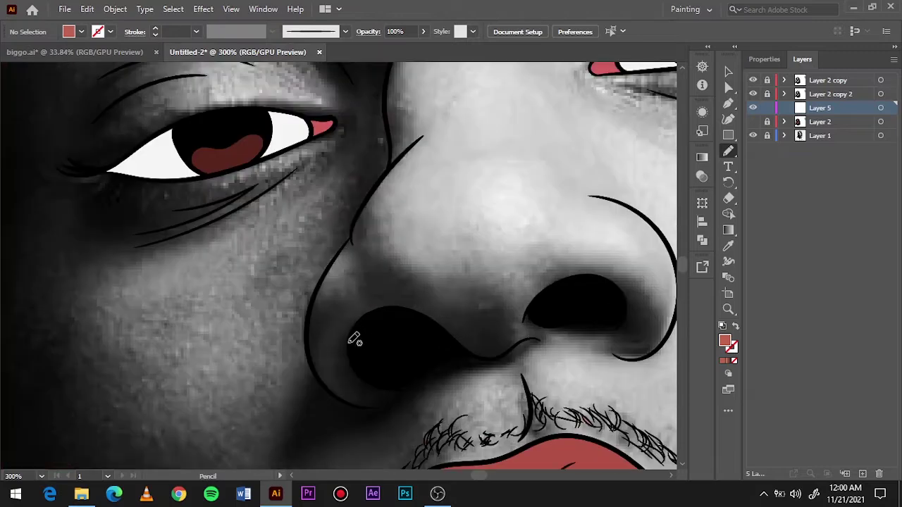
drag(561, 308, 455, 368)
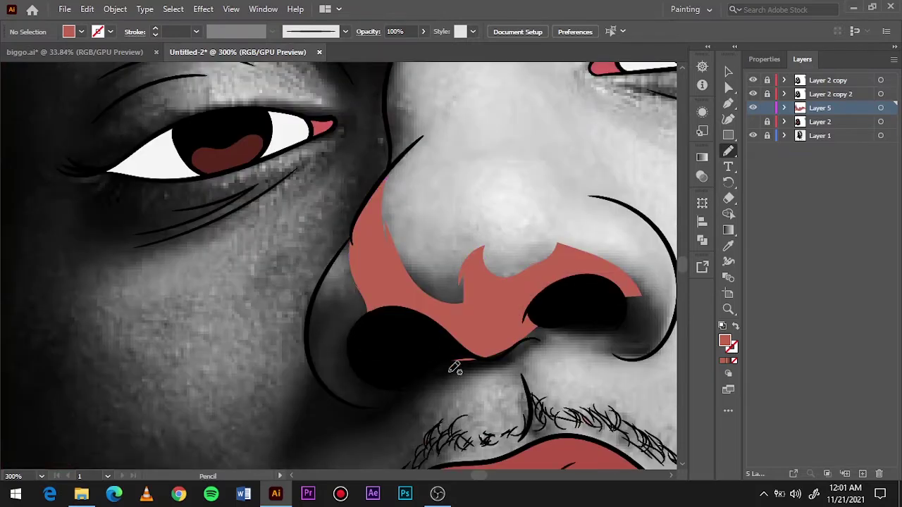
drag(308, 350, 483, 338)
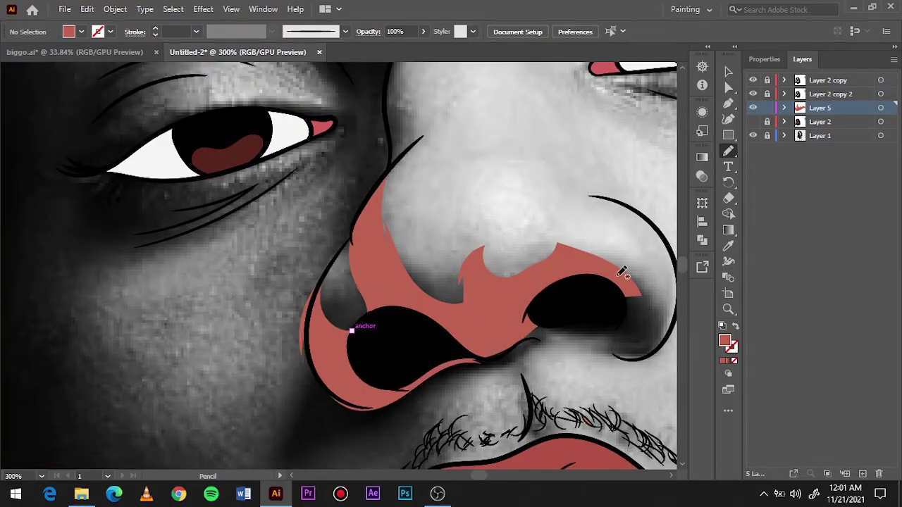
scroll(622, 272, right, 3)
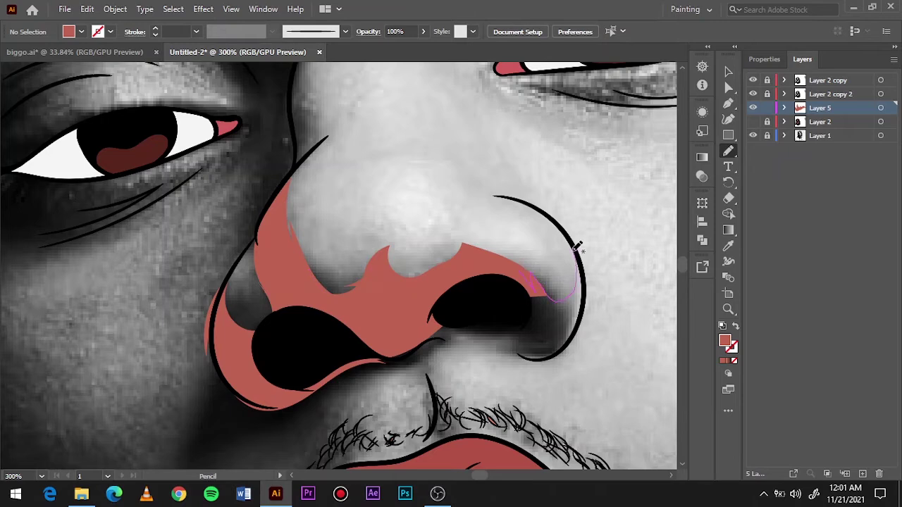
drag(577, 246, 558, 326)
- Draw skin shapes beside the mouth and a large cheek shape left of the mouth
click(753, 122)
key(ctrl+0)
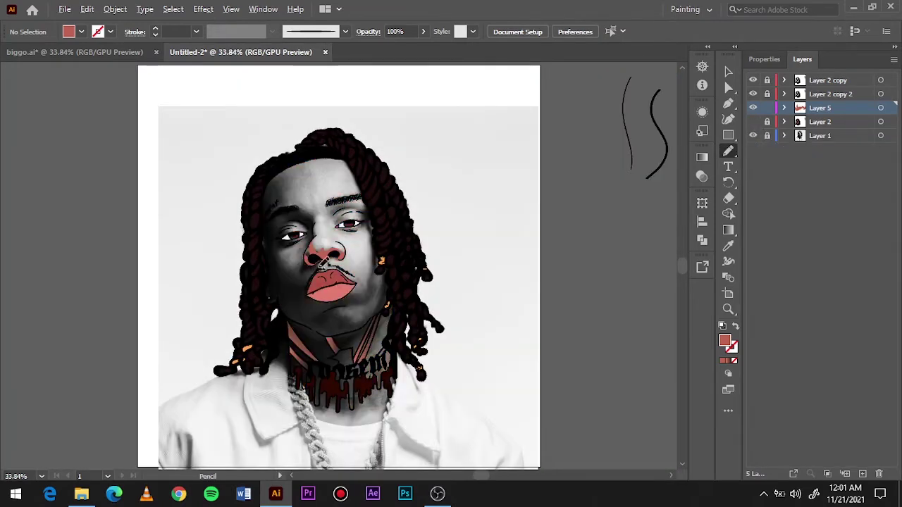
scroll(246, 221, up, 4)
scroll(417, 162, up, 1)
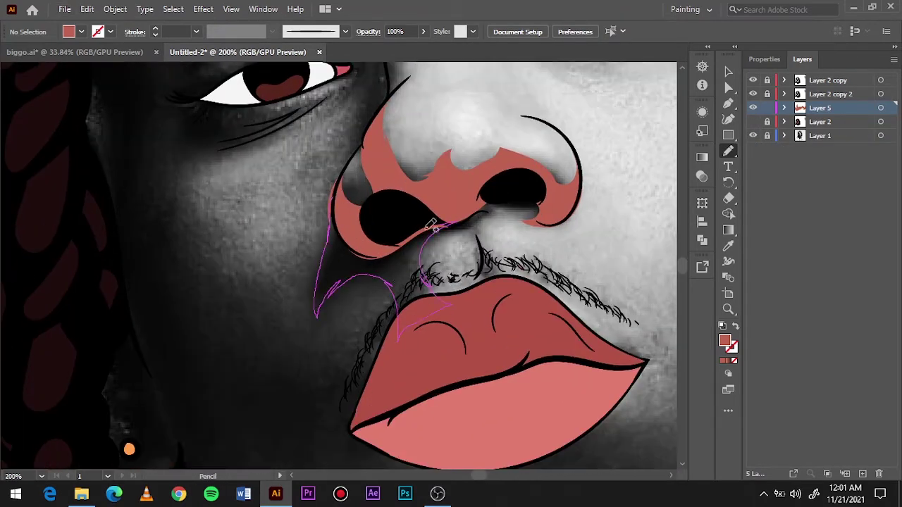
drag(428, 227, 458, 230)
scroll(447, 375, down, 2)
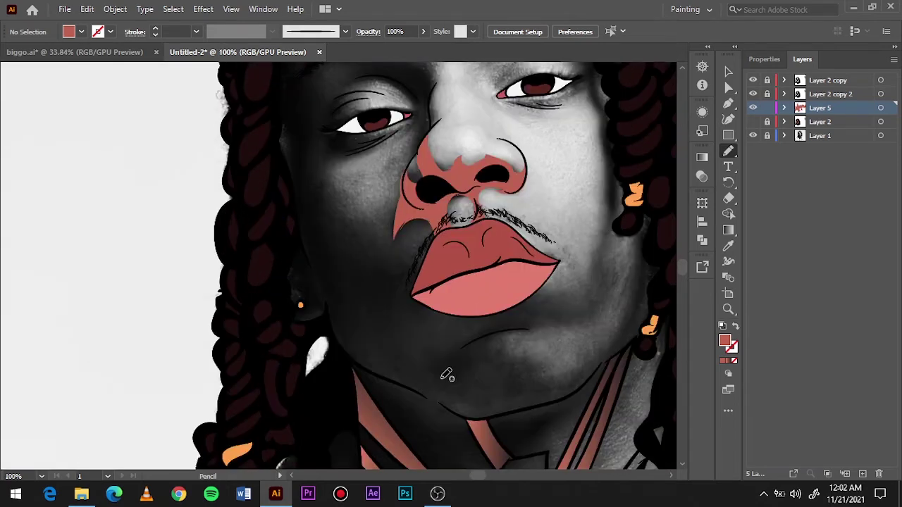
scroll(434, 296, up, 1)
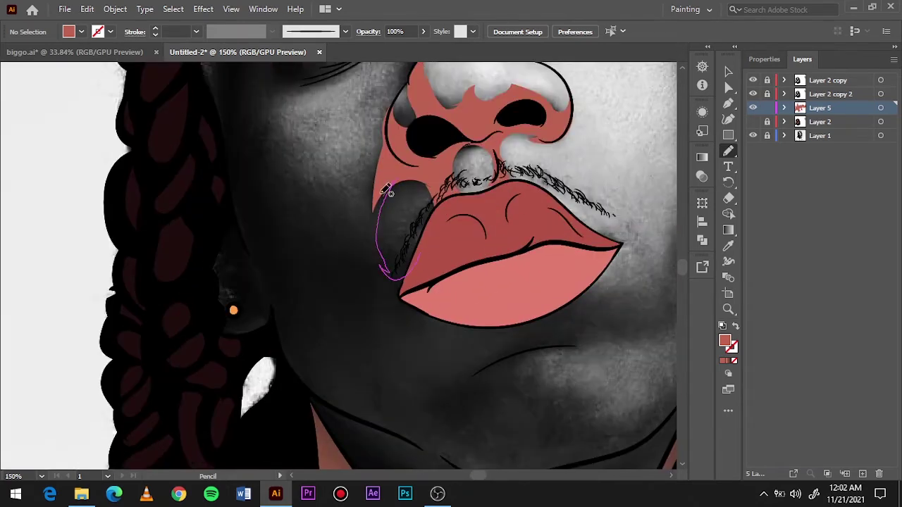
drag(375, 318, 384, 268)
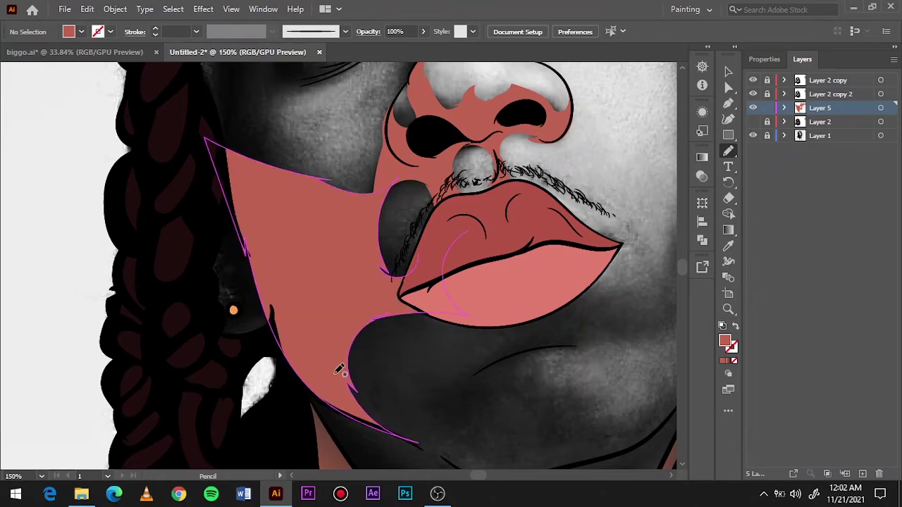
- Trace a skin shape up the left side of the face
scroll(257, 418, up, 5)
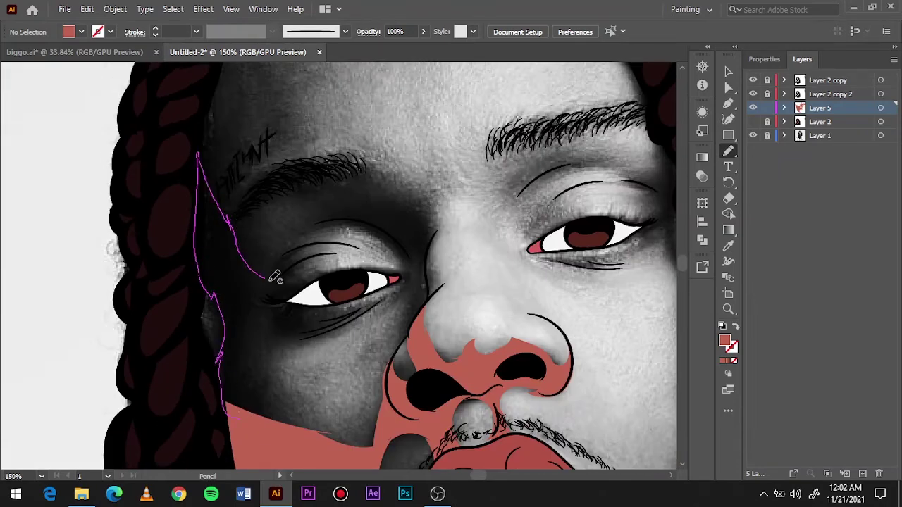
drag(228, 401, 300, 428)
drag(300, 428, 361, 421)
scroll(363, 303, up, 1)
- Fill skin along the temple, around and below the left eye, and beside the nose
drag(191, 225, 213, 188)
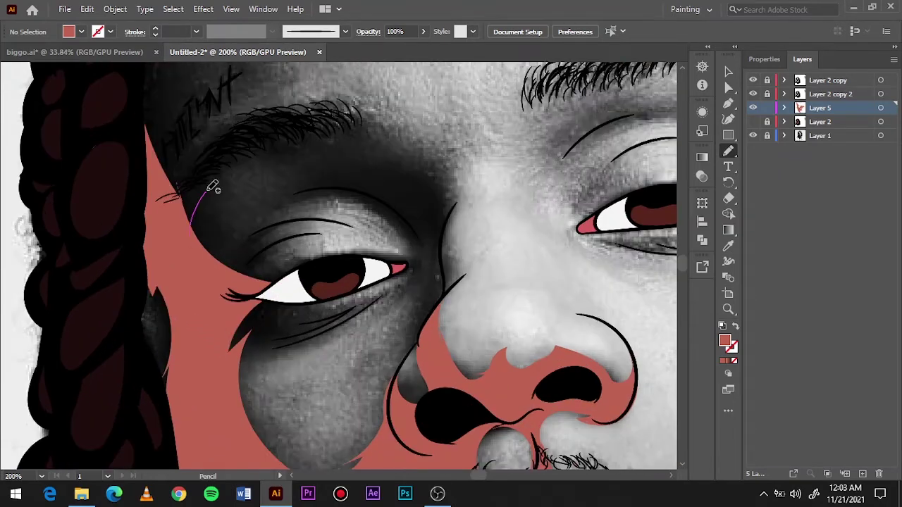
drag(178, 121, 176, 123)
drag(440, 292, 453, 246)
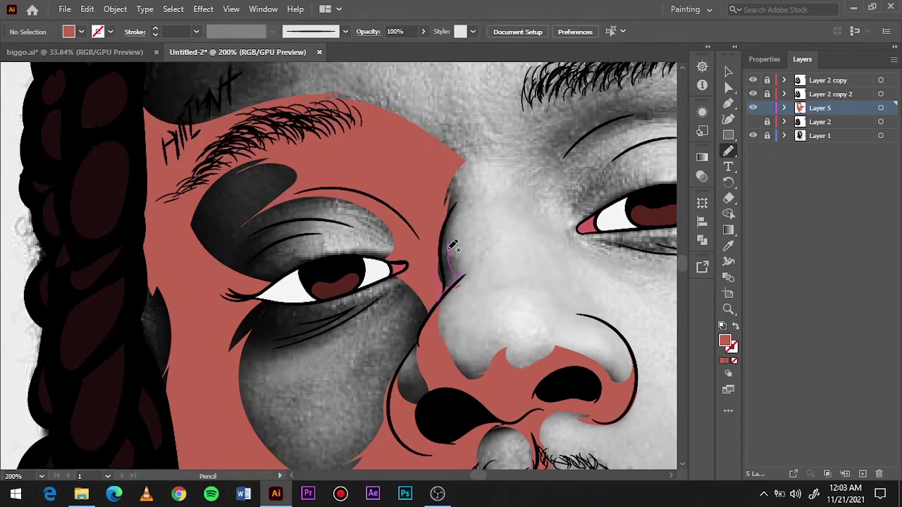
drag(437, 293, 435, 295)
drag(399, 307, 402, 373)
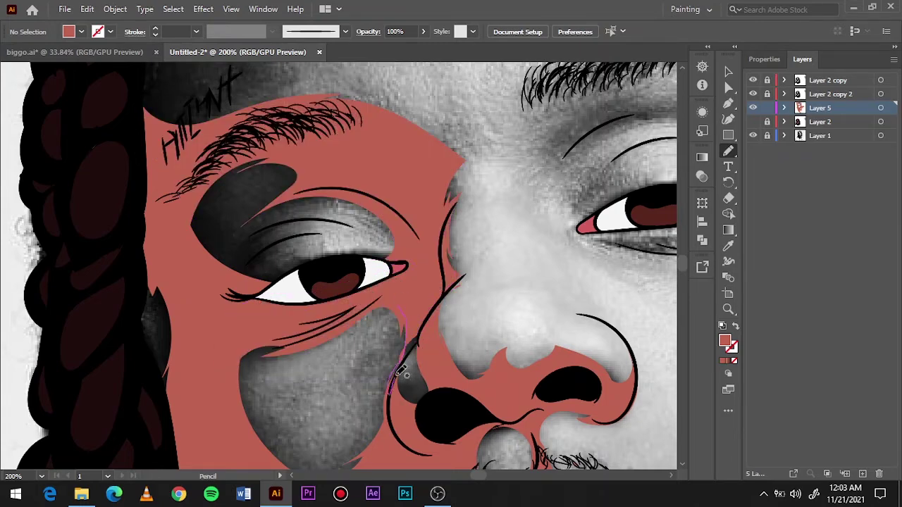
drag(318, 217, 320, 218)
key(ctrl+0)
- Show the reference photo and fill the left forehead along the hairline with skin tone
click(753, 121)
click(752, 135)
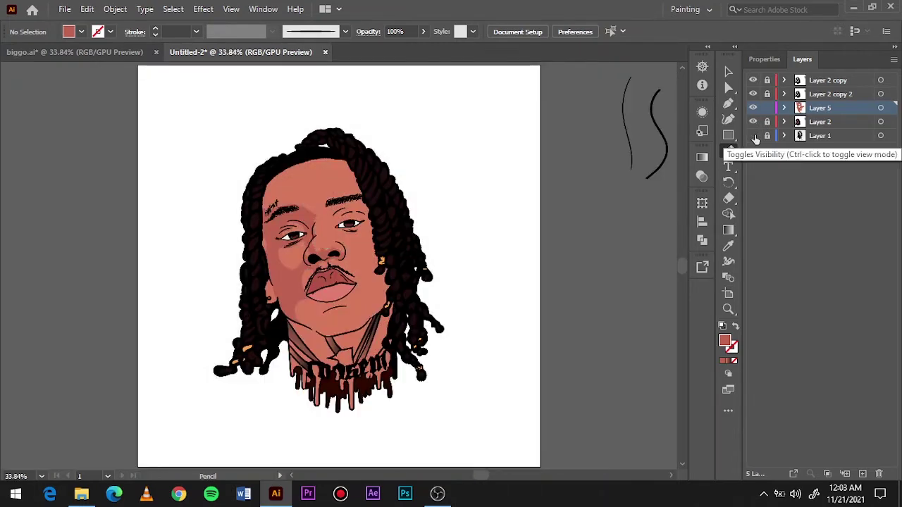
click(752, 135)
click(753, 121)
scroll(290, 190, up, 5)
drag(318, 171, 386, 312)
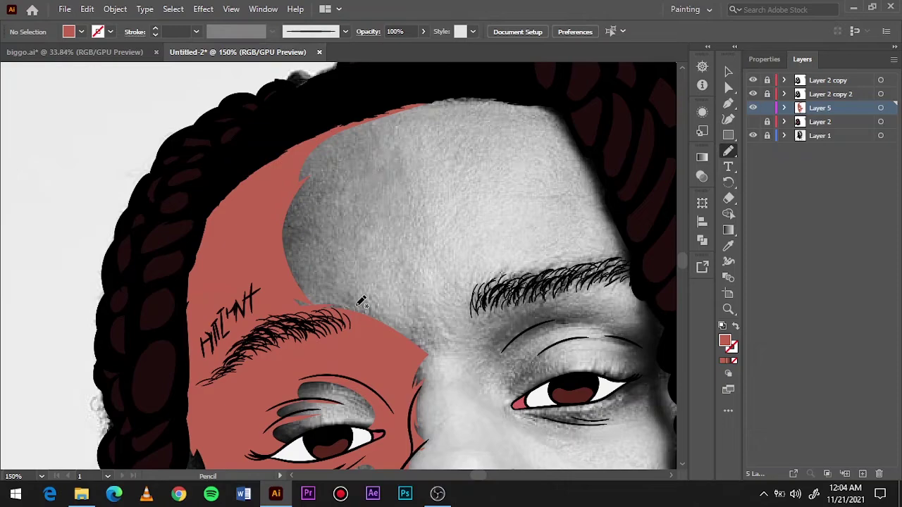
scroll(394, 296, down, 10)
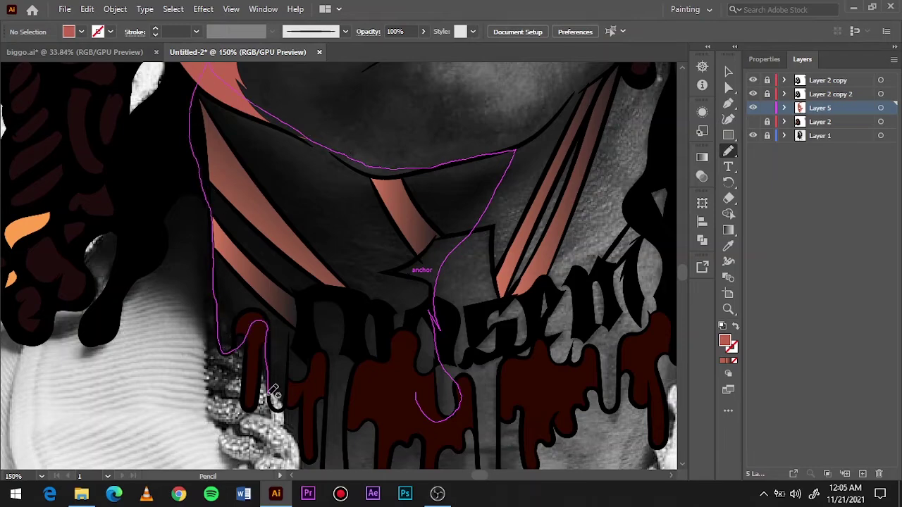
drag(387, 365, 389, 366)
- Fill the chin shadow, cheek and jaw shadow, and jaw beside the hair with skin tone
scroll(389, 367, down, 3)
scroll(331, 322, down, 5)
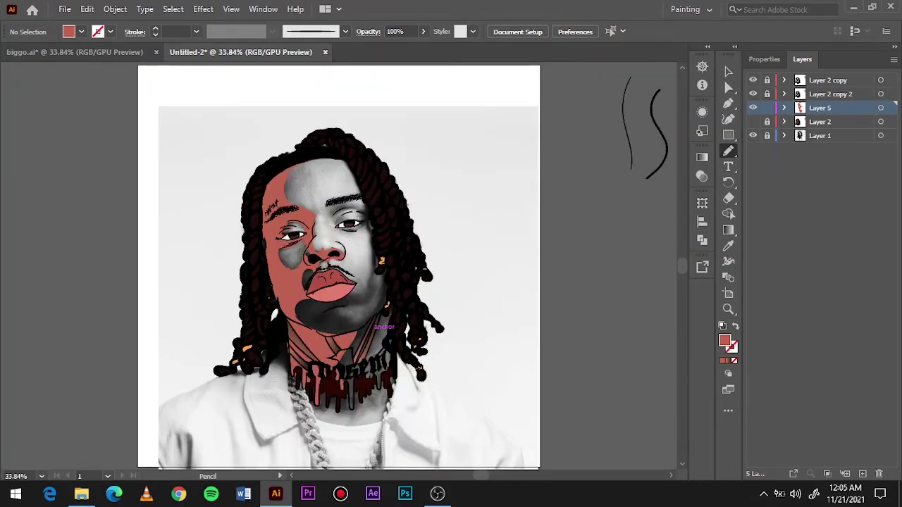
scroll(331, 322, up, 5)
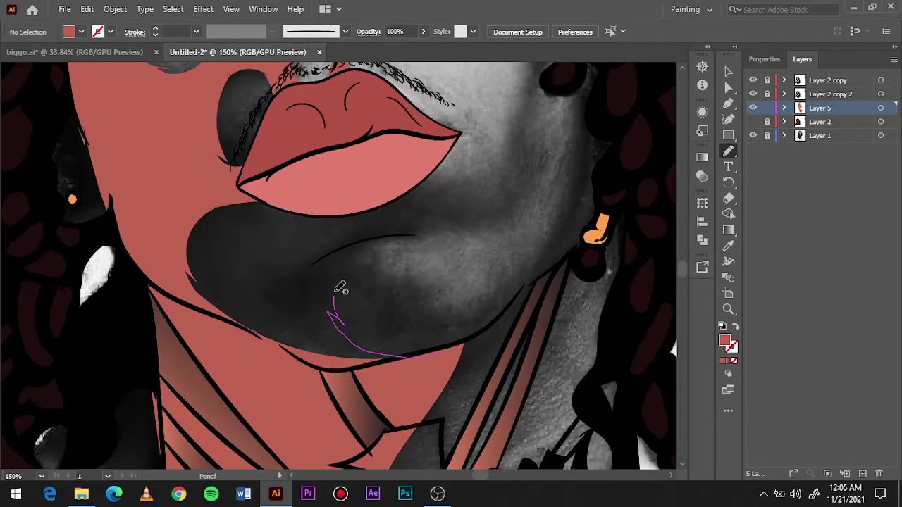
drag(161, 270, 377, 245)
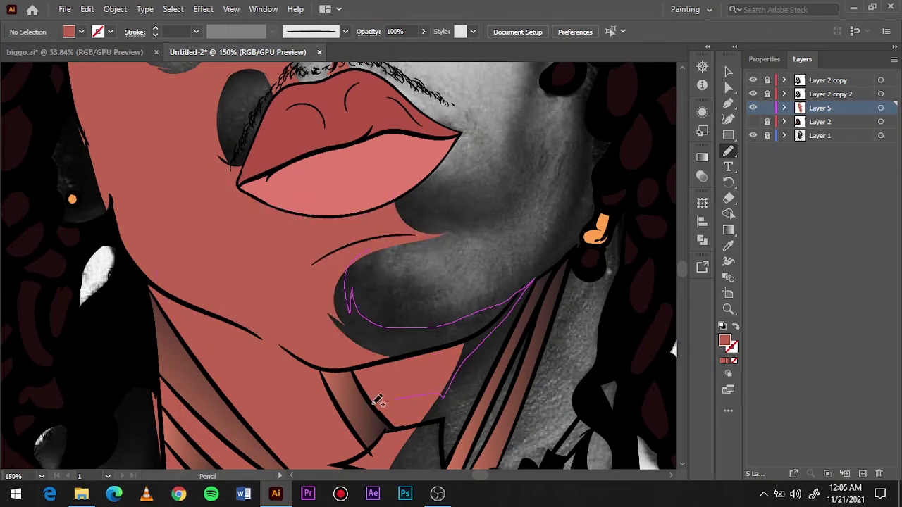
scroll(478, 260, up, 4)
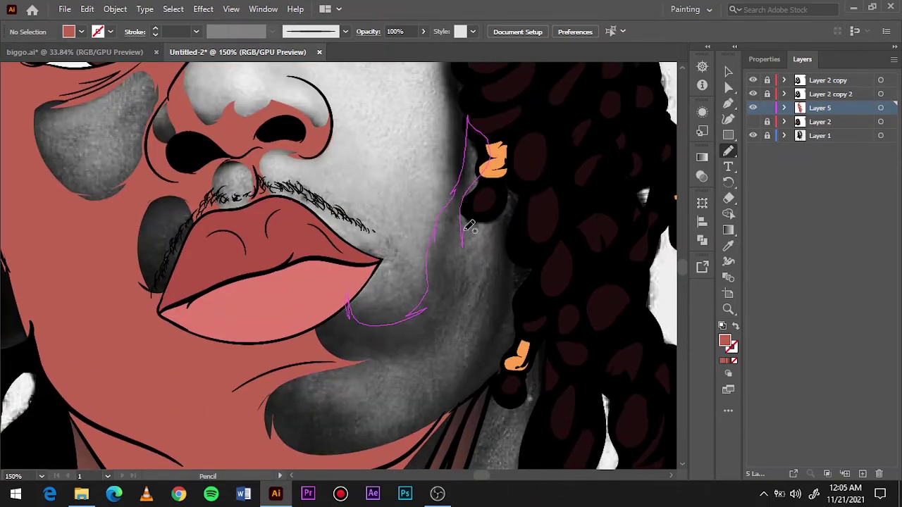
drag(469, 227, 484, 343)
drag(509, 159, 509, 160)
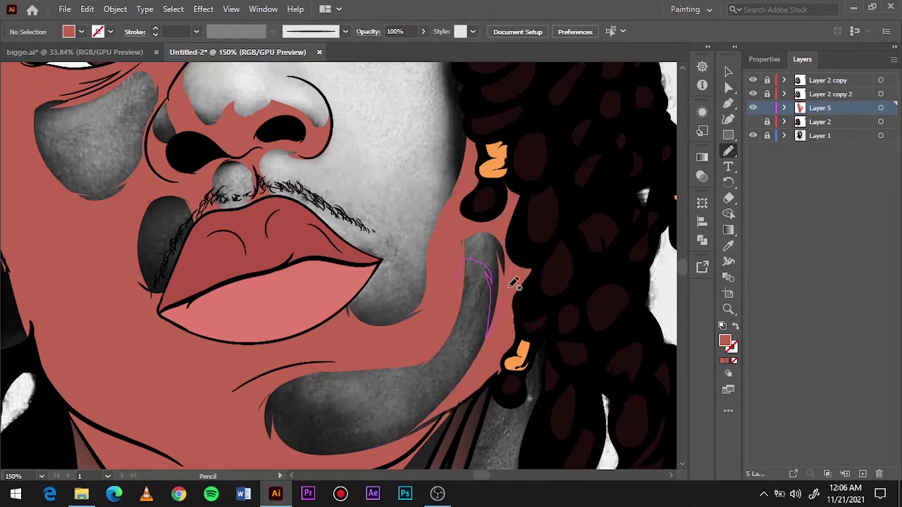
drag(395, 447, 270, 448)
key(ctrl+0)
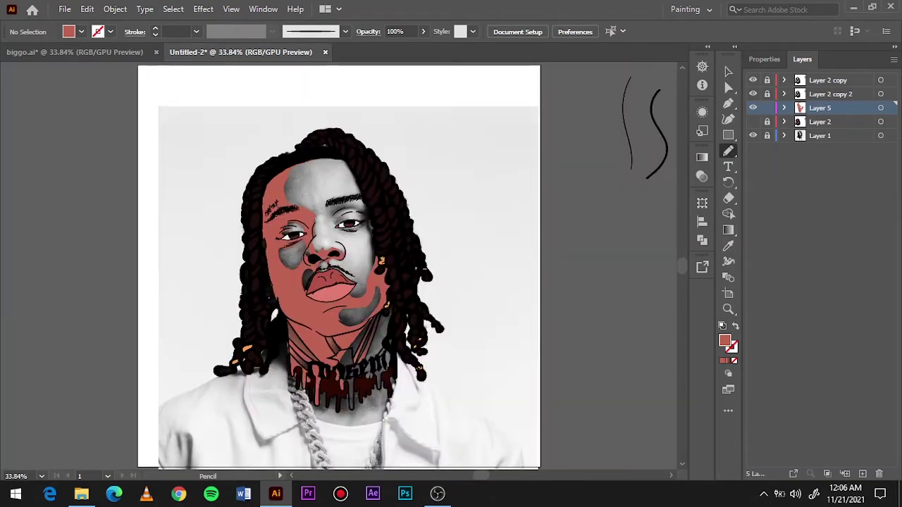
- Fill the jaw line and upper eyelid, then hide the reference photo and show Layer 2
click(752, 135)
click(752, 136)
scroll(363, 280, up, 4)
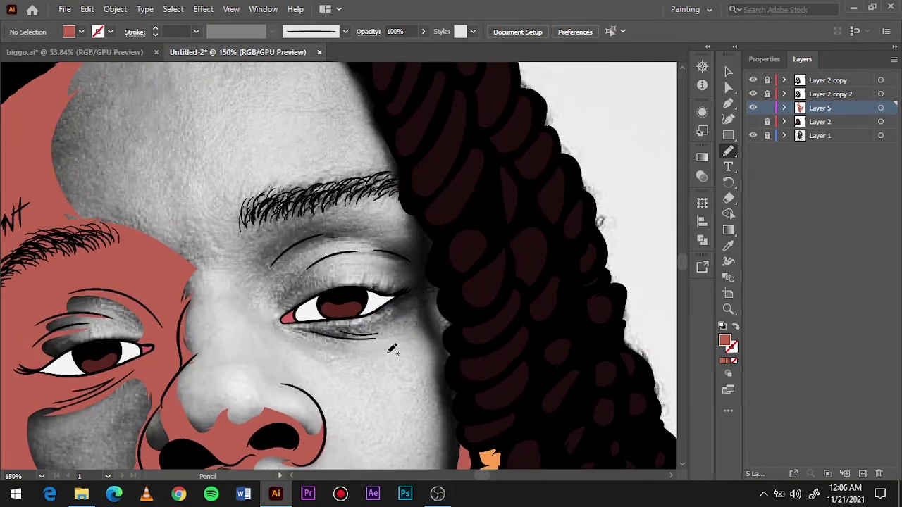
scroll(515, 366, down, 2)
mouse_move(436, 245)
mouse_down()
mouse_move(358, 163)
mouse_move(276, 213)
mouse_up()
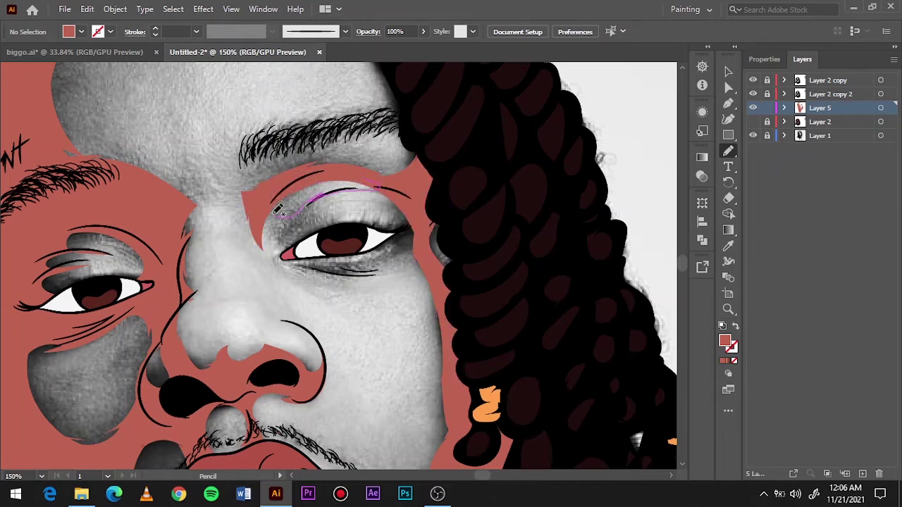
drag(338, 233, 315, 221)
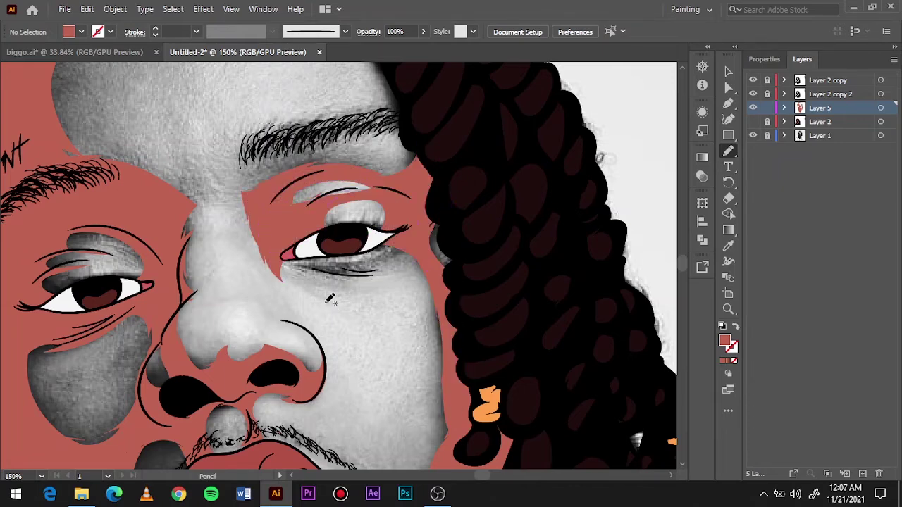
key(ctrl+0)
click(753, 121)
click(752, 135)
key(v)
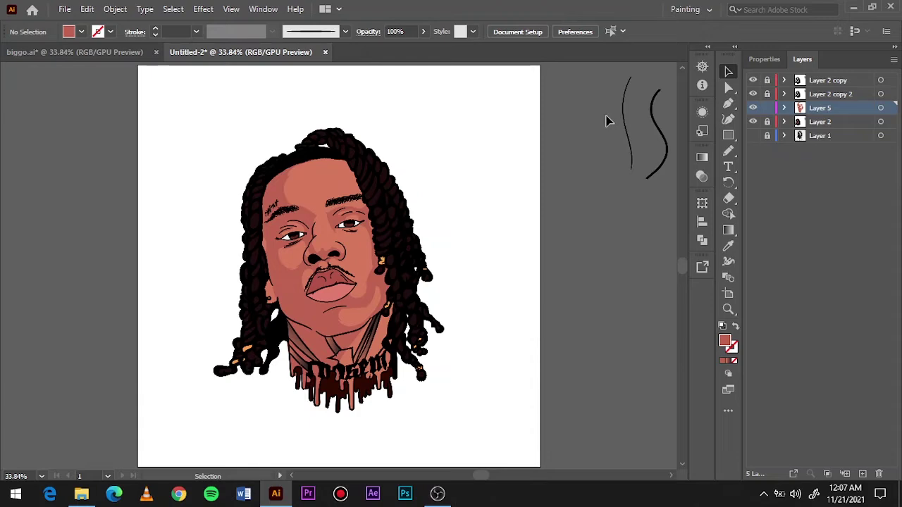
- On a new Layer 6 with fill A54B42, draw a pencil shading shape along the nose
click(862, 474)
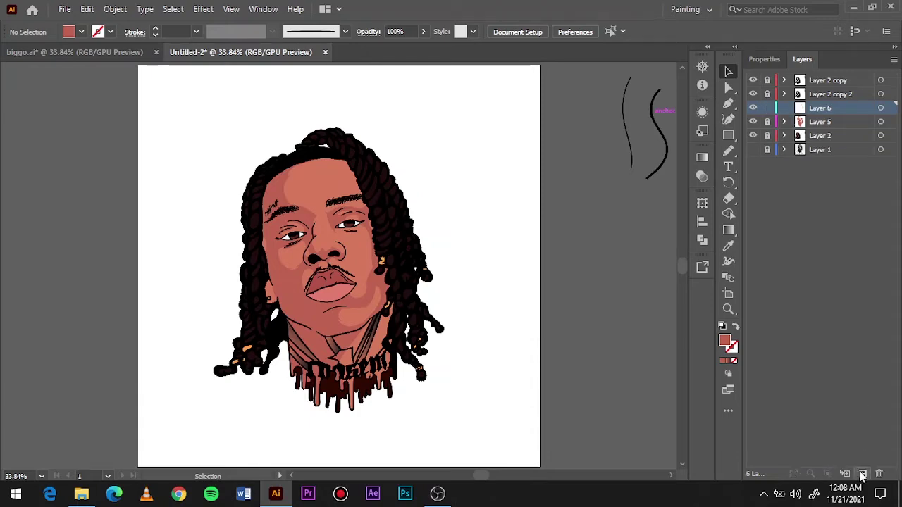
key(ctrl+equal)
key(ctrl+equal)
key(ctrl+equal)
key(n)
double_click(724, 340)
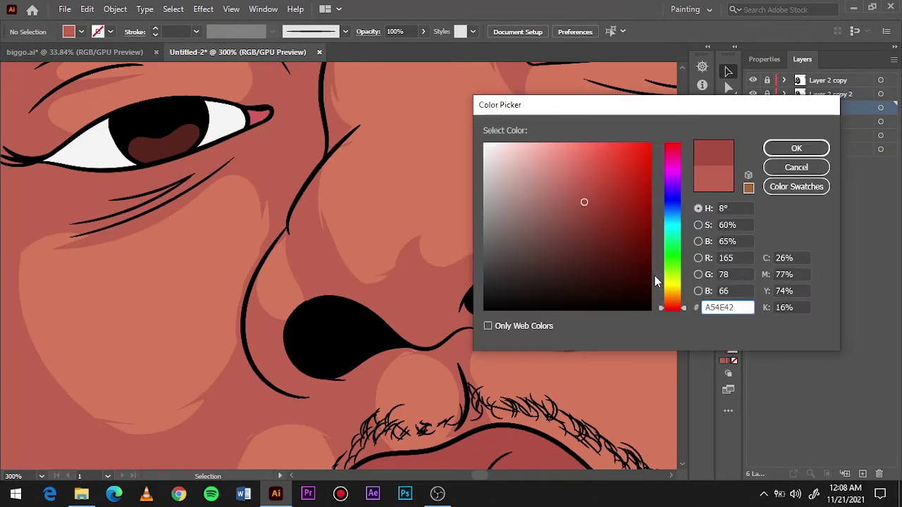
click(795, 147)
drag(311, 396, 308, 316)
- Hide and reshow Layers 5 and 2 to compare with the photo, then reconfirm the fill colour
key(i)
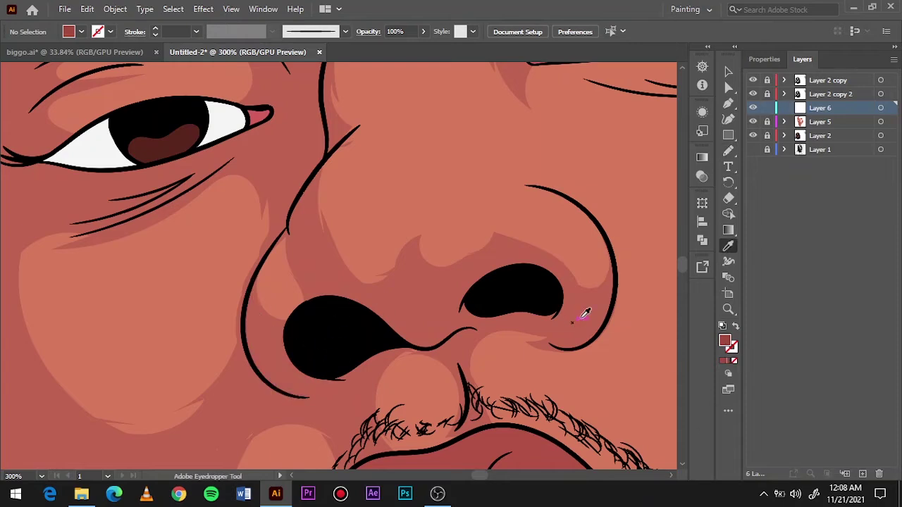
key(ctrl+0)
click(753, 135)
click(751, 122)
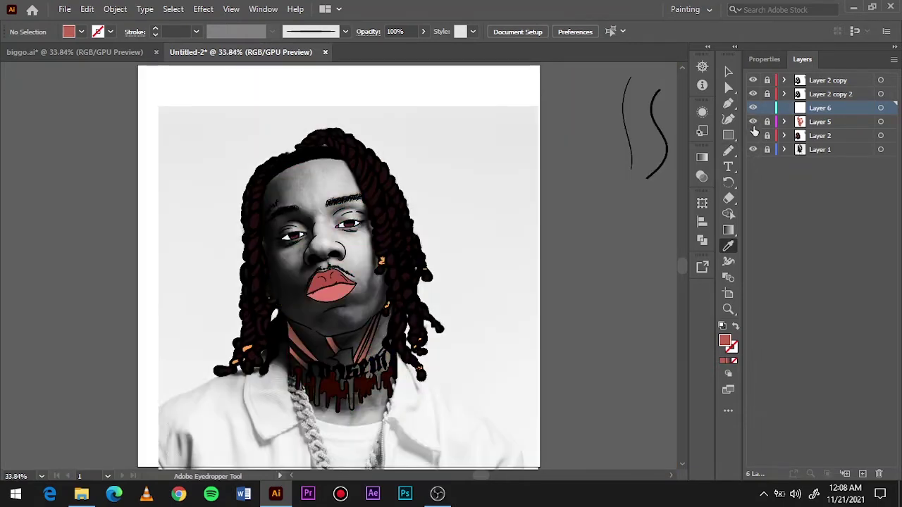
click(752, 122)
click(753, 135)
key(ctrl+equal)
key(ctrl+equal)
key(ctrl+equal)
double_click(724, 340)
click(794, 147)
- Draw two red-brown shading shapes beside and around the nostril
key(m)
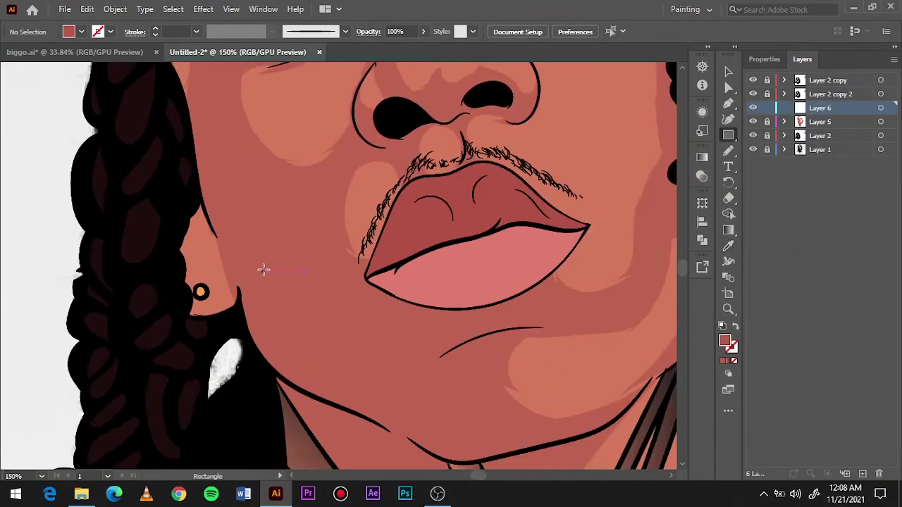
key(n)
key(ctrl+equal)
scroll(231, 227, up, 5)
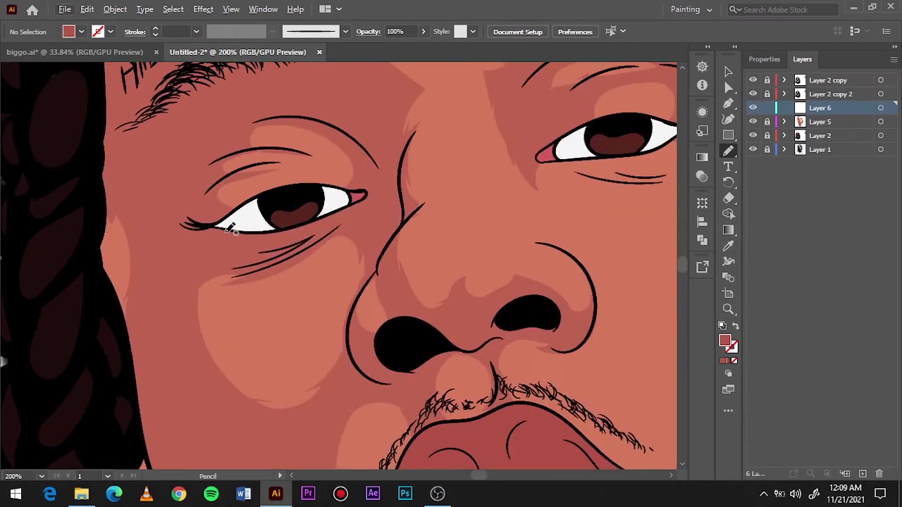
key(ctrl+equal)
drag(437, 317, 409, 362)
mouse_move(329, 262)
mouse_down()
mouse_move(433, 233)
mouse_move(416, 163)
mouse_up()
- After checking the reference photo, add three more shading shapes along the nostrils
key(ctrl+0)
click(753, 149)
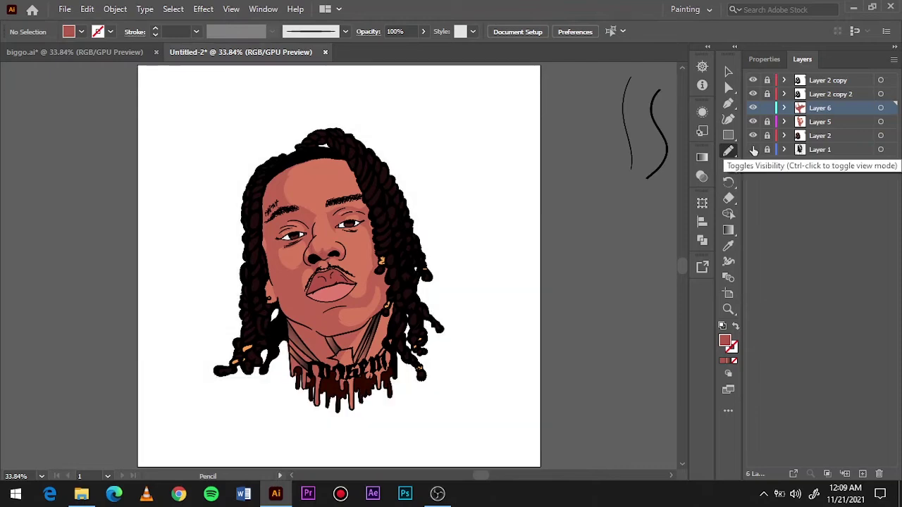
click(752, 150)
click(753, 149)
key(ctrl+equal)
key(ctrl+equal)
key(ctrl+equal)
mouse_move(240, 239)
mouse_down()
mouse_move(356, 218)
mouse_move(311, 272)
mouse_move(222, 287)
mouse_up()
drag(160, 248, 140, 212)
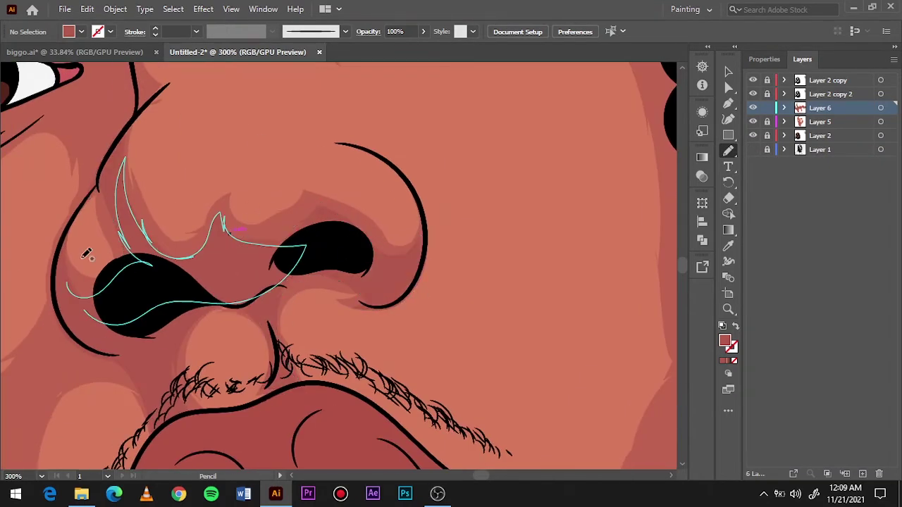
key(ctrl+minus)
drag(356, 233, 379, 302)
- Draw shading along the hairline and down the brow beside the eye
key(ctrl+minus)
scroll(413, 237, down, 5)
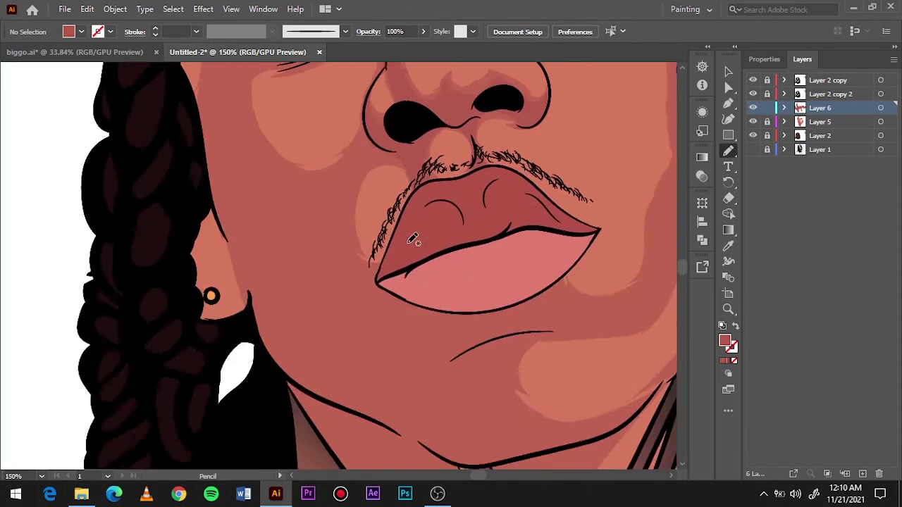
scroll(397, 113, up, 10)
drag(343, 76, 254, 199)
key(ctrl+plus)
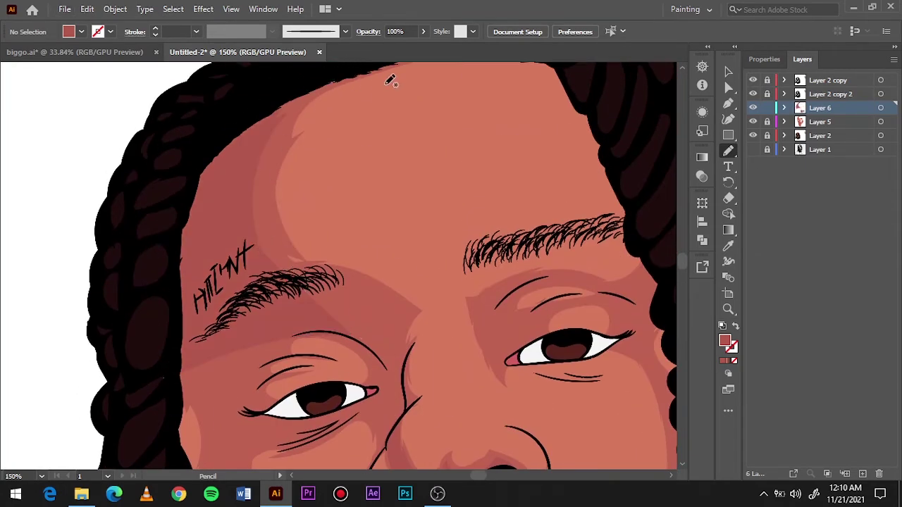
scroll(258, 204, down, 3)
drag(110, 69, 326, 286)
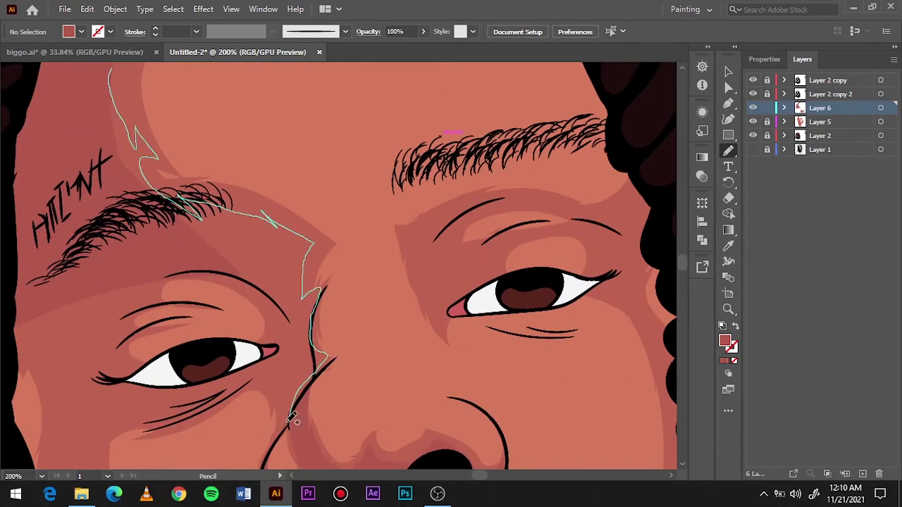
drag(229, 358, 231, 359)
- Add a shading shape over the eyebrow
key(ctrl+0)
key(ctrl+plus)
key(ctrl+plus)
key(ctrl+plus)
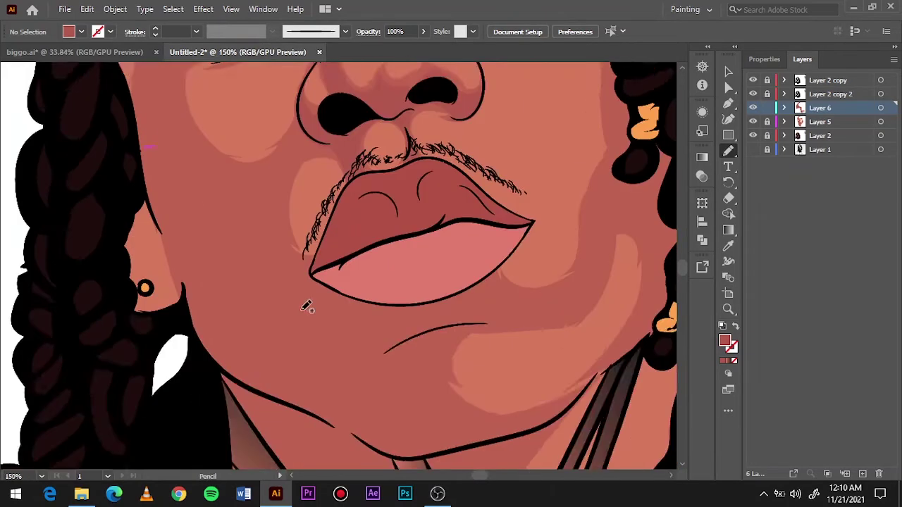
scroll(224, 95, up, 3)
mouse_move(236, 164)
mouse_down()
mouse_move(227, 176)
mouse_move(136, 205)
mouse_up()
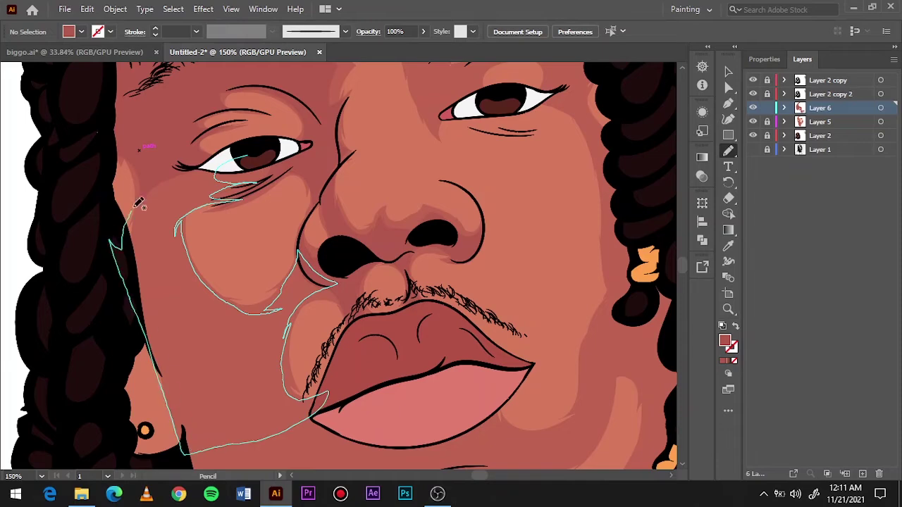
- Compare against the reference photo, then draw shading shapes on the cheek and around the chin
key(ctrl+0)
key(ctrl+plus)
key(ctrl+plus)
key(ctrl+plus)
click(753, 150)
click(752, 93)
click(752, 135)
click(752, 122)
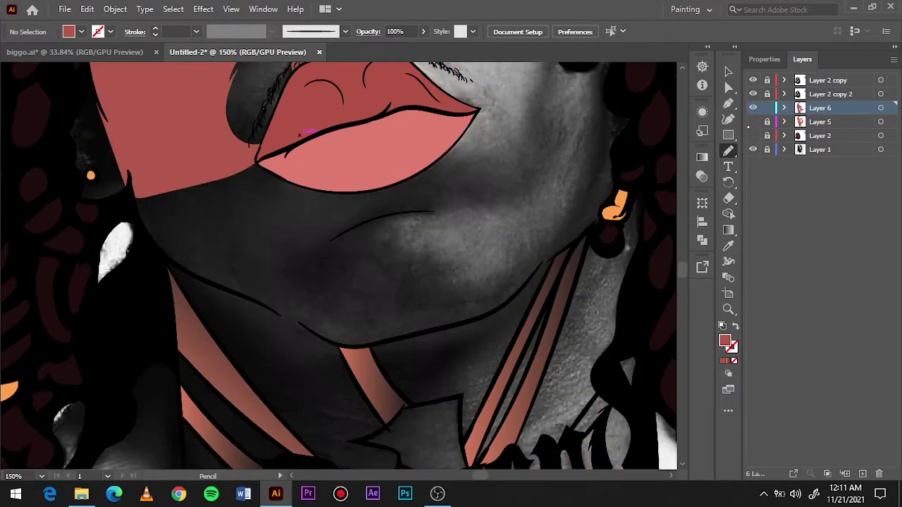
drag(296, 276, 290, 277)
mouse_move(243, 183)
mouse_down()
mouse_move(380, 147)
mouse_move(282, 225)
mouse_up()
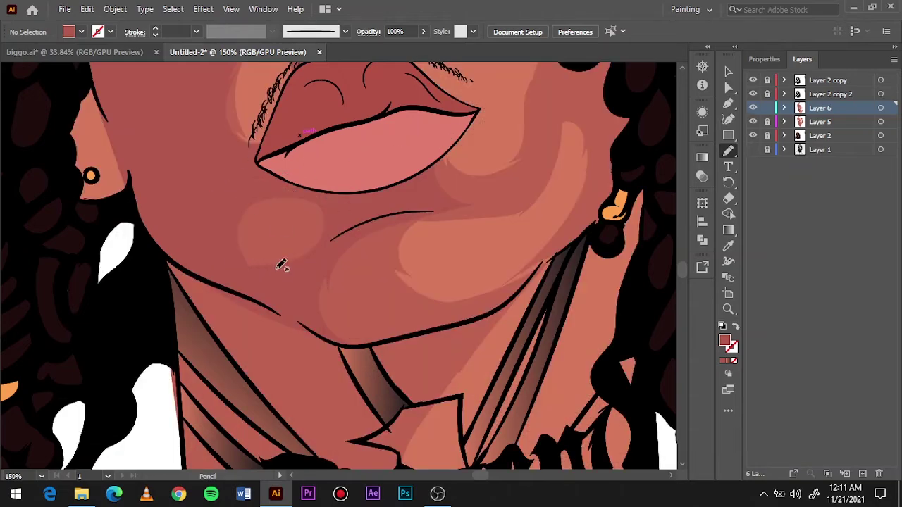
- Draw a shading shape across the chin
key(ctrl+0)
key(ctrl+plus)
key(ctrl+plus)
key(ctrl+plus)
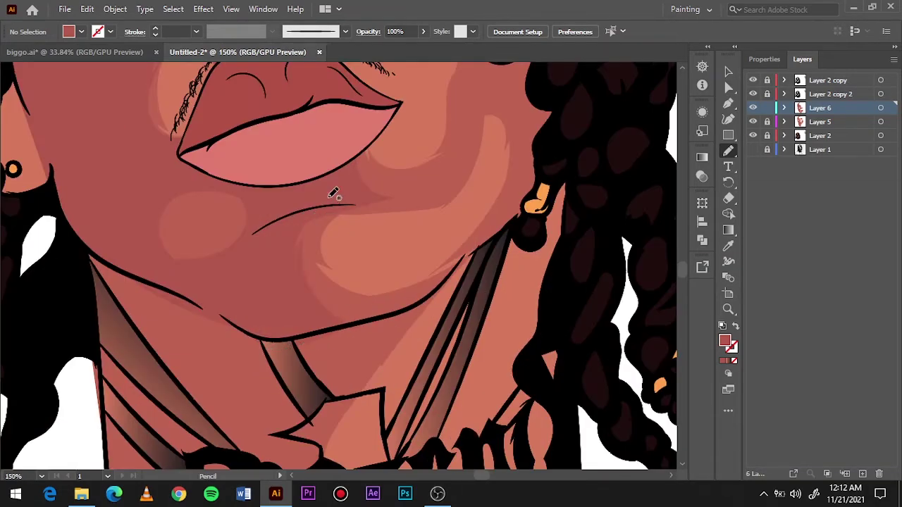
scroll(332, 195, down, 5)
drag(134, 91, 480, 156)
key(ctrl+0)
- Draw shading shapes near the lips and along the hair edge
key(ctrl+plus)
key(ctrl+plus)
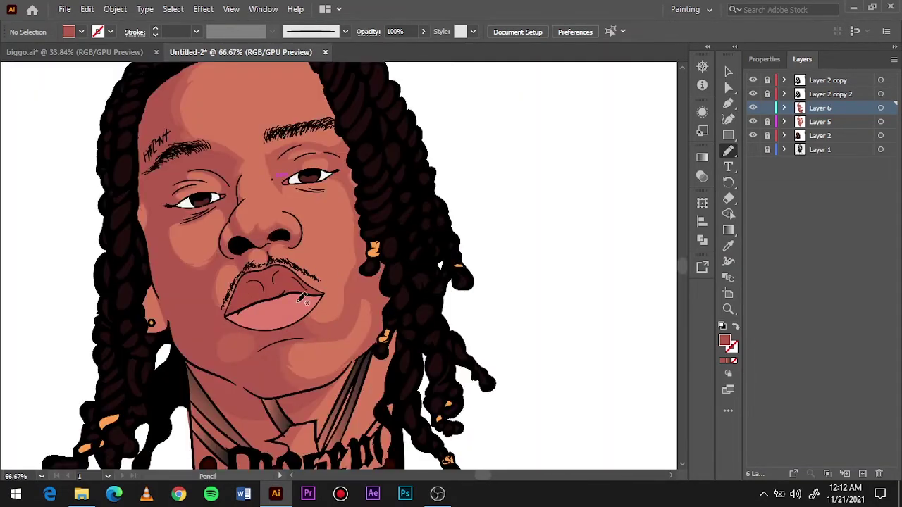
key(ctrl+plus)
drag(384, 243, 391, 328)
scroll(391, 327, up, 5)
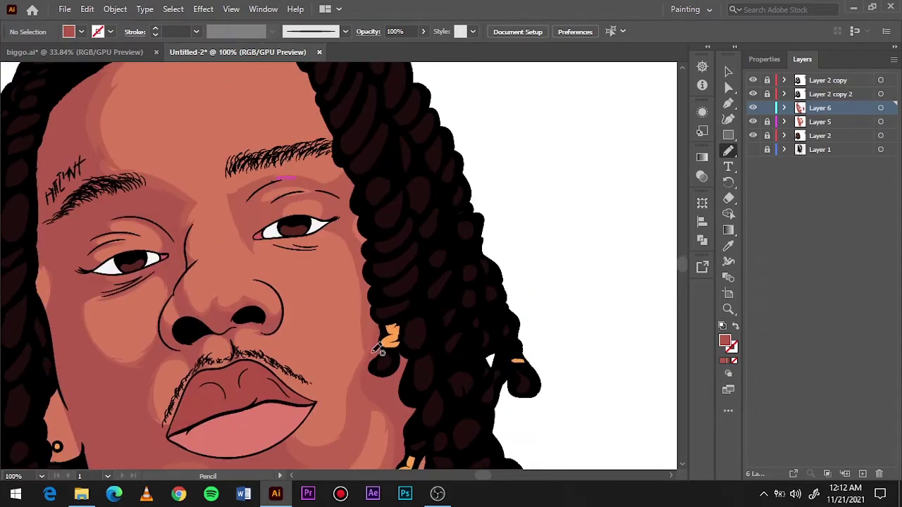
mouse_move(312, 181)
mouse_down()
mouse_move(299, 181)
mouse_move(279, 125)
mouse_up()
key(ctrl+plus)
key(ctrl+plus)
- Create a new Layer 7 and set the fill to the sampled skin colour
key(ctrl+0)
key(v)
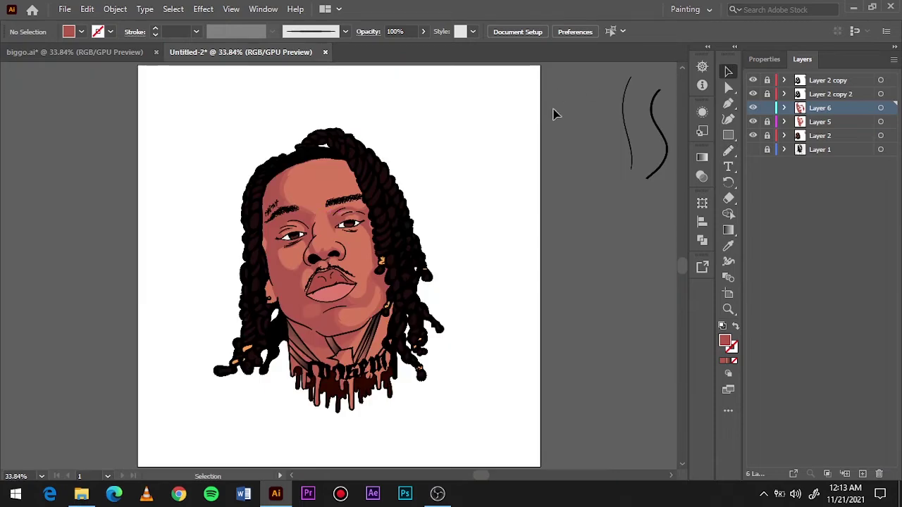
key(ctrl+l)
key(ctrl+1)
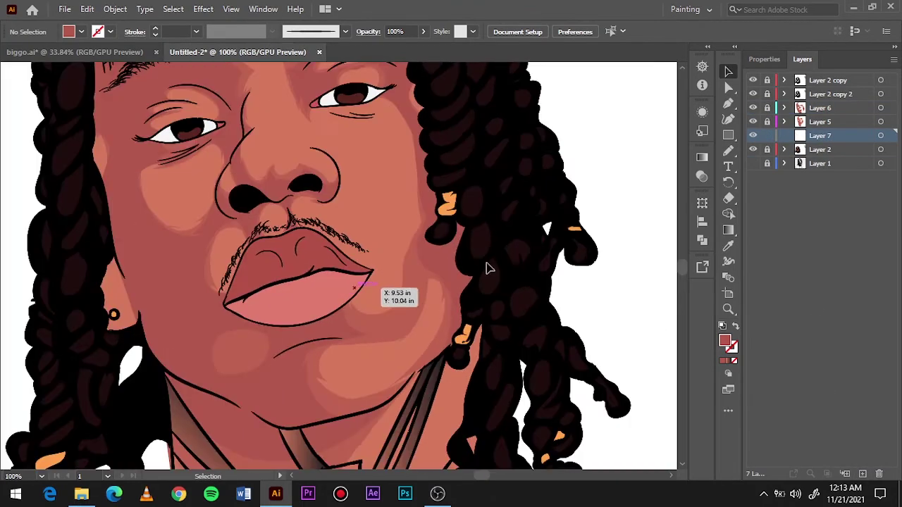
key(i)
double_click(724, 341)
key(Return)
- With the painted layer hidden, pencil skin shapes over the nose, nose bridge, adjacent cheek and nostril
key(n)
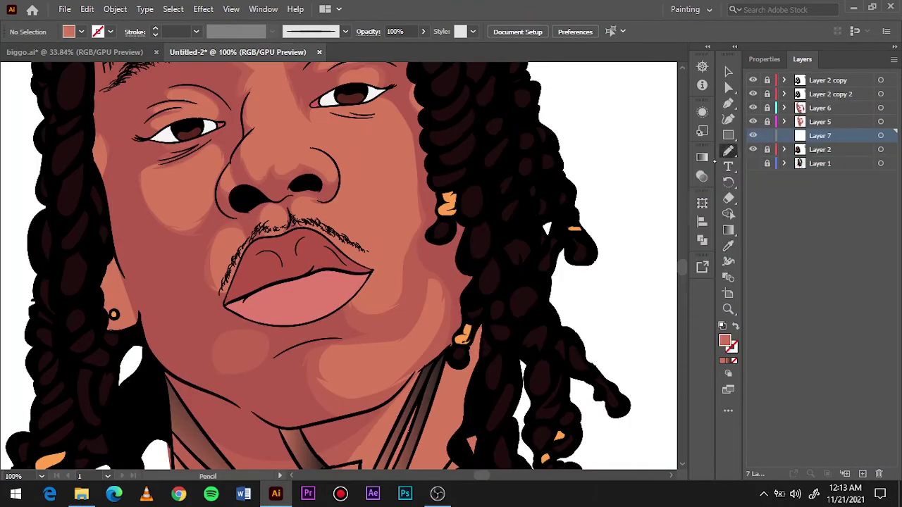
click(753, 149)
scroll(296, 337, up, 2)
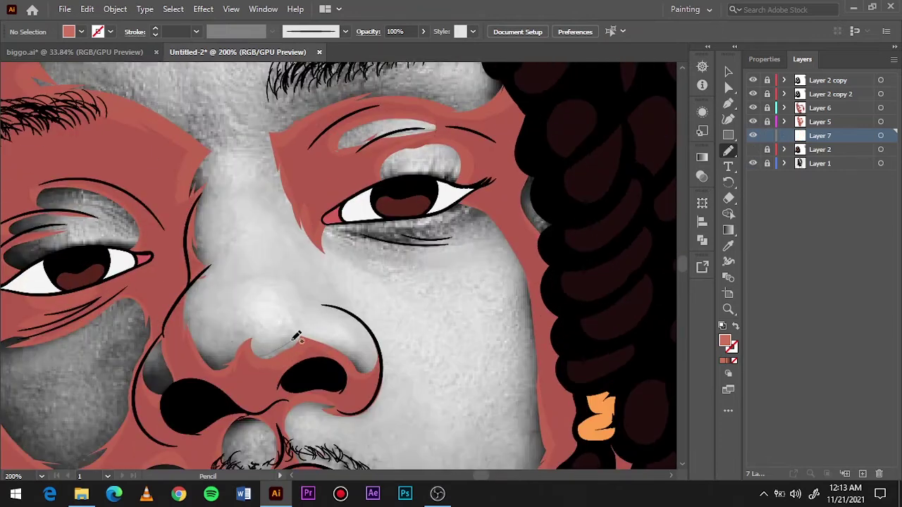
drag(307, 245, 311, 339)
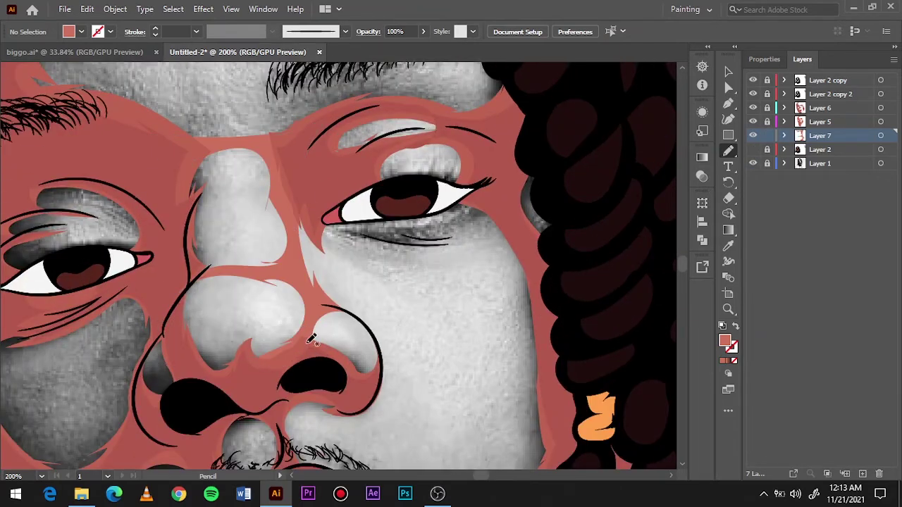
drag(300, 242, 261, 257)
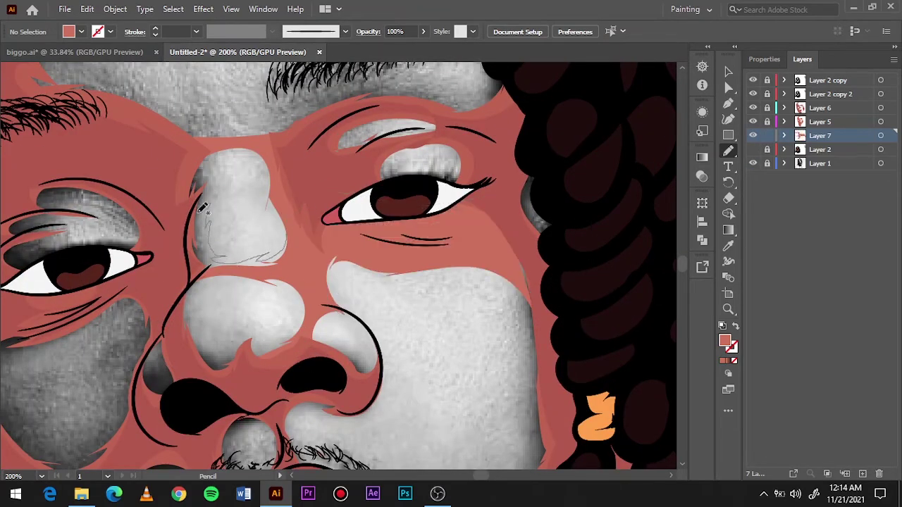
drag(202, 209, 282, 255)
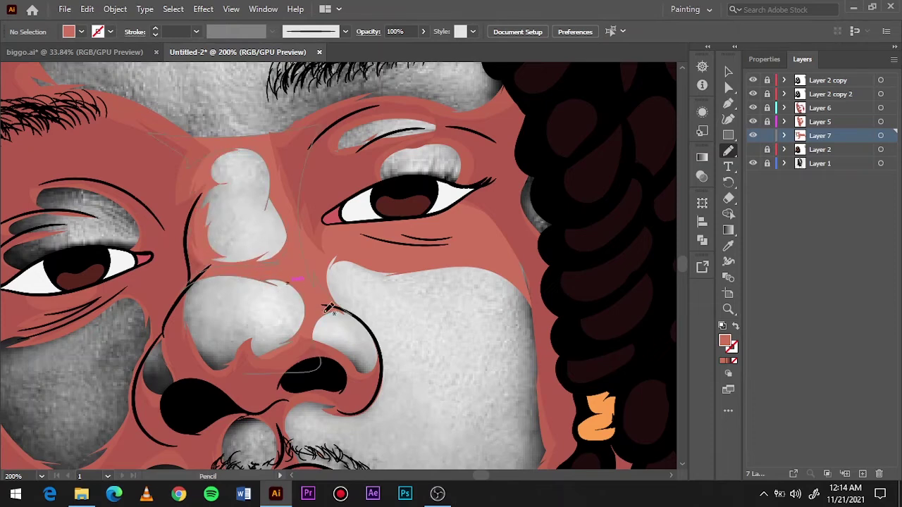
drag(326, 351, 273, 356)
drag(178, 299, 212, 363)
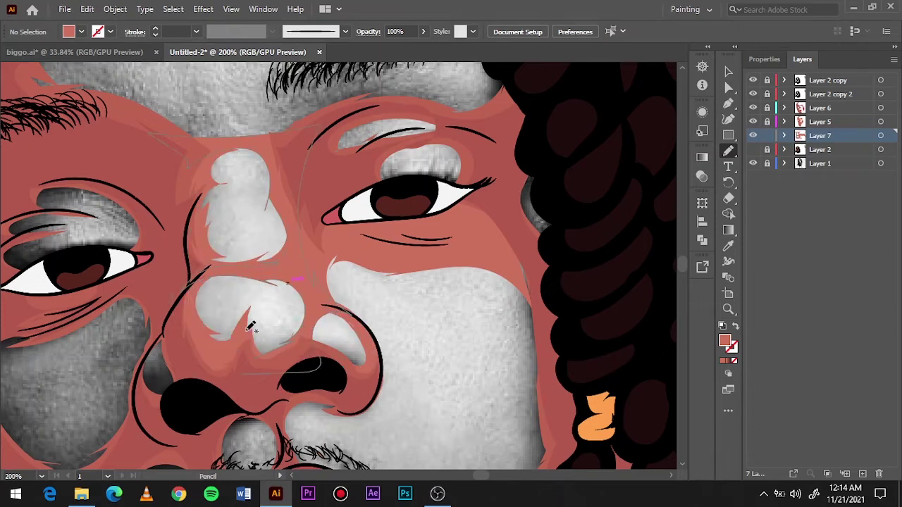
- Cover the area beside the lips, upper left cheek and patch near the left eye
key(ctrl+0)
click(753, 164)
click(752, 164)
scroll(331, 282, up, 5)
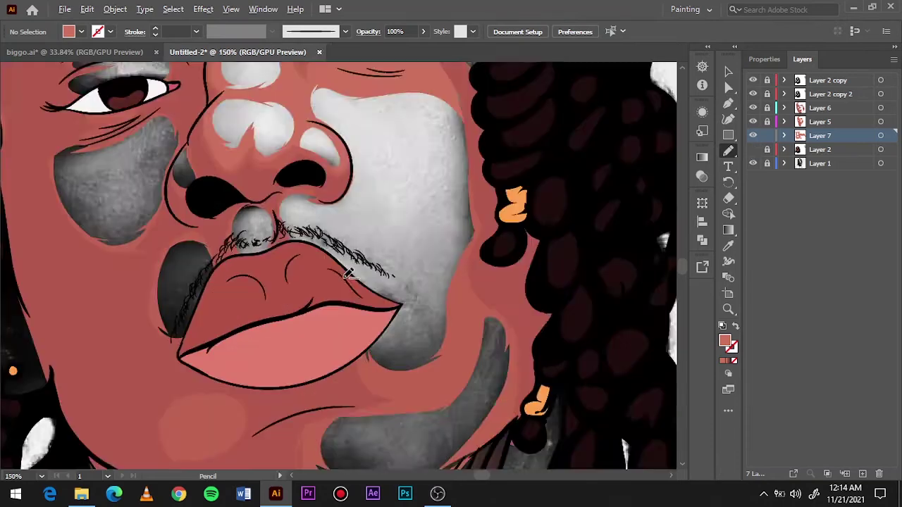
drag(243, 339, 273, 310)
scroll(275, 229, up, 4)
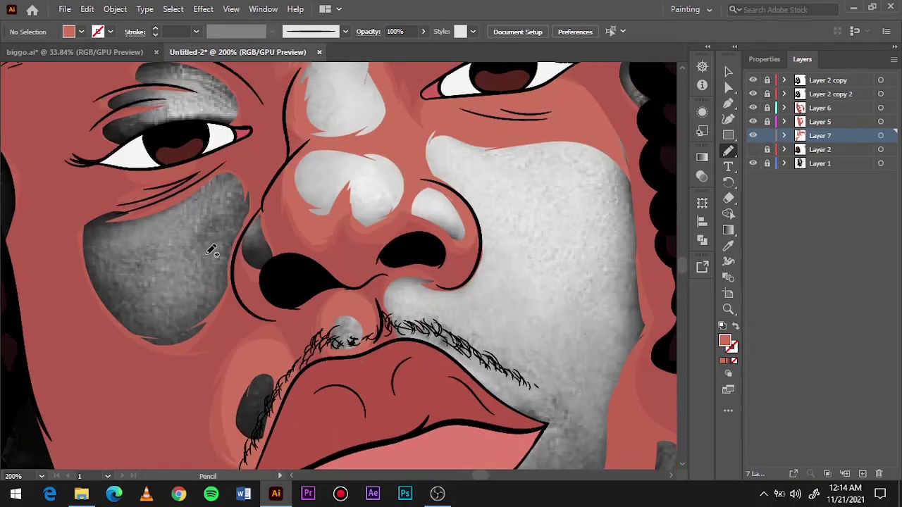
scroll(212, 249, up, 2)
drag(169, 253, 179, 337)
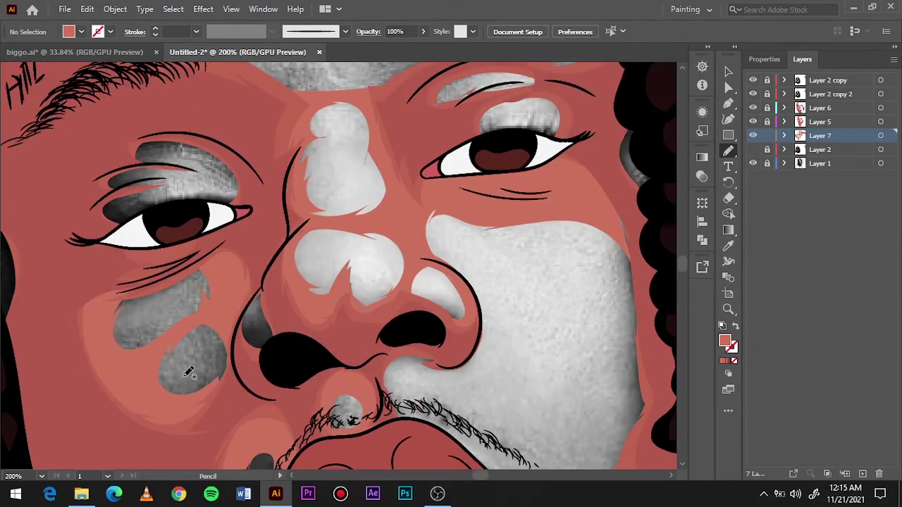
drag(162, 222, 218, 173)
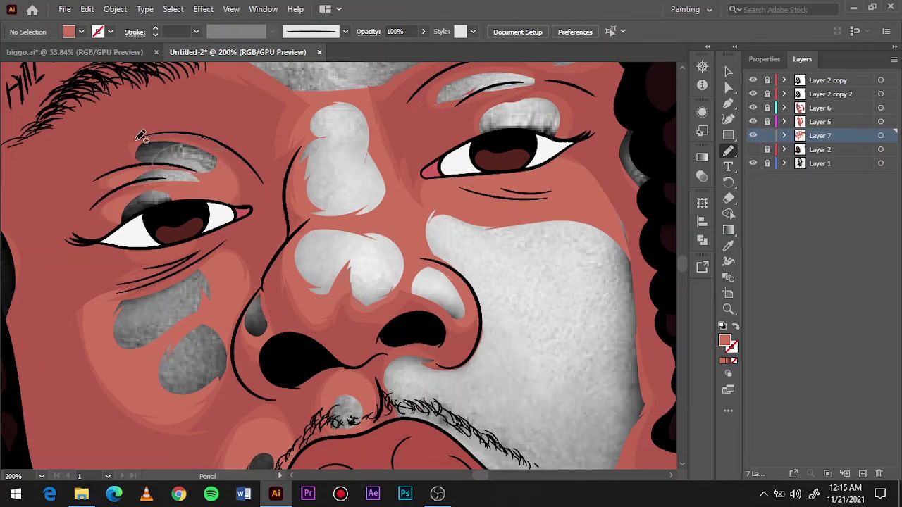
- Cover the grey cheek right of the lips and the middle of the jaw
scroll(556, 390, down, 5)
scroll(557, 389, right, 2)
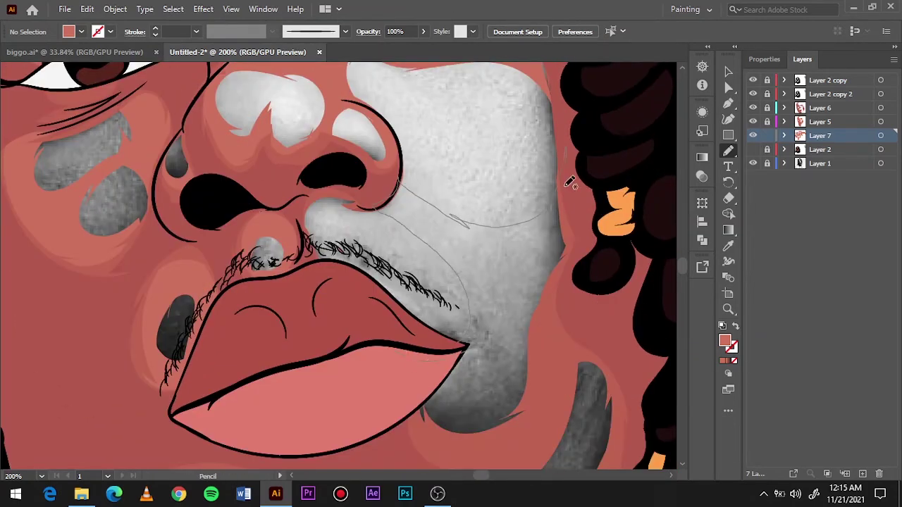
drag(569, 182, 571, 185)
scroll(592, 225, down, 5)
drag(367, 297, 488, 412)
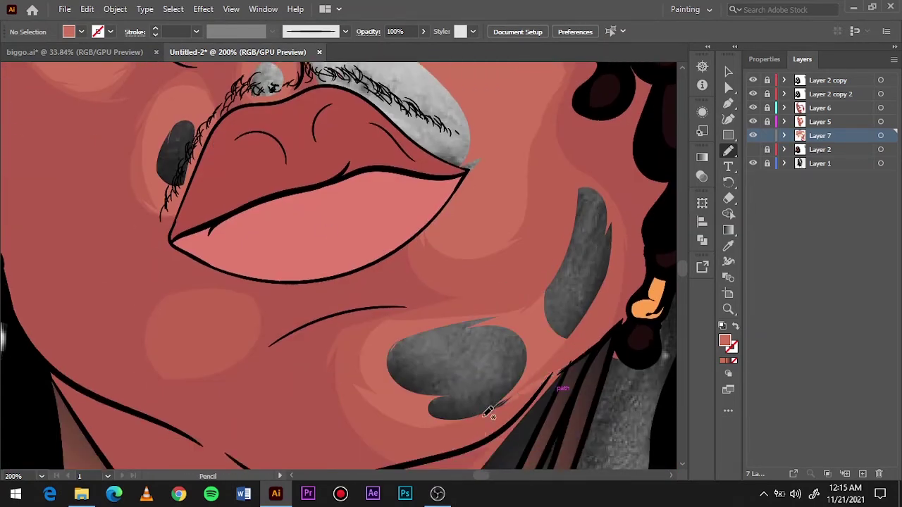
- Show the photo, hide the painted layer, and cover the forehead edge, brow area and hairline
key(ctrl+0)
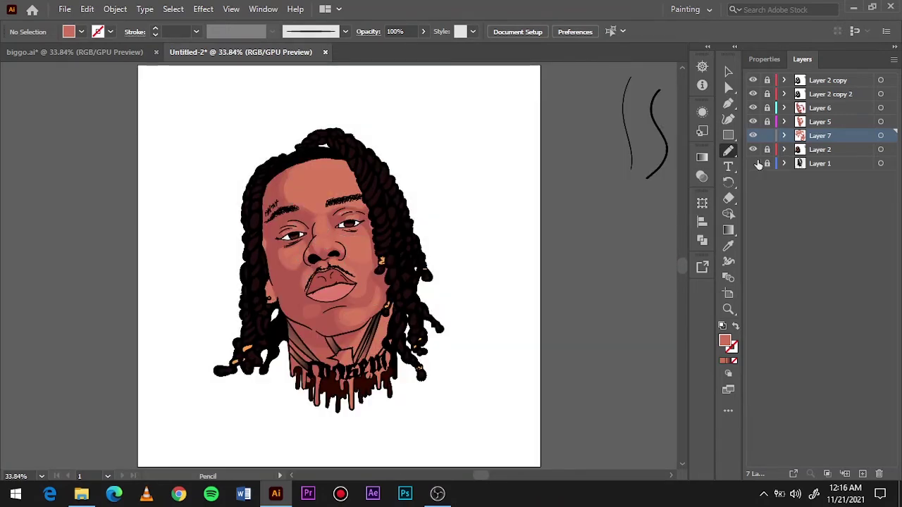
click(752, 164)
click(753, 150)
scroll(311, 230, up, 5)
drag(632, 208, 416, 233)
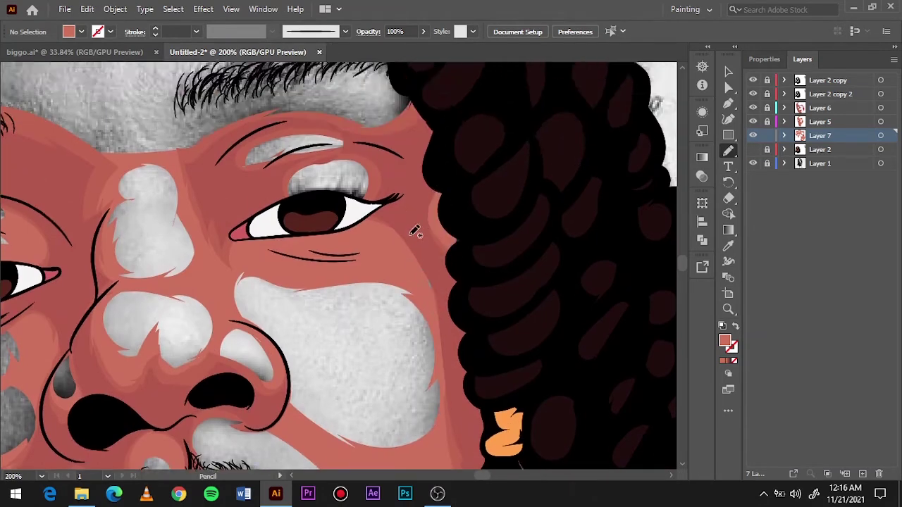
drag(169, 133, 253, 387)
drag(126, 92, 124, 95)
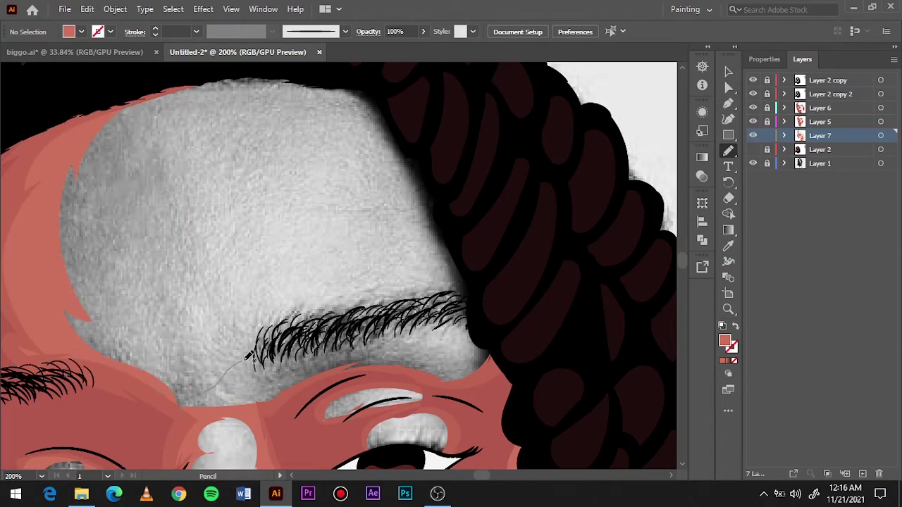
drag(408, 348, 327, 380)
drag(388, 139, 449, 344)
- Restore the painted layer, hide the photo, and add Layer 8 with fill C66A5C
key(ctrl+0)
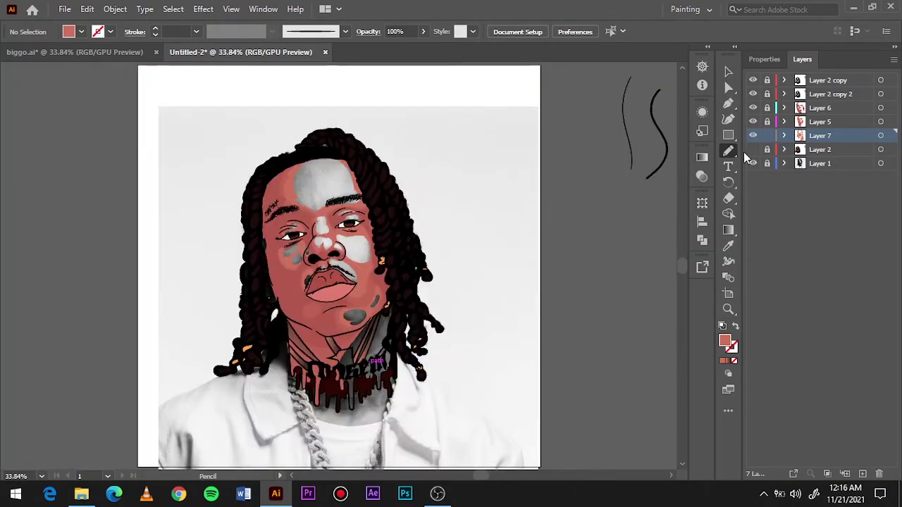
click(753, 150)
click(753, 164)
click(861, 473)
double_click(725, 341)
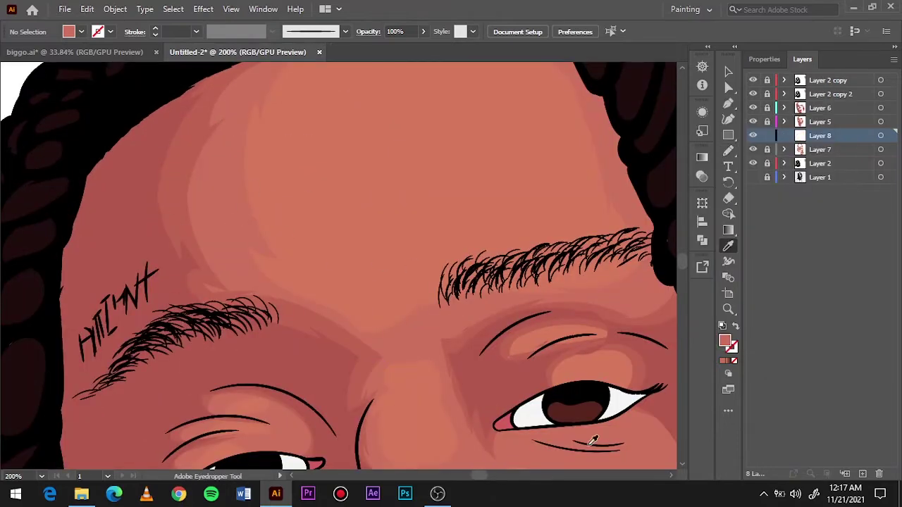
key(Return)
key(n)
- Draw a darker pencil shading shape around the forehead
drag(280, 308, 169, 303)
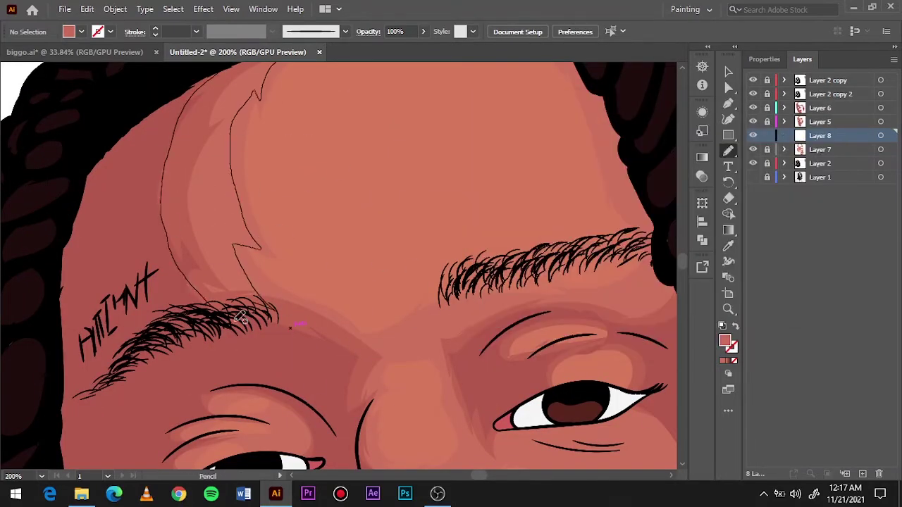
key(ctrl+0)
alt+scroll(352, 285, up, 4)
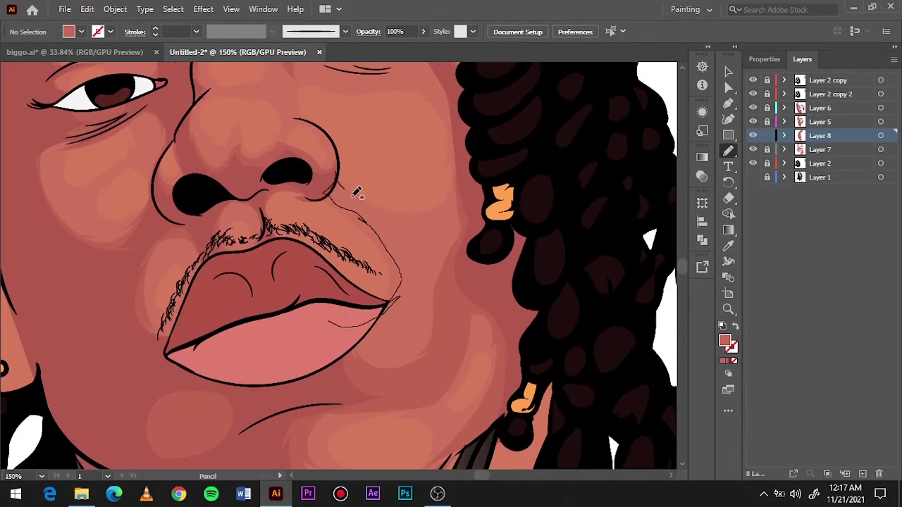
key(ctrl+0)
alt+scroll(395, 310, up, 4)
- Adjust the shape's colour balance to Red 1%, Green -1%, Blue -2% and deselect
click(86, 9)
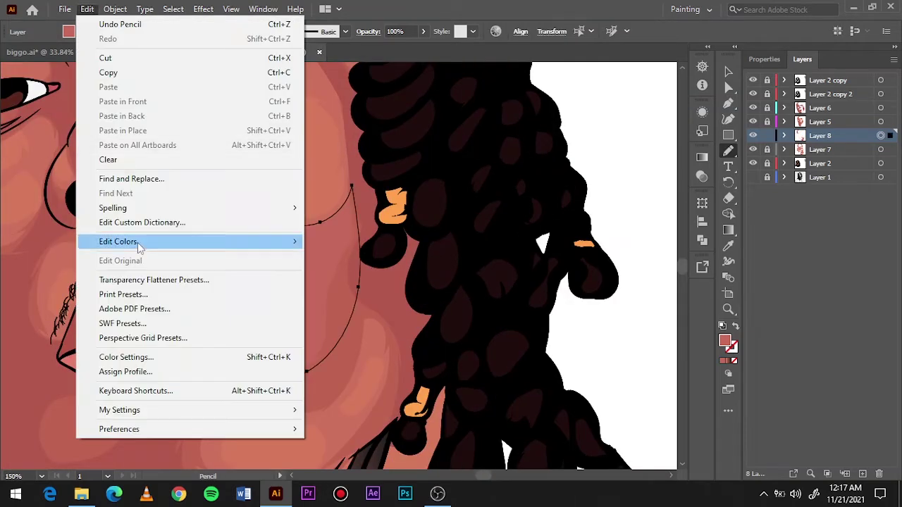
click(338, 256)
click(543, 305)
mouse_move(647, 199)
mouse_down()
mouse_move(649, 162)
mouse_move(646, 199)
mouse_up()
drag(647, 160, 645, 203)
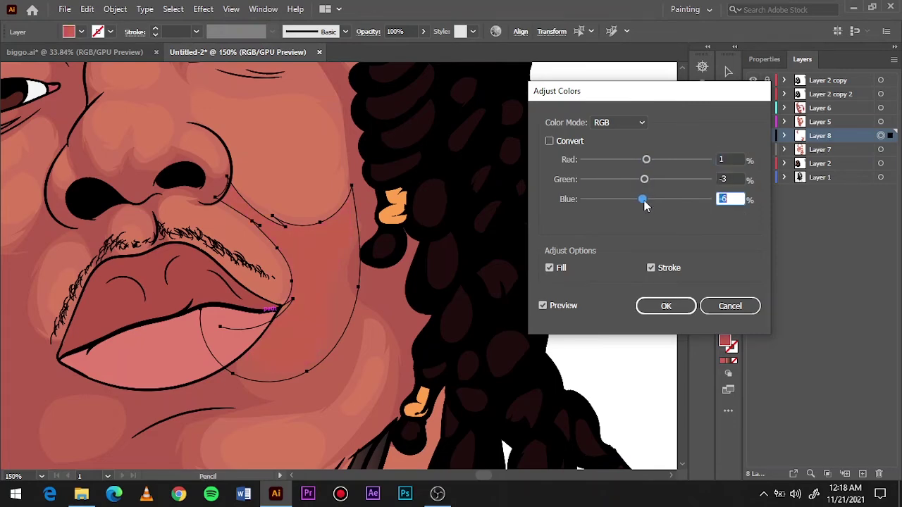
click(666, 305)
click(602, 145)
key(ctrl+0)
- Pencil shading strokes over the chin, nose and along the brow
scroll(340, 247, up, 5)
key(n)
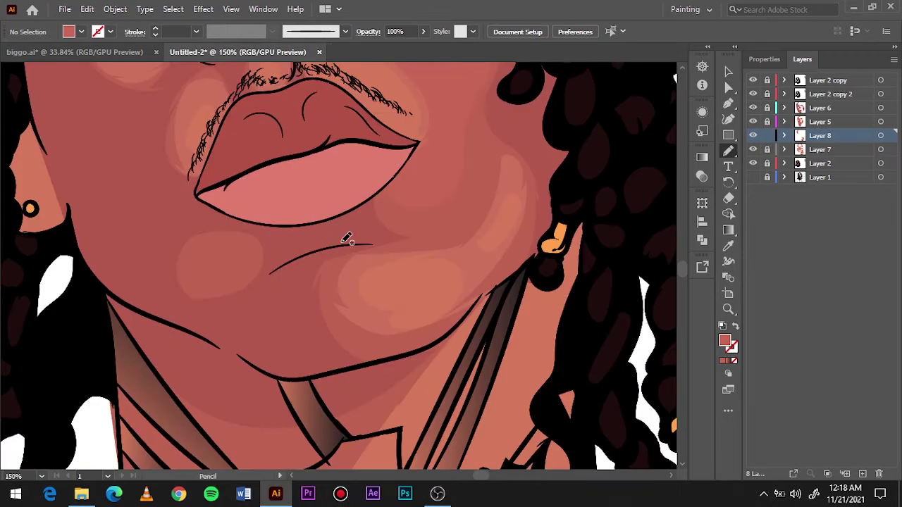
drag(409, 331, 439, 250)
mouse_move(451, 306)
mouse_down()
mouse_move(501, 234)
mouse_move(529, 264)
mouse_up()
scroll(233, 214, up, 5)
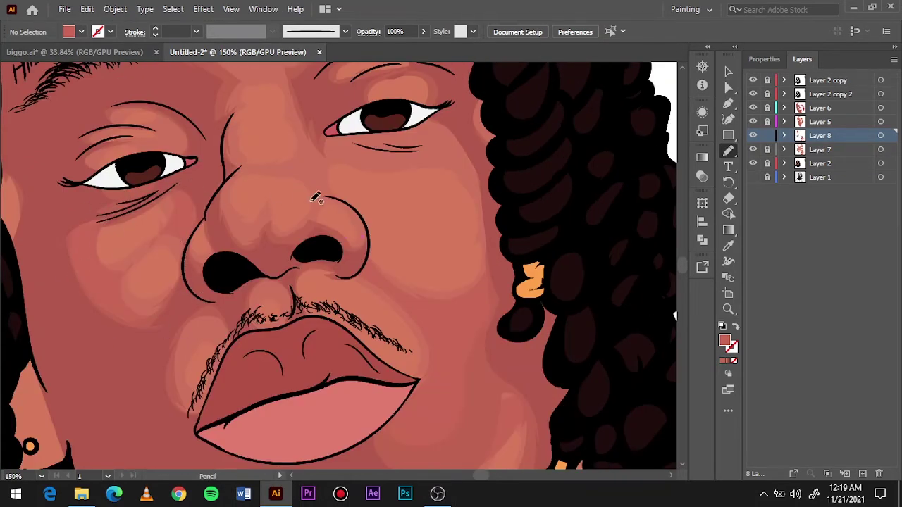
drag(432, 161, 436, 162)
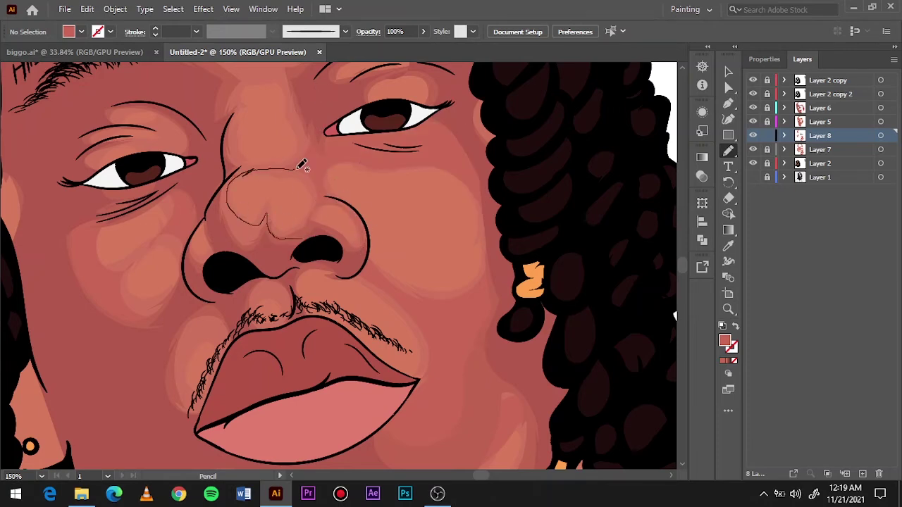
key(ctrl+0)
scroll(395, 212, up, 3)
scroll(394, 212, up, 3)
drag(407, 296, 540, 172)
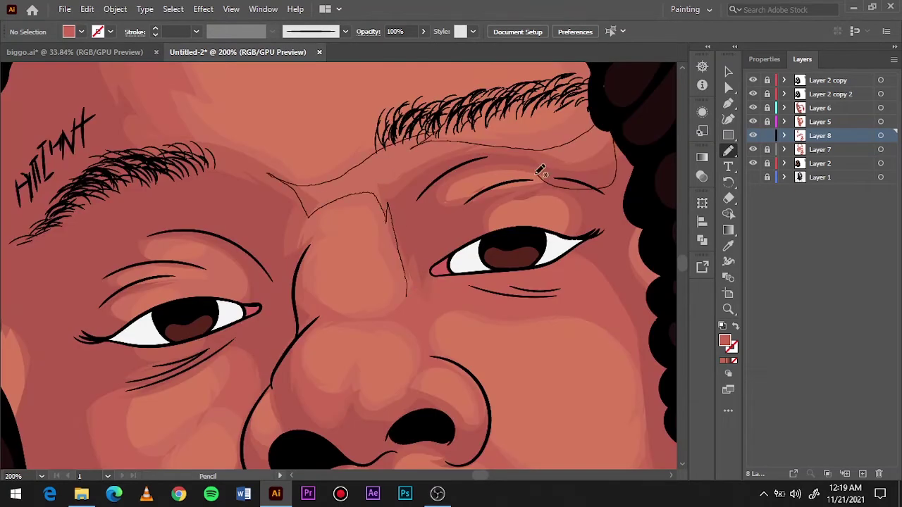
- Select all the shading and apply Adjust Colors with Red 2, Green -1, Blue -5
key(ctrl+minus)
key(ctrl+a)
key(i)
click(87, 8)
click(343, 276)
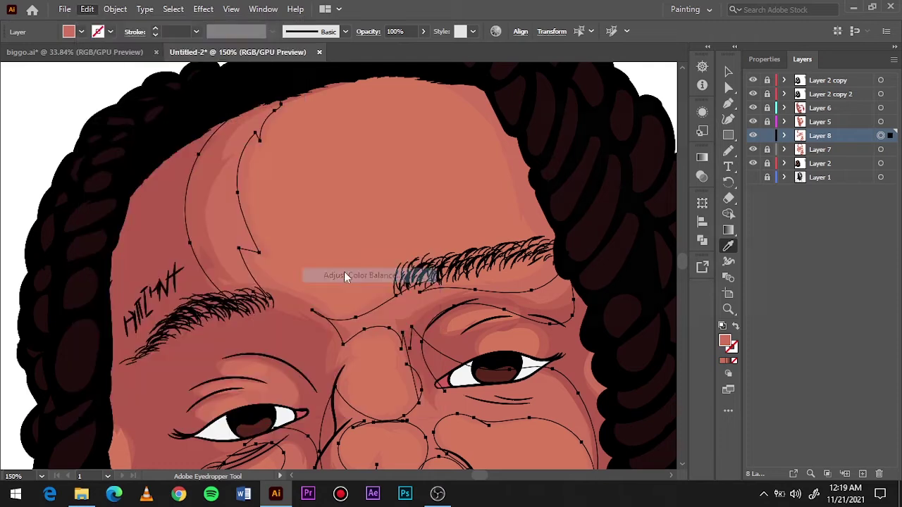
click(646, 180)
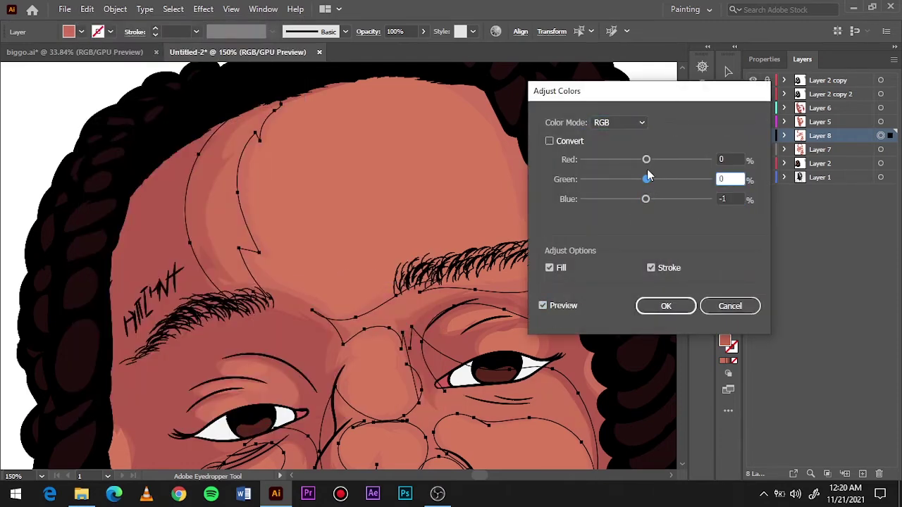
click(646, 160)
click(647, 180)
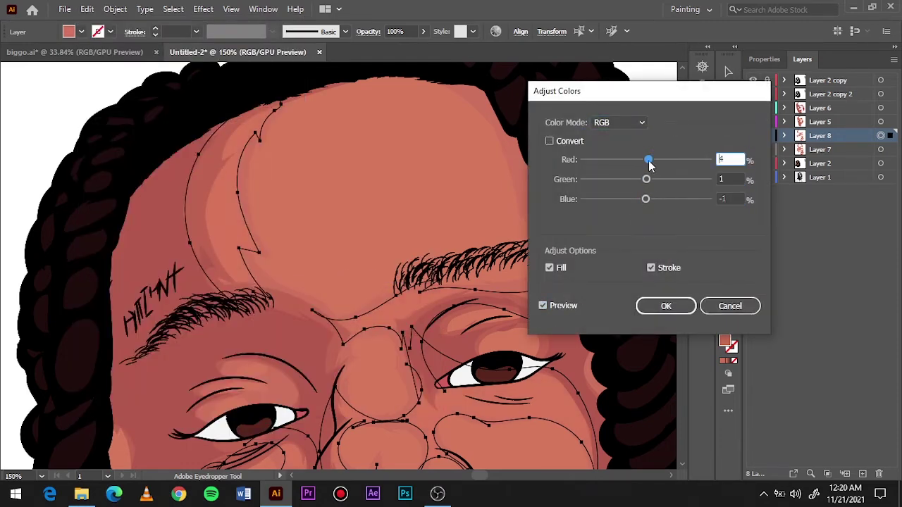
drag(647, 160, 650, 160)
click(646, 180)
click(644, 199)
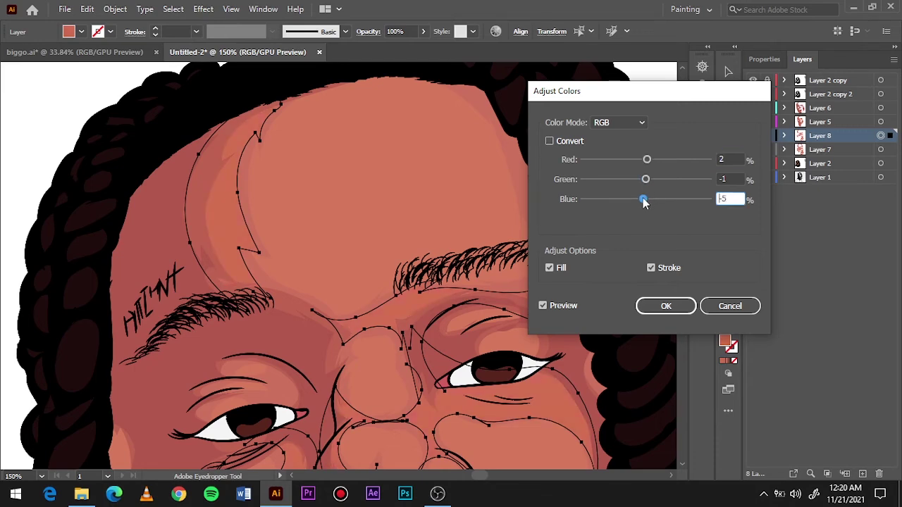
click(666, 305)
- Recolor the shading artwork with brightness B set to 79
click(87, 8)
click(331, 248)
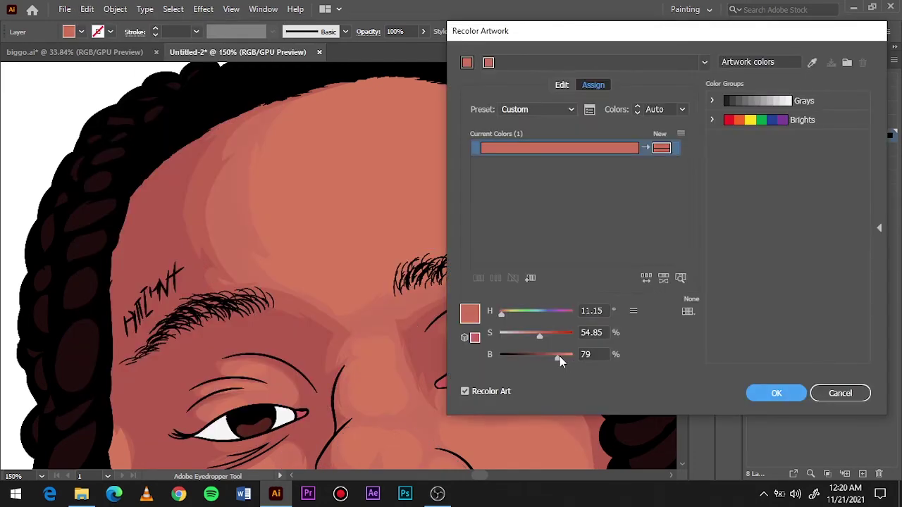
click(776, 393)
key(ctrl+0)
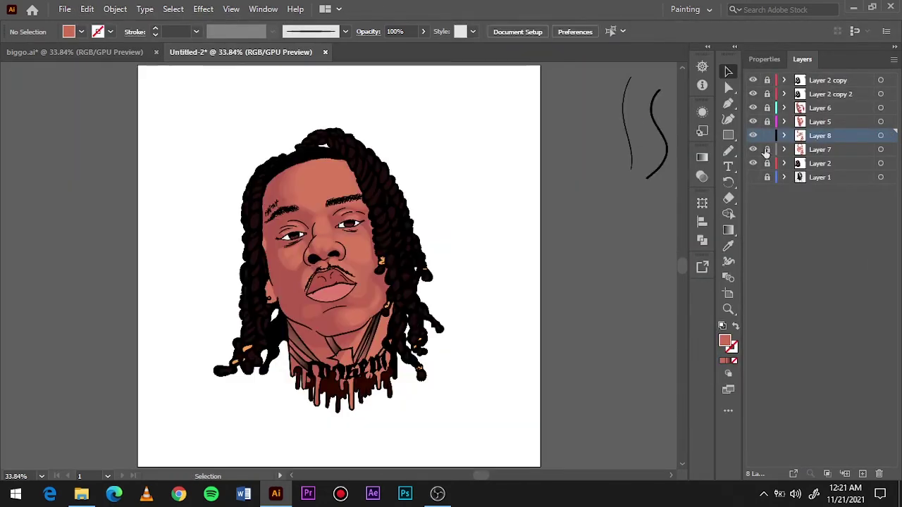
- On Layer 6, set the fill colour to the darker red #B2594D
click(819, 108)
scroll(275, 284, up, 5)
click(729, 246)
double_click(724, 341)
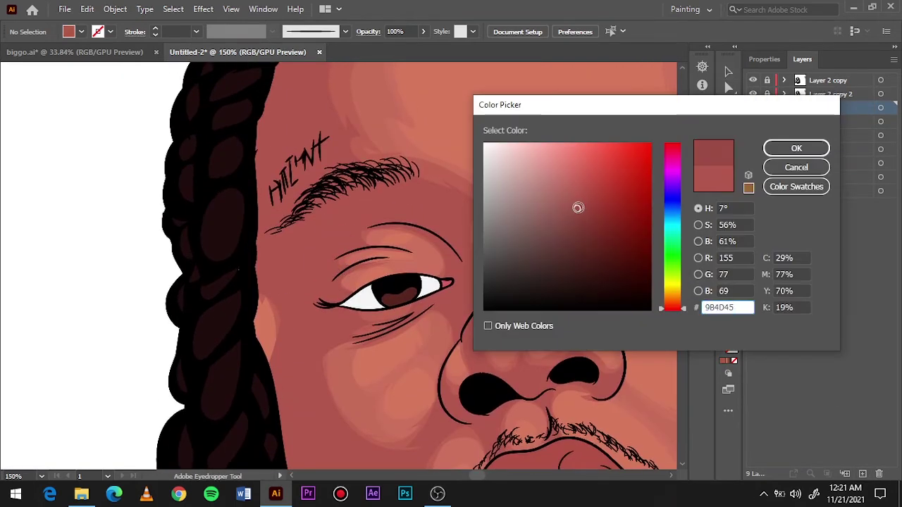
key(Return)
double_click(724, 341)
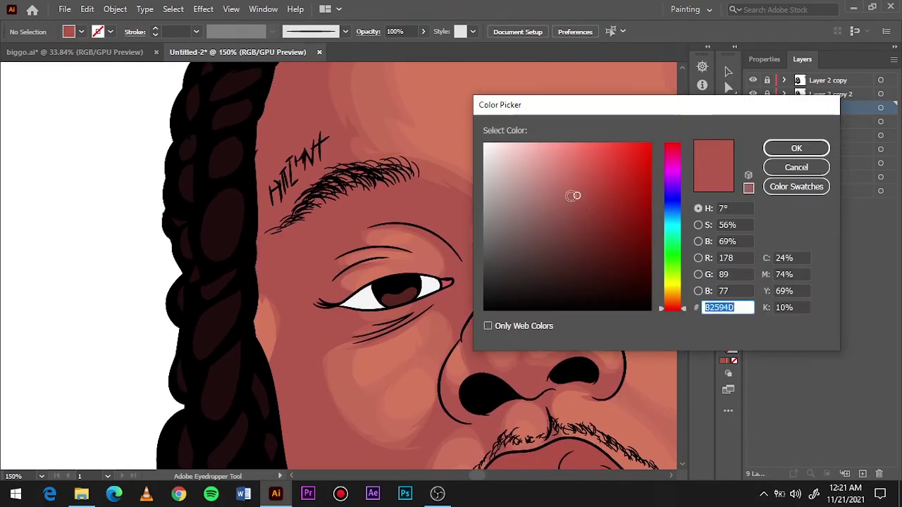
key(Return)
- Pencil a shadow outline along the left temple
key(n)
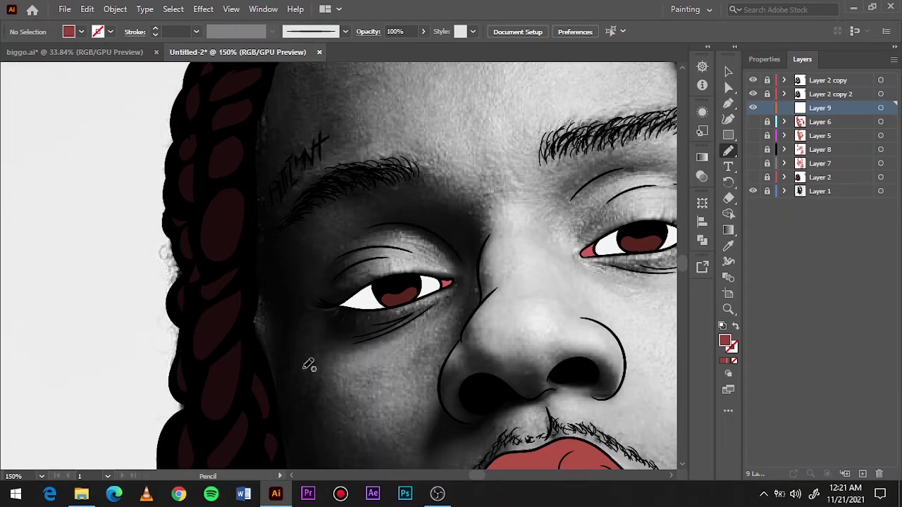
scroll(443, 304, down, 5)
scroll(443, 304, down, 3)
scroll(458, 265, up, 3)
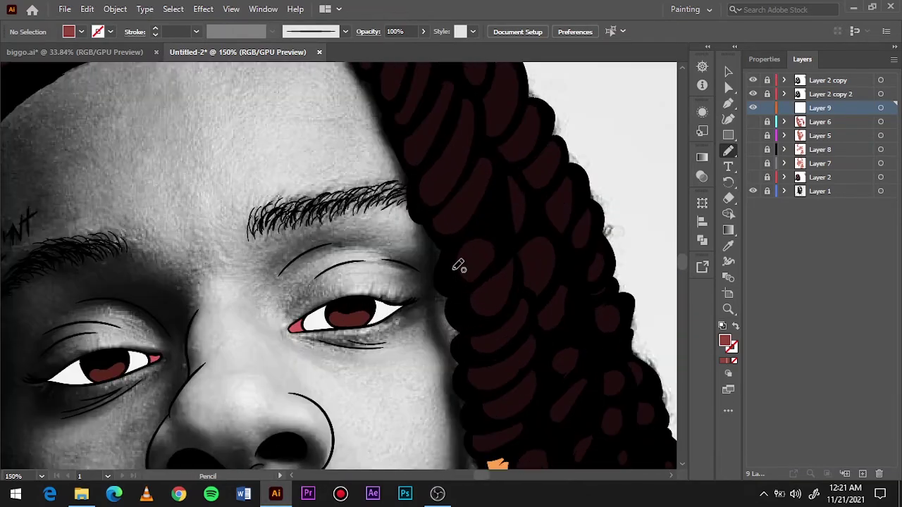
click(753, 176)
scroll(456, 348, down, 5)
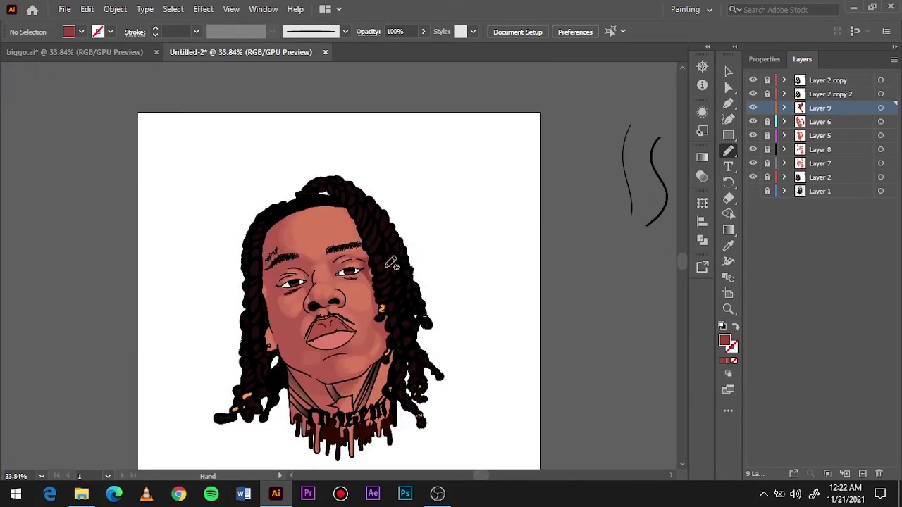
scroll(376, 196, up, 4)
scroll(412, 391, down, 5)
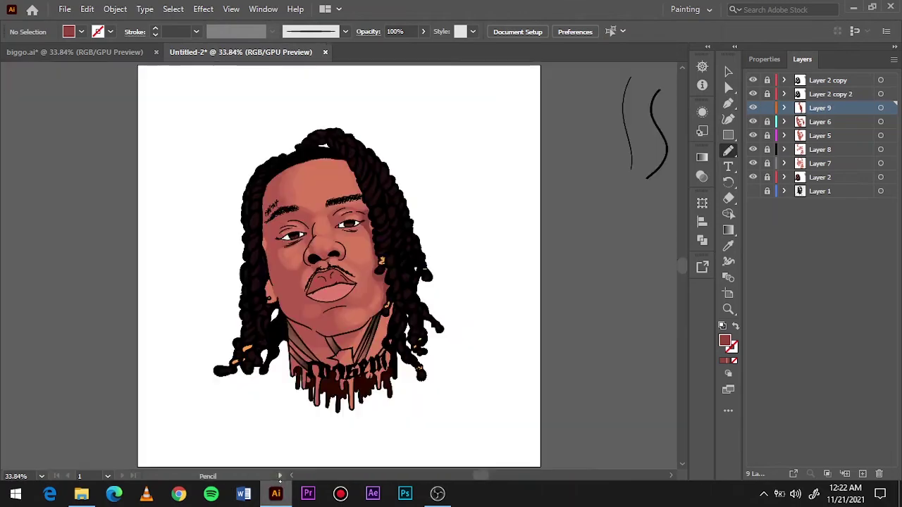
scroll(298, 288, up, 5)
scroll(302, 293, up, 1)
drag(134, 407, 158, 338)
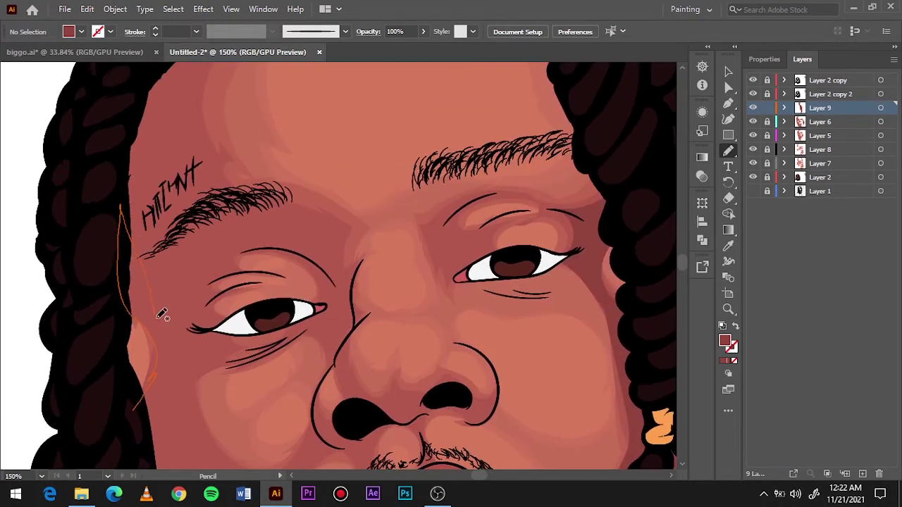
- Hide the coloured face layers, trace a shadow beside the left braids, then show them again
drag(753, 121, 752, 177)
key(v)
key(ctrl+shift+a)
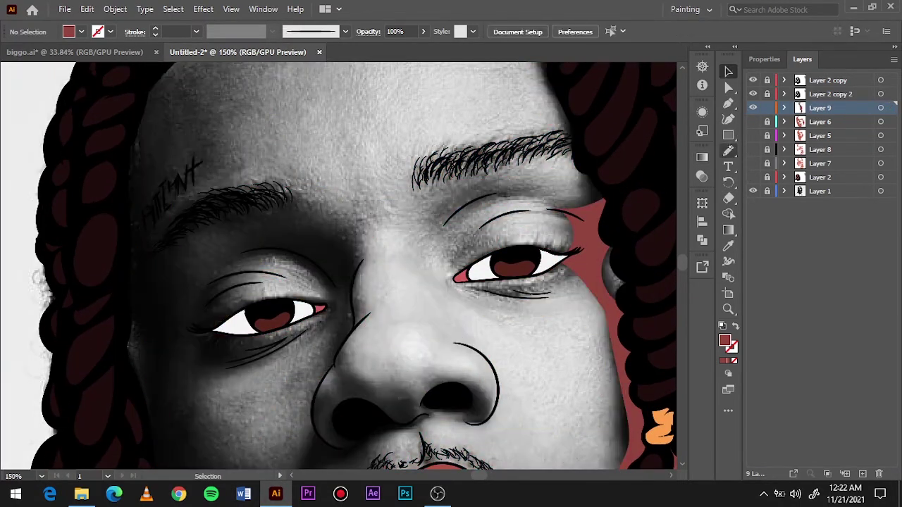
key(n)
scroll(312, 258, down, 5)
drag(245, 310, 255, 310)
scroll(248, 325, up, 6)
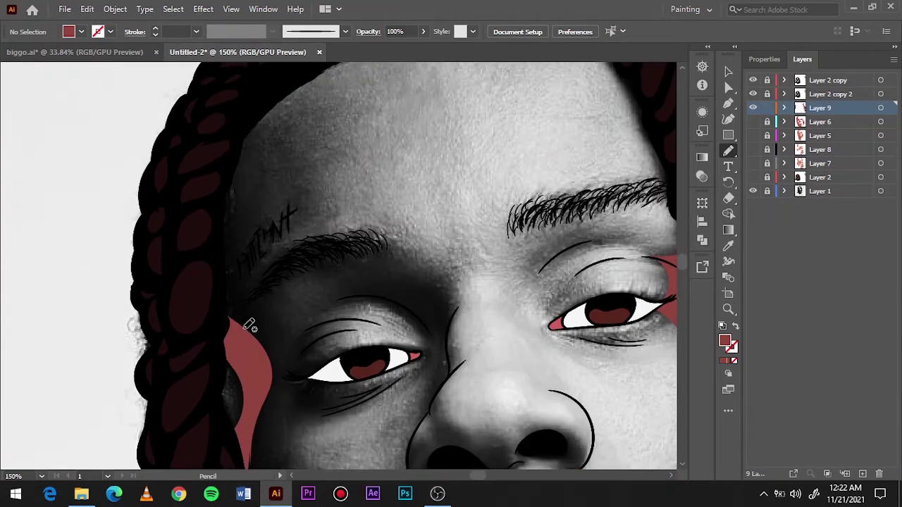
drag(752, 121, 752, 191)
key(ctrl+0)
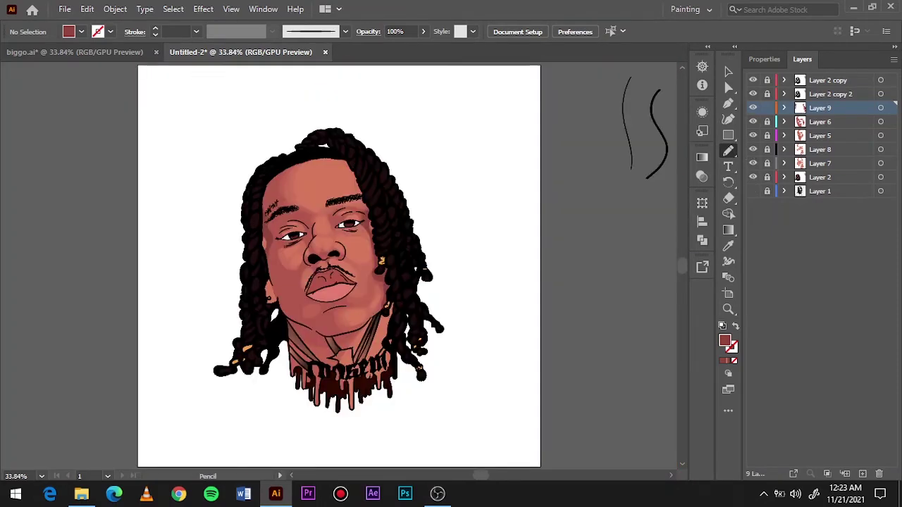
scroll(332, 312, up, 5)
- Add Layer 10, check the cheek shadow's fill in the Color Picker, and create Layer 11
key(ctrl+l)
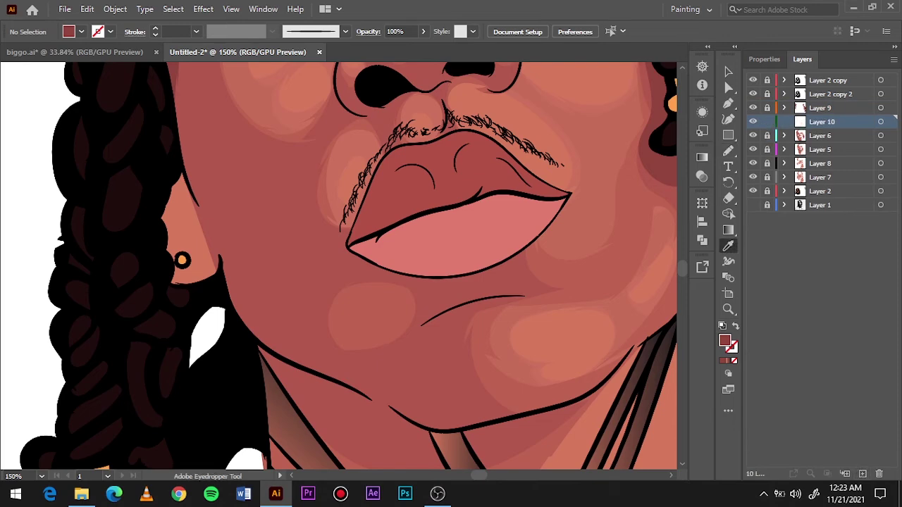
double_click(724, 340)
key(Escape)
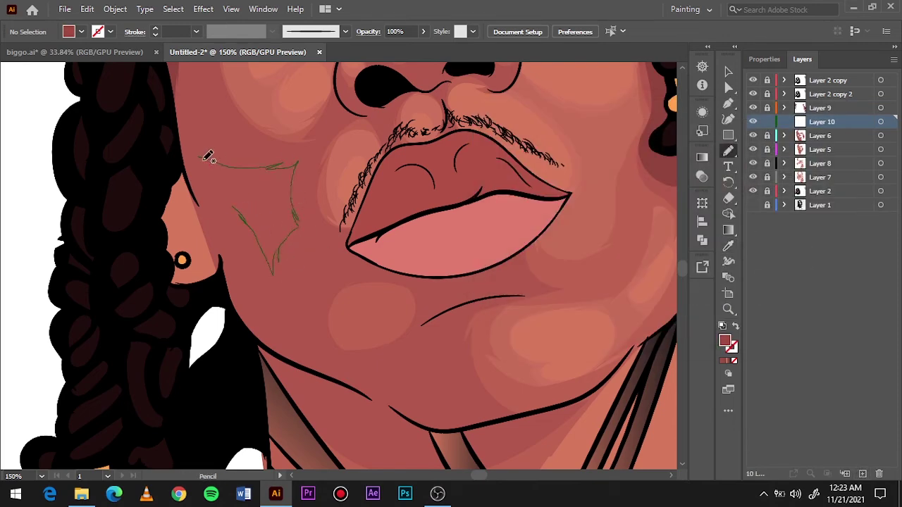
key(ctrl+0)
click(881, 121)
key(ctrl+plus)
key(ctrl+plus)
key(ctrl+plus)
key(i)
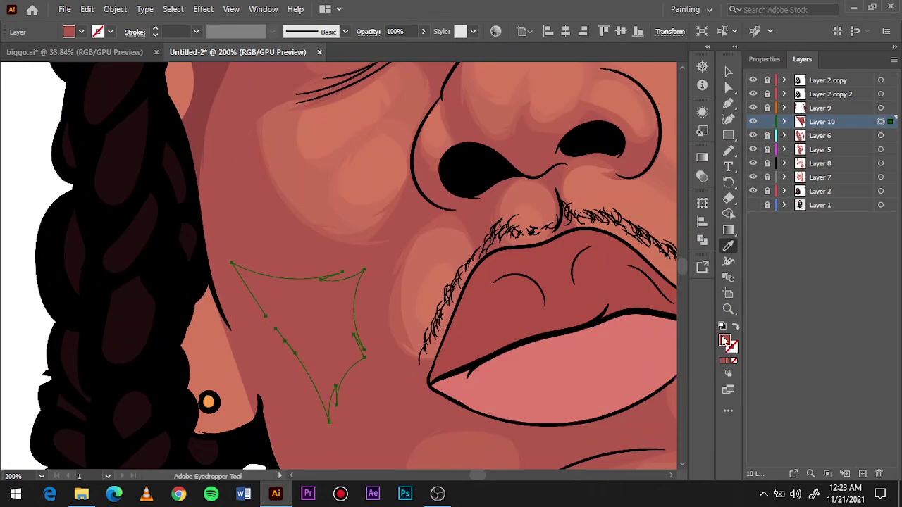
double_click(724, 341)
key(Escape)
key(ctrl+0)
key(v)
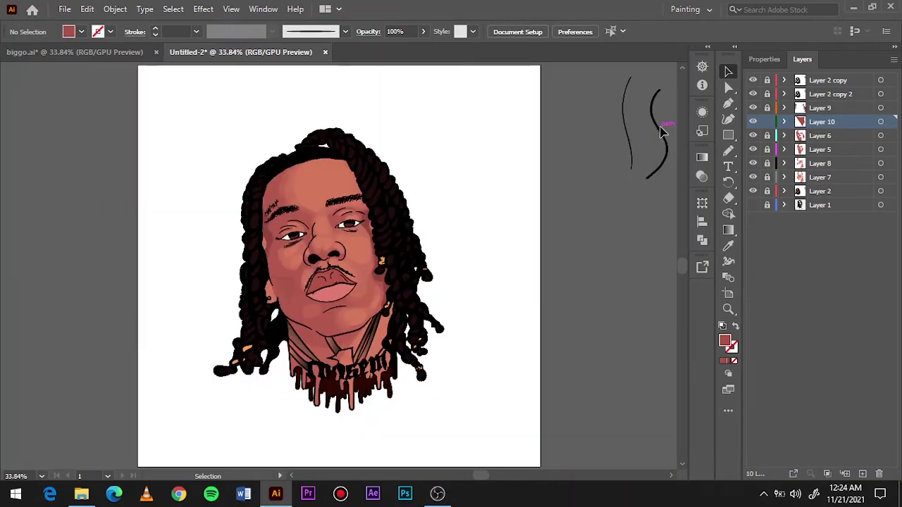
click(820, 191)
- Select Layer 11 and zoom in on the cheek highlight shape
click(863, 473)
key(ctrl+plus)
key(ctrl+plus)
key(ctrl+plus)
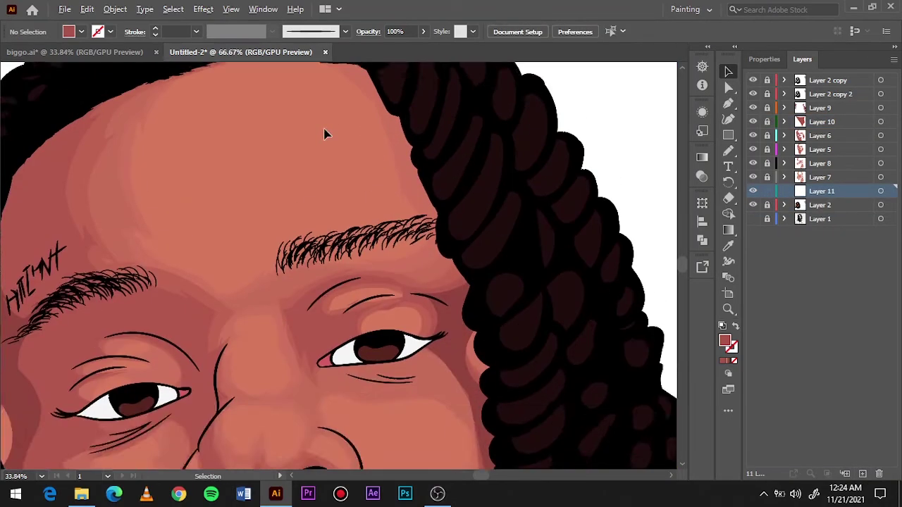
key(i)
scroll(374, 278, down, 5)
key(ctrl+plus)
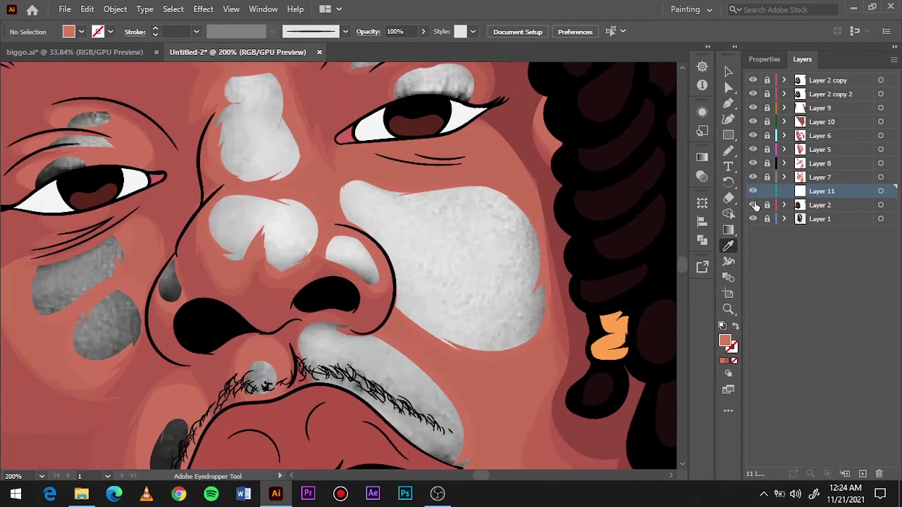
key(n)
key(v)
- Adjust the cheek highlight's colour balance in Adjust Colors, entering -8 and nudging the channels
key(ctrl+a)
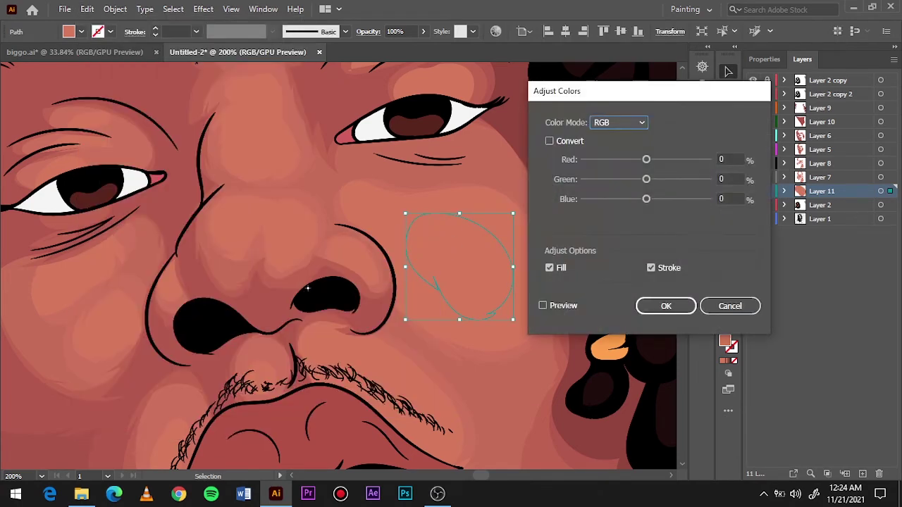
text(-8)
key(Down)
key(shift+Tab)
key(Up)
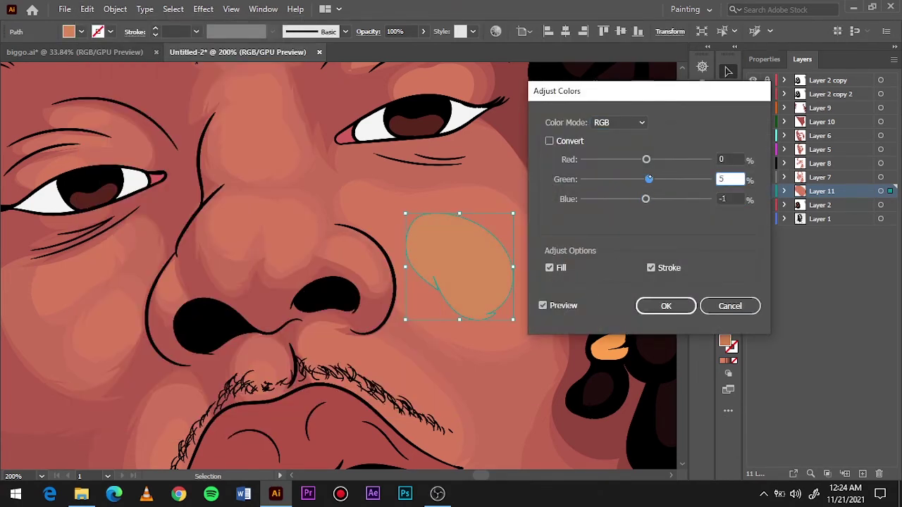
key(Up)
key(shift+Tab)
key(Up)
key(Up)
key(Tab)
key(Return)
click(556, 249)
- Recolor the cheek highlight with brightness B set to 85
click(458, 268)
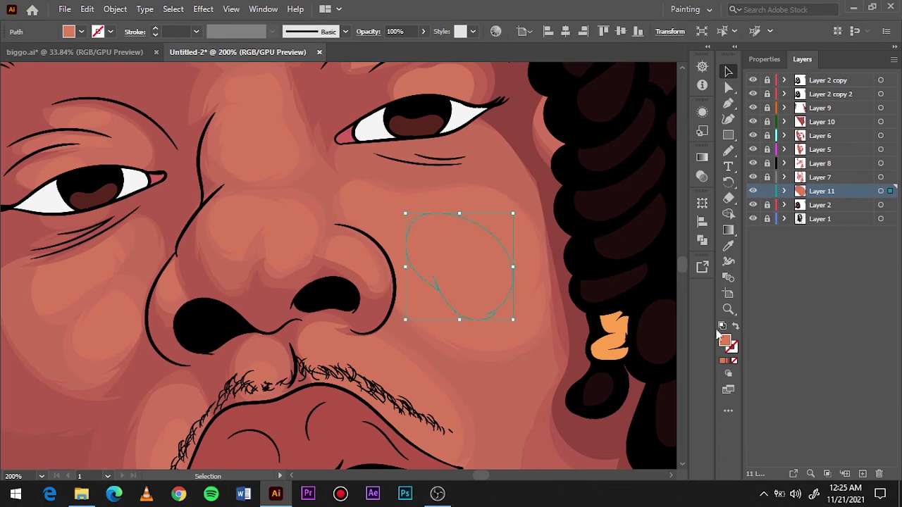
double_click(724, 341)
key(Escape)
click(579, 252)
key(ctrl+0)
key(ctrl+a)
scroll(327, 312, up, 5)
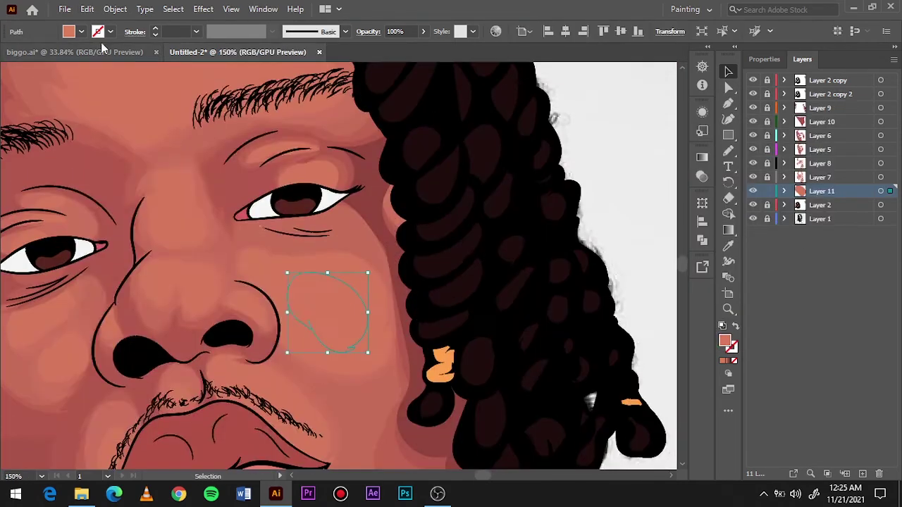
drag(567, 354, 538, 336)
key(Return)
key(ctrl+0)
- Pencil light highlights on the forehead, nose bridge and nose tip, then add Layer 12
key(ctrl+1)
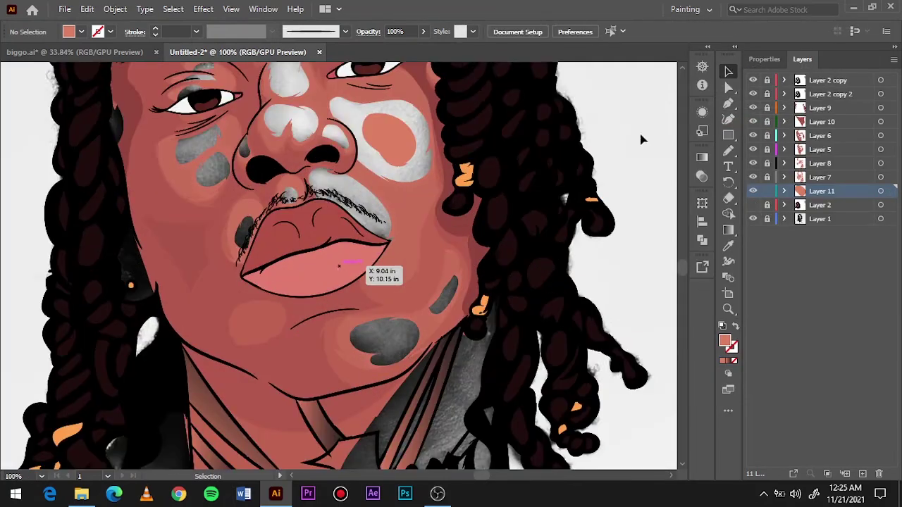
key(n)
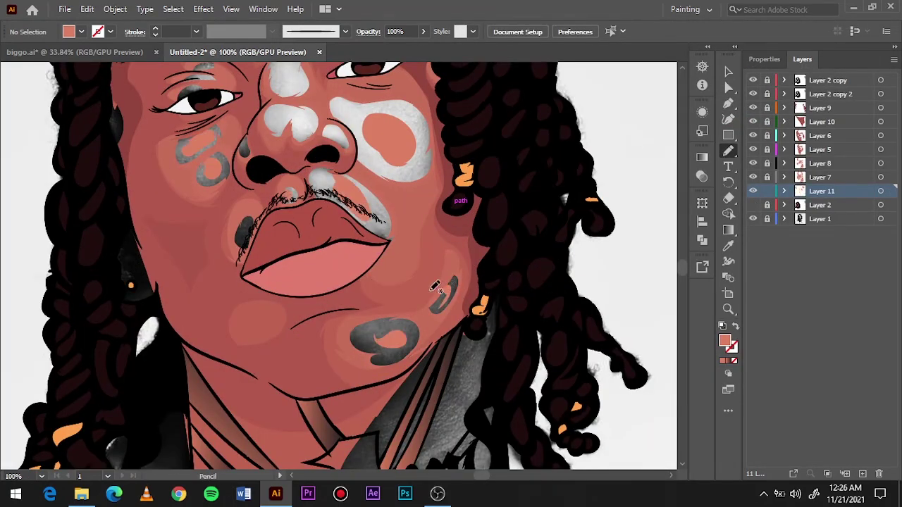
scroll(381, 324, up, 4)
drag(351, 187, 304, 224)
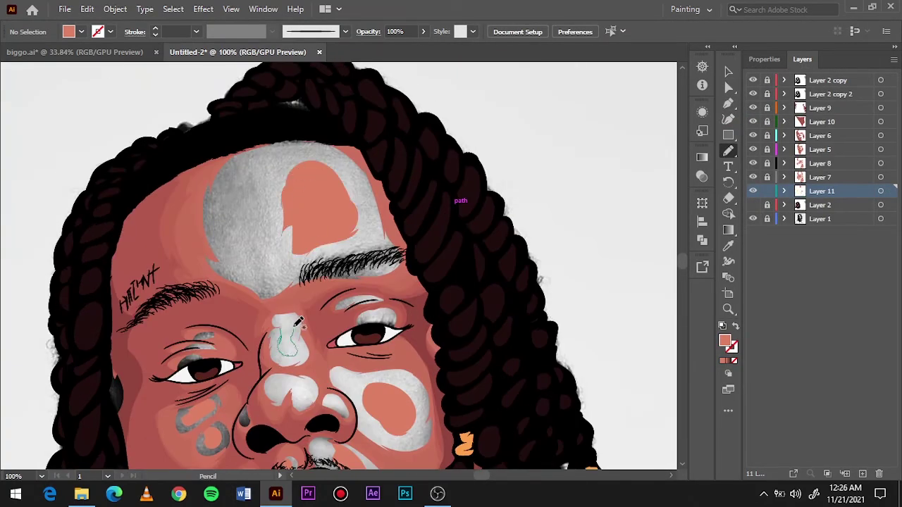
drag(298, 322, 295, 318)
drag(273, 388, 293, 382)
click(753, 191)
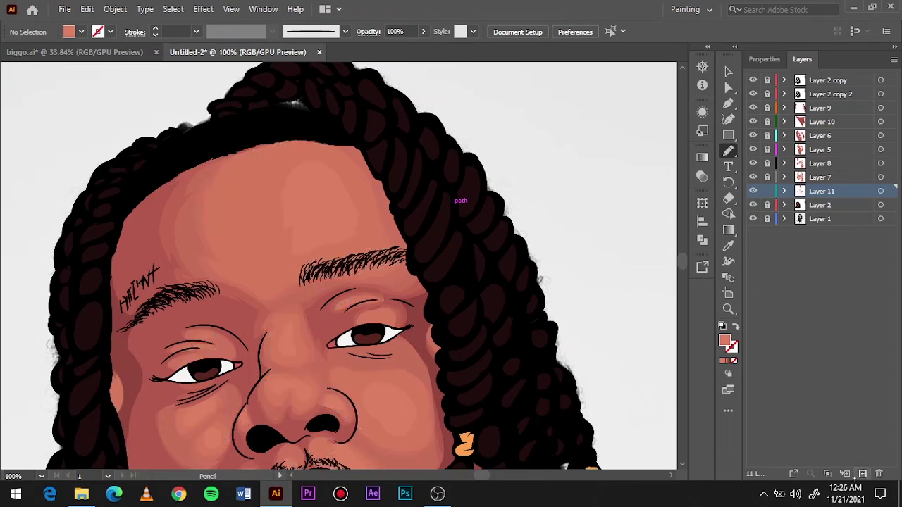
click(862, 474)
- Recolor the small forehead highlight to H 13.77°, S 46%, B 91%
key(v)
click(319, 223)
click(86, 8)
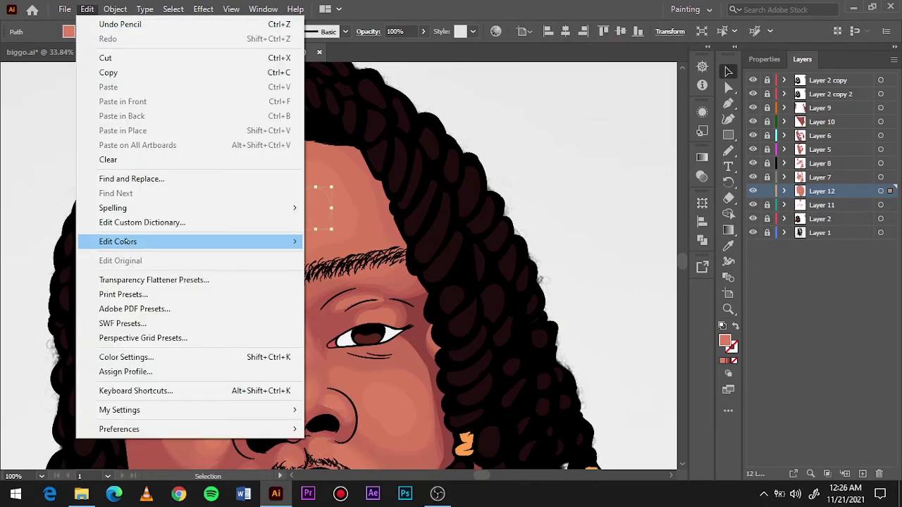
click(339, 242)
drag(539, 336, 532, 336)
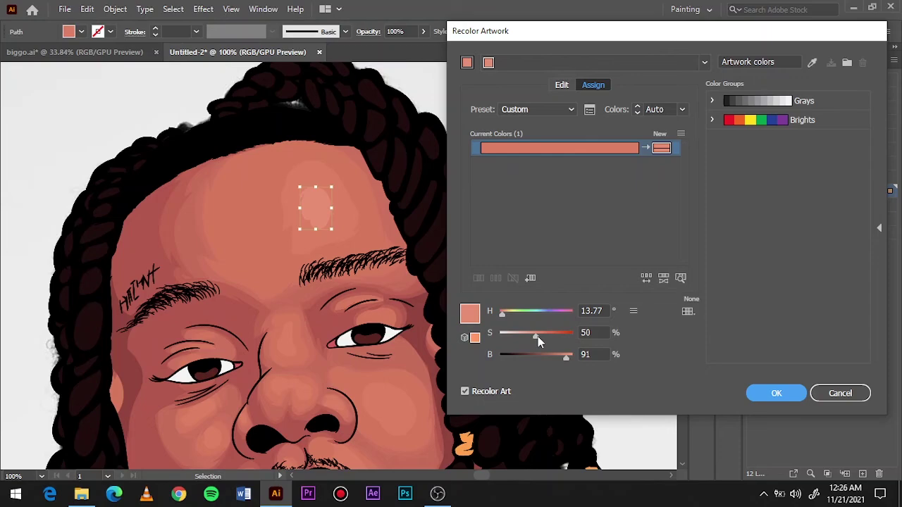
click(776, 393)
key(ctrl+0)
- Pencil a light highlight shape on the nose and fit the artboard in view
key(n)
scroll(360, 233, up, 5)
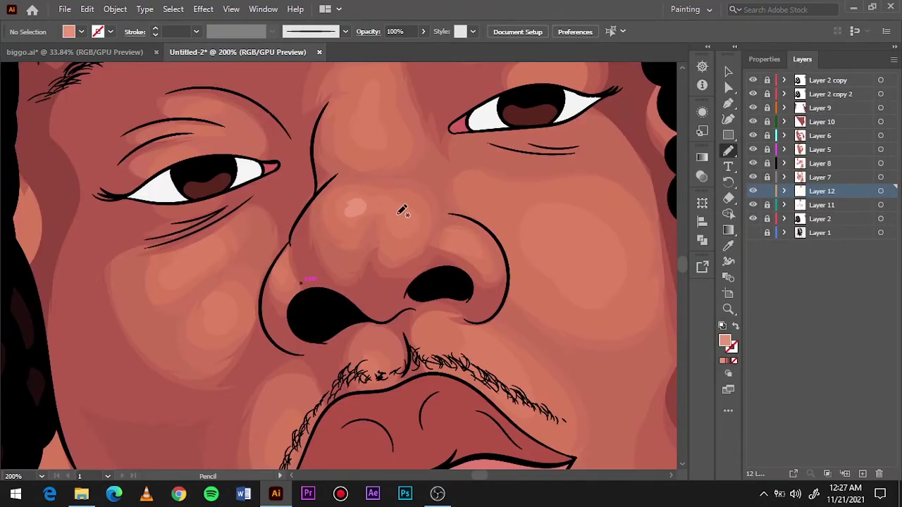
drag(402, 210, 375, 196)
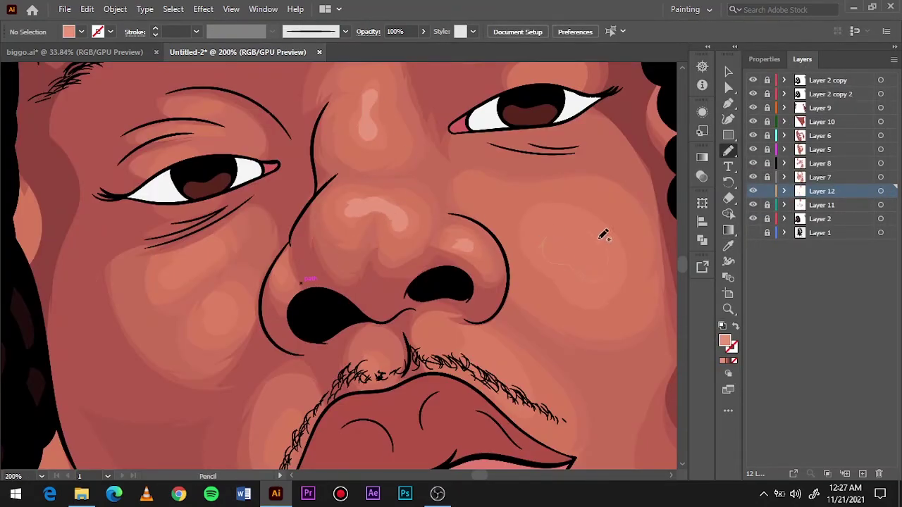
key(ctrl+0)
key(ctrl+1)
key(ctrl+0)
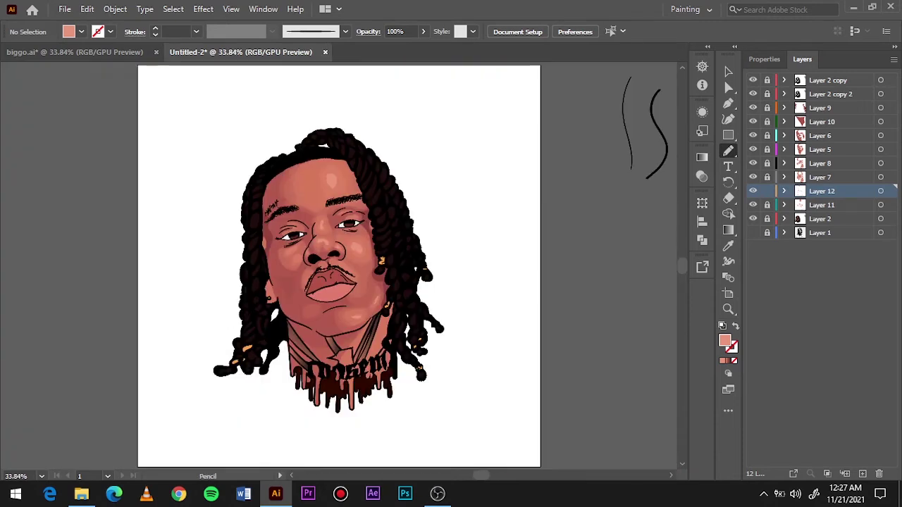
- Add a new layer for eye shading and set the fill to light purple
key(ctrl+l)
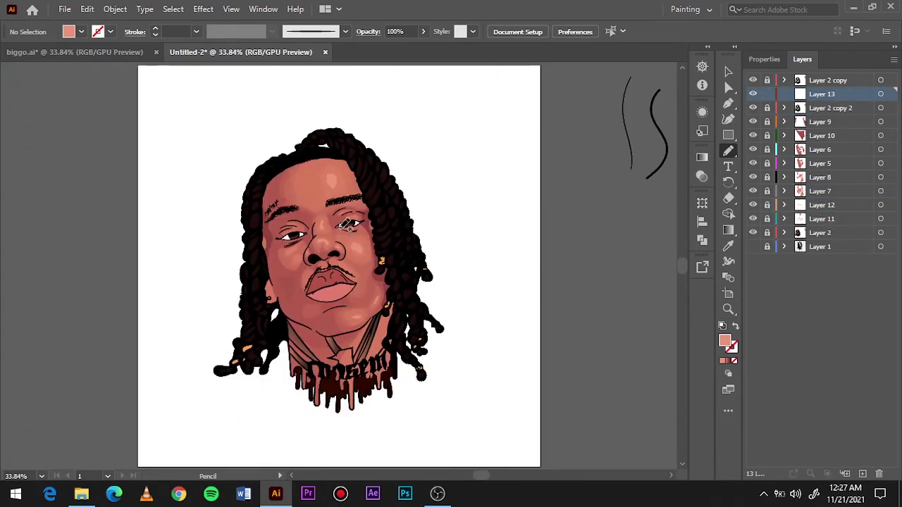
scroll(232, 284, up, 10)
key(i)
click(233, 284)
double_click(725, 341)
key(Return)
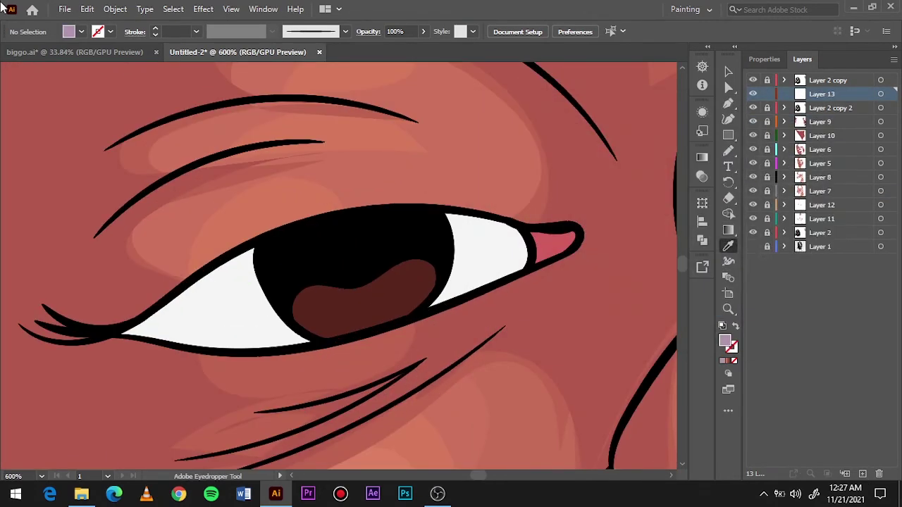
- Pencil light purple lid shadows along the upper whites of both eyes
drag(140, 337, 436, 300)
drag(438, 222, 434, 258)
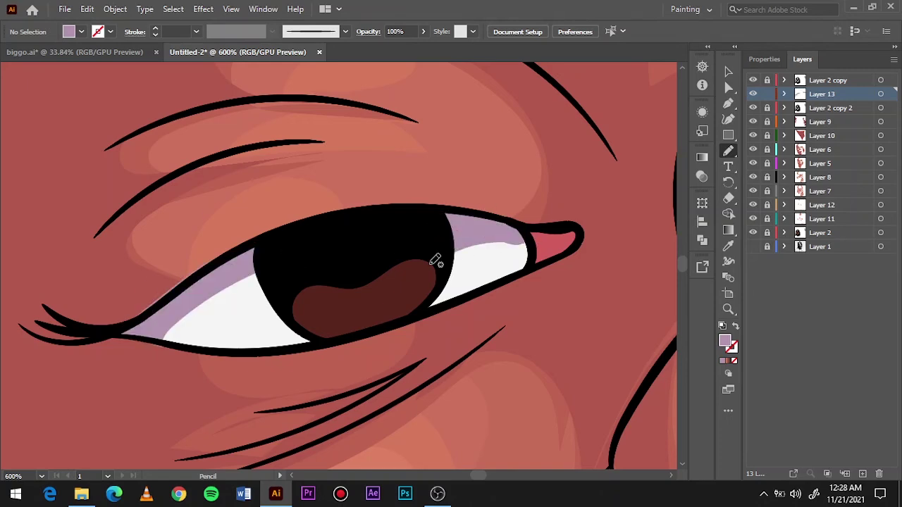
scroll(404, 224, down, 2)
scroll(404, 224, right, 5)
drag(333, 244, 477, 218)
key(ctrl+0)
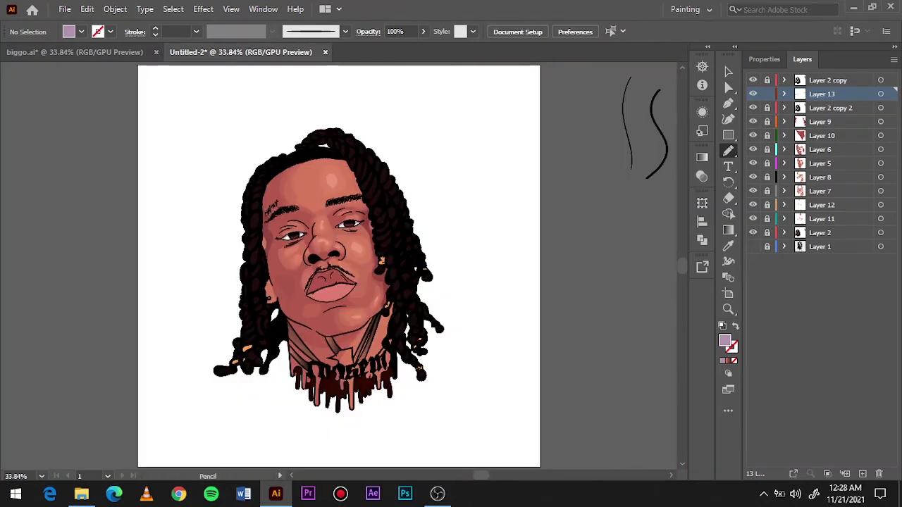
- Sample the dark iris colour and adjust the fill to a darker brown
scroll(418, 296, up, 5)
key(i)
click(418, 296)
double_click(725, 341)
key(Return)
key(n)
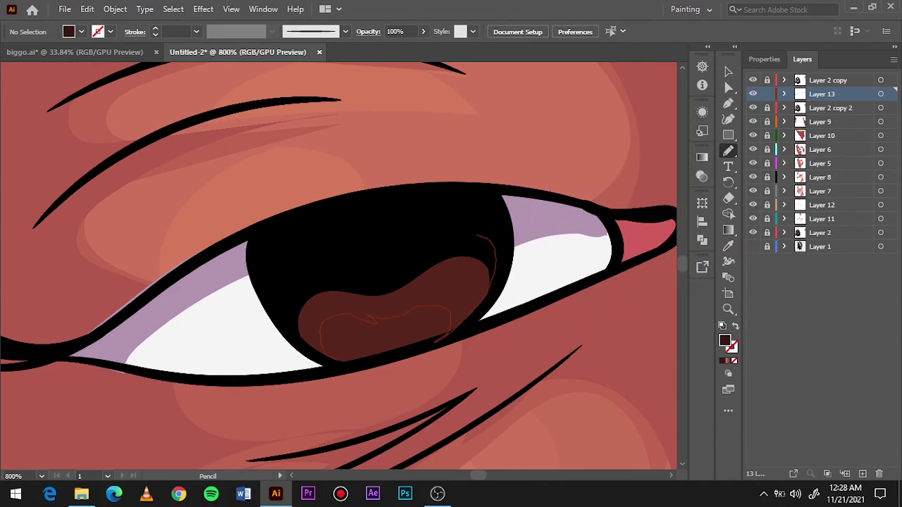
- Pencil dark brown shadows inside both irises and show the reference photo layer
drag(435, 341, 431, 339)
scroll(413, 322, down, 3)
scroll(412, 322, up, 3)
drag(288, 338, 238, 302)
key(ctrl+0)
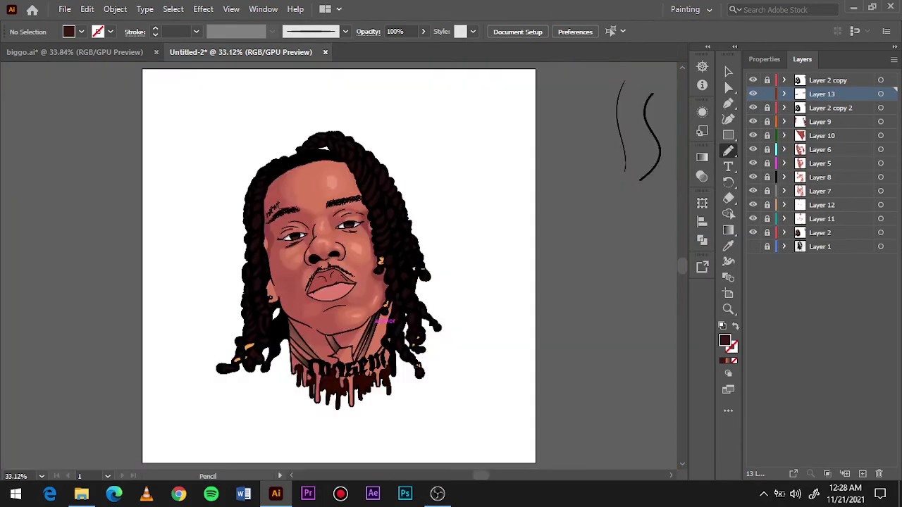
scroll(331, 282, up, 5)
scroll(332, 281, up, 5)
alt+click(752, 233)
- Sample the lower lip colour and adjust it as the fill in the Color Picker
key(i)
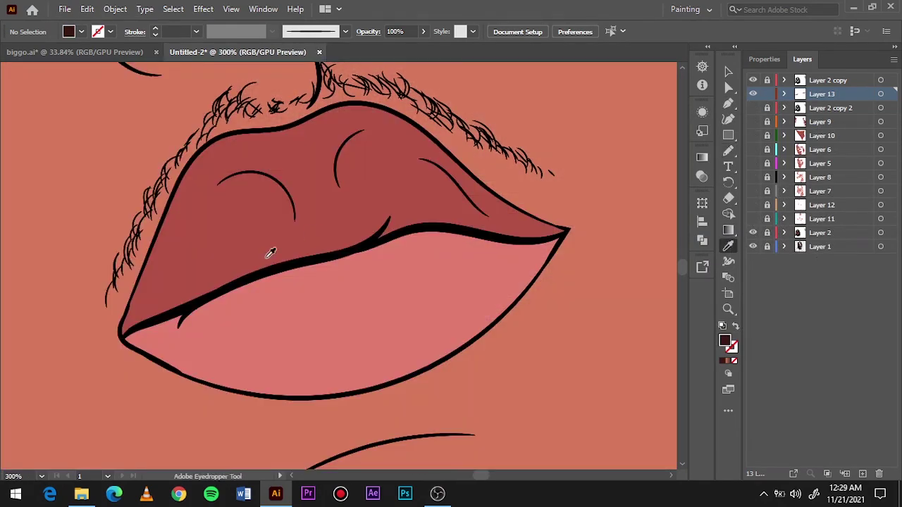
click(270, 252)
double_click(725, 340)
click(572, 182)
key(Return)
key(n)
- Toggle the skin layer to view the photo, then set a dark red lip fill
click(753, 233)
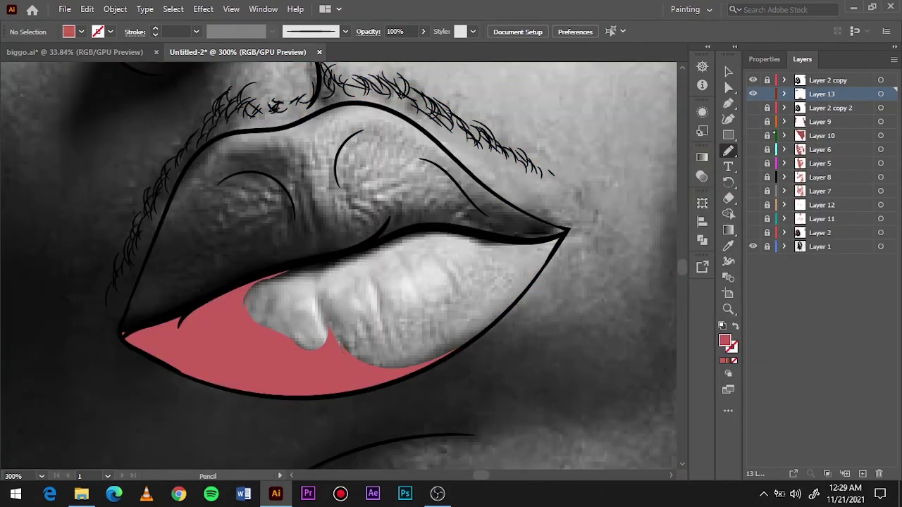
click(752, 233)
click(753, 232)
click(752, 232)
double_click(724, 340)
click(589, 213)
key(Return)
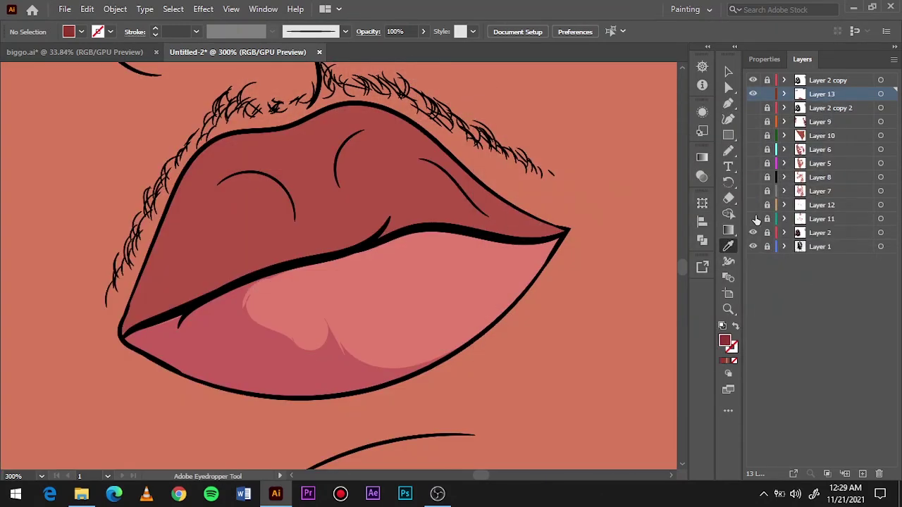
click(752, 232)
- Shade the upper lip in dark red, then add darker lower-lip shades on a new layer
drag(567, 230, 563, 235)
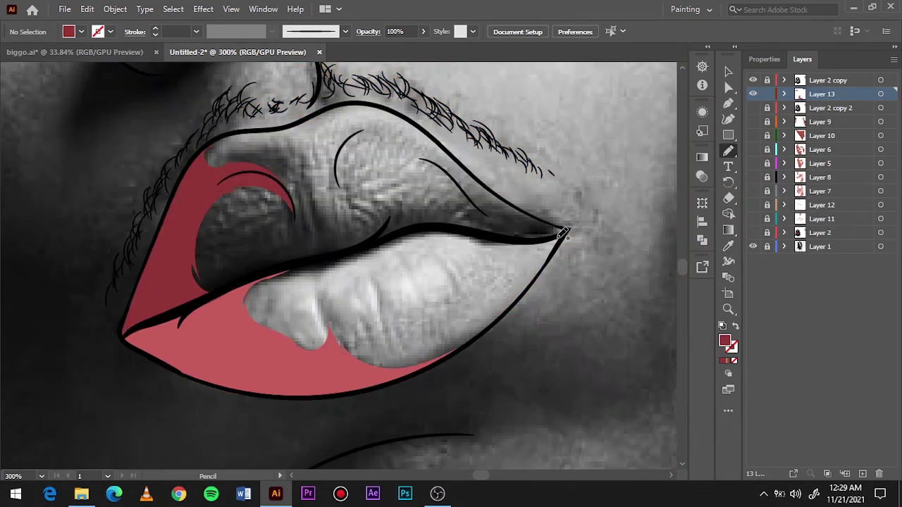
drag(459, 228, 567, 233)
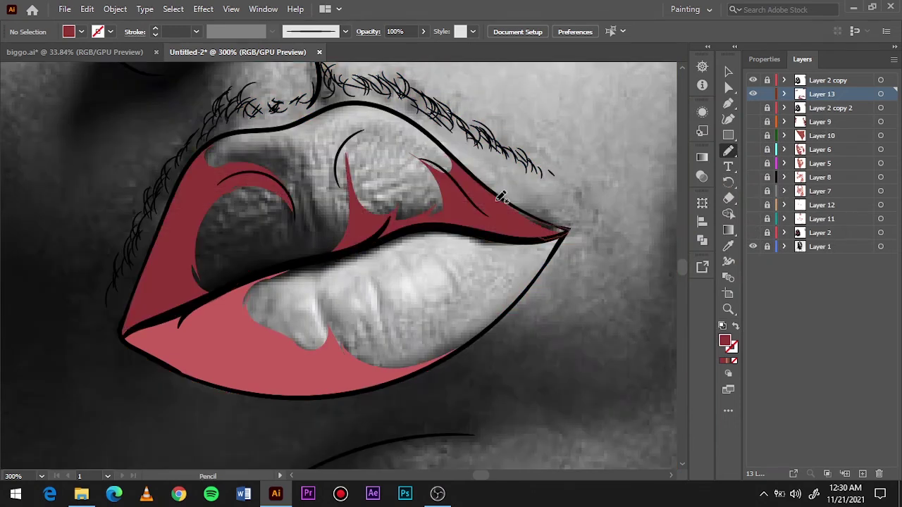
click(753, 233)
click(862, 473)
key(i)
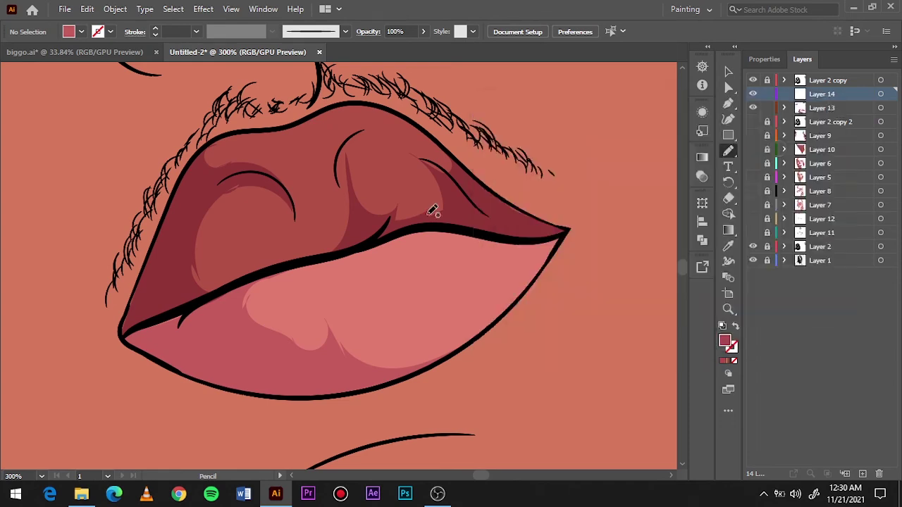
mouse_move(271, 368)
mouse_down()
mouse_move(225, 324)
mouse_move(188, 356)
mouse_up()
- Darken the sampled lip colour and draw dark red shades at the upper lip's left, centre and right
click(459, 221)
double_click(724, 341)
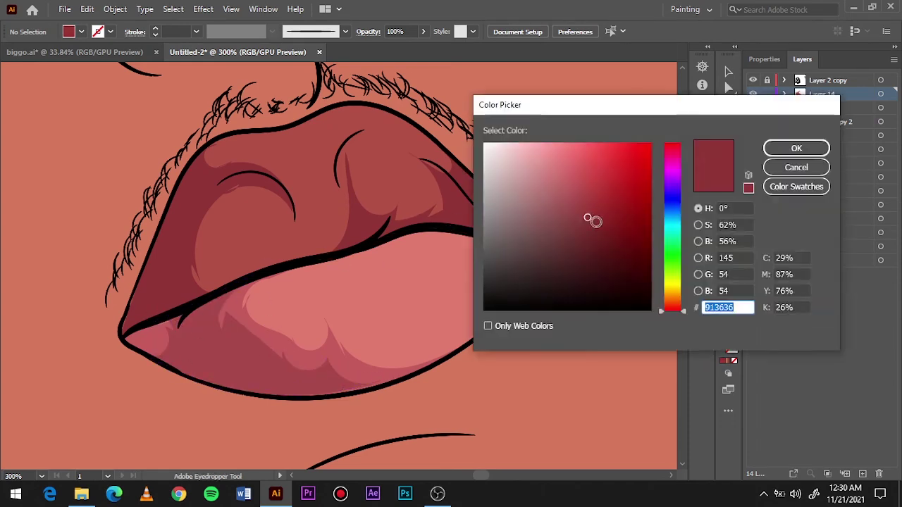
key(Return)
drag(145, 277, 141, 282)
drag(331, 251, 357, 228)
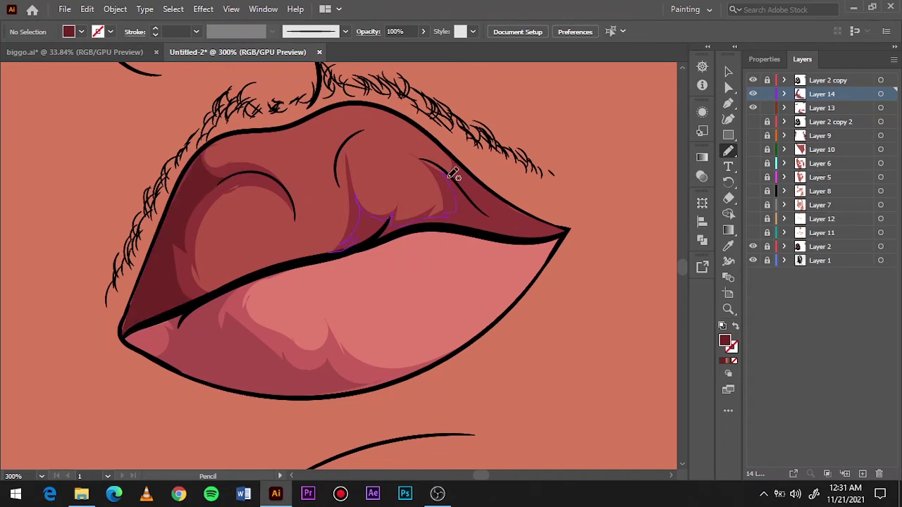
drag(453, 175, 447, 232)
- Draw another shade on the lower lip and sample black from the hair
key(i)
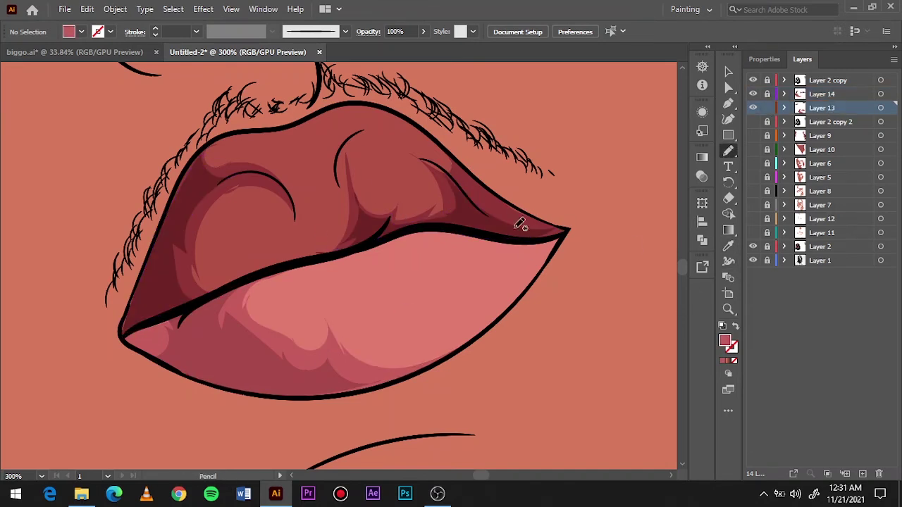
drag(497, 326, 439, 327)
key(ctrl+0)
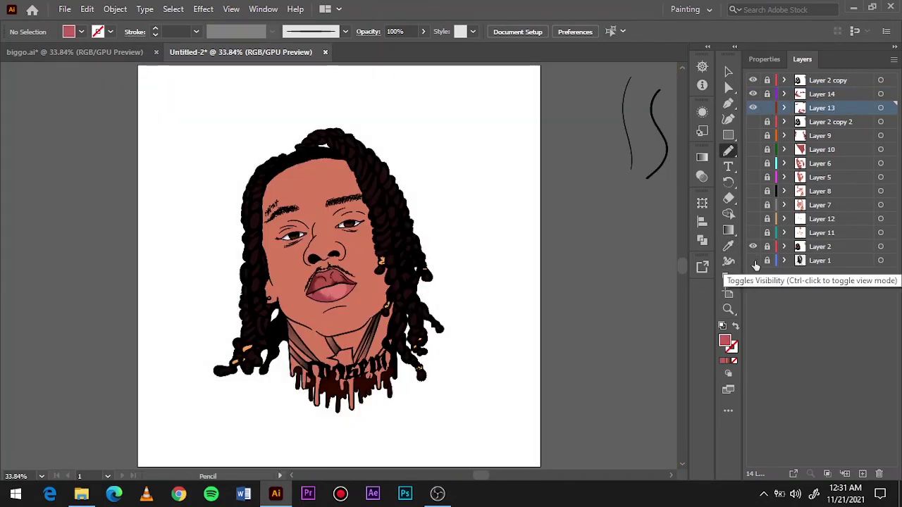
scroll(243, 355, up, 4)
key(i)
click(354, 270)
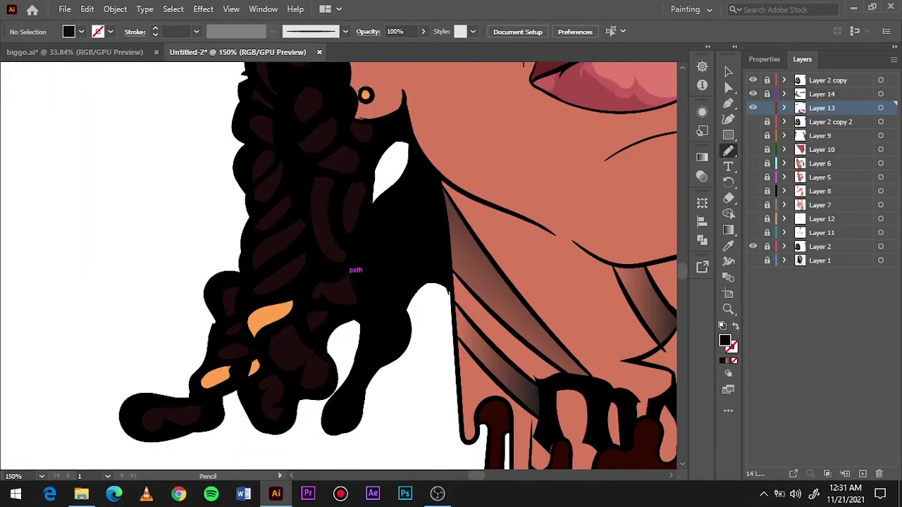
- Compare the lips with the reference photo by toggling layers, then add a new layer
key(ctrl+0)
scroll(354, 310, up, 4)
click(752, 247)
click(753, 260)
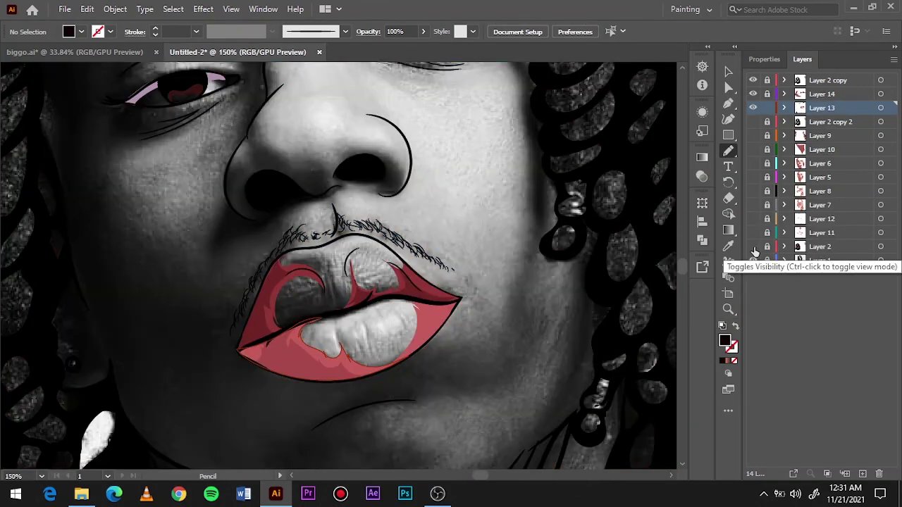
click(753, 247)
key(ctrl+l)
- Draw a pink highlight on the lower lip and a dark red shade on the upper lip
double_click(725, 340)
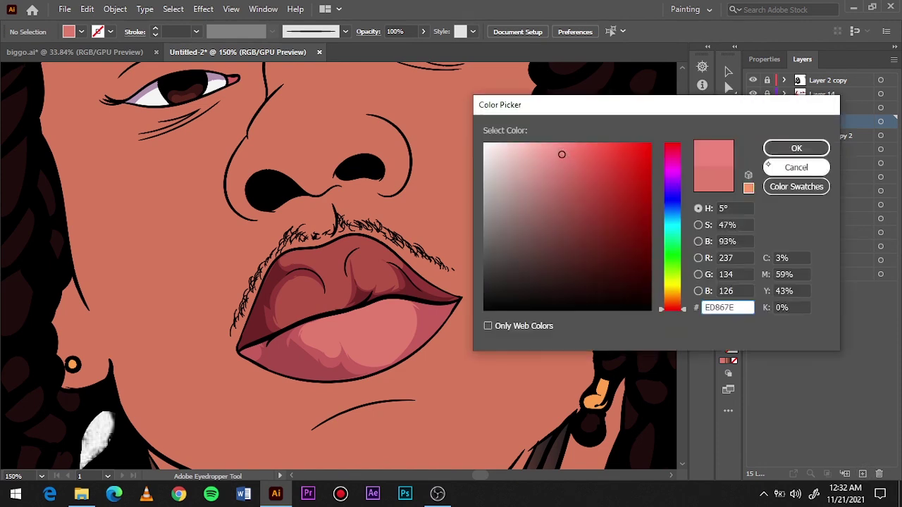
click(795, 147)
drag(363, 326, 384, 341)
key(i)
click(383, 261)
double_click(724, 341)
key(Return)
key(n)
drag(287, 299, 313, 303)
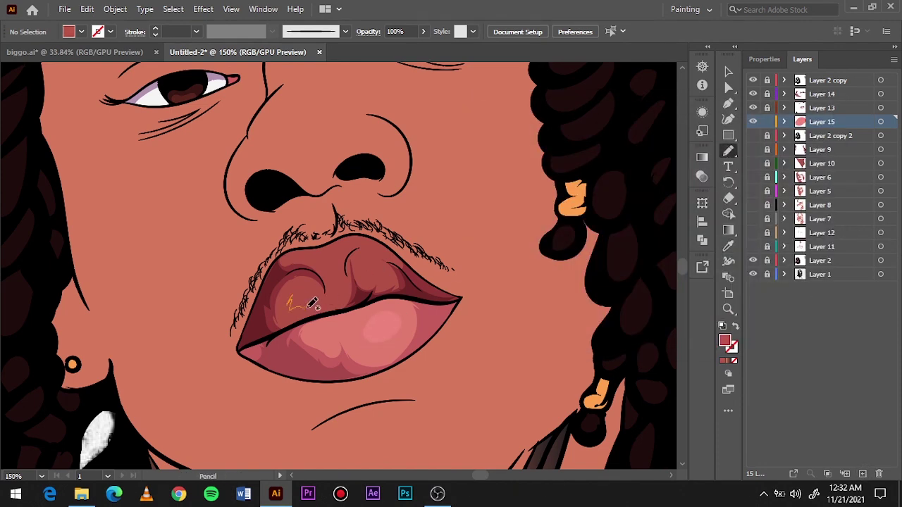
- Compare the drawing against the reference photo by toggling layers, then hide the photo
key(ctrl+0)
click(753, 274)
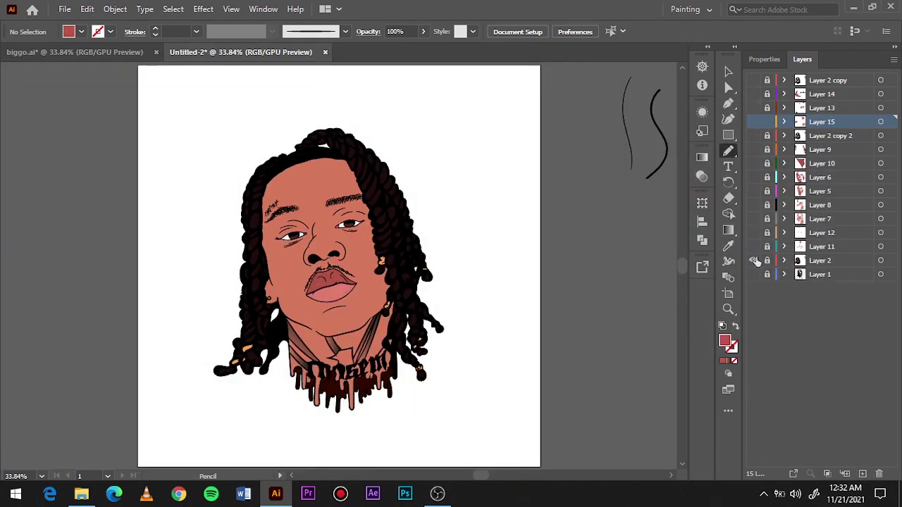
alt+click(752, 274)
alt+click(753, 274)
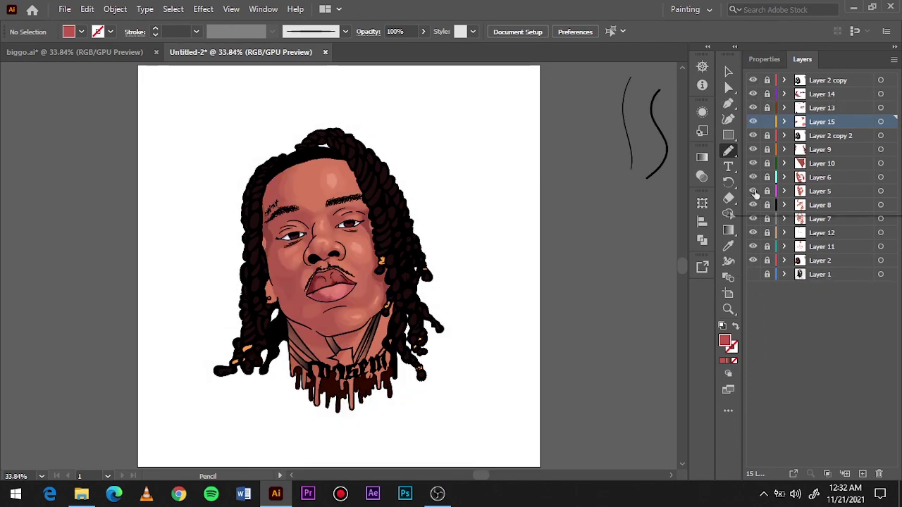
click(729, 245)
- Add Layer 16 with a white fill and move the view to the eye for the catchlight
click(541, 250)
key(n)
scroll(285, 238, up, 5)
key(ctrl+l)
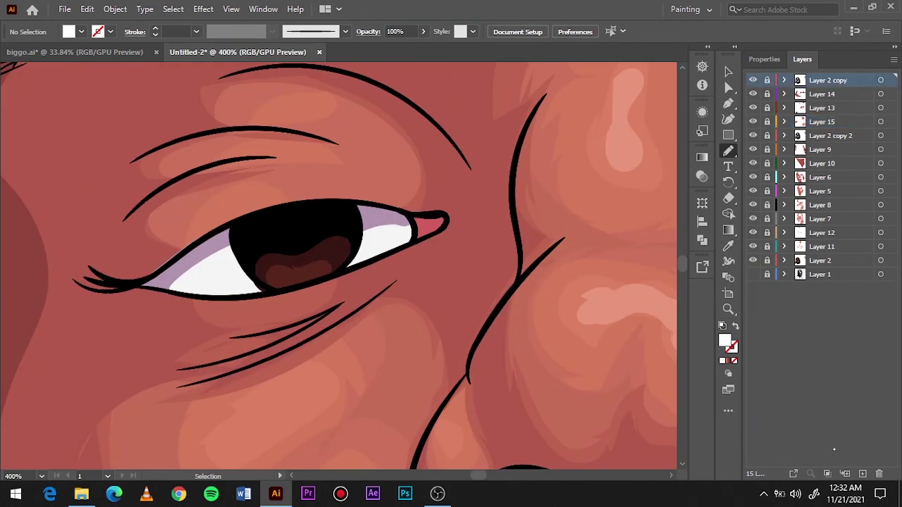
scroll(331, 228, down, 3)
scroll(444, 211, right, 3)
scroll(222, 236, up, 5)
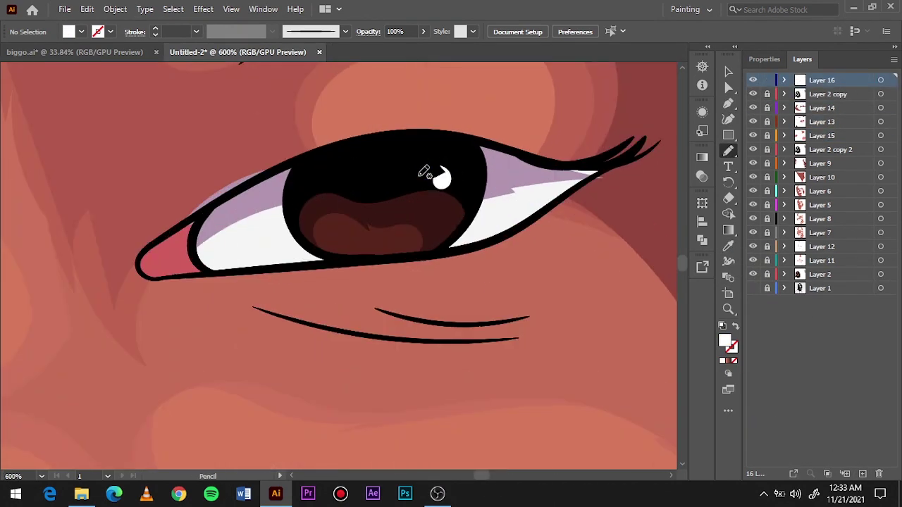